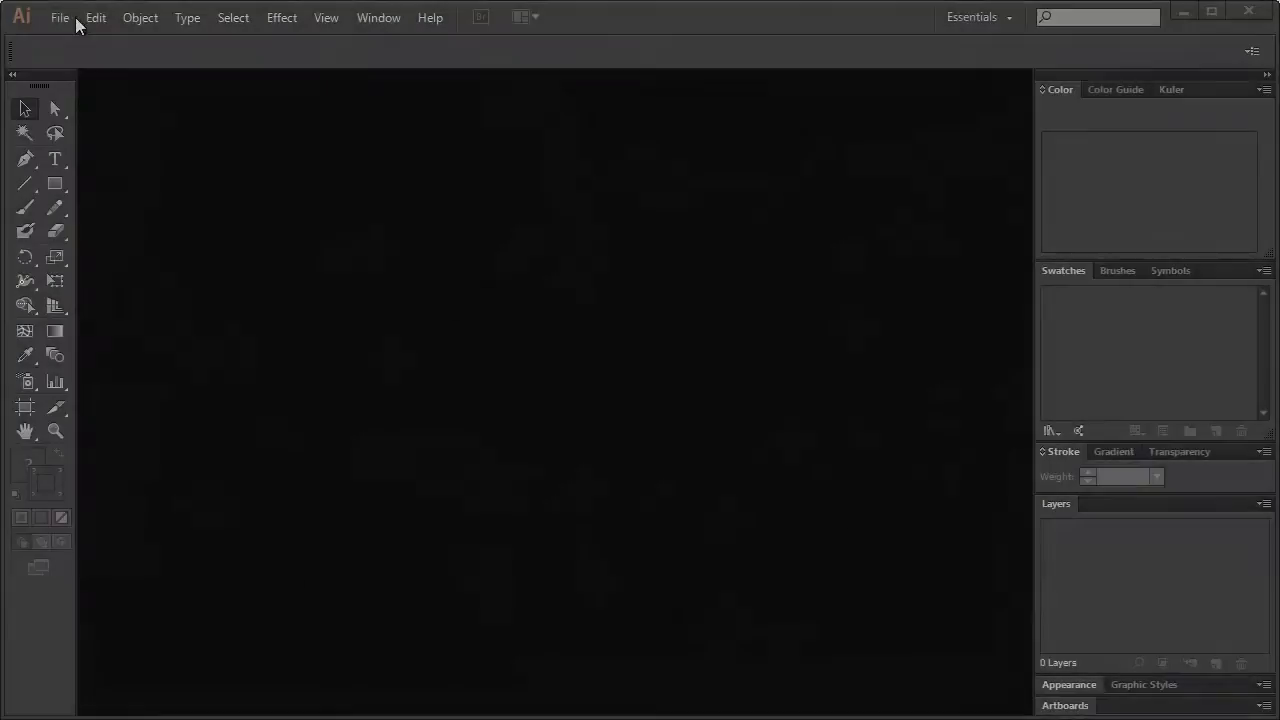
Create a new 859 × 600 pt document and view it at 100%
click(60, 17)
click(82, 44)
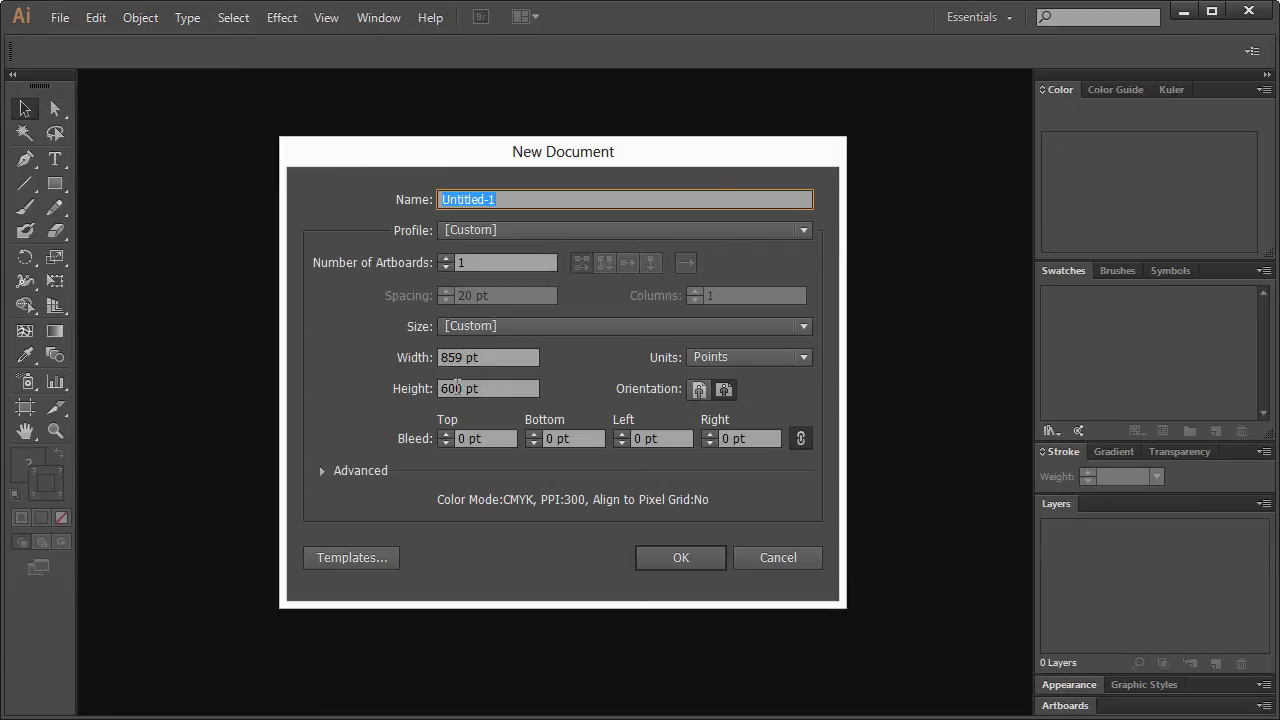
click(656, 555)
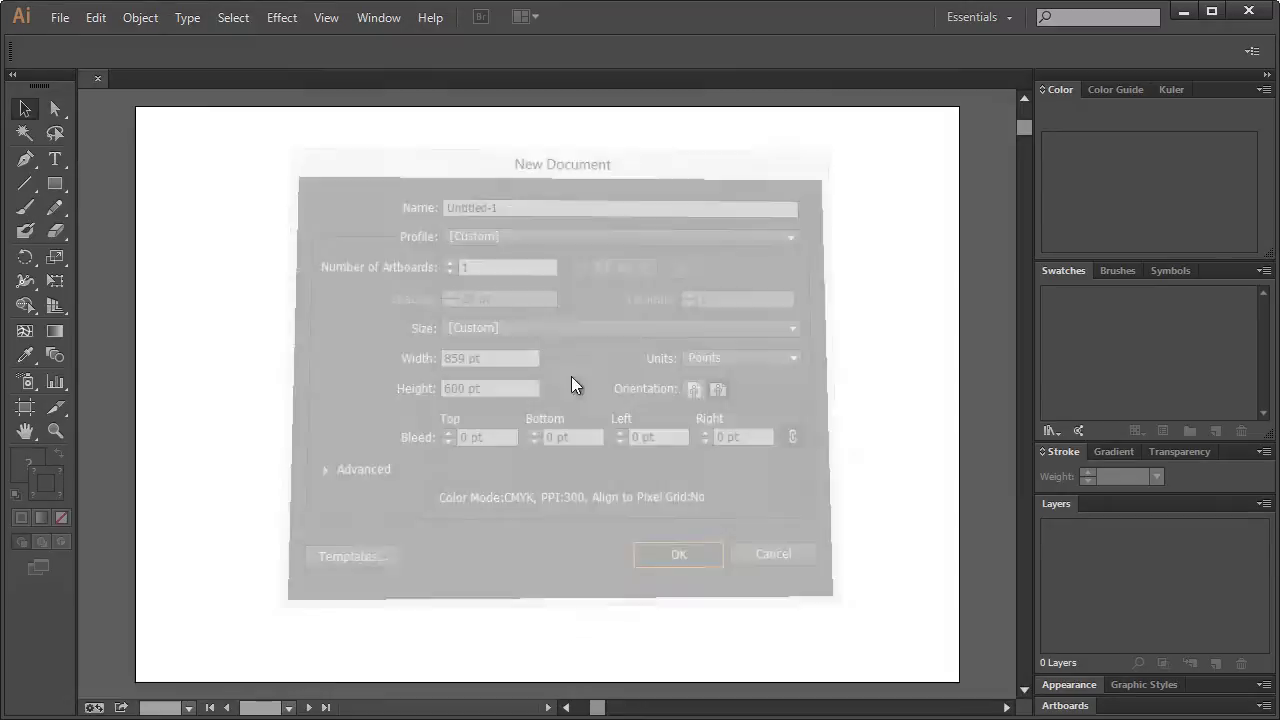
key(ctrl+1)
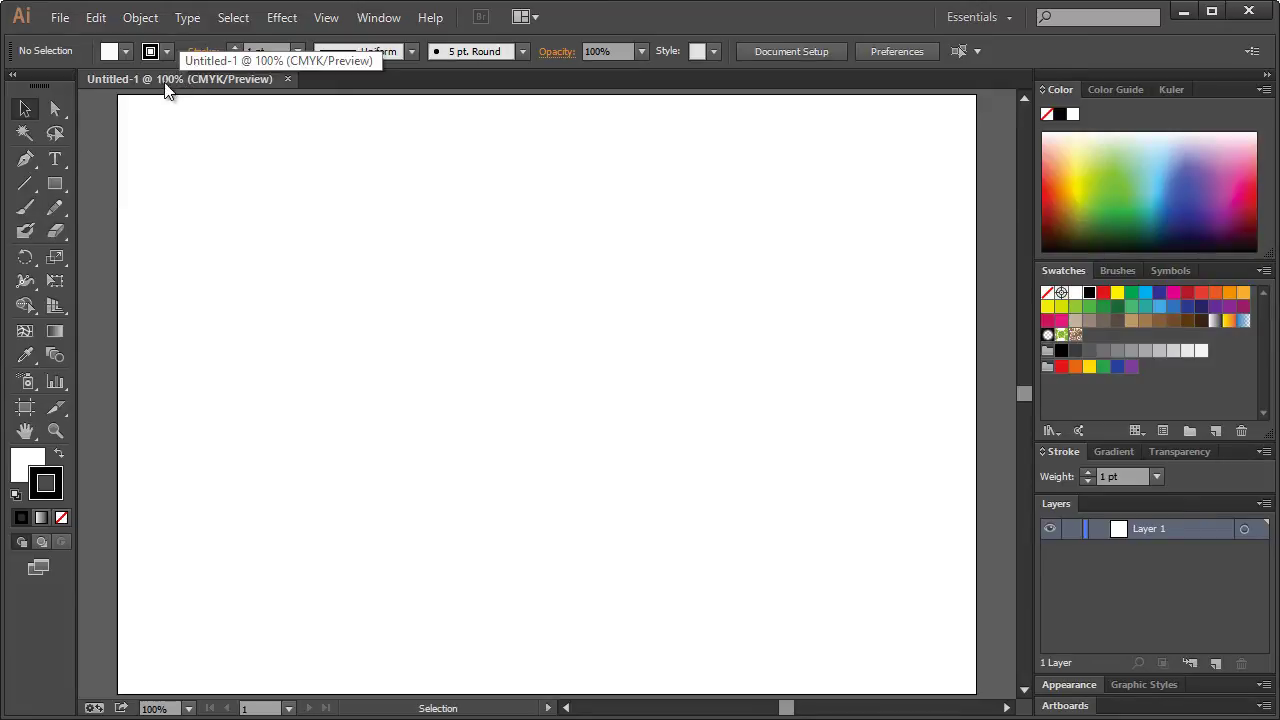
Show the grid, turn on Snap to Grid, and set the fill to None
click(328, 18)
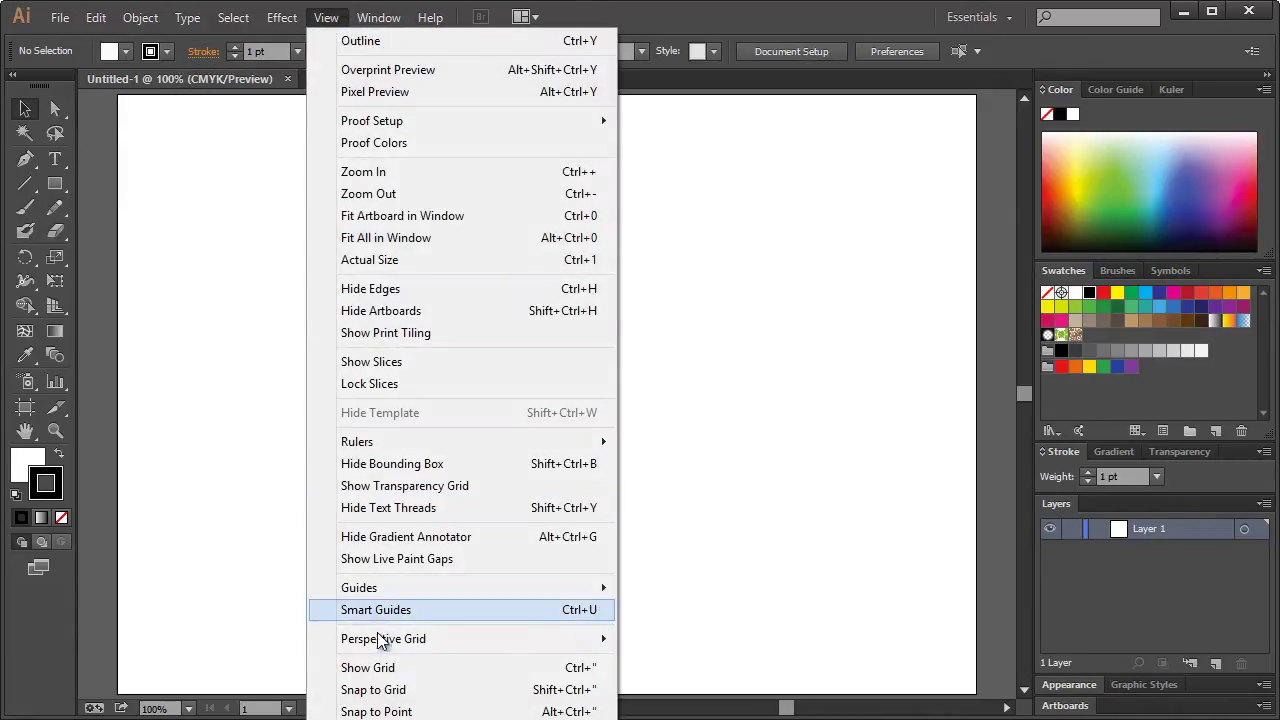
click(340, 666)
click(326, 18)
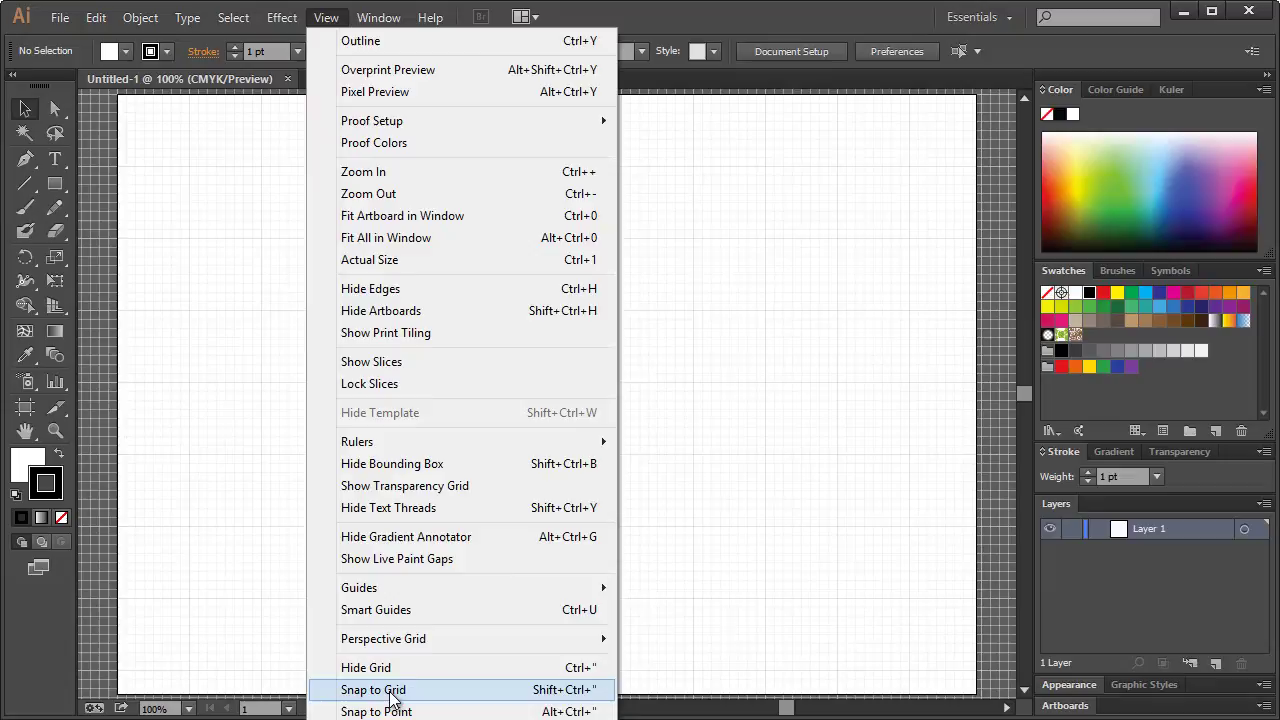
click(350, 686)
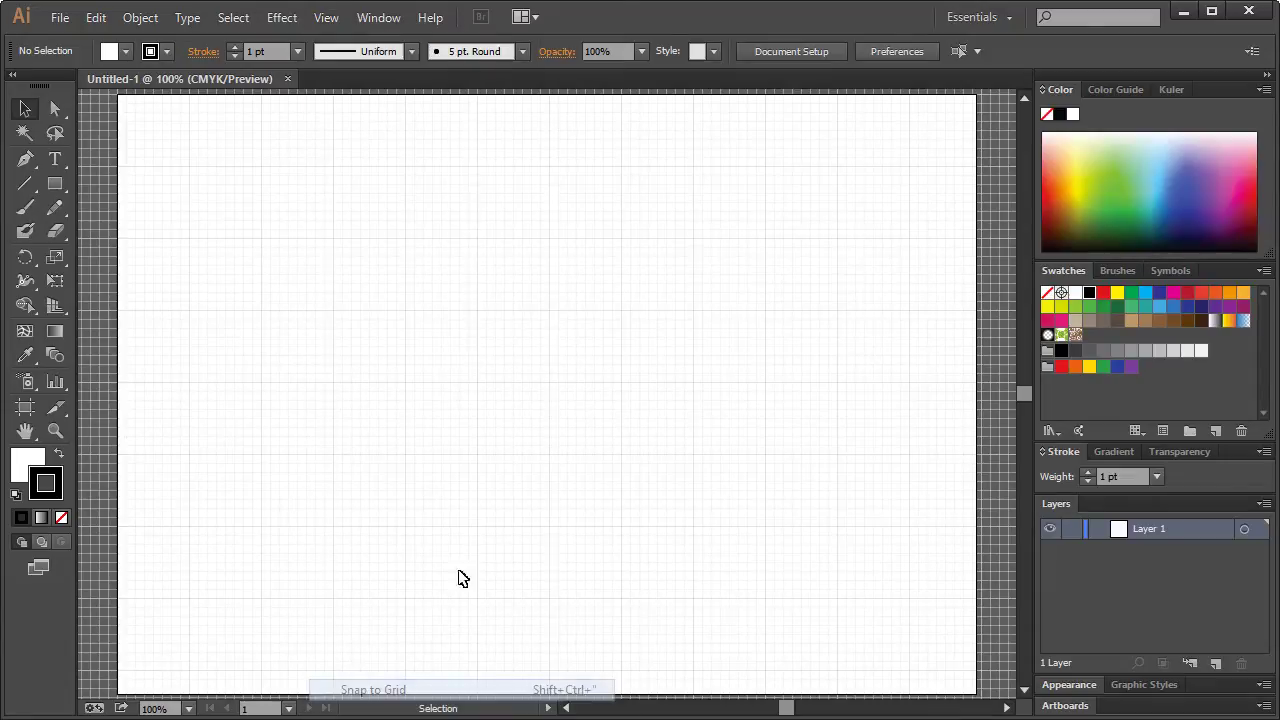
click(40, 460)
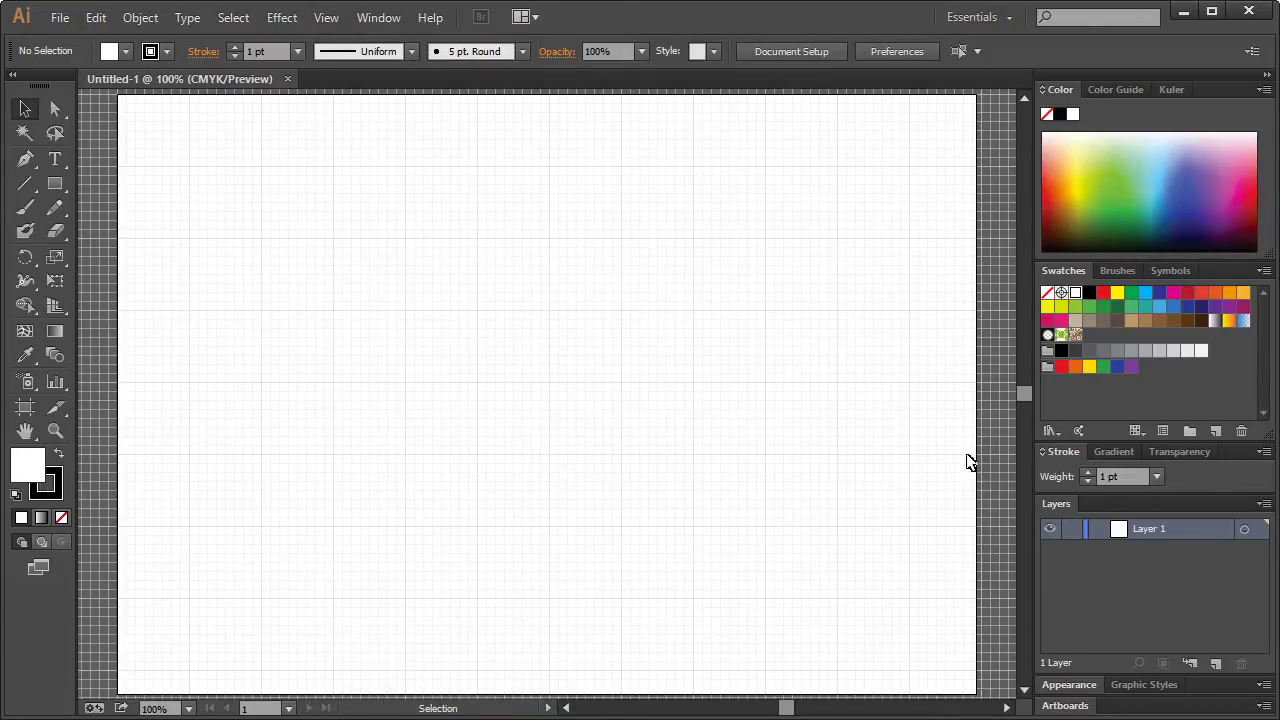
click(1047, 293)
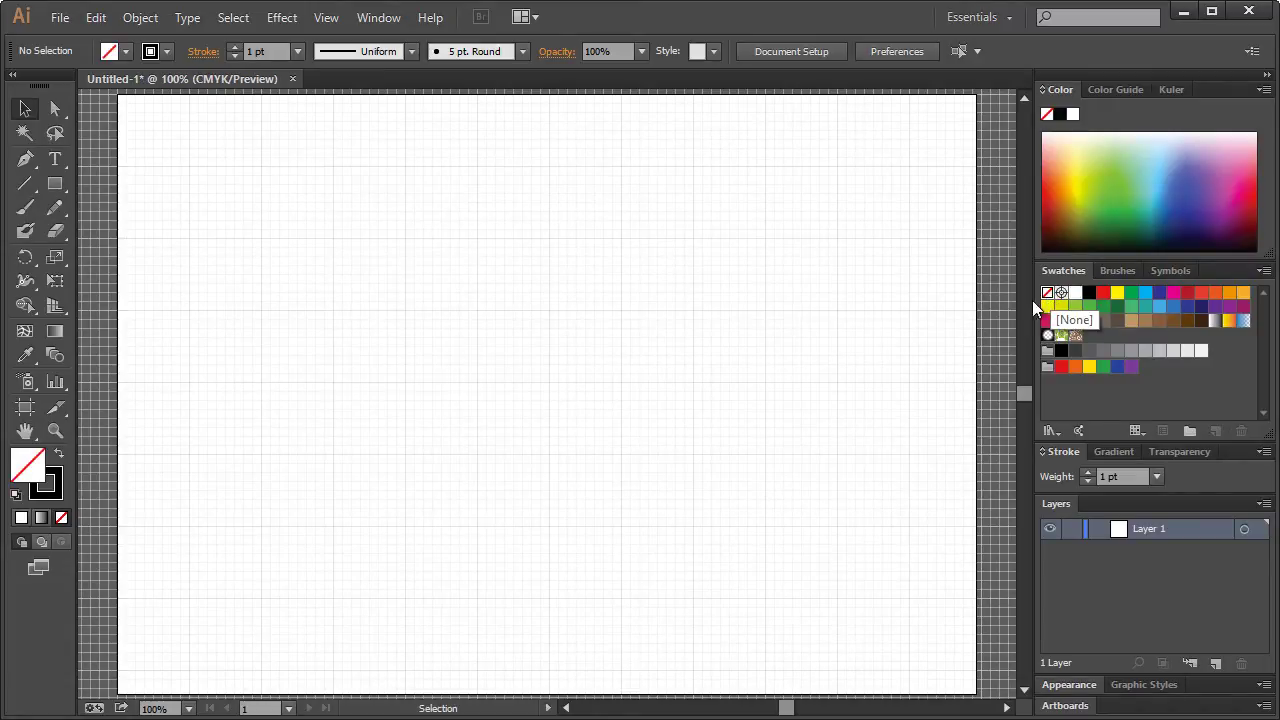
With the stroke active, draw an unfilled circle left of the artboard centre using the Ellipse tool
click(57, 476)
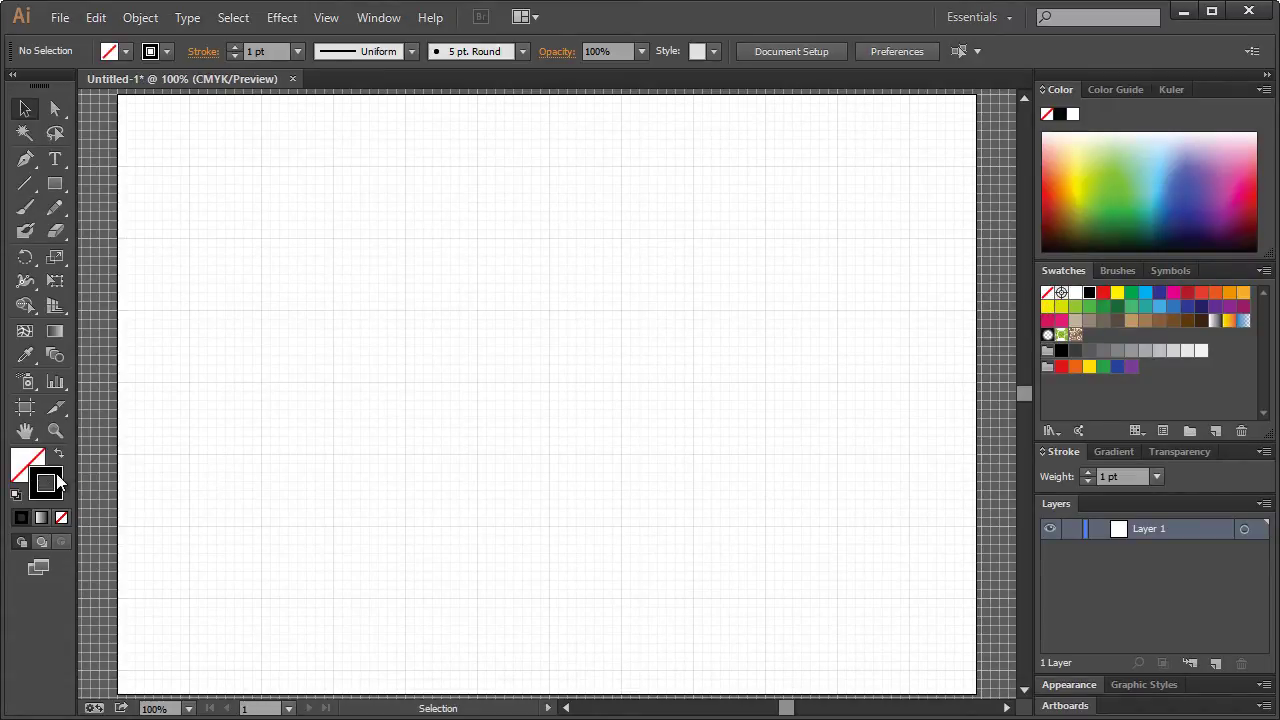
click(55, 184)
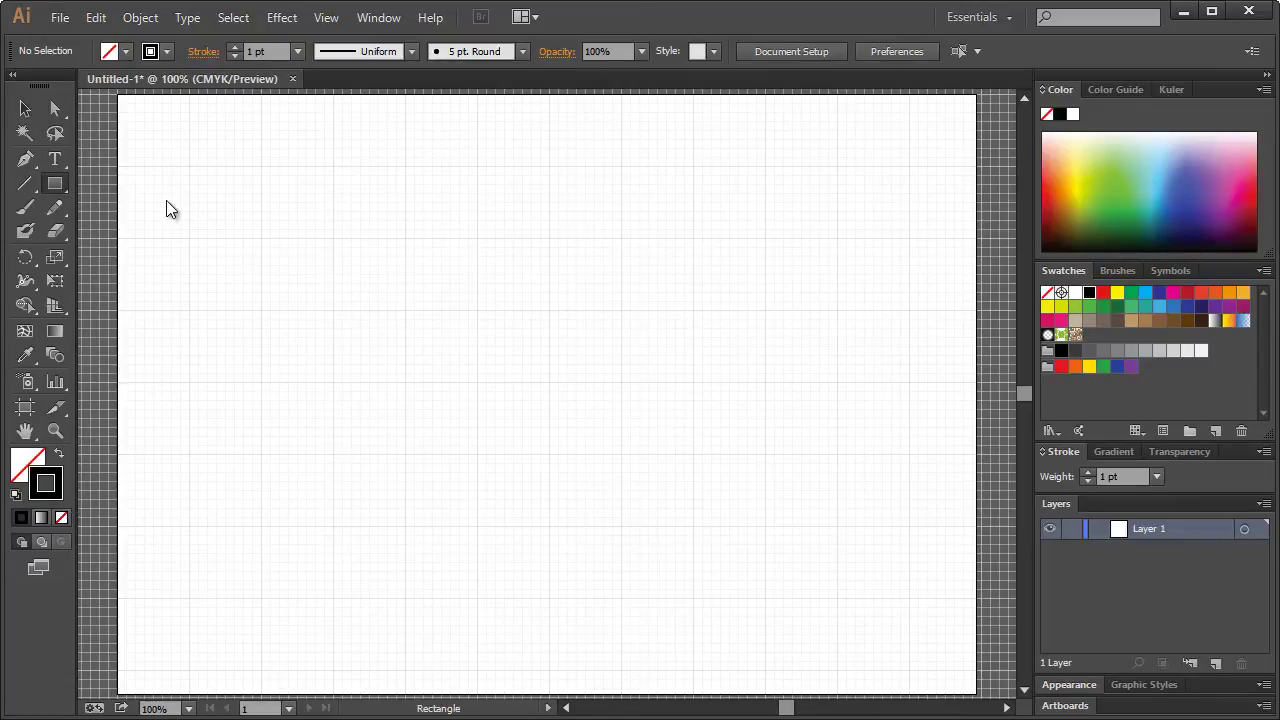
click(55, 184)
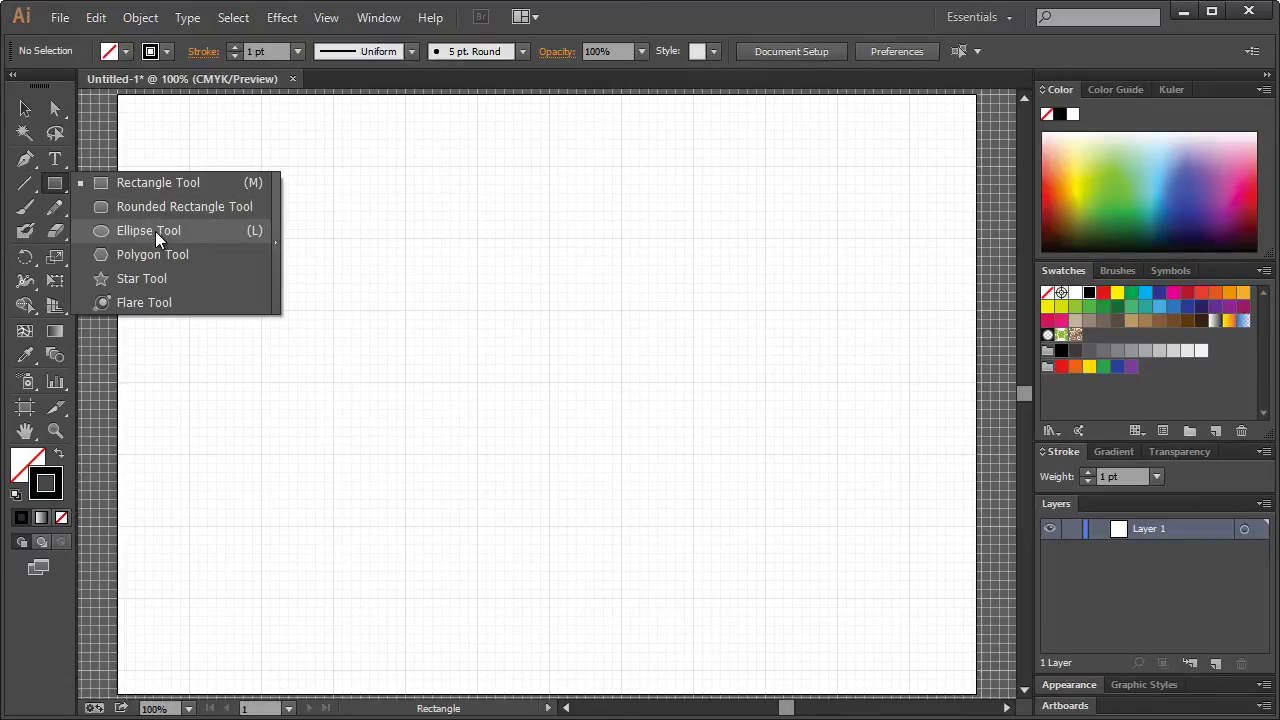
click(155, 231)
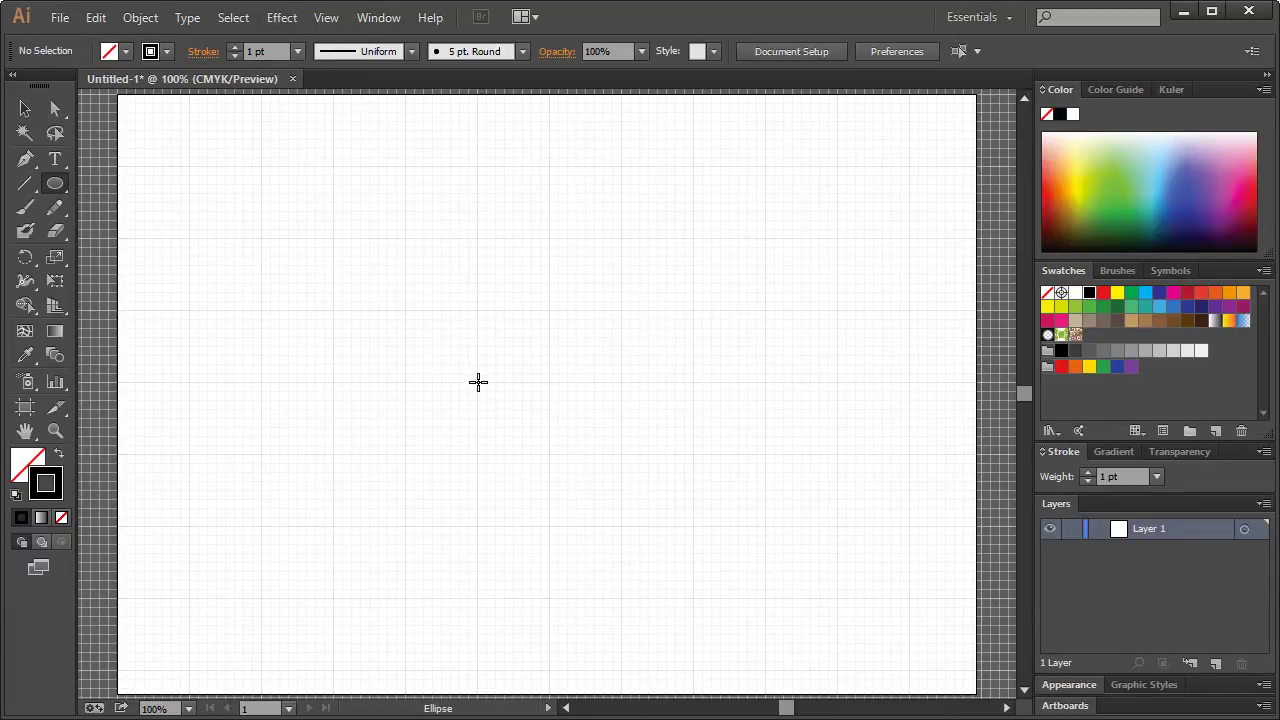
drag(477, 381, 549, 440)
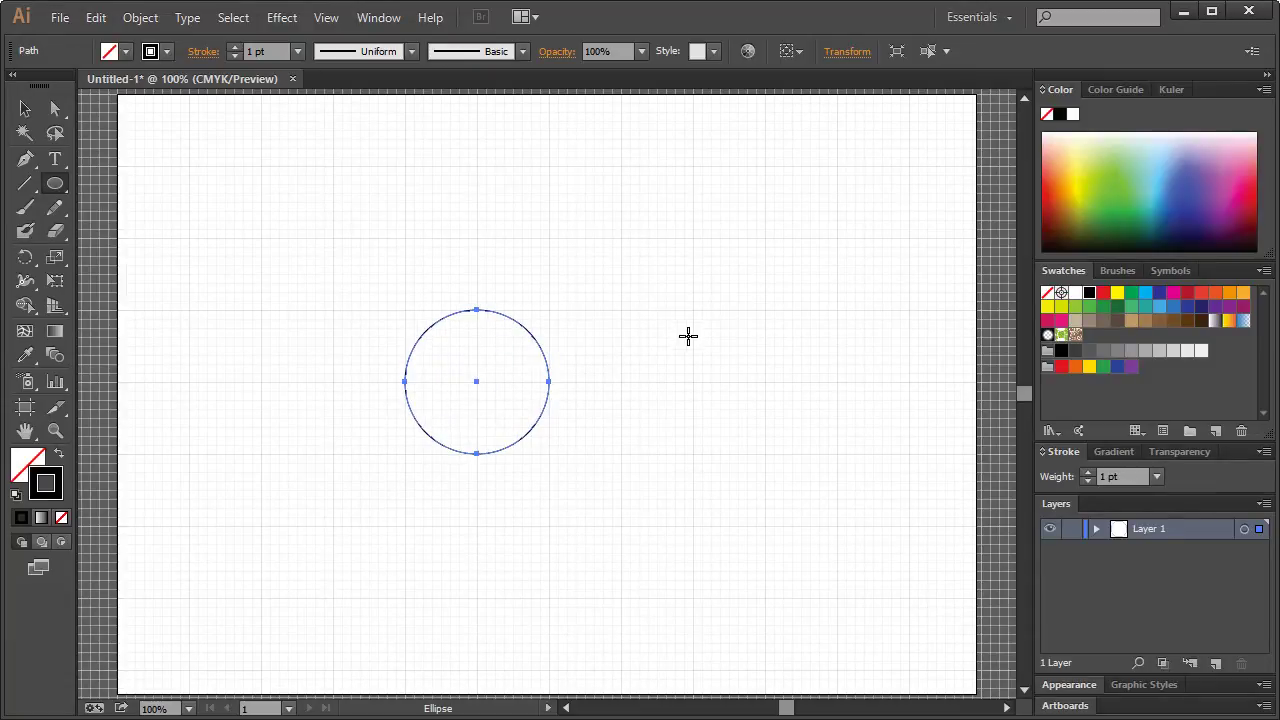
Recolour the circle's outline to a light grey swatch
click(24, 109)
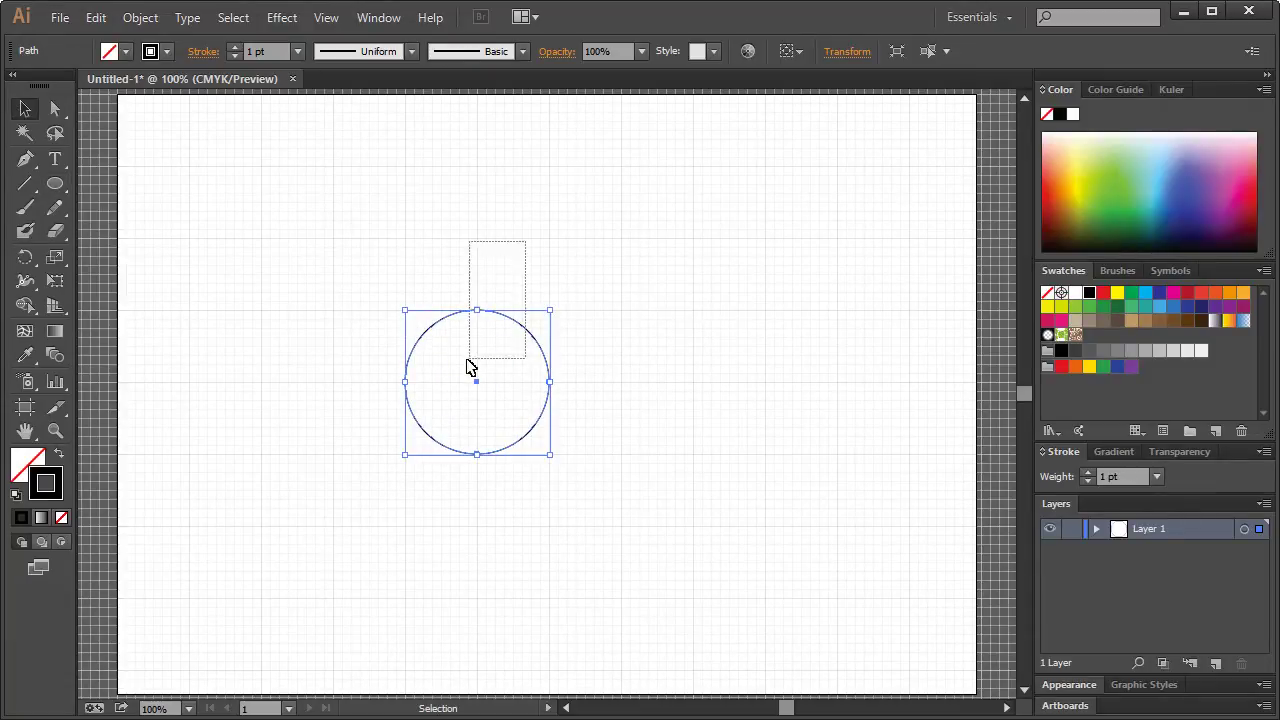
click(1114, 451)
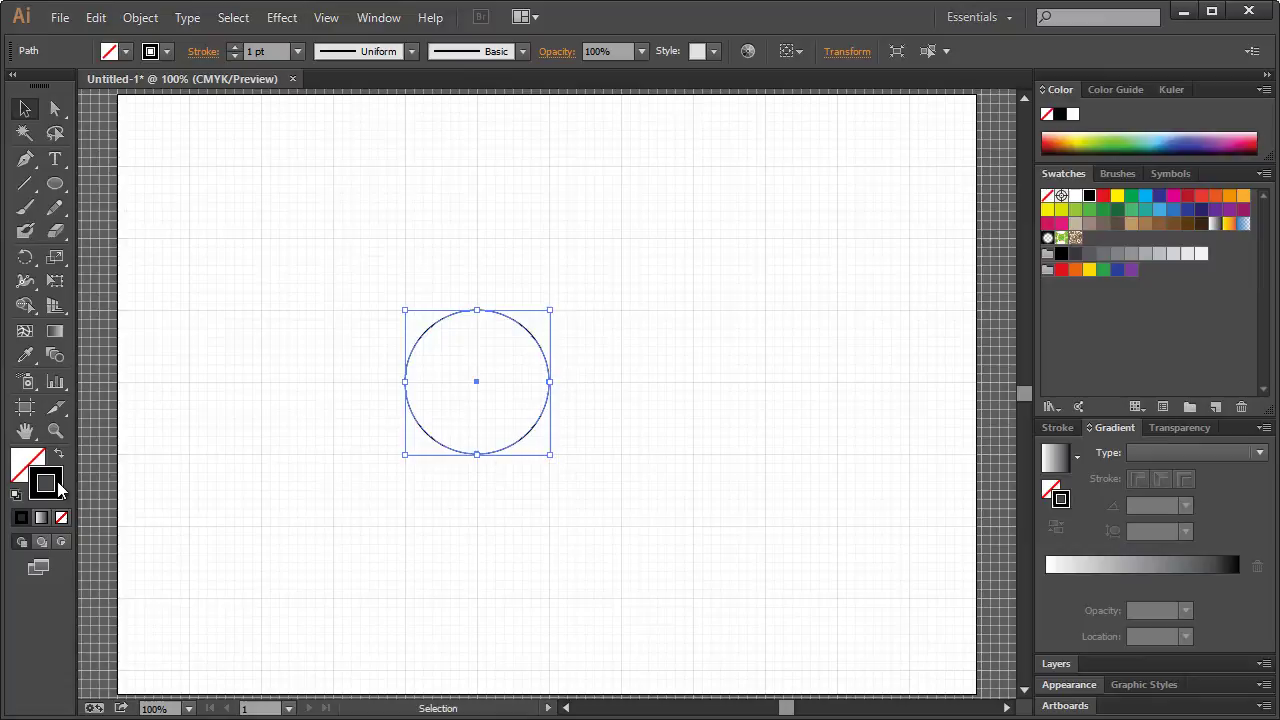
click(1133, 256)
click(673, 256)
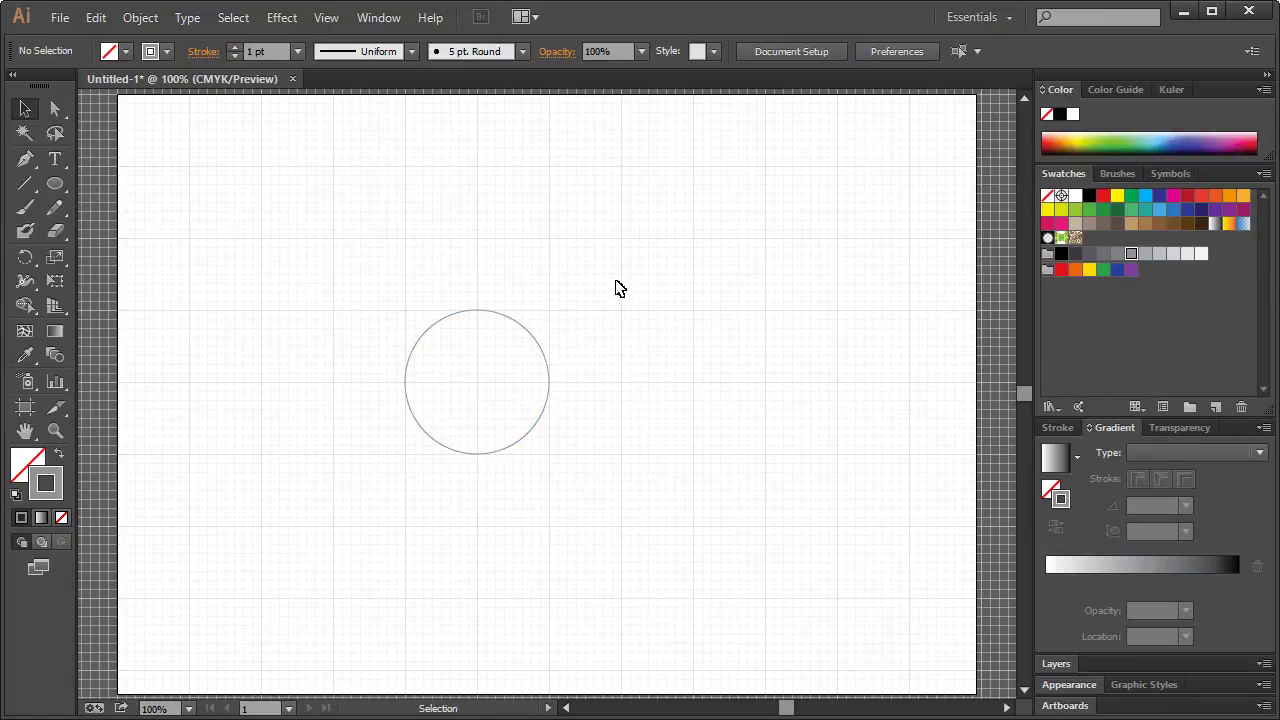
click(541, 350)
click(1157, 256)
click(700, 278)
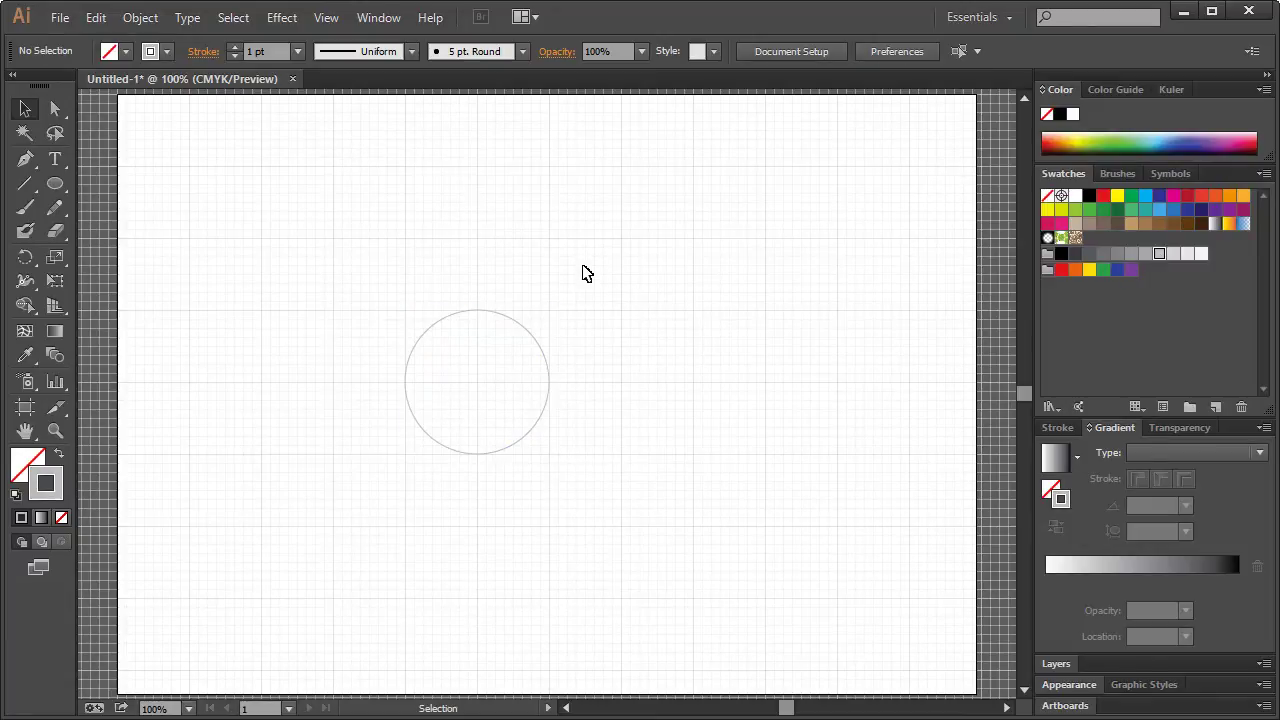
click(533, 338)
Alt-drag two copies of the circle, each stepping further up and left
key(a)
key(v)
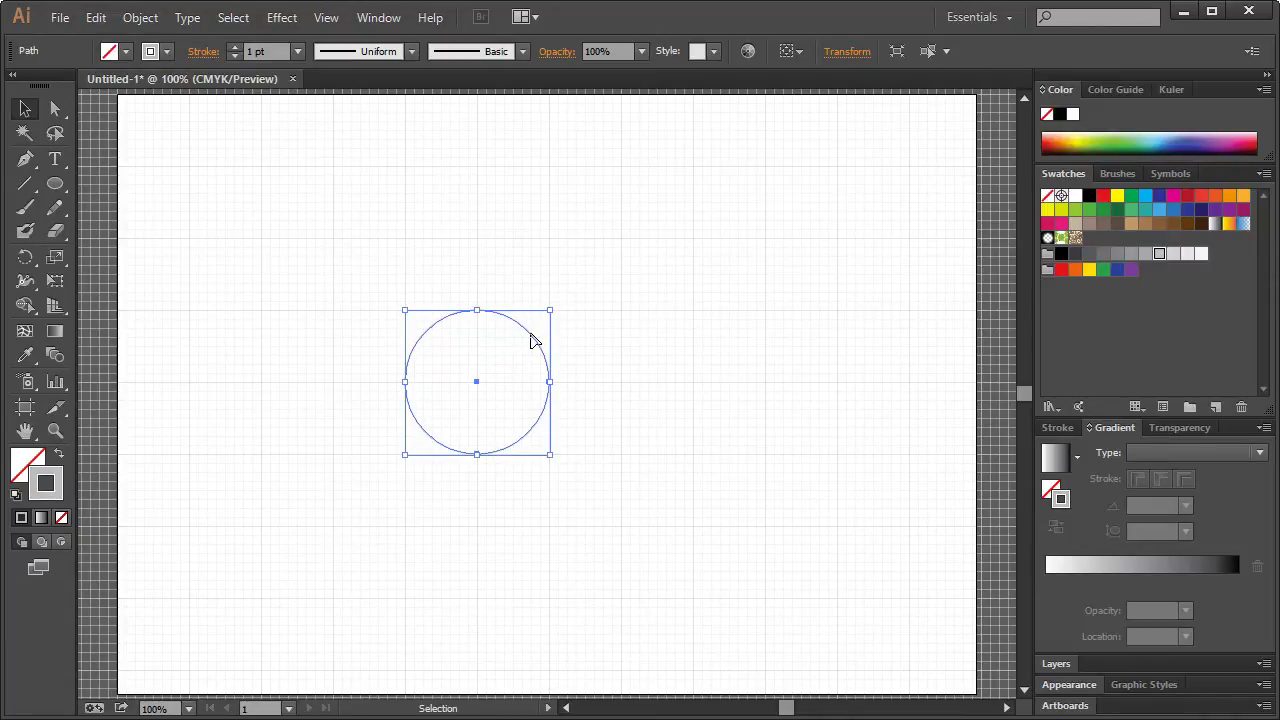
drag(530, 333, 463, 329)
click(504, 384)
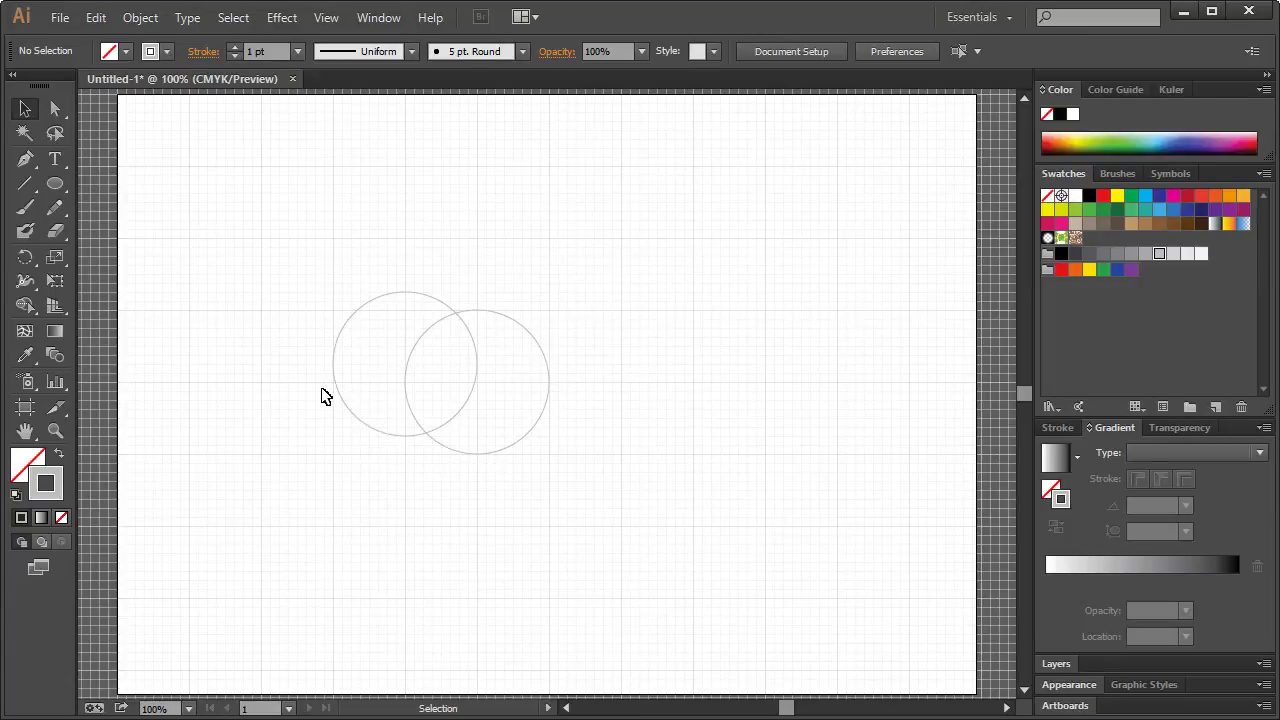
drag(323, 297, 349, 289)
click(374, 240)
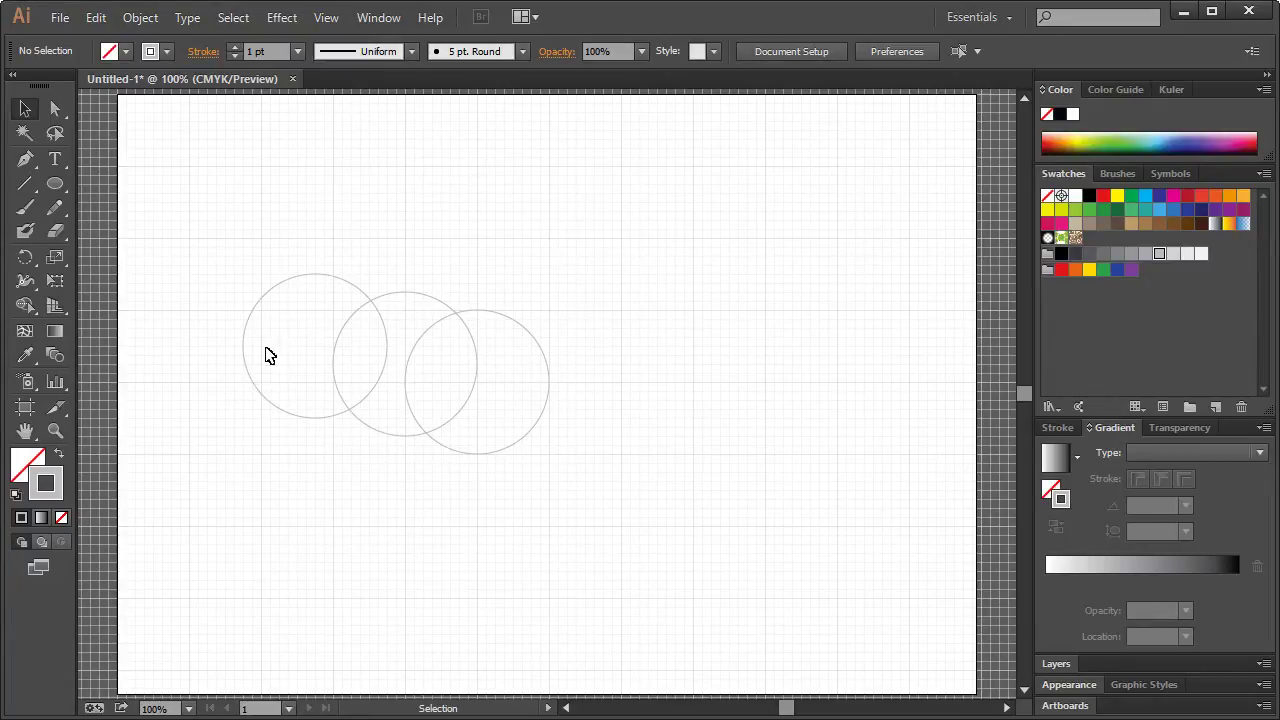
Make a slightly larger copy of the right, middle and left circles, sharing their top-left edges
drag(597, 303, 528, 376)
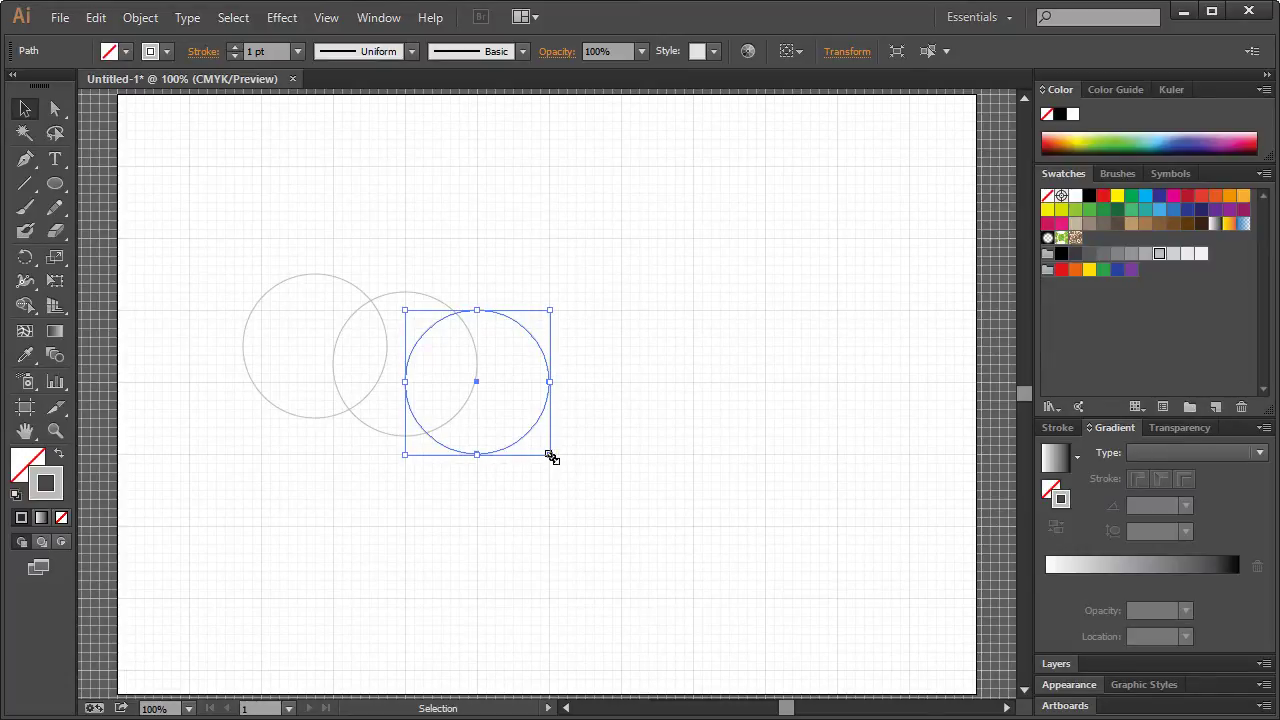
drag(551, 457, 583, 560)
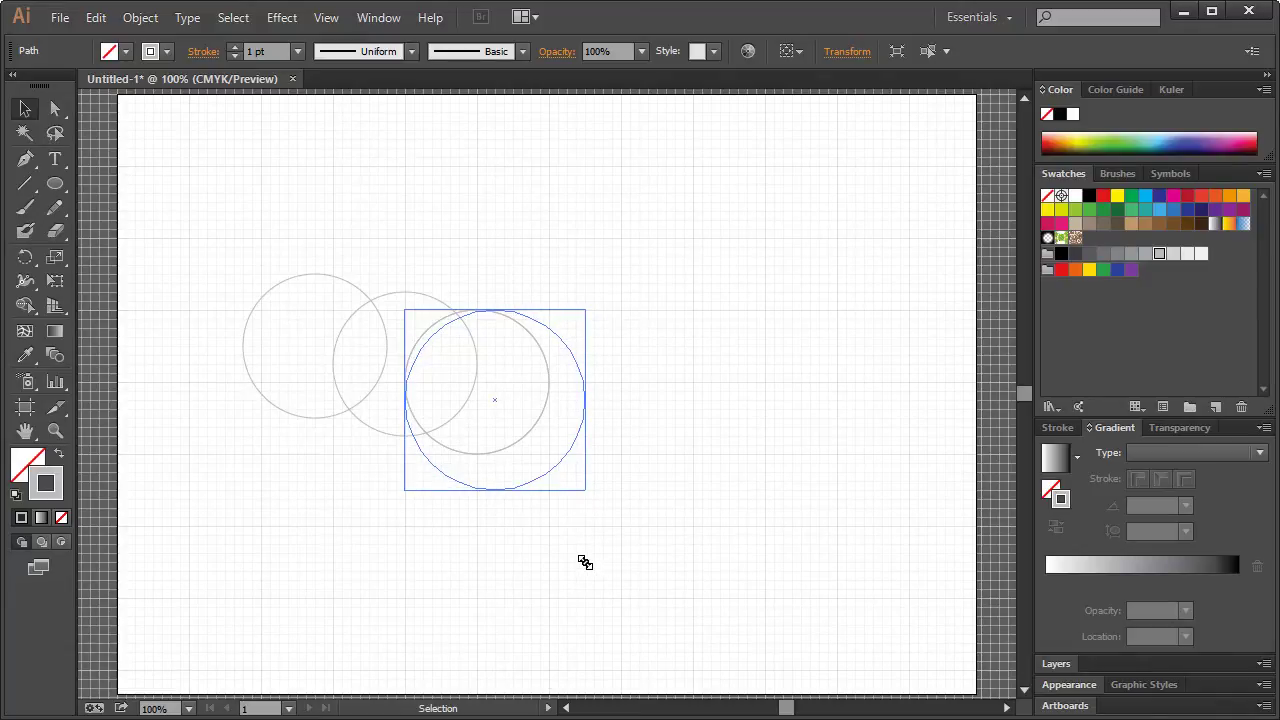
click(684, 524)
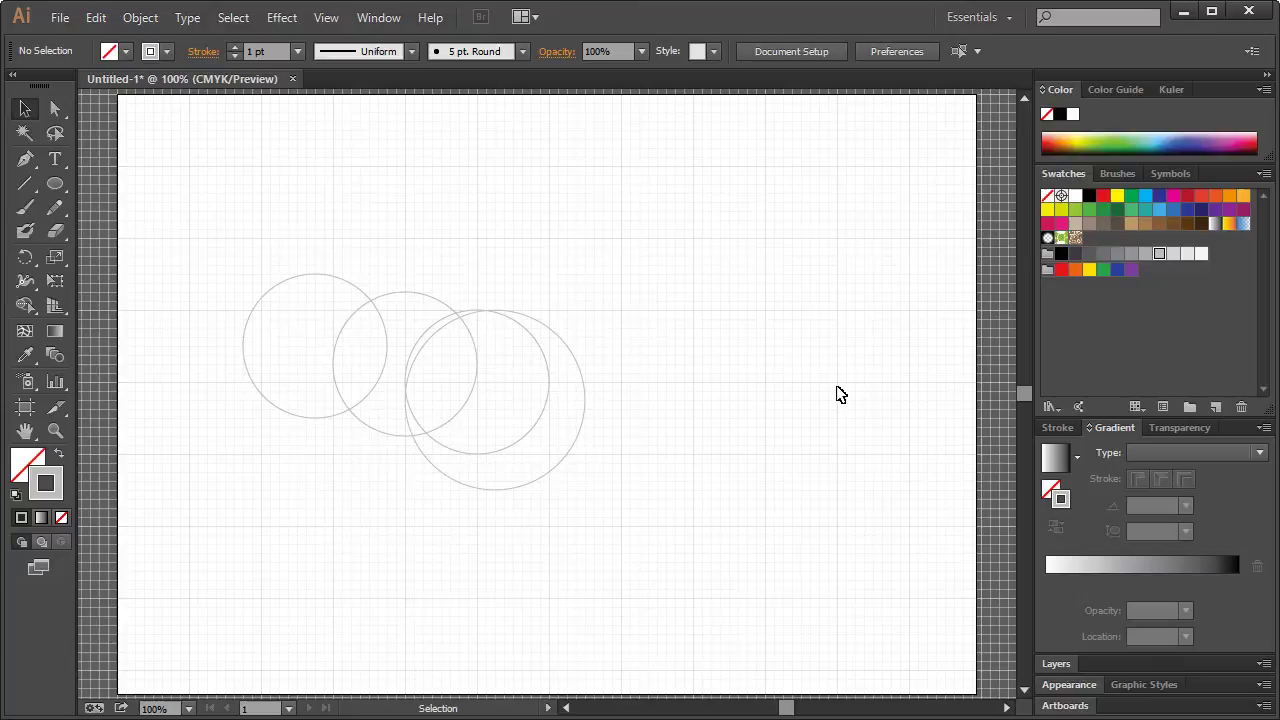
click(541, 480)
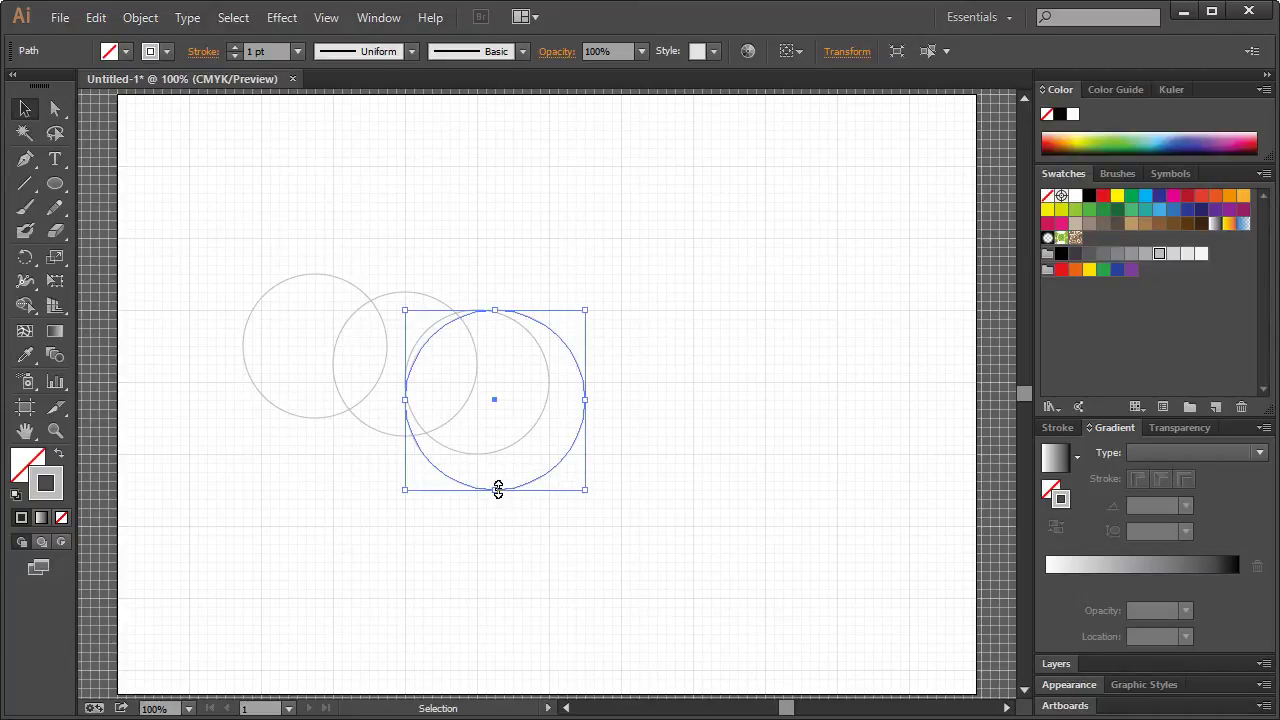
drag(583, 488, 603, 508)
click(739, 470)
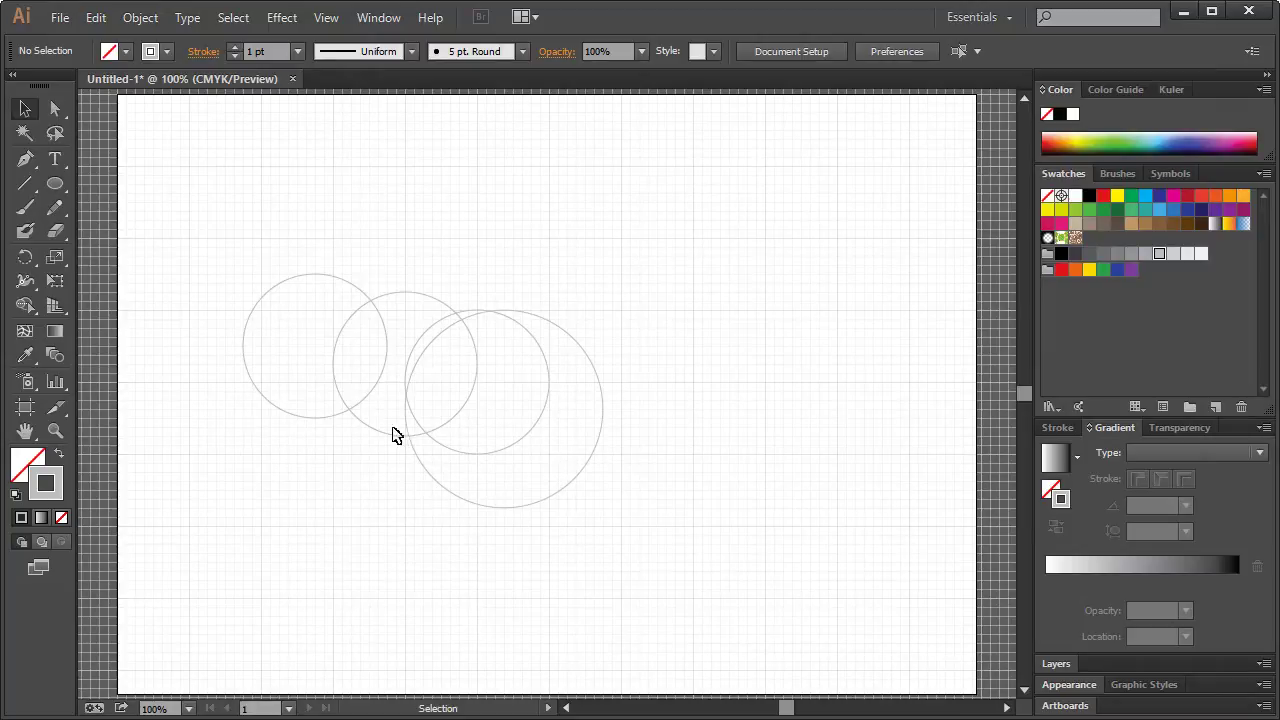
click(374, 428)
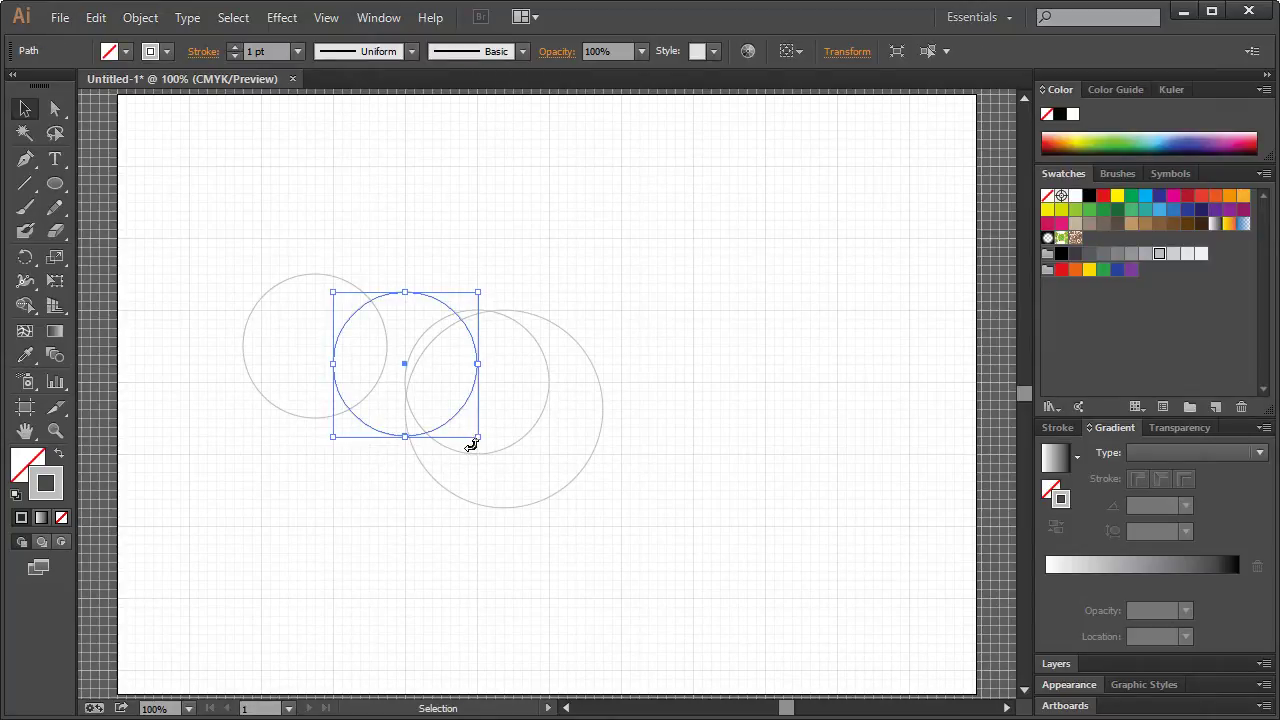
drag(478, 437, 517, 503)
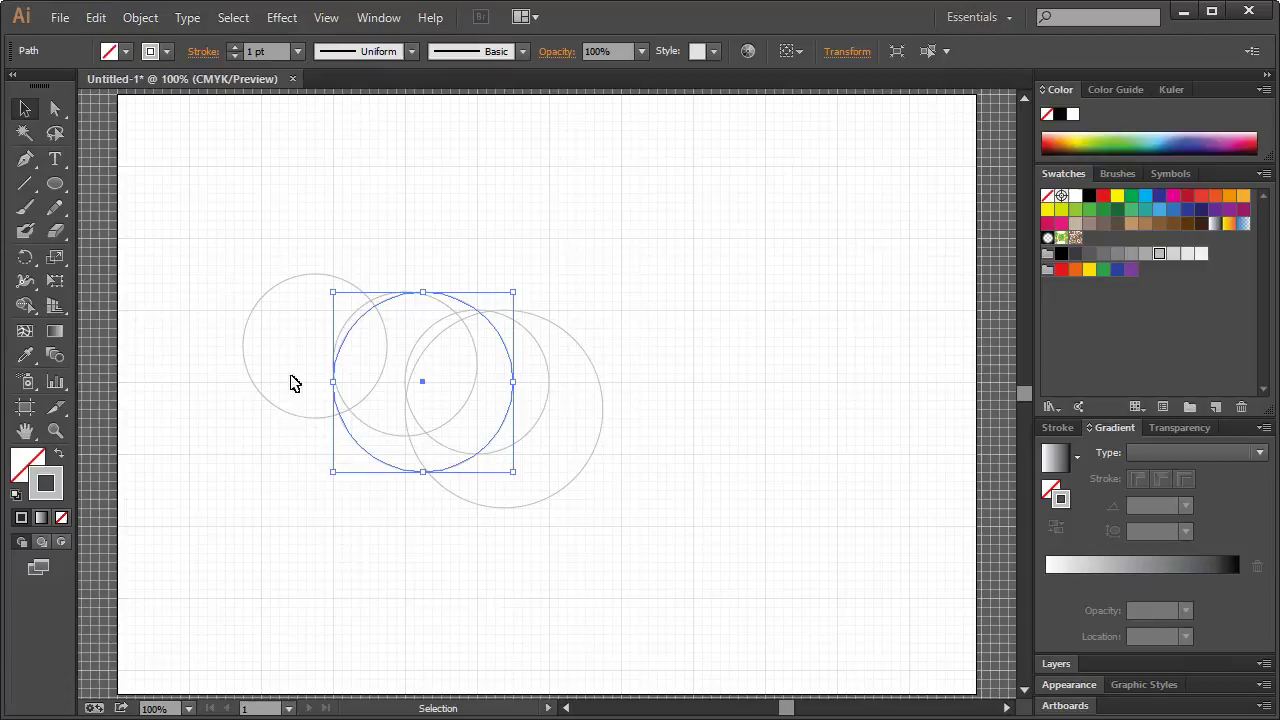
click(288, 412)
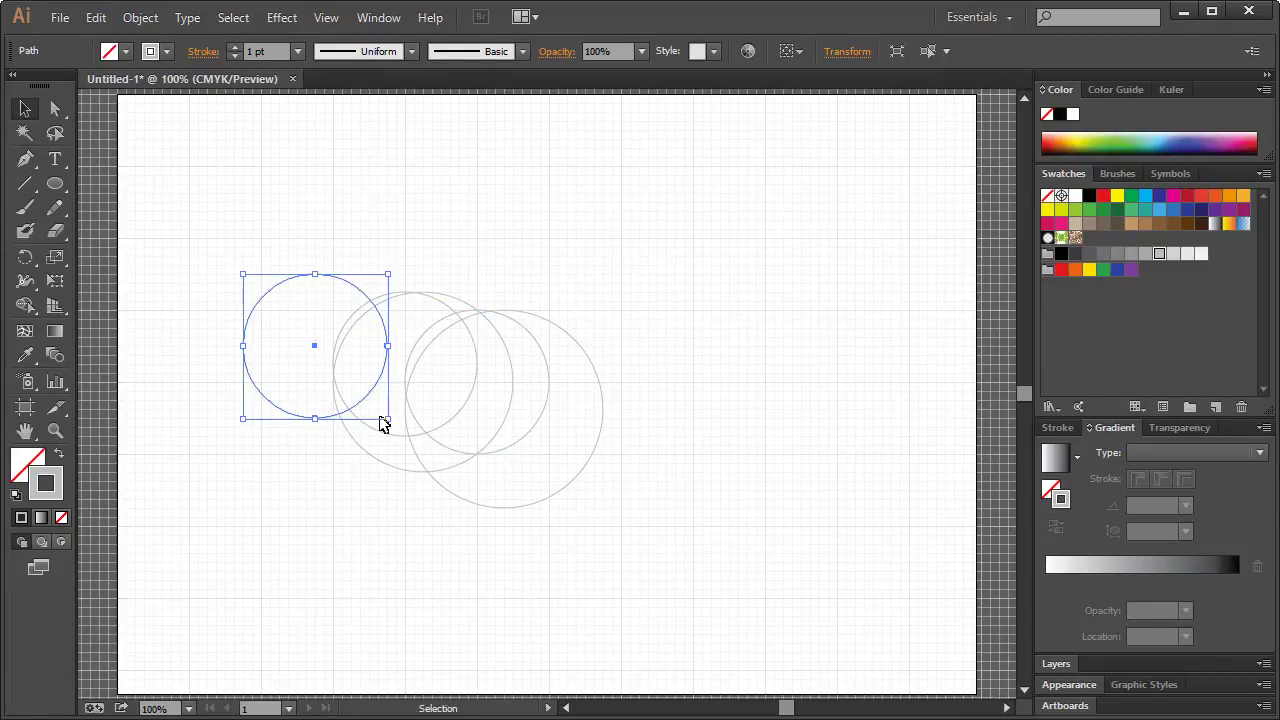
drag(388, 421, 405, 439)
click(293, 556)
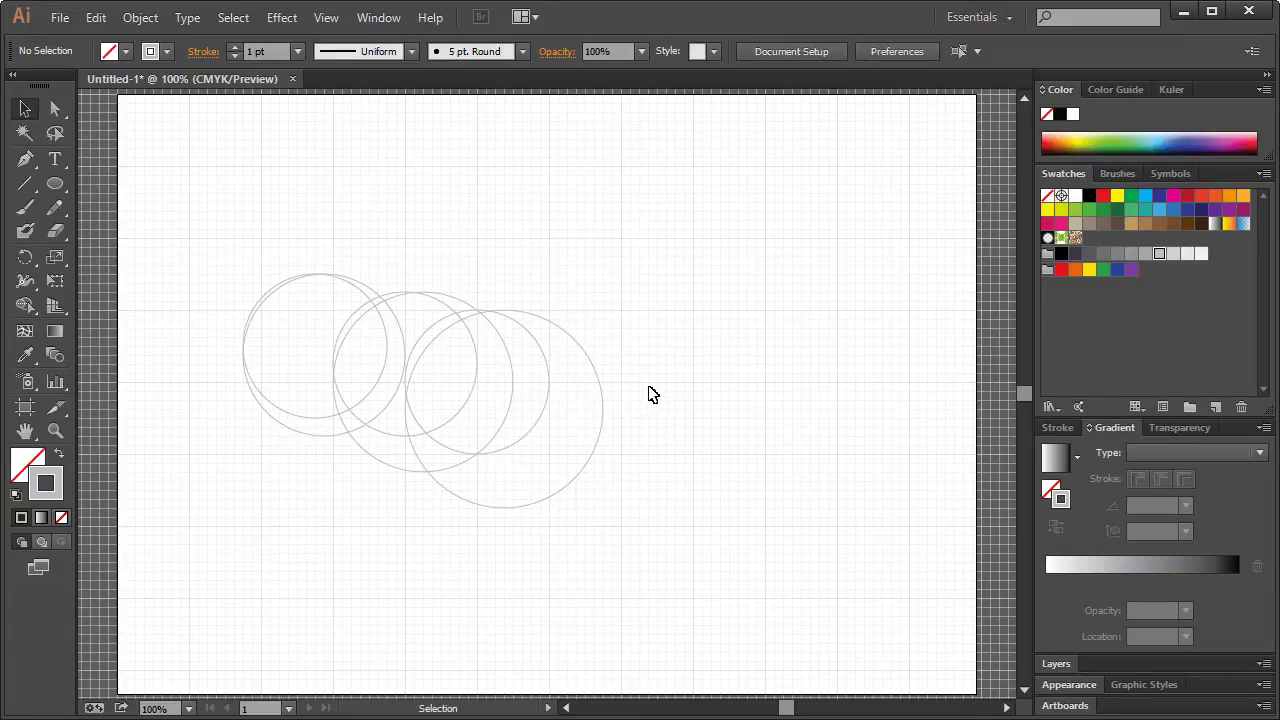
Duplicate all six circles straight to the right
drag(246, 237, 594, 506)
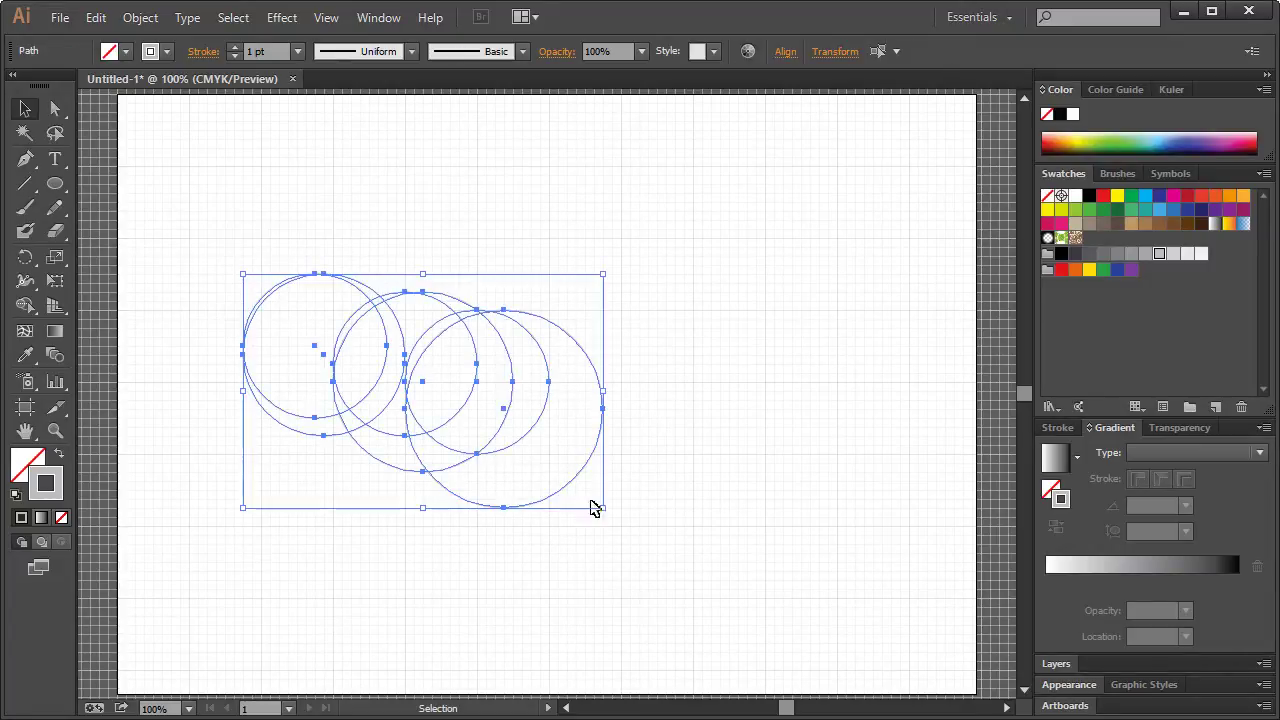
drag(478, 452, 957, 444)
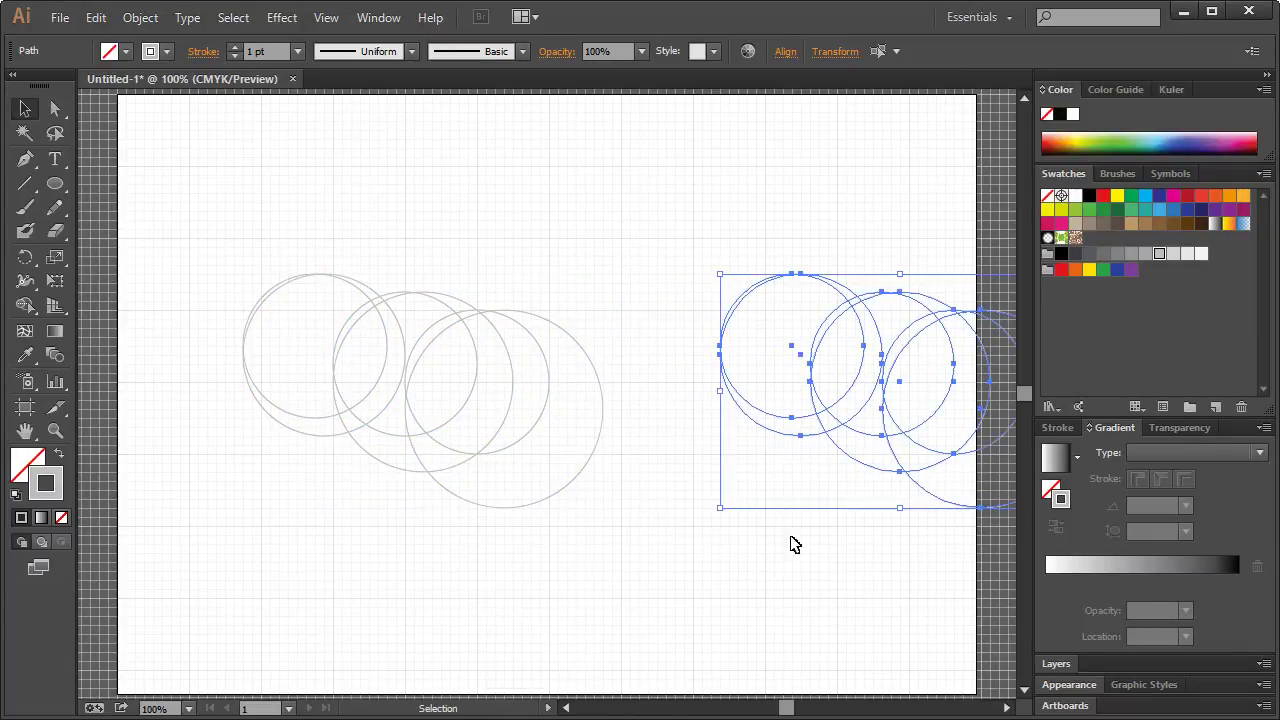
click(781, 557)
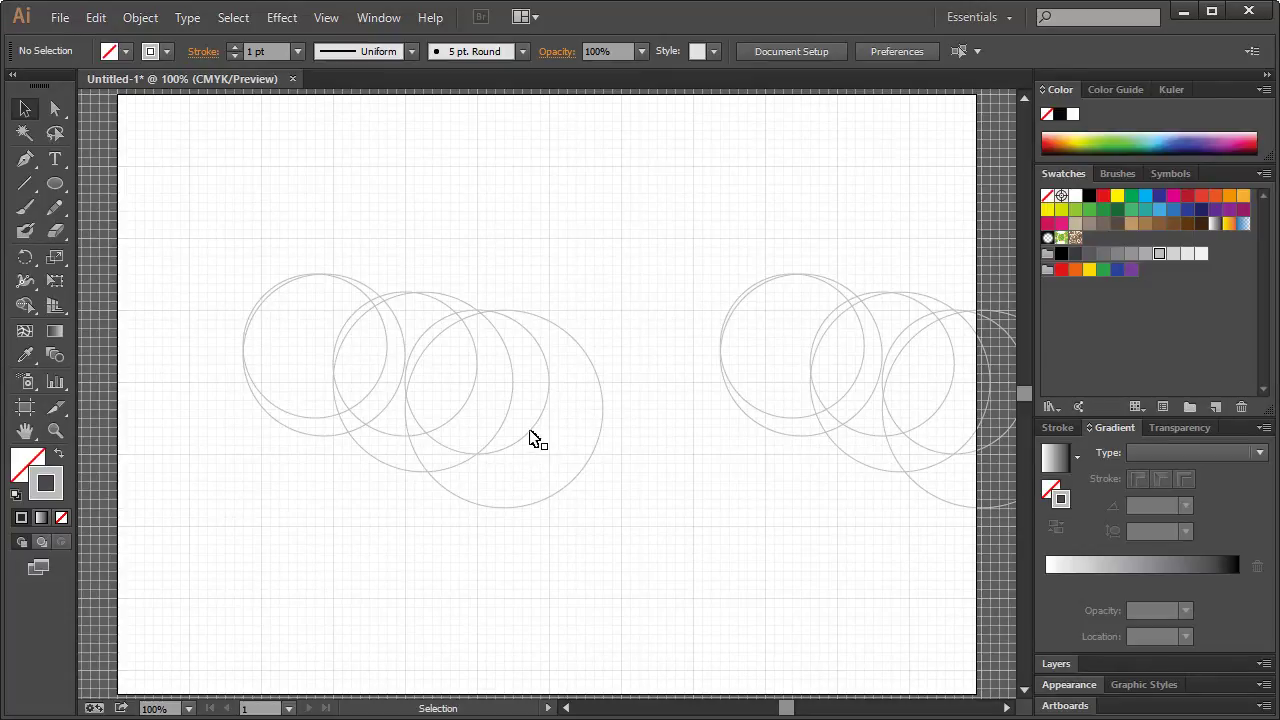
click(531, 438)
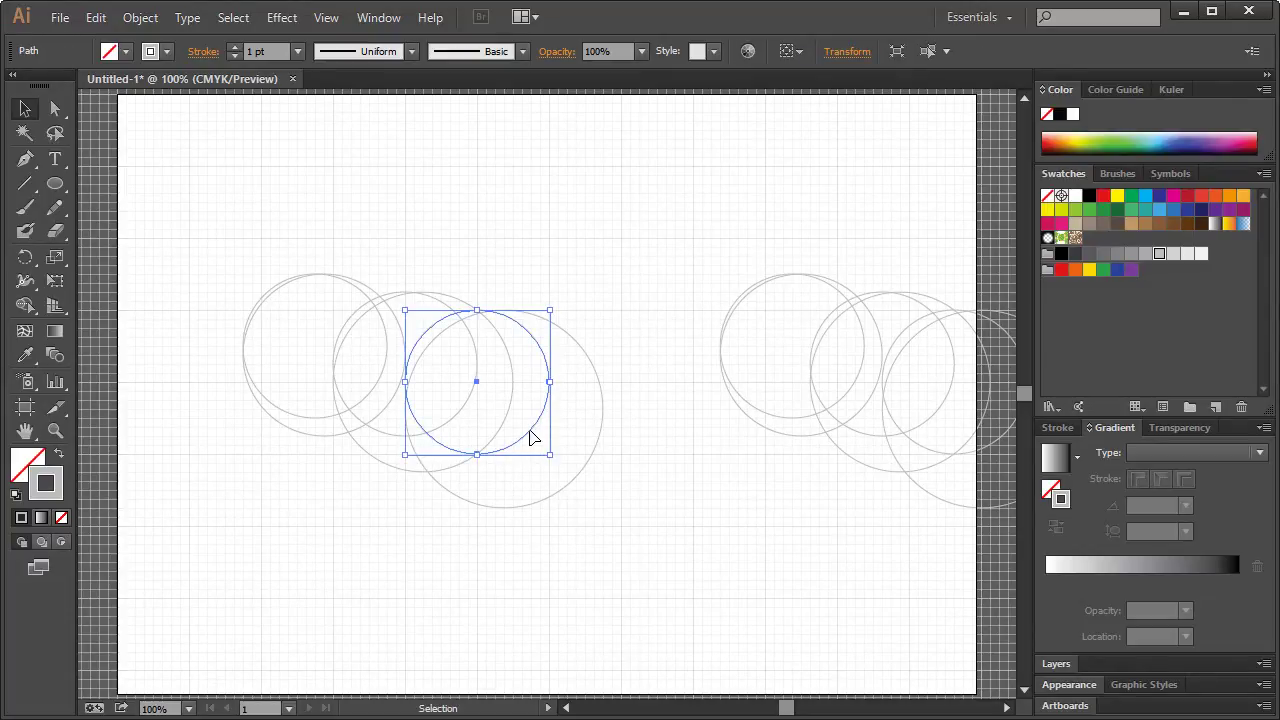
shift+click(360, 417)
shift+click(361, 408)
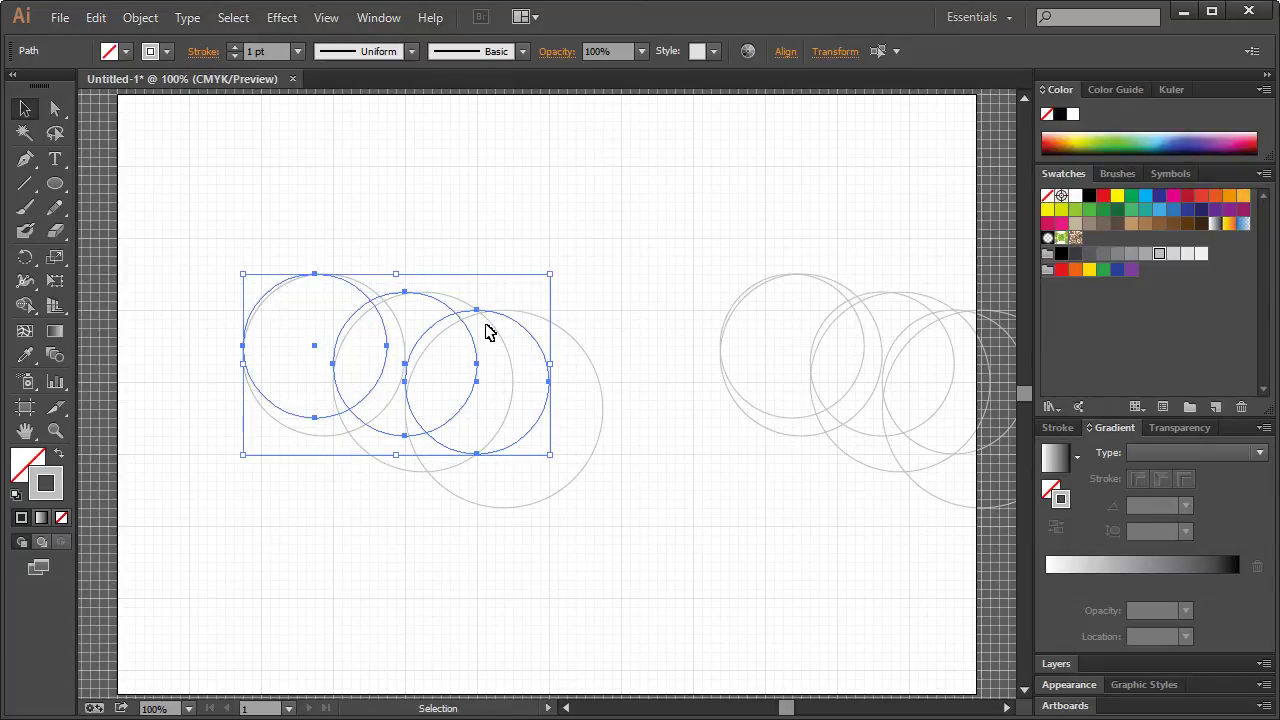
click(477, 215)
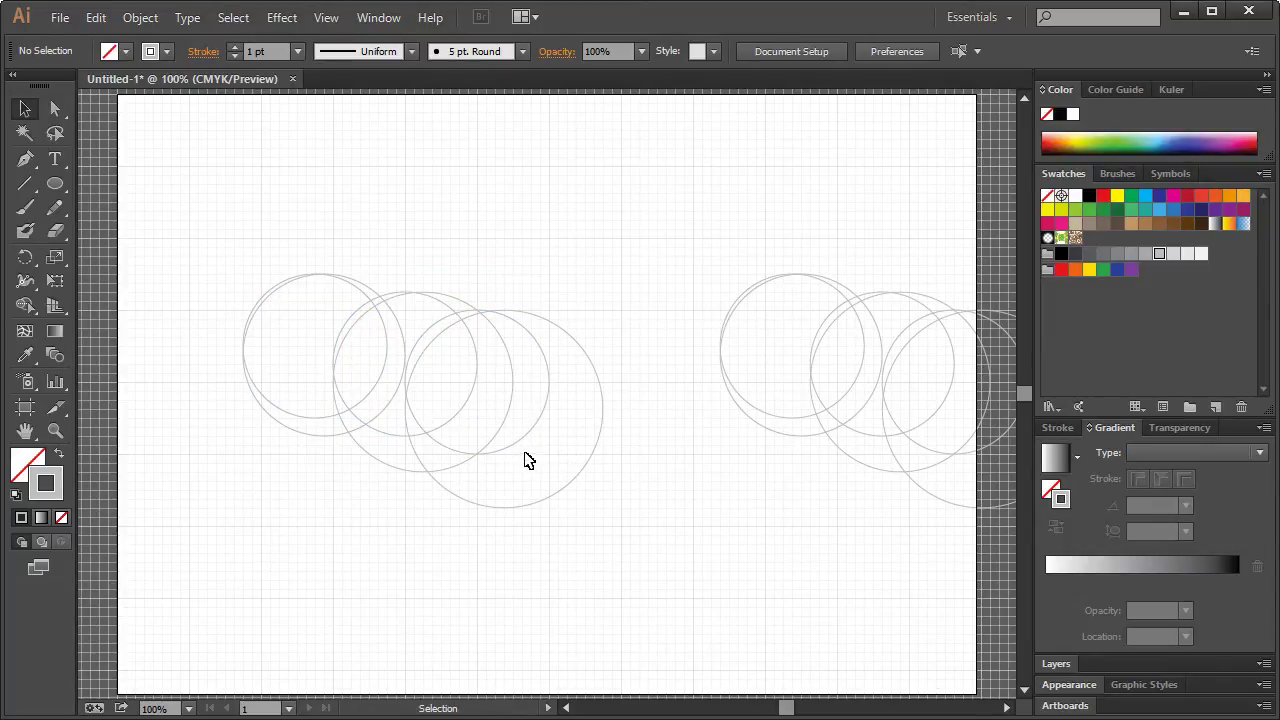
click(537, 412)
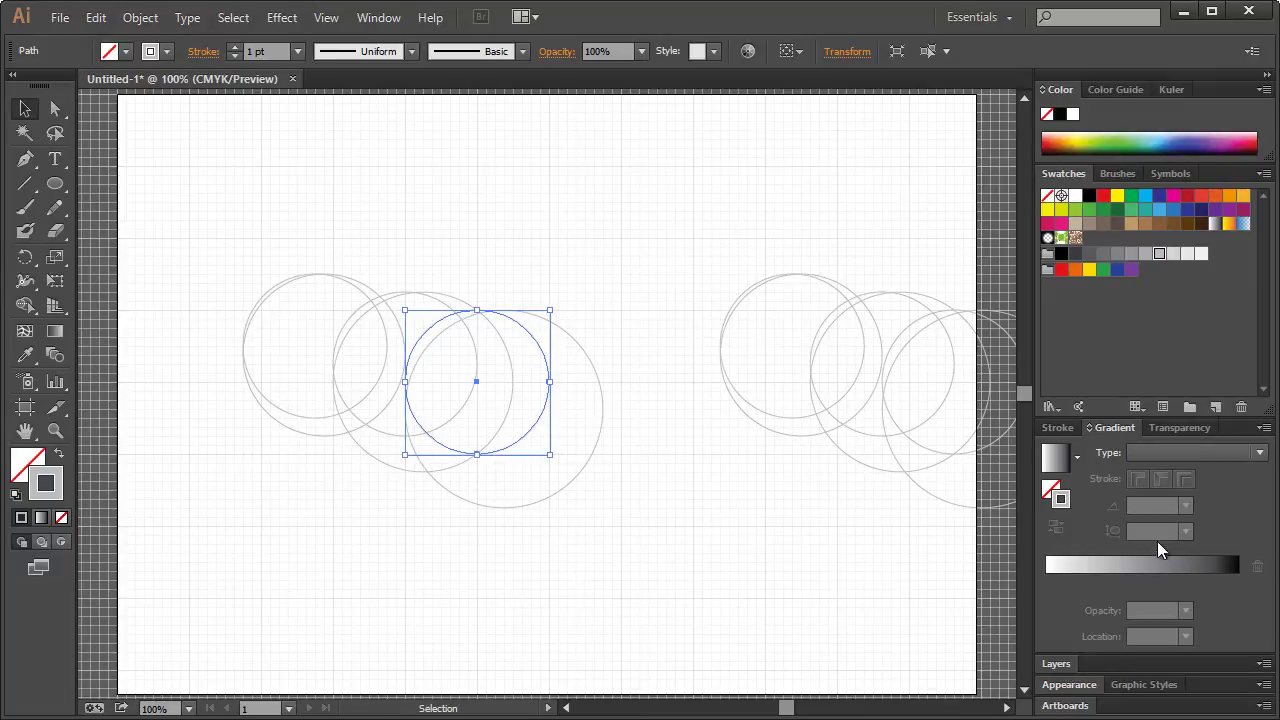
Expand Layer 1 in the Layers panel, then group the six right-hand circles and hide the group
click(1053, 664)
click(1097, 545)
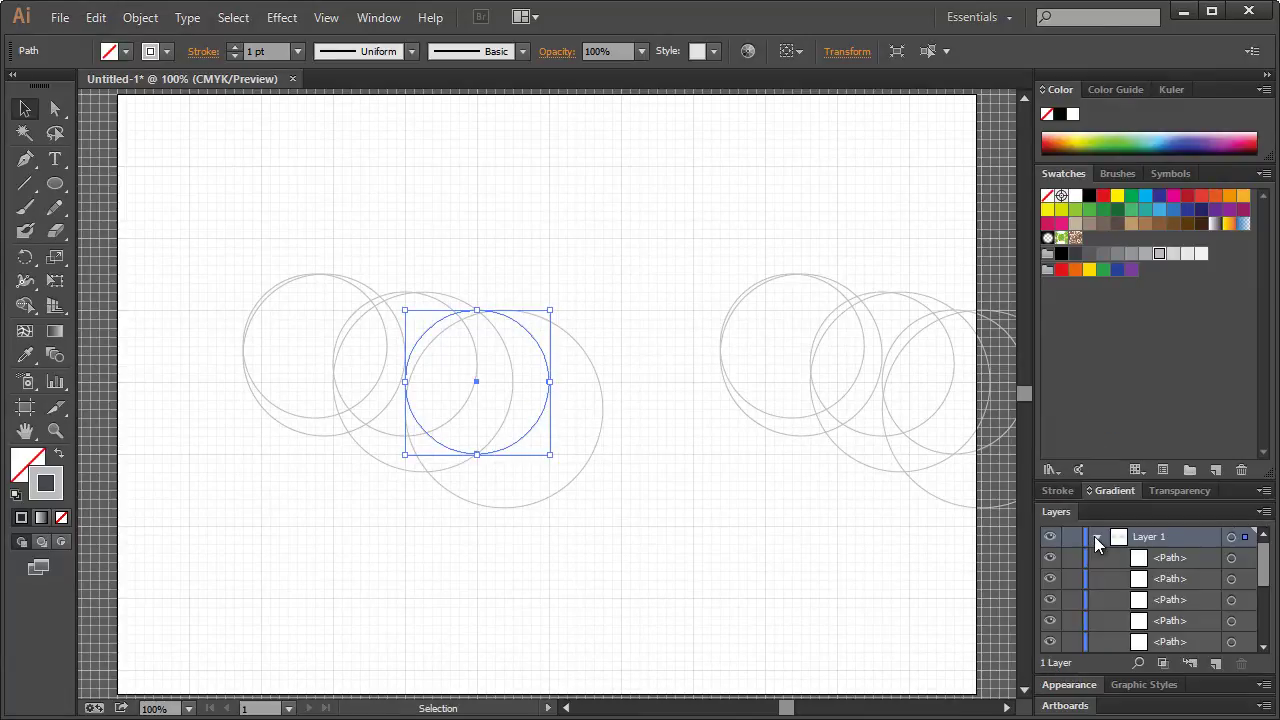
scroll(1170, 592, down, 2)
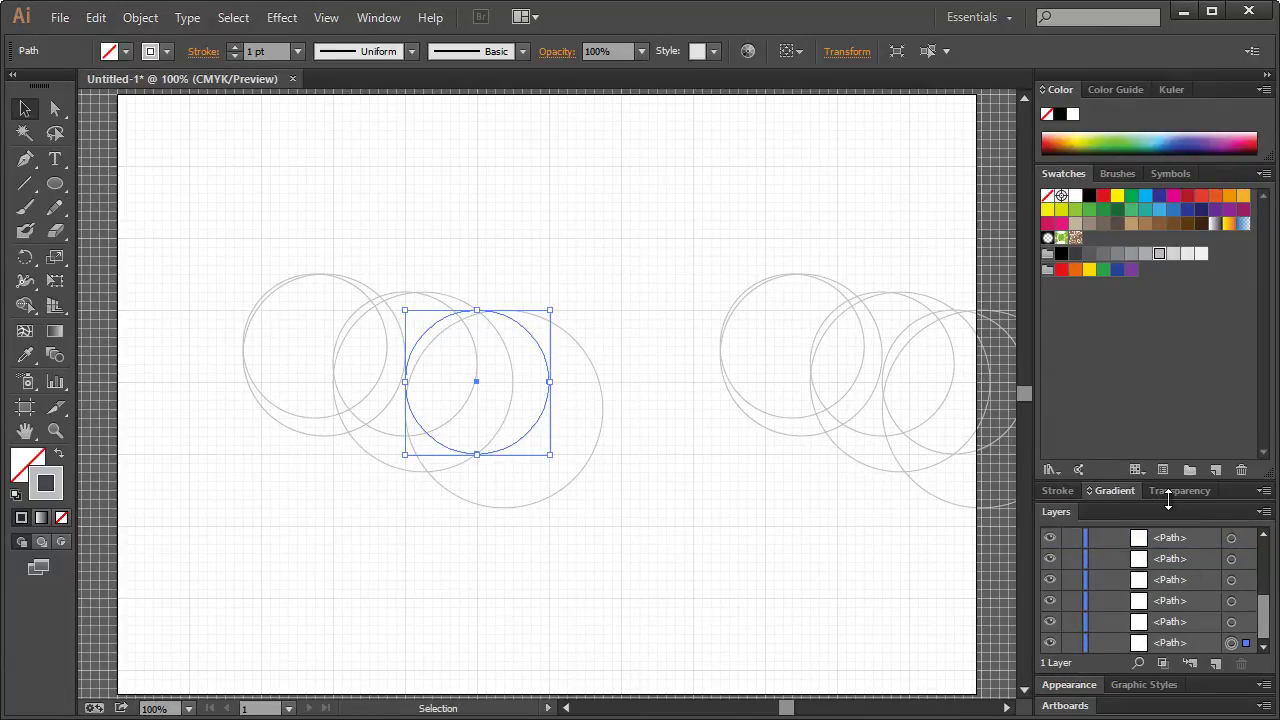
drag(1170, 480, 1166, 343)
click(1264, 401)
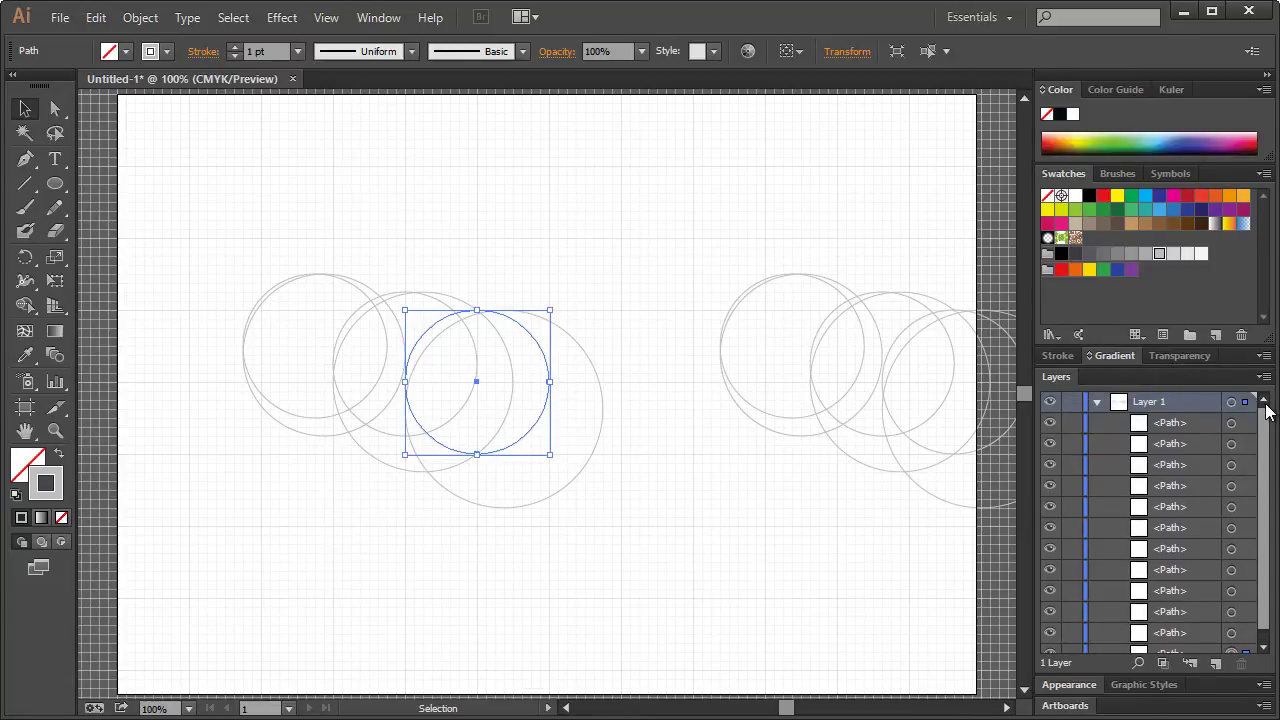
scroll(1203, 485, down, 1)
drag(694, 231, 990, 538)
key(ctrl+g)
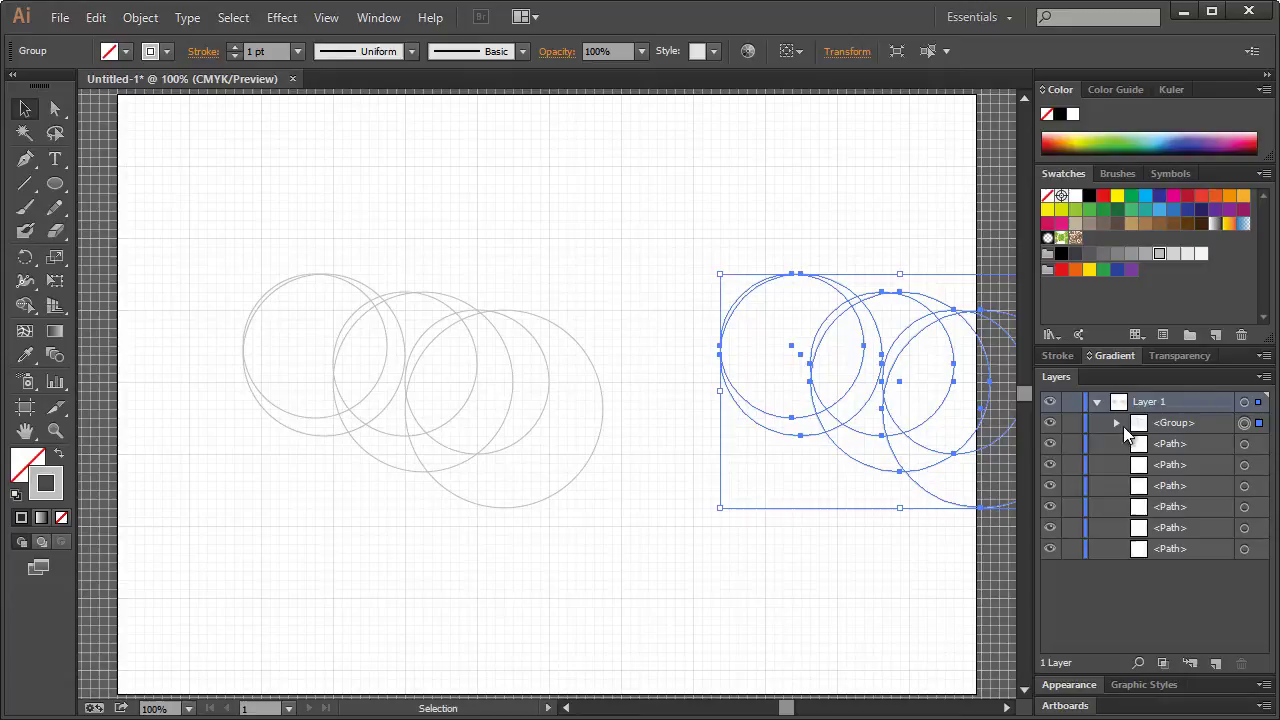
click(1049, 423)
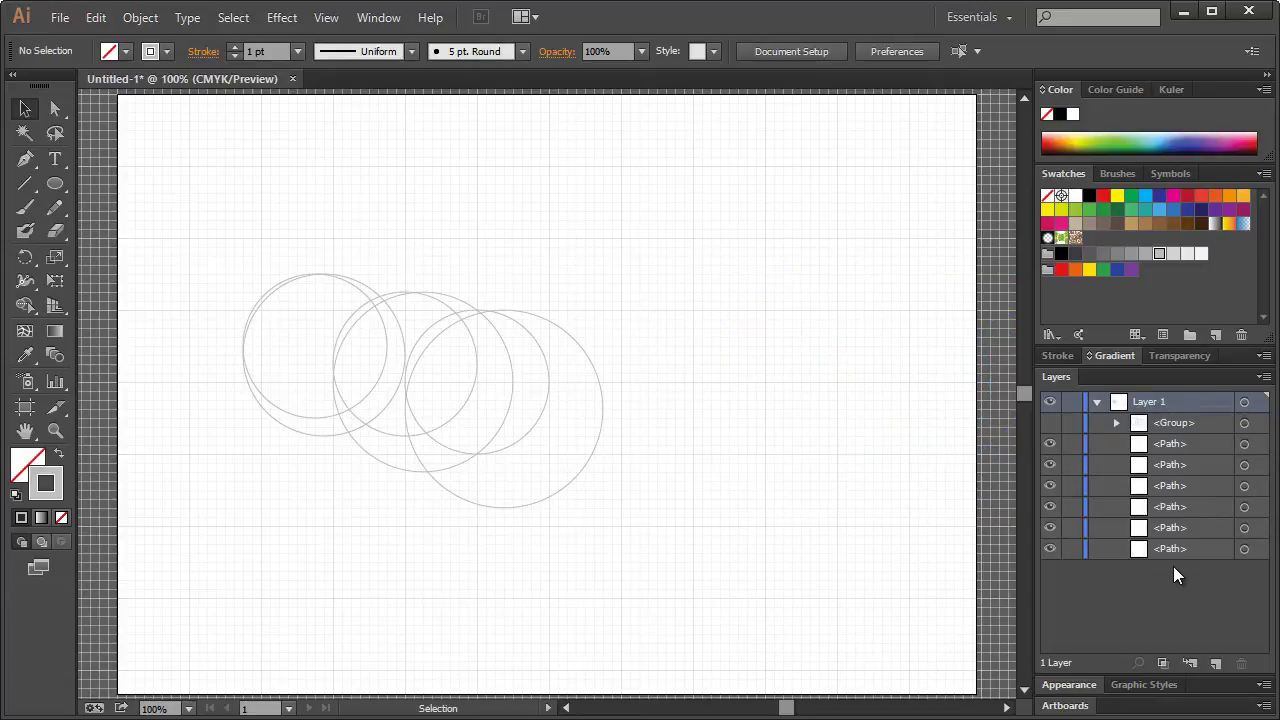
Select the three smaller left circles in the Layers panel
click(1244, 550)
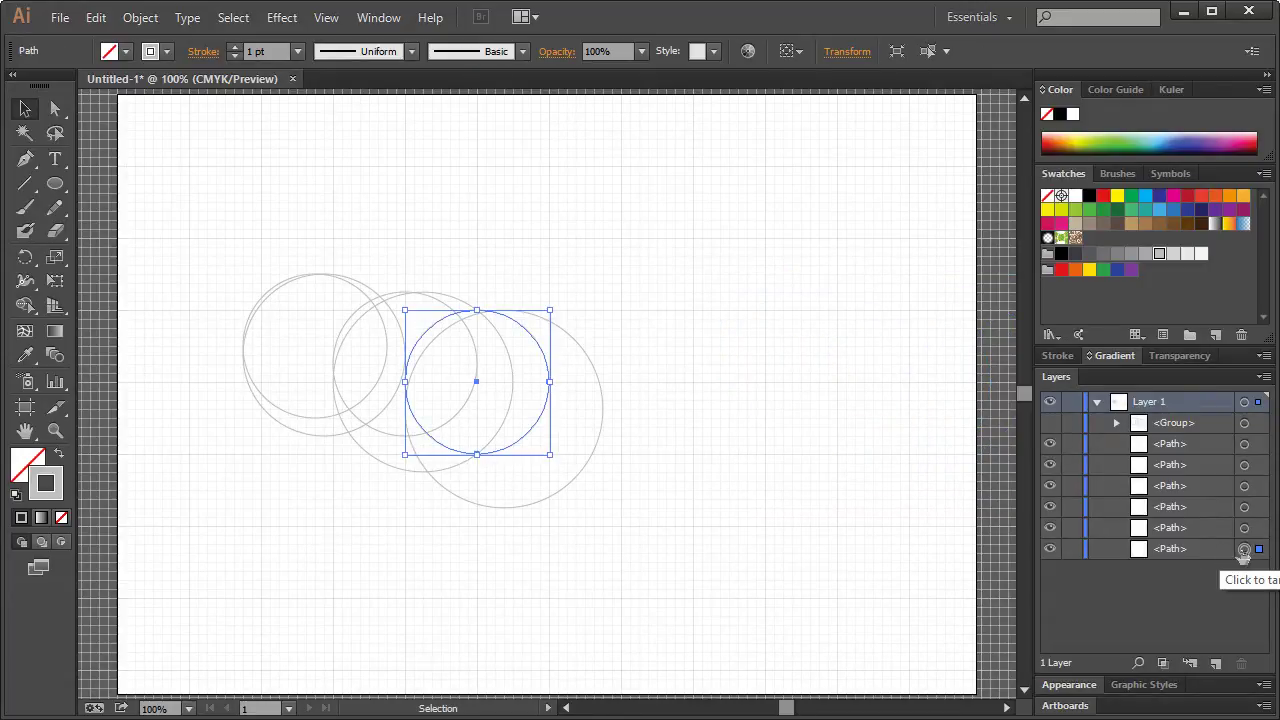
shift+click(1244, 530)
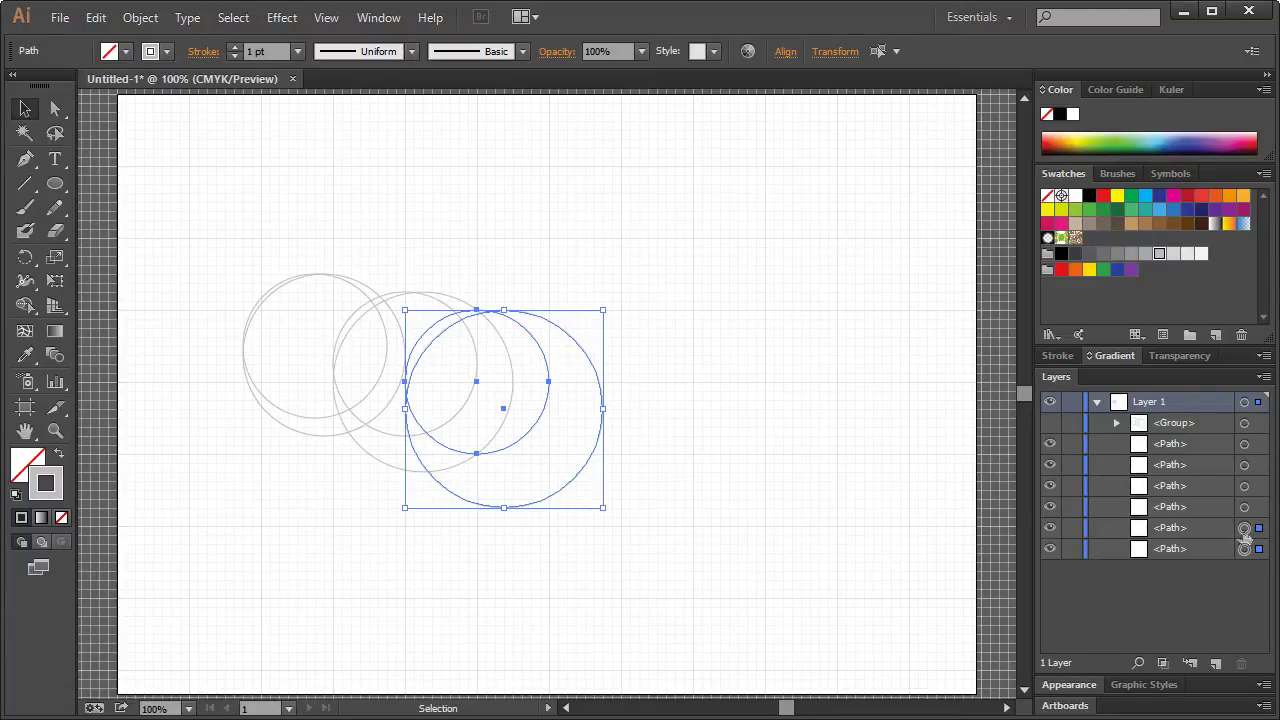
shift+click(1244, 528)
shift+click(1244, 507)
shift+click(1244, 465)
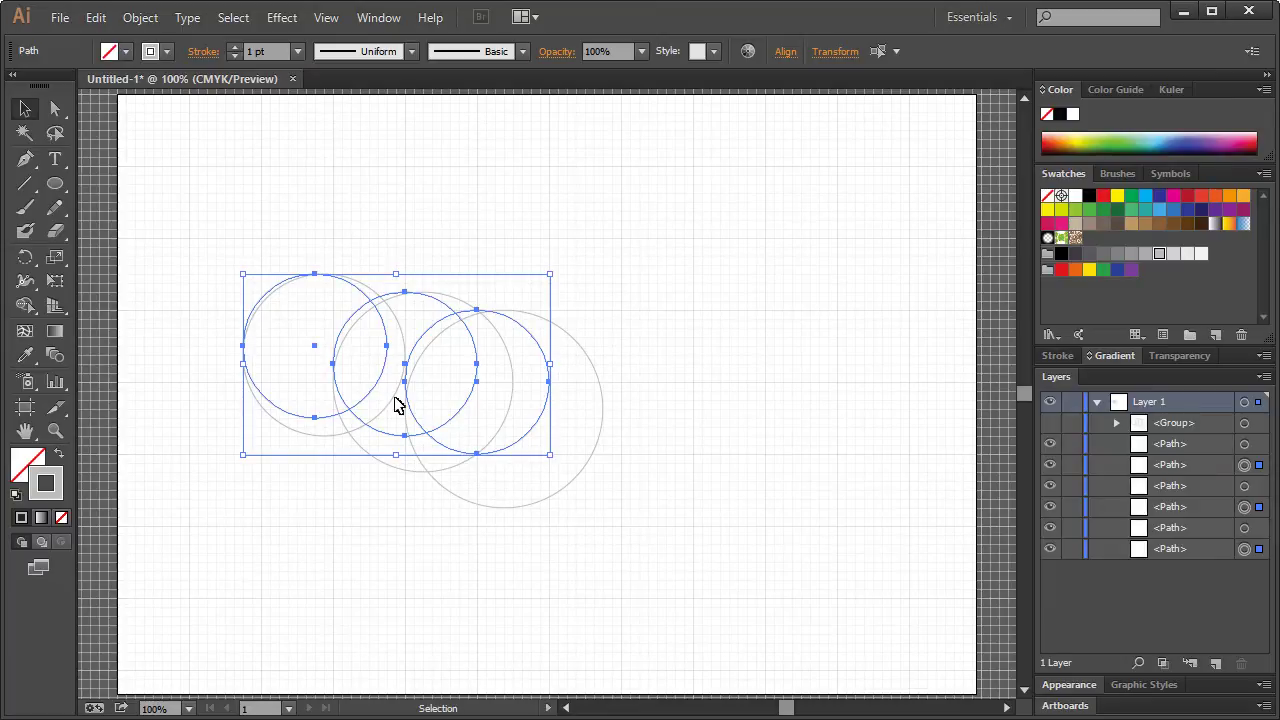
Unite the three smaller circles into one outline from the Pathfinder panel
click(378, 17)
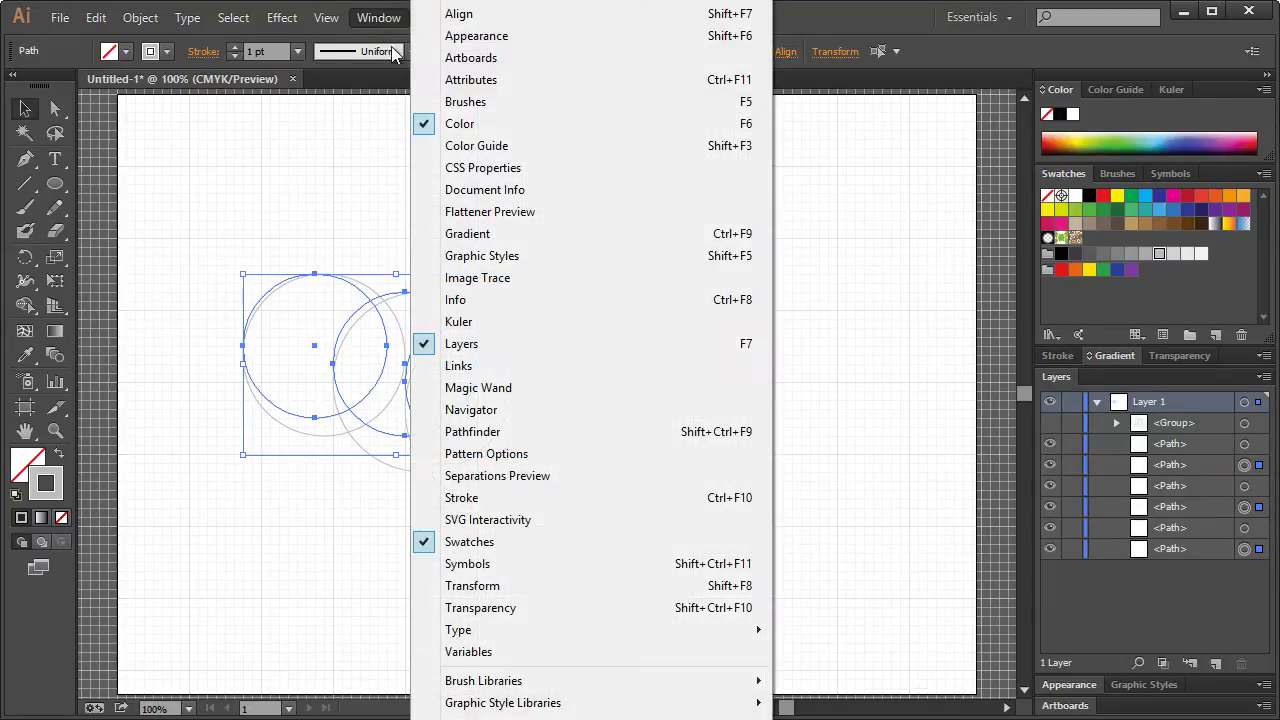
click(480, 431)
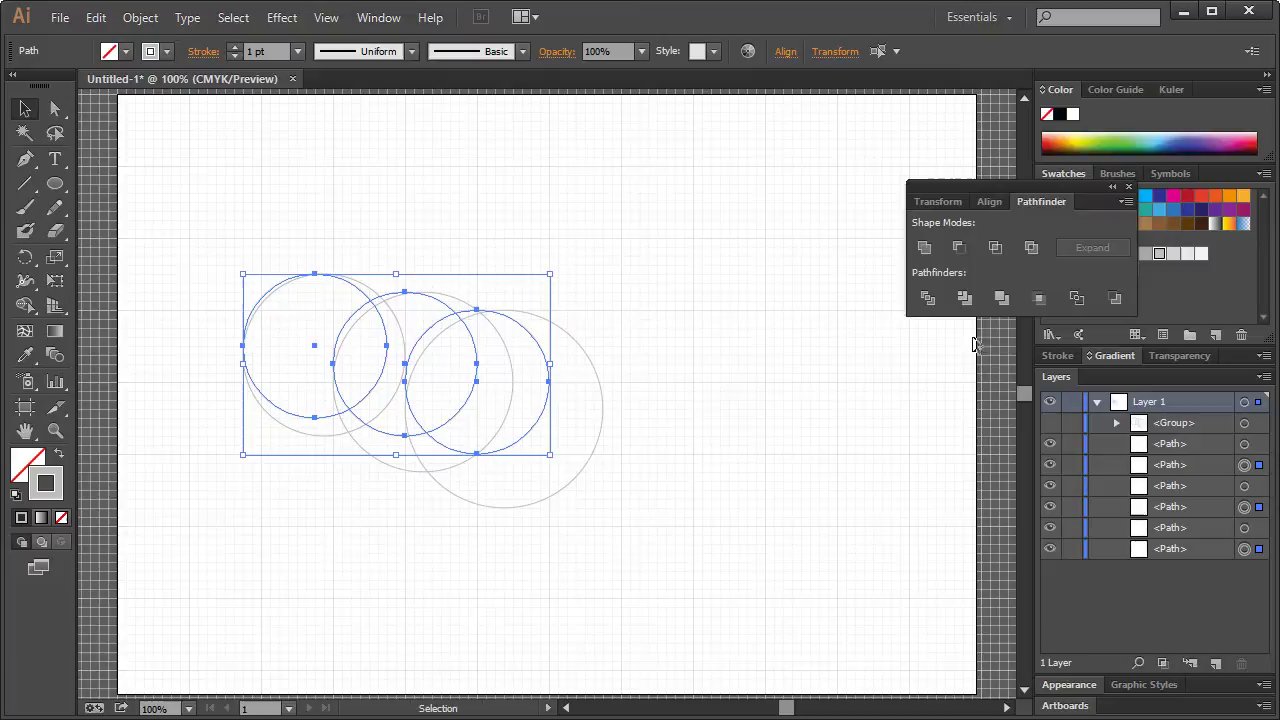
click(924, 250)
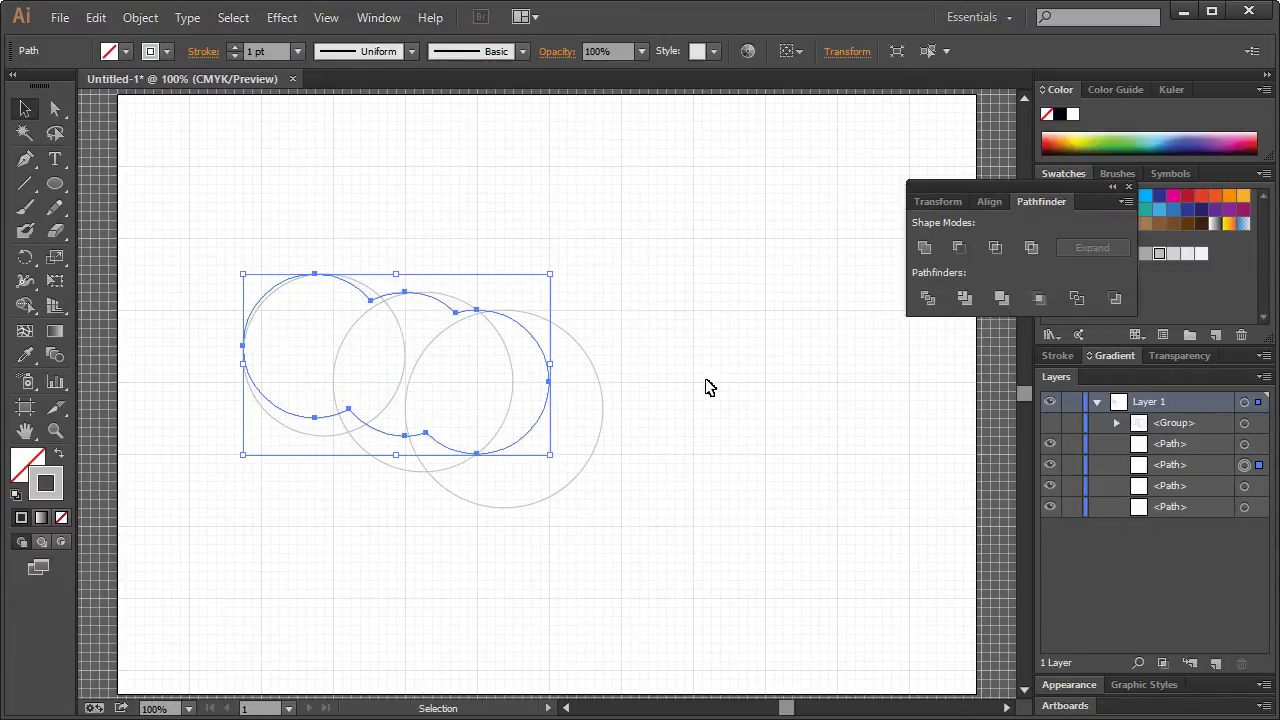
click(612, 424)
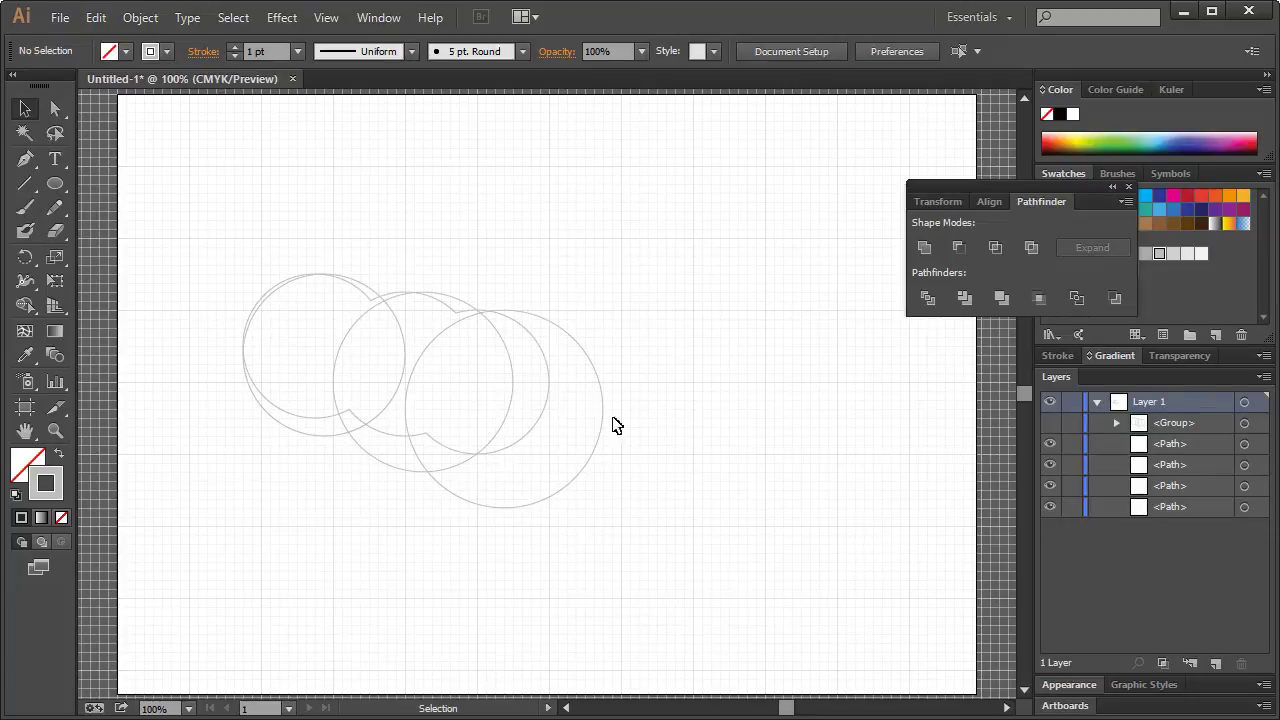
Unite the three larger left circles into a second outline
click(423, 468)
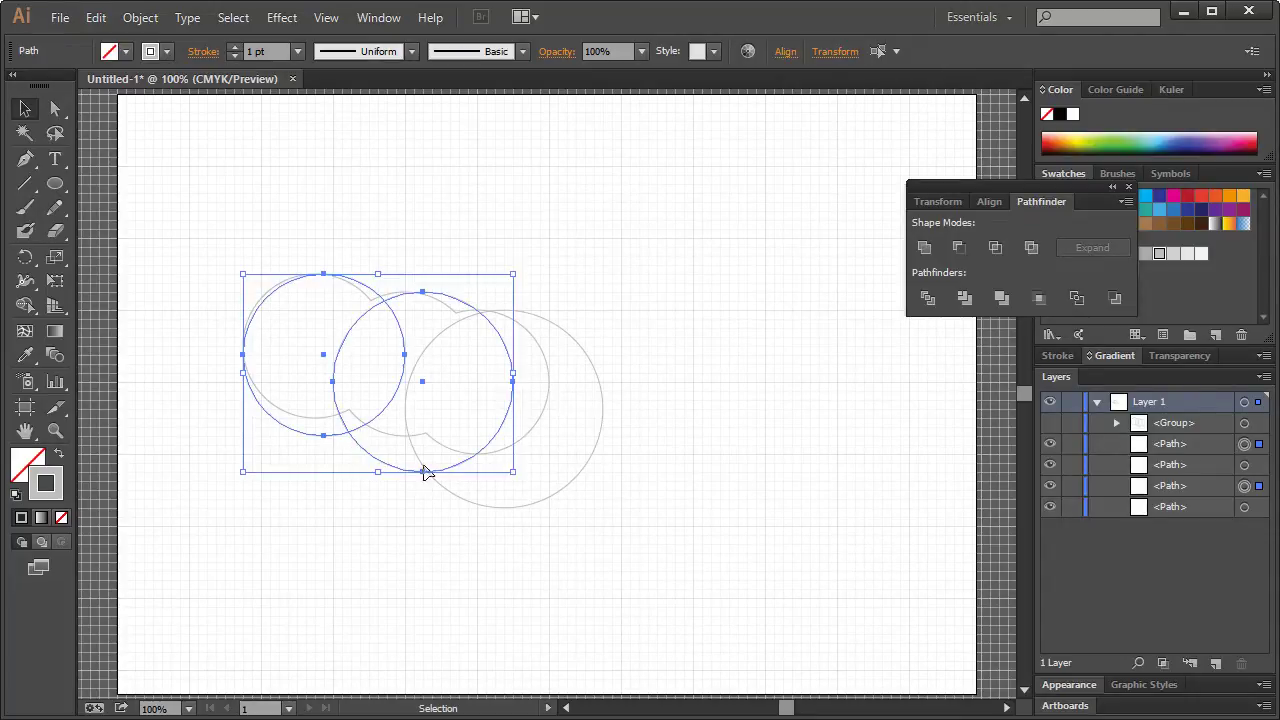
shift+click(497, 504)
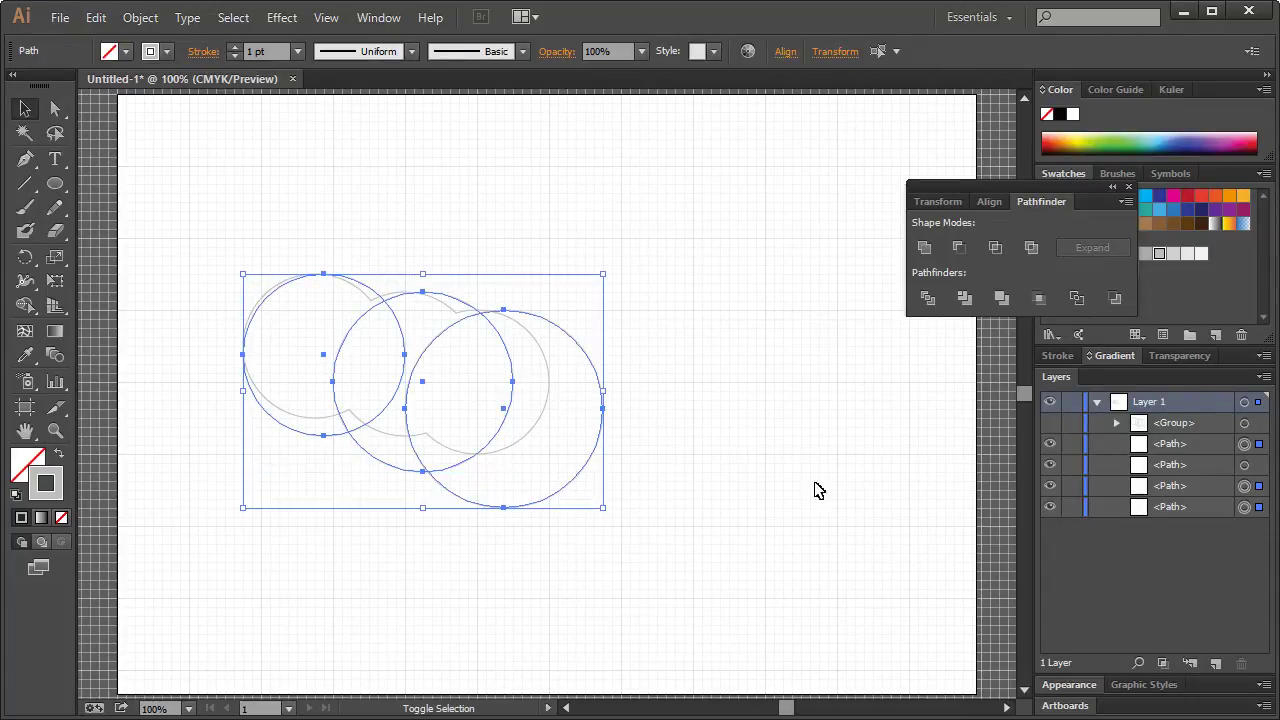
click(924, 248)
click(771, 369)
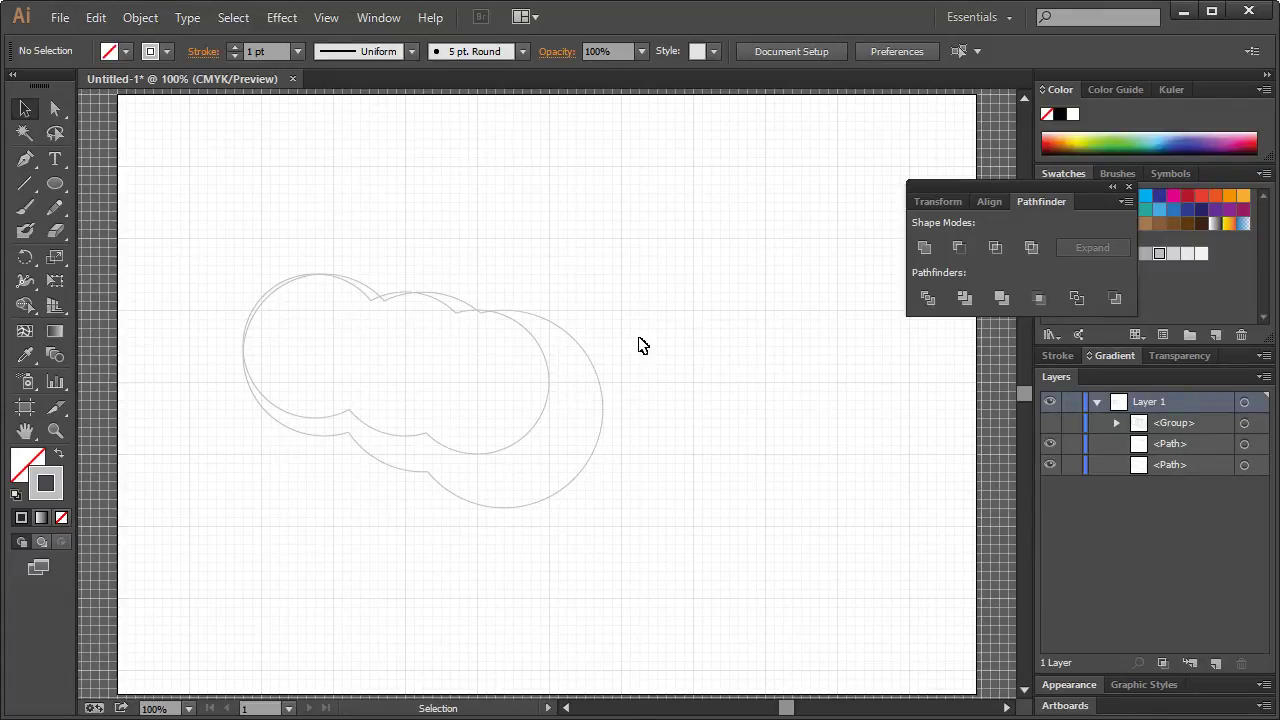
Draw a tall rectangle over the right end of both outlines
drag(55, 183, 97, 185)
mouse_move(702, 238)
mouse_down()
mouse_move(563, 457)
mouse_move(548, 580)
mouse_move(548, 543)
mouse_up()
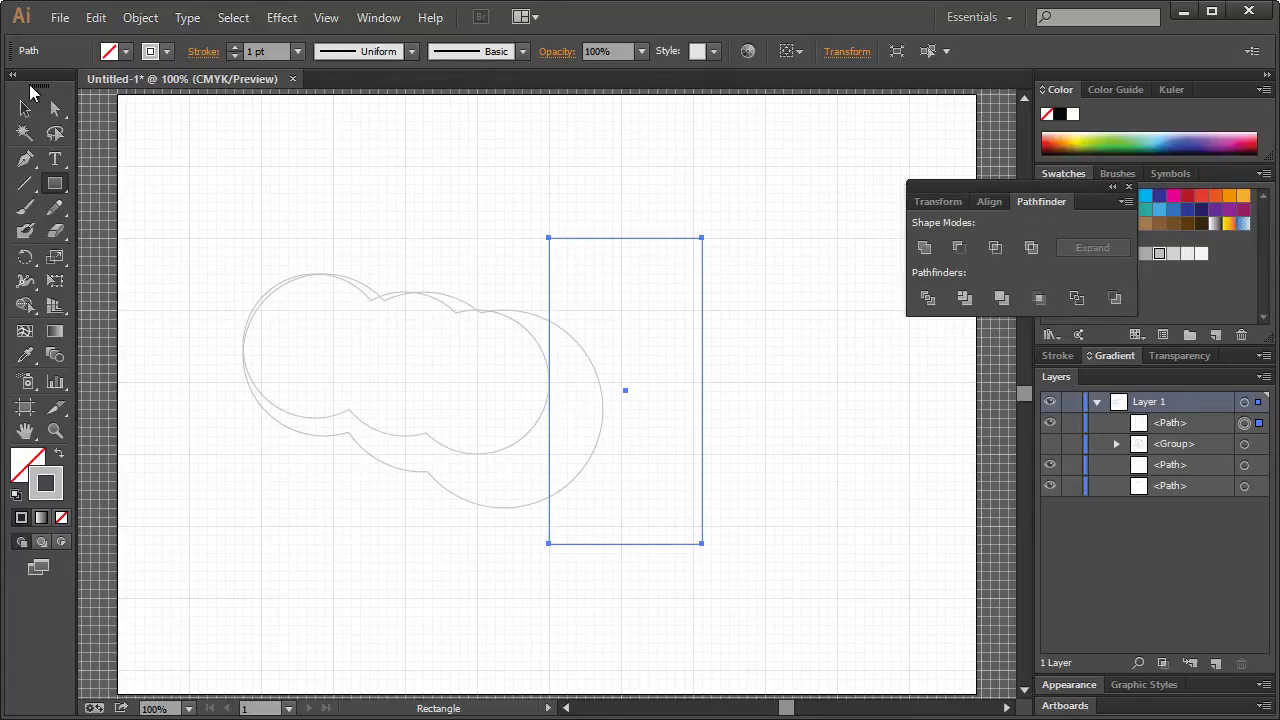
click(25, 108)
click(566, 293)
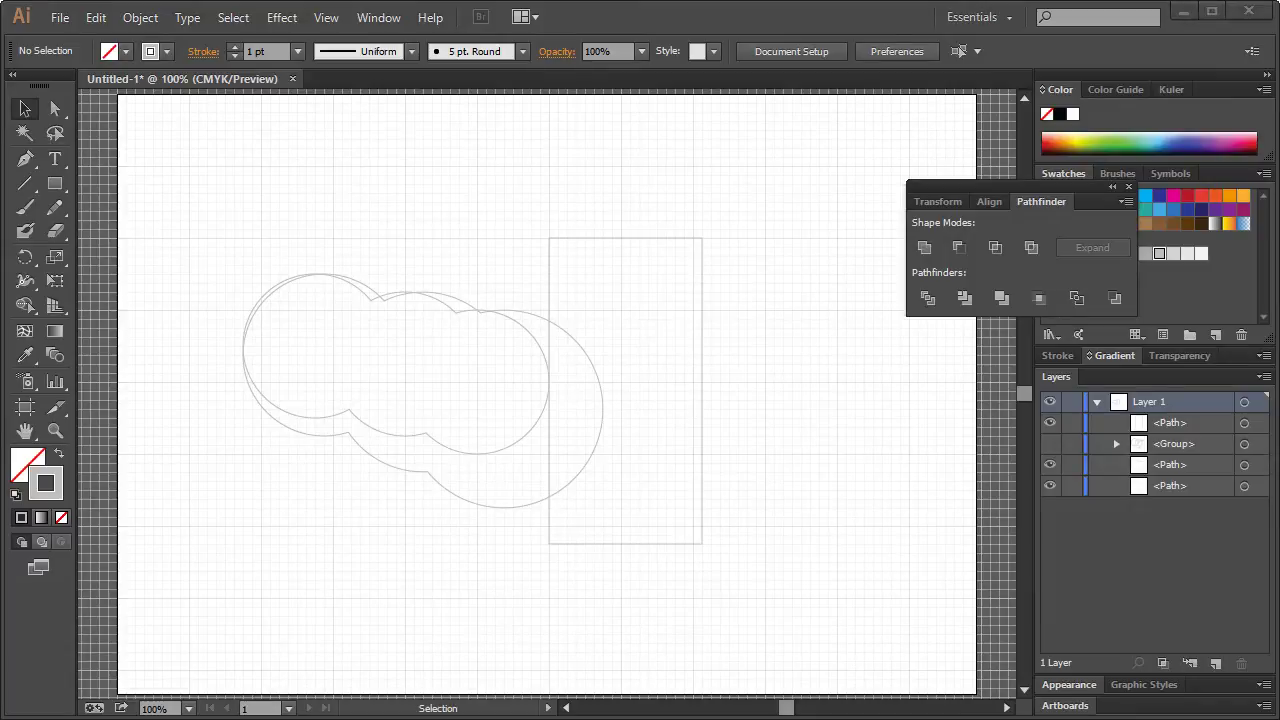
Cut the outlines with the rectangle using Object > Path > Divide Objects Below
click(640, 238)
click(130, 19)
mouse_move(166, 420)
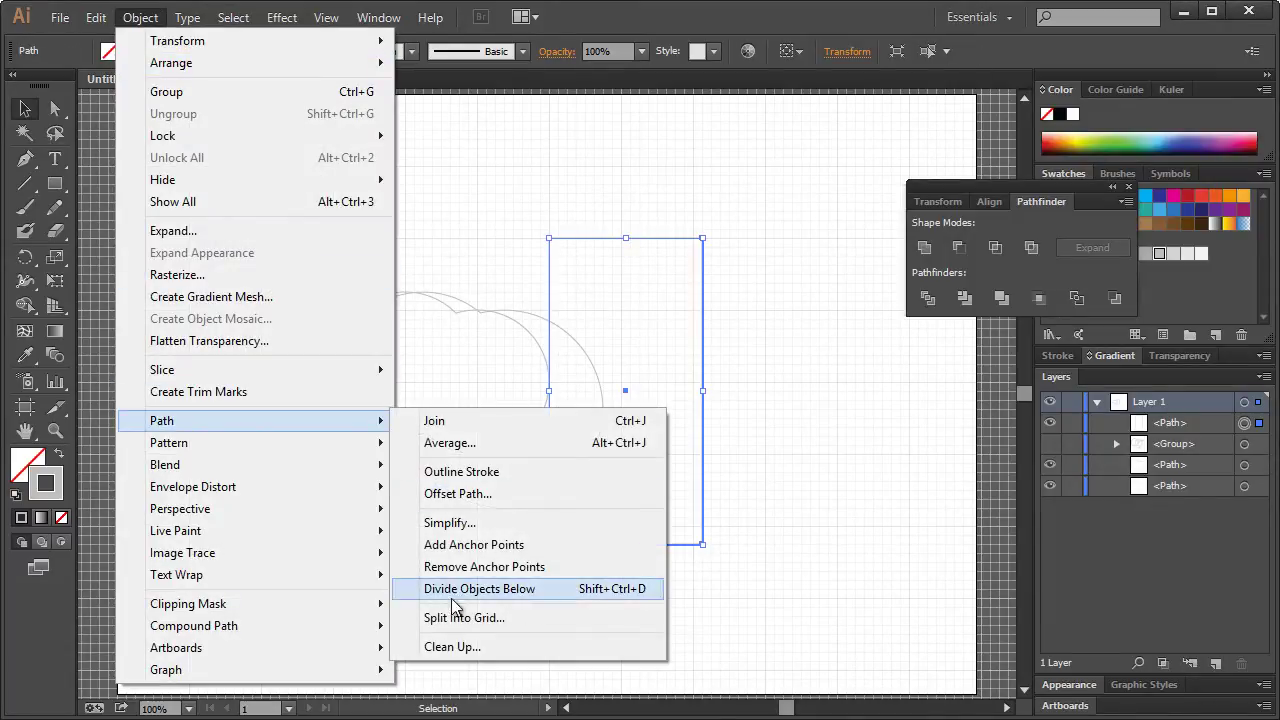
click(460, 610)
click(532, 599)
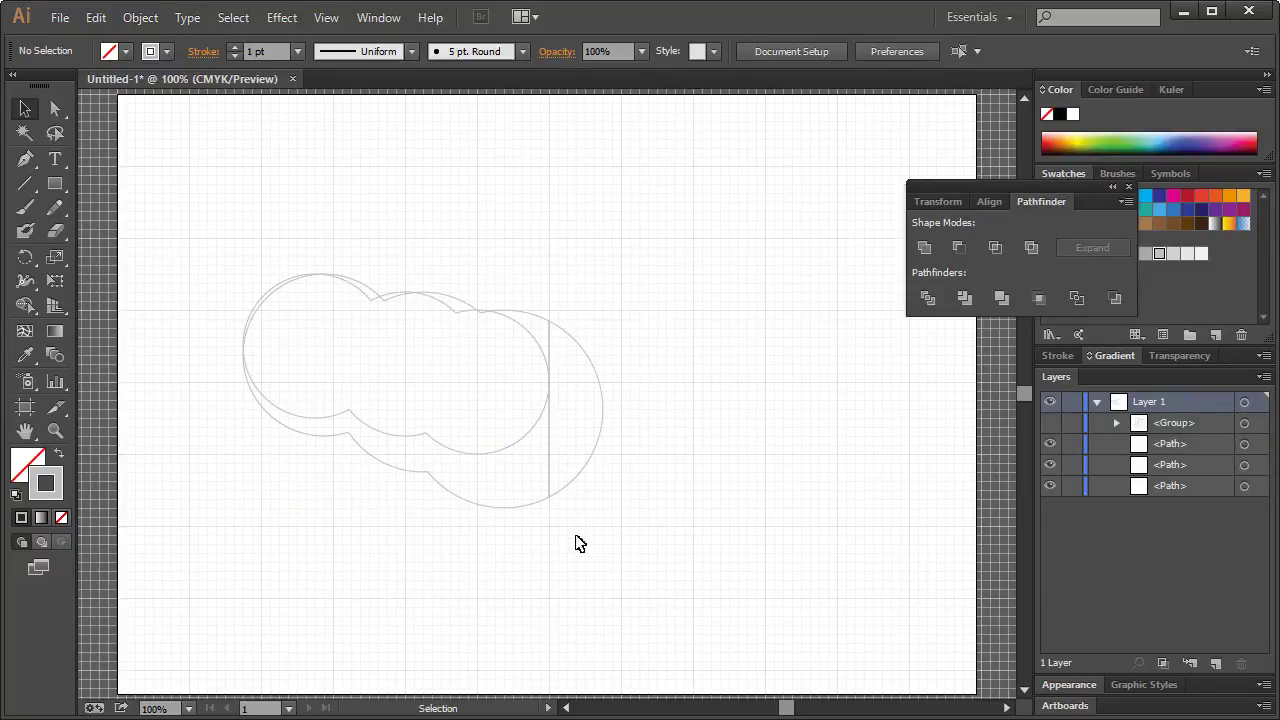
Delete the upper arcs of both outlines with the Direct Selection tool
click(55, 105)
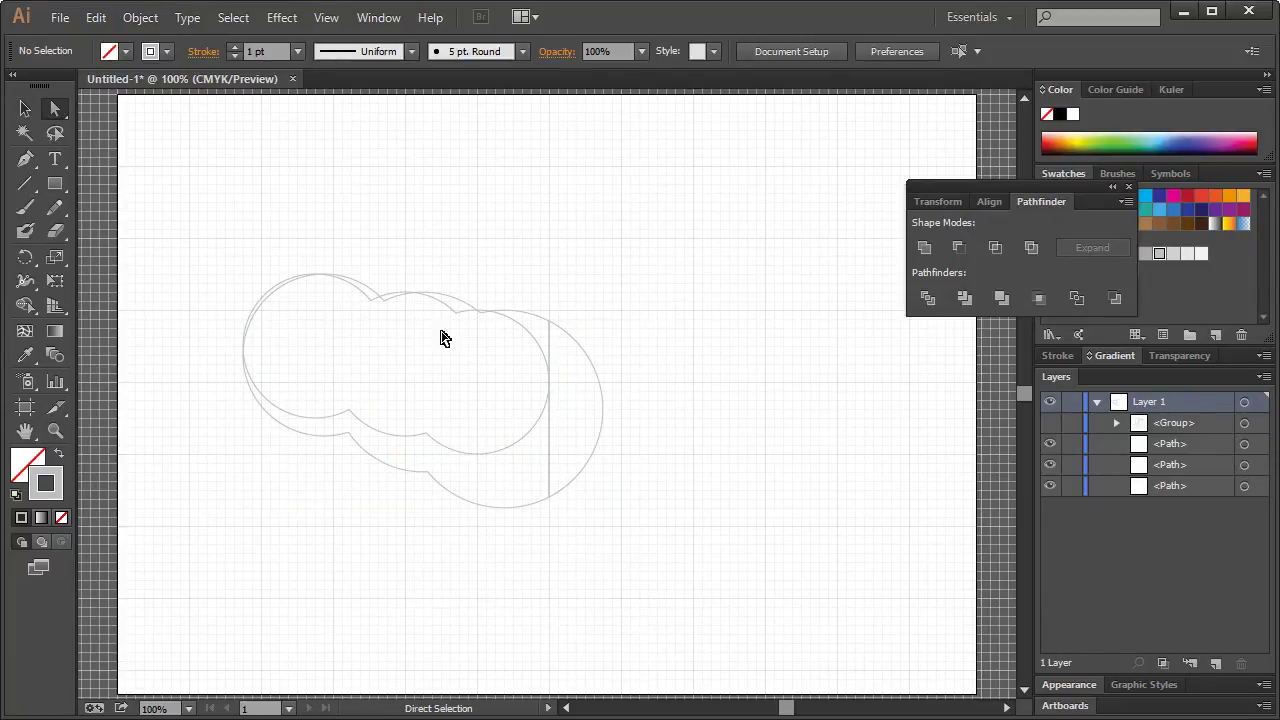
drag(229, 230, 220, 203)
drag(54, 116, 96, 100)
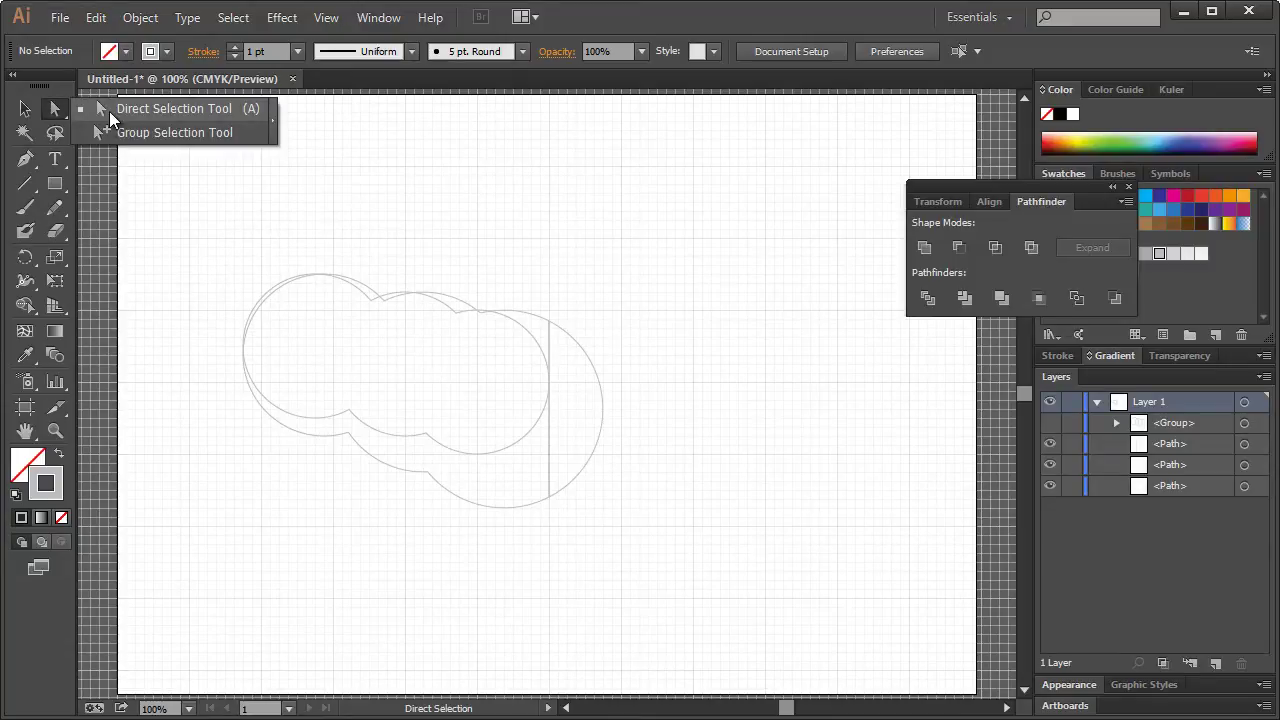
drag(232, 228, 491, 334)
key(Delete)
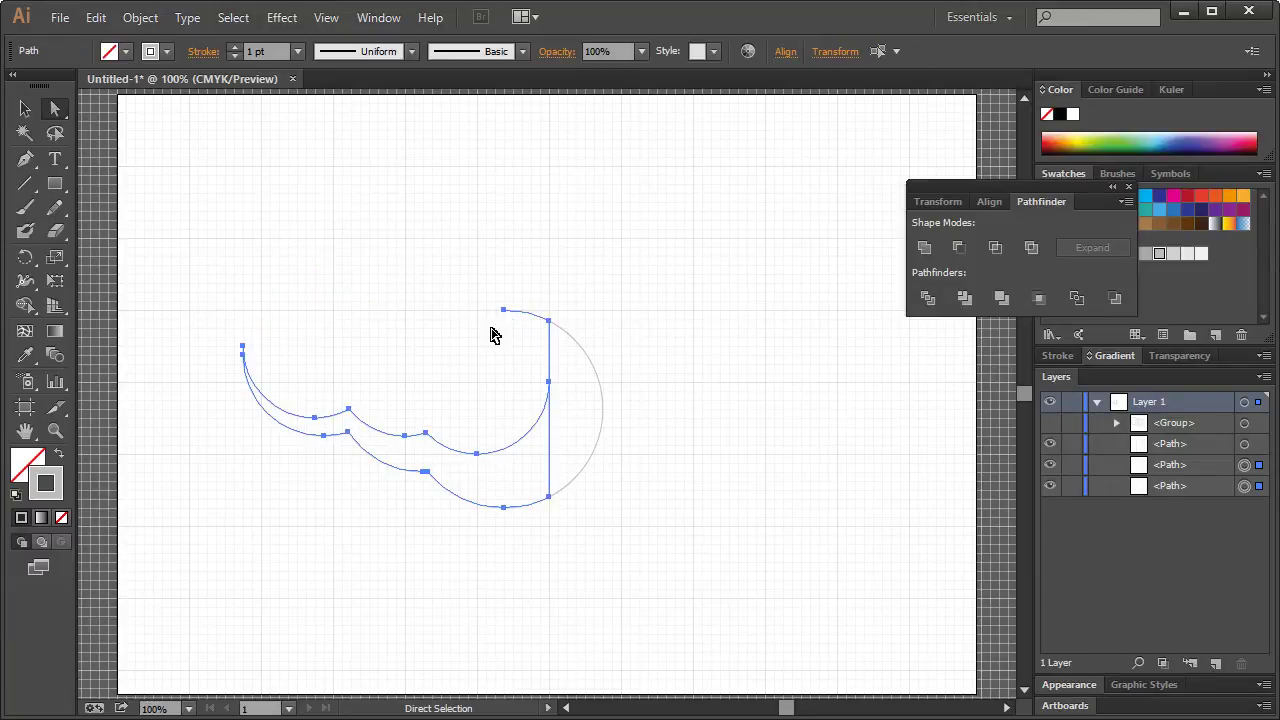
drag(475, 258, 530, 332)
key(Delete)
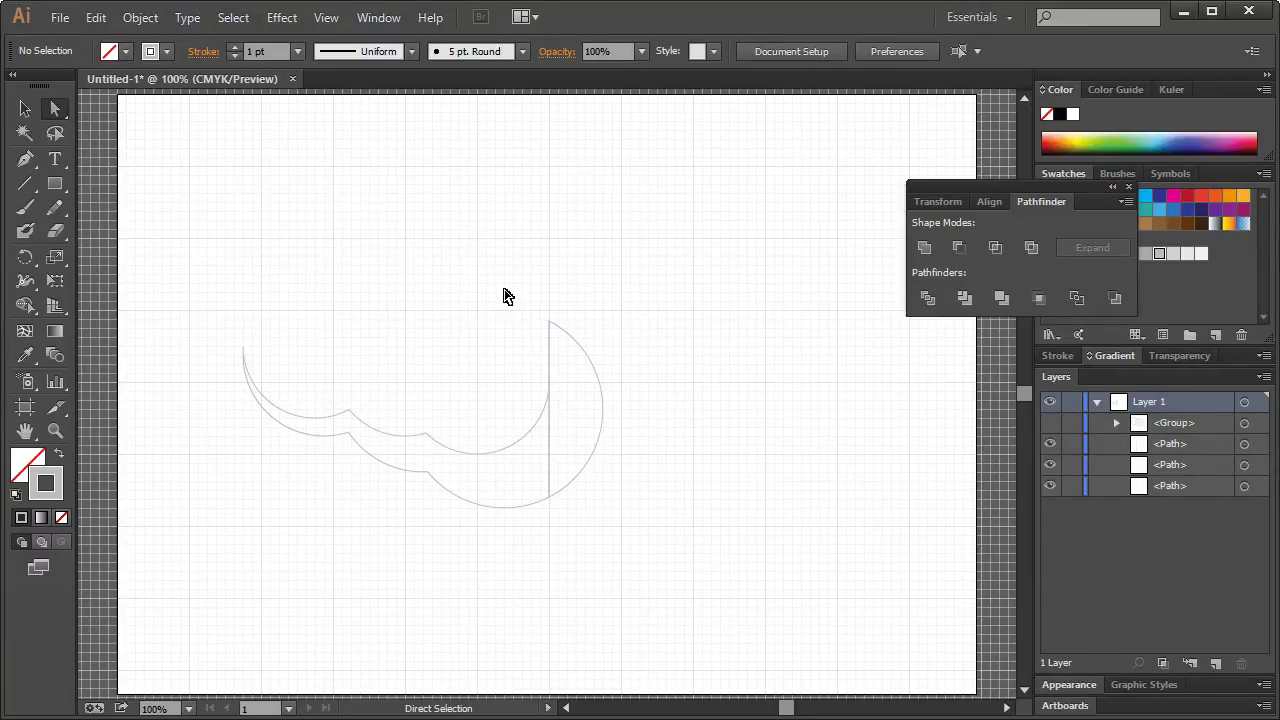
Delete the vertical cut line and the leftover arcs right of the cut
drag(491, 287, 598, 445)
key(Delete)
click(629, 374)
key(Delete)
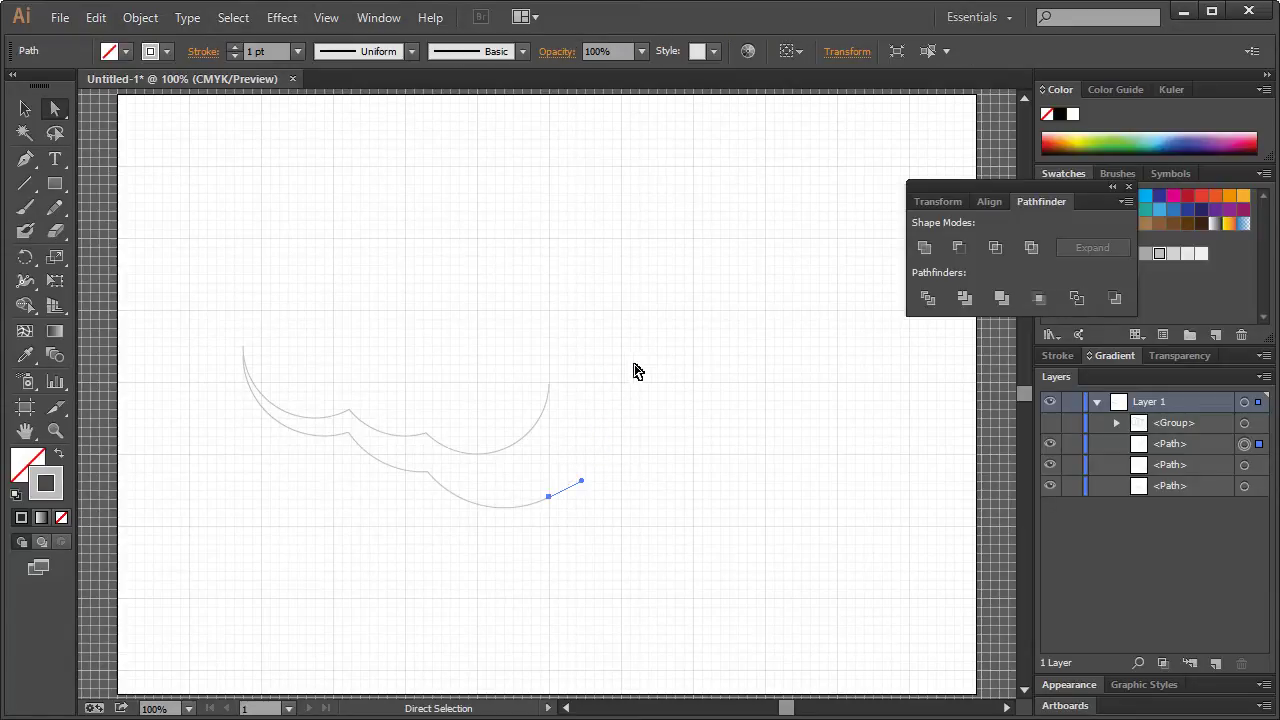
click(658, 356)
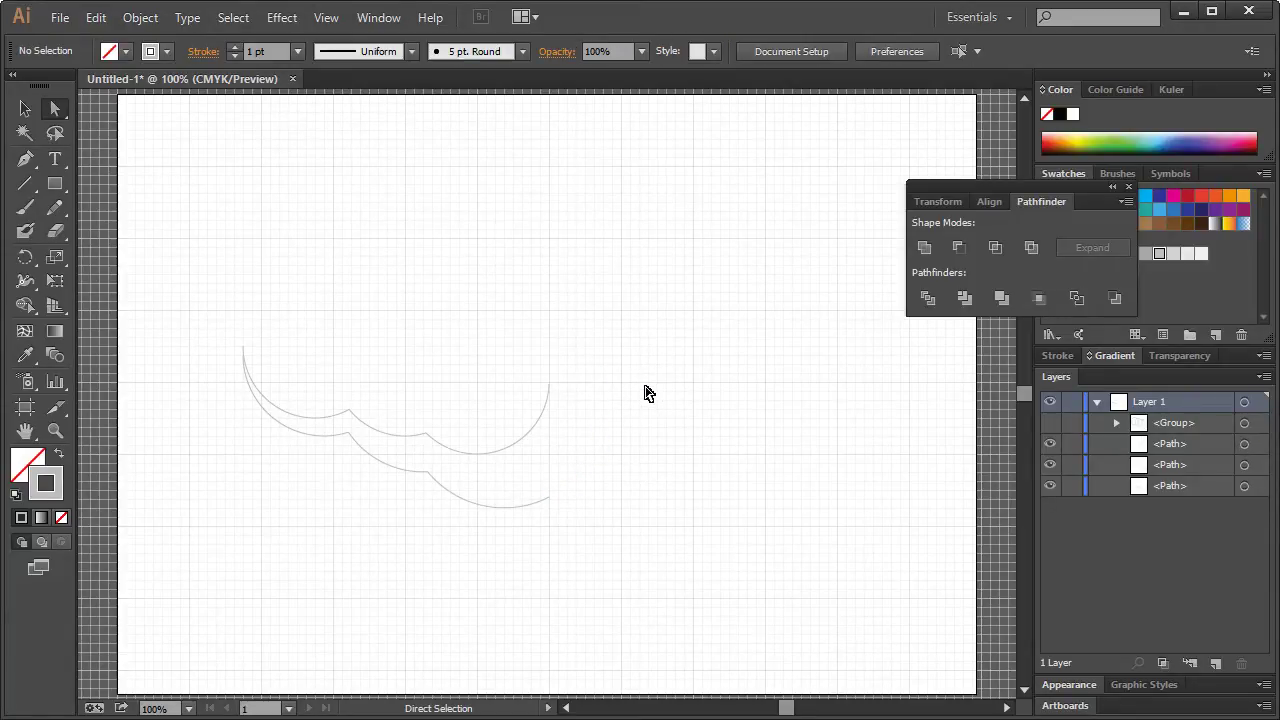
click(25, 108)
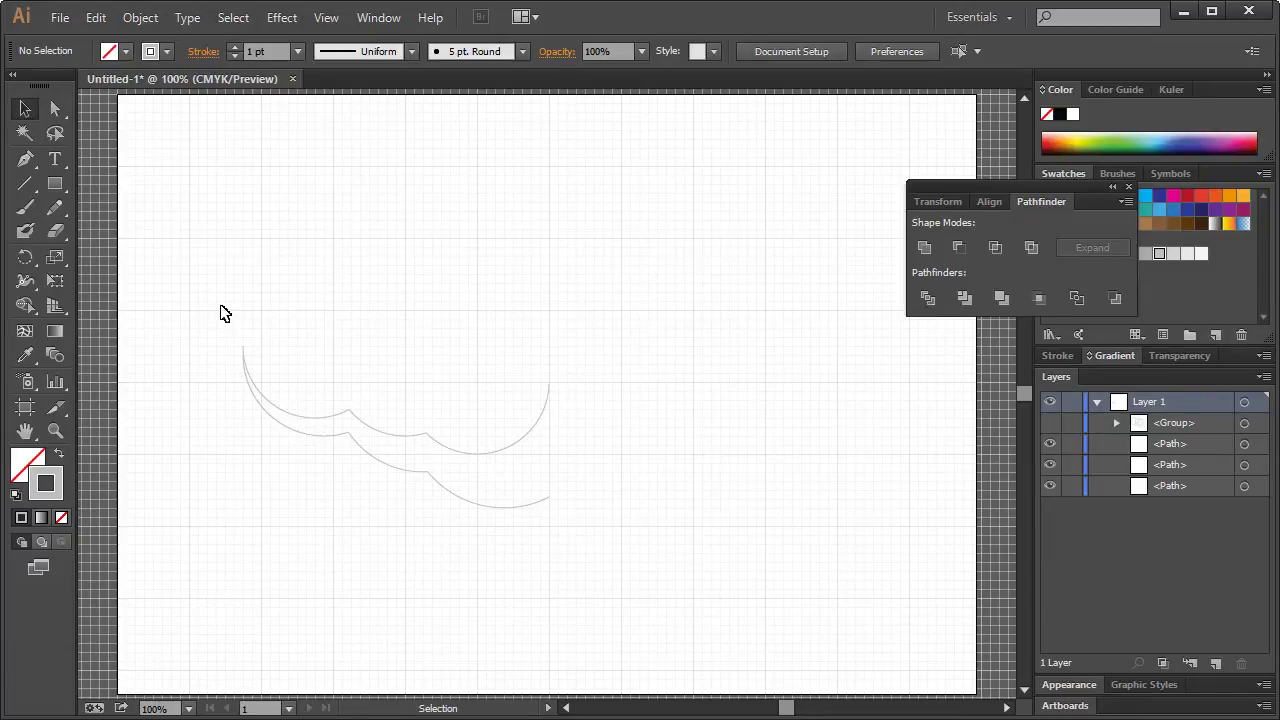
Zoom in and join the two arcs' right ends with the Pen tool
click(55, 430)
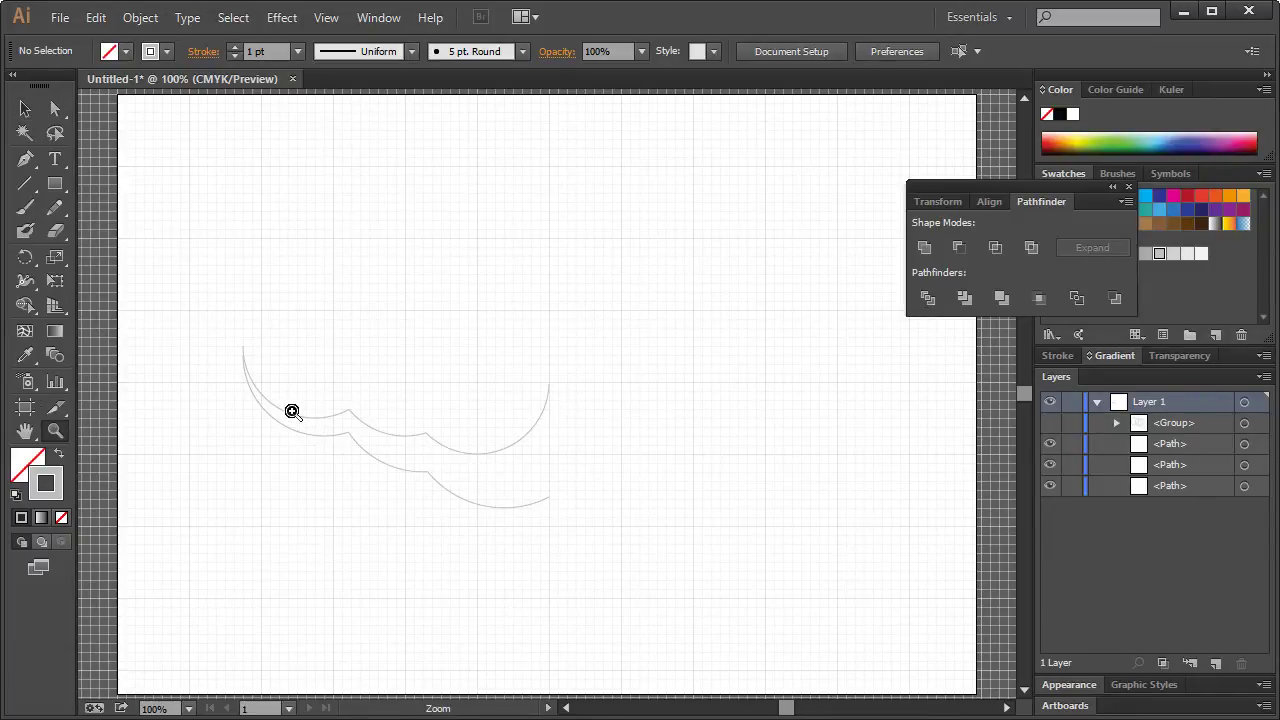
drag(195, 304, 605, 536)
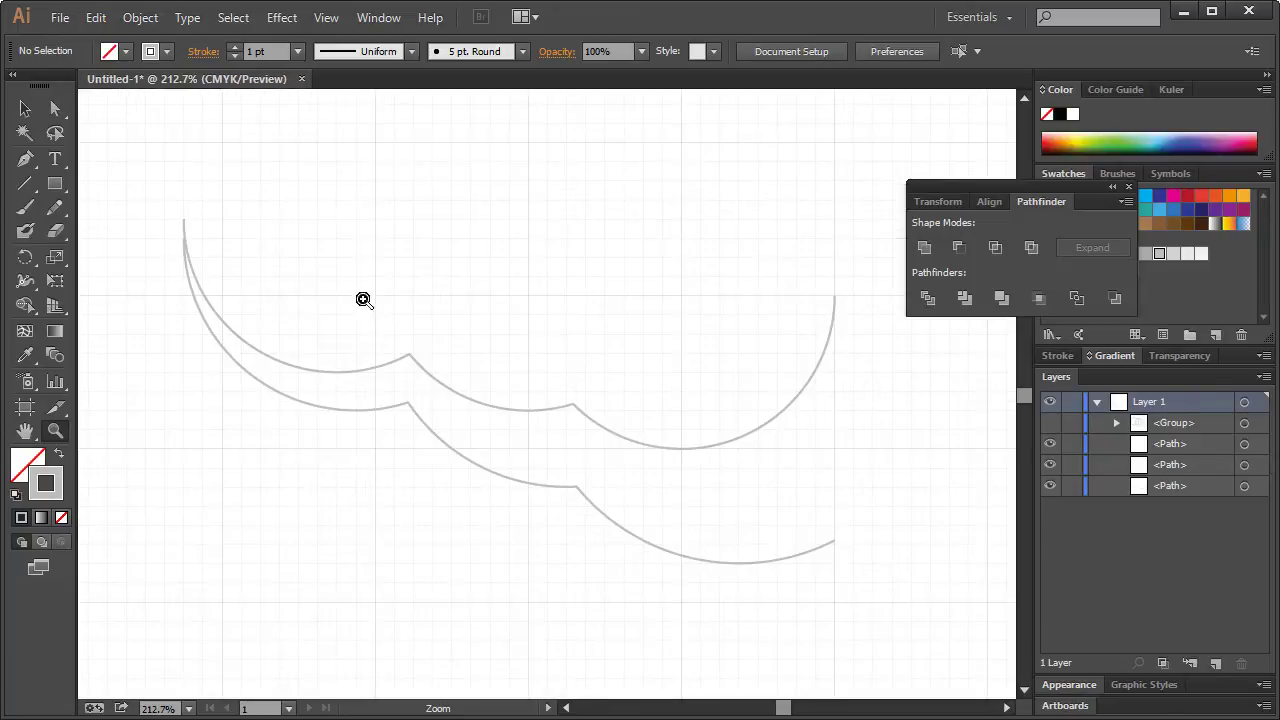
click(25, 160)
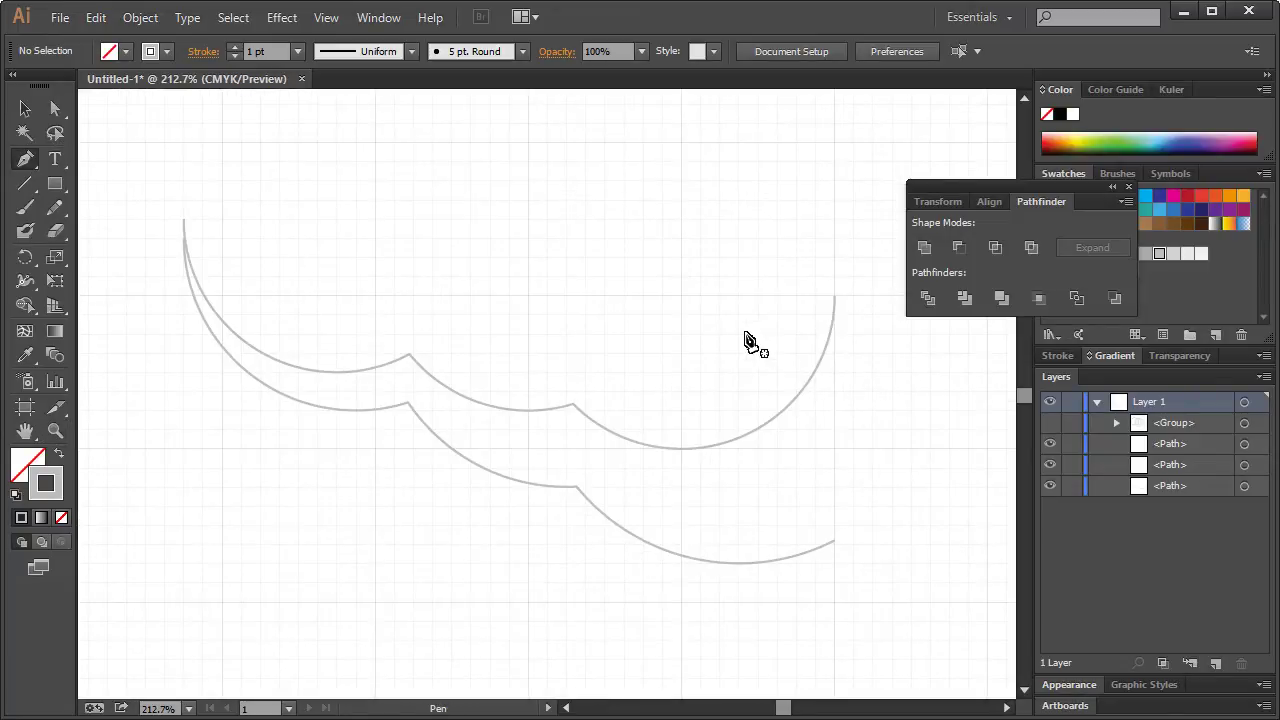
click(835, 299)
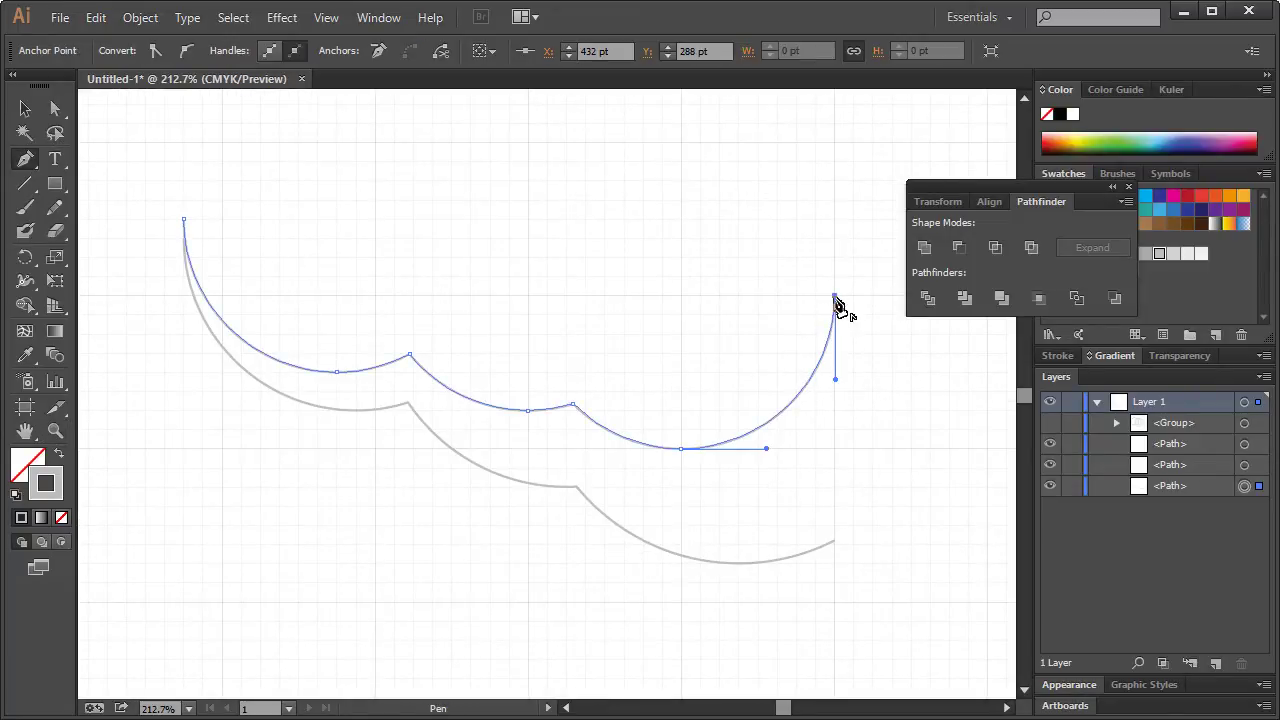
click(835, 548)
click(28, 107)
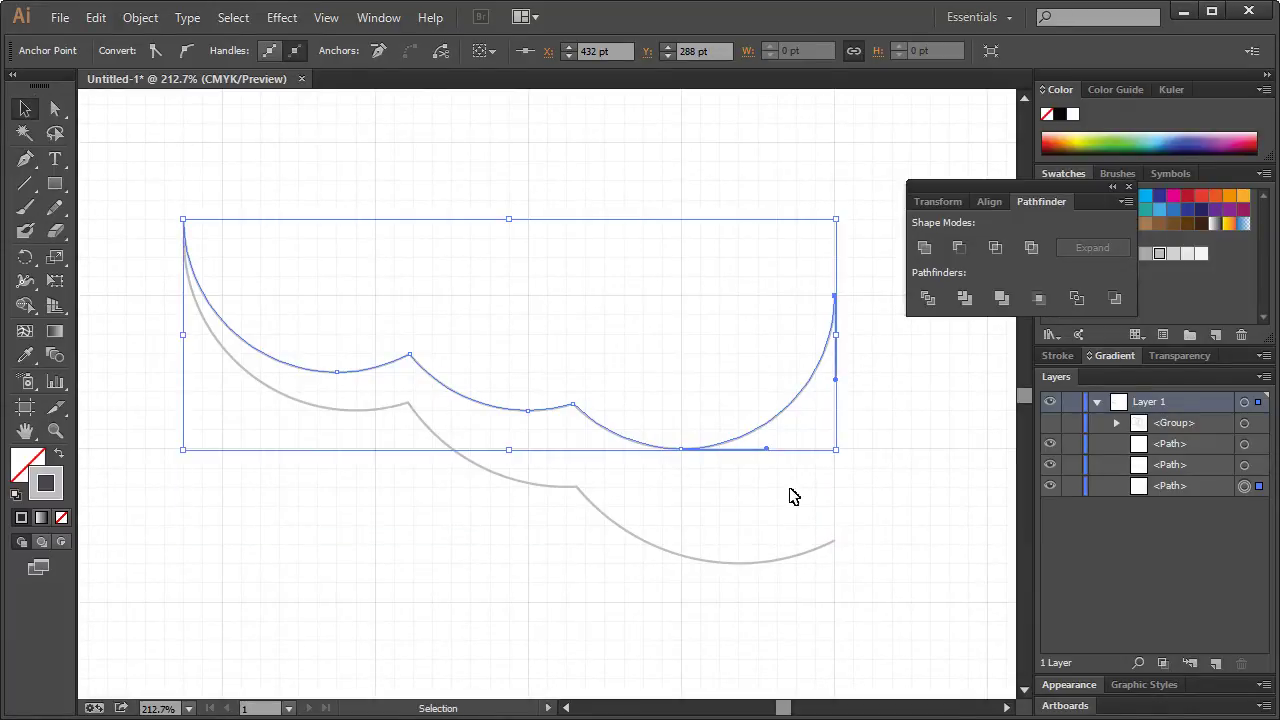
click(833, 538)
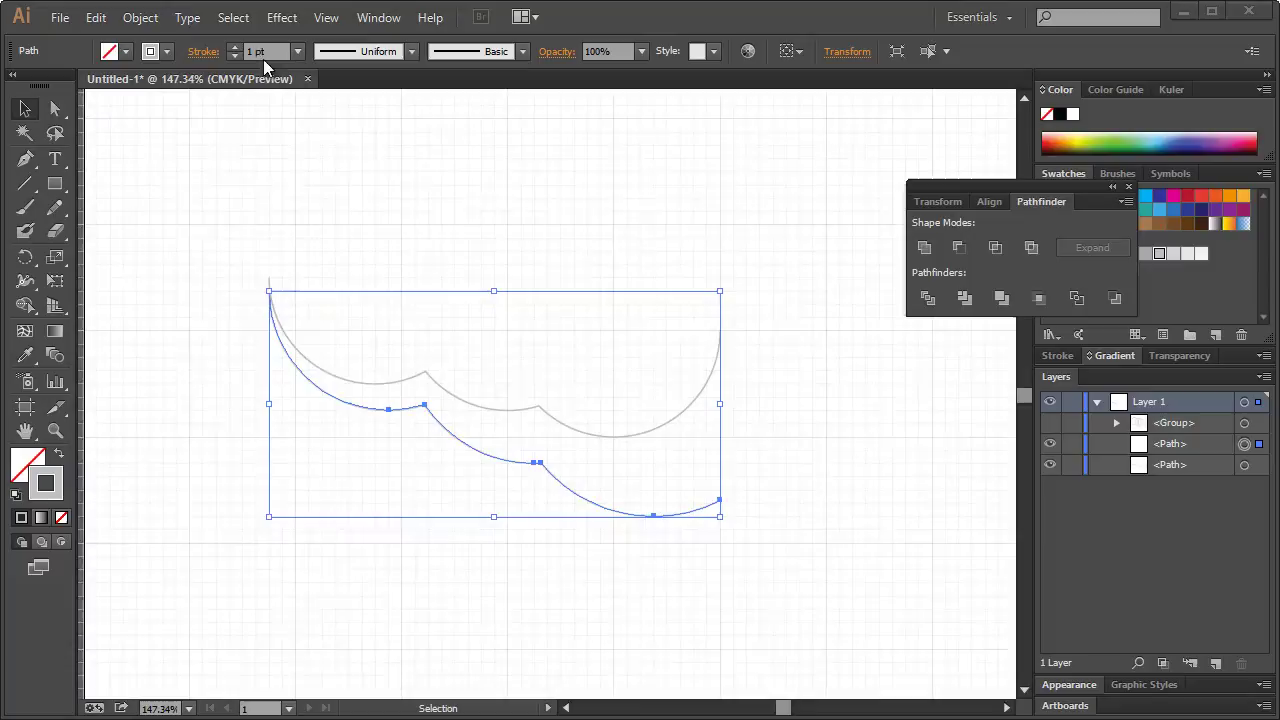
click(25, 158)
click(719, 500)
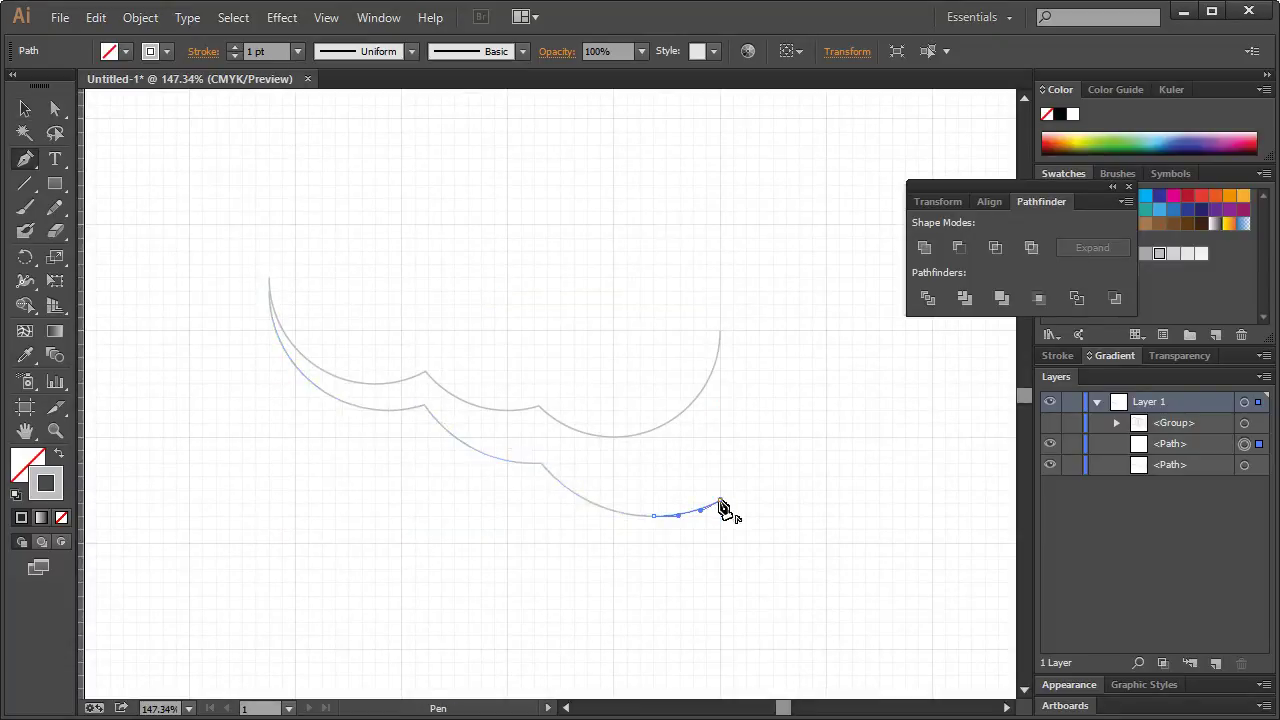
click(720, 333)
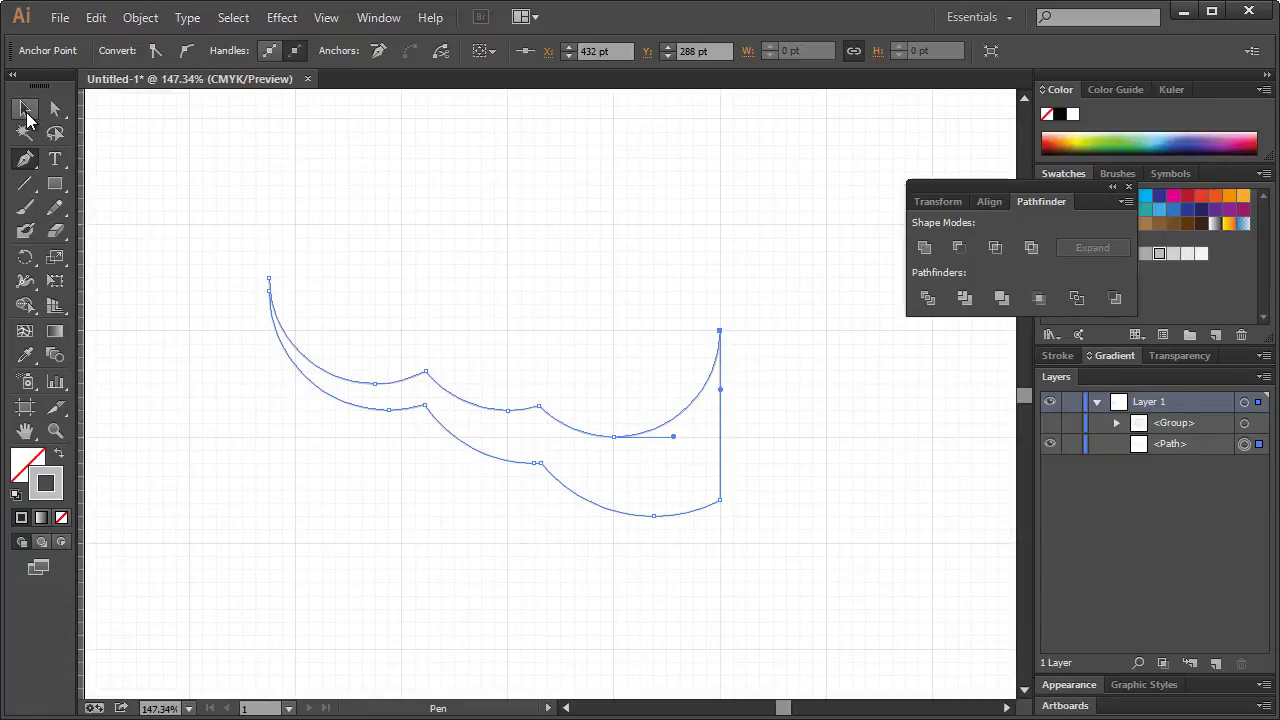
click(27, 114)
click(730, 331)
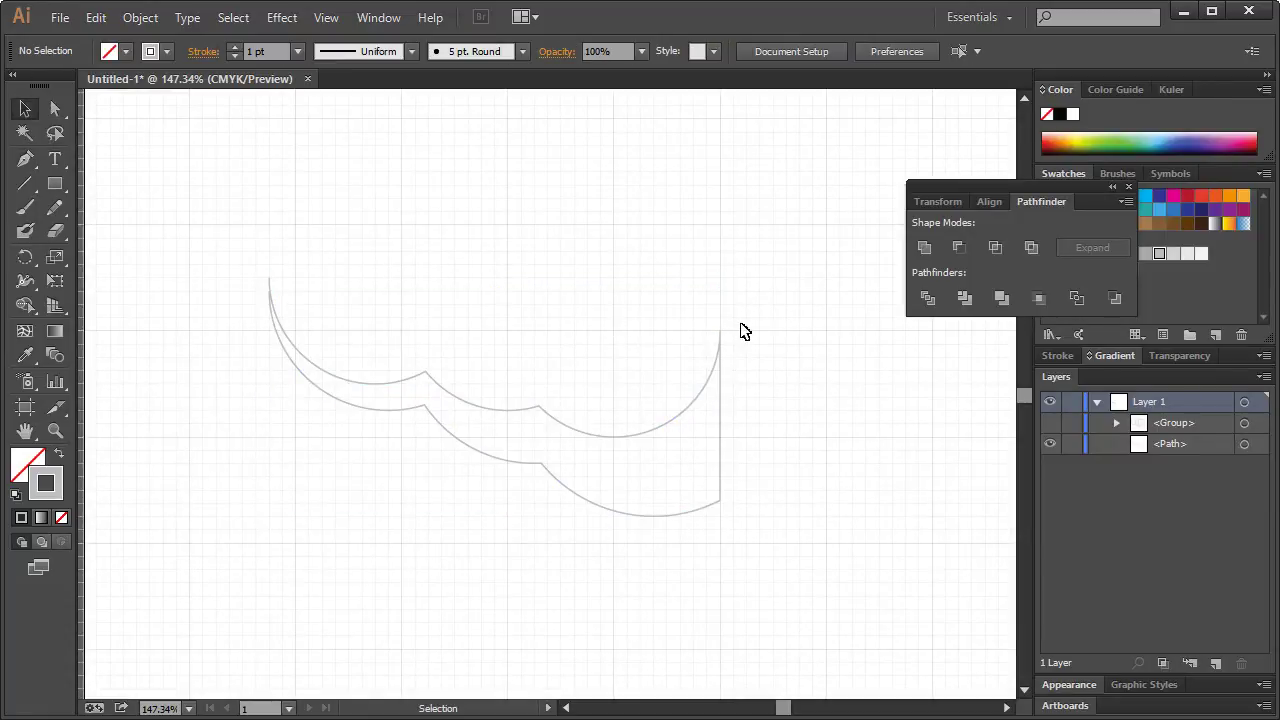
Close the path by connecting the arcs' top ends, then fit the drawing in the window
click(55, 430)
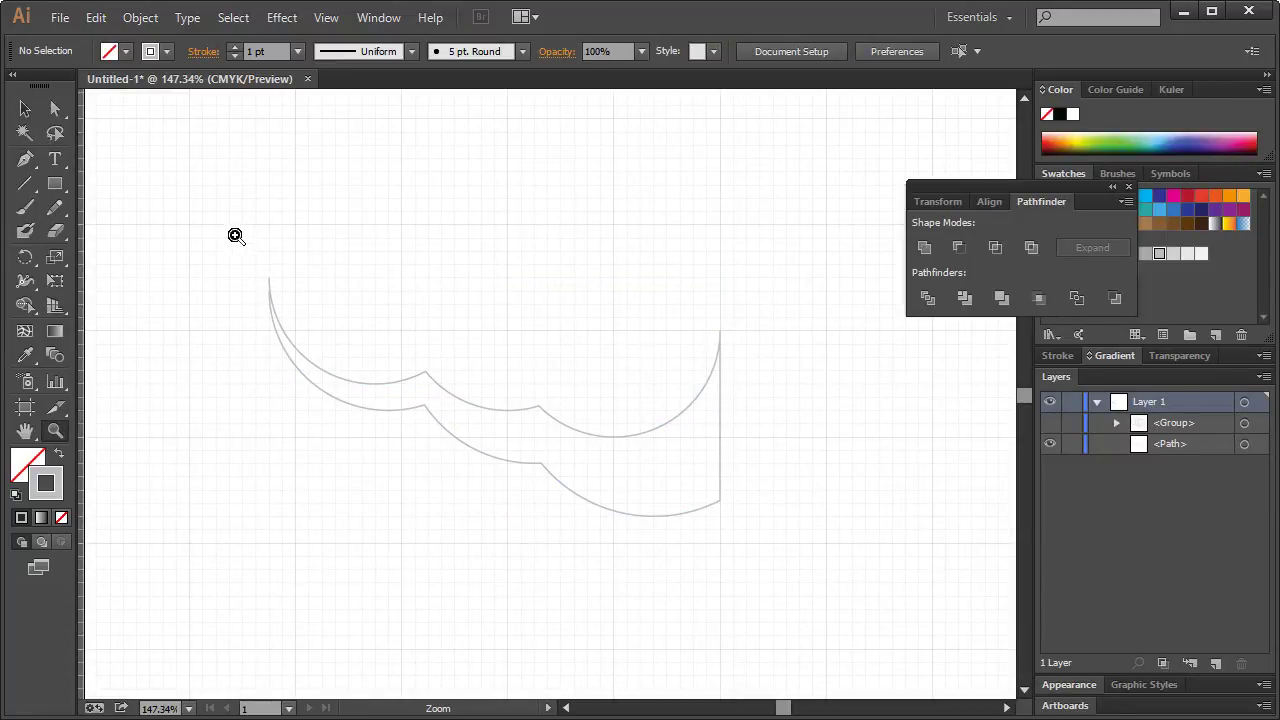
drag(237, 234, 299, 341)
click(25, 159)
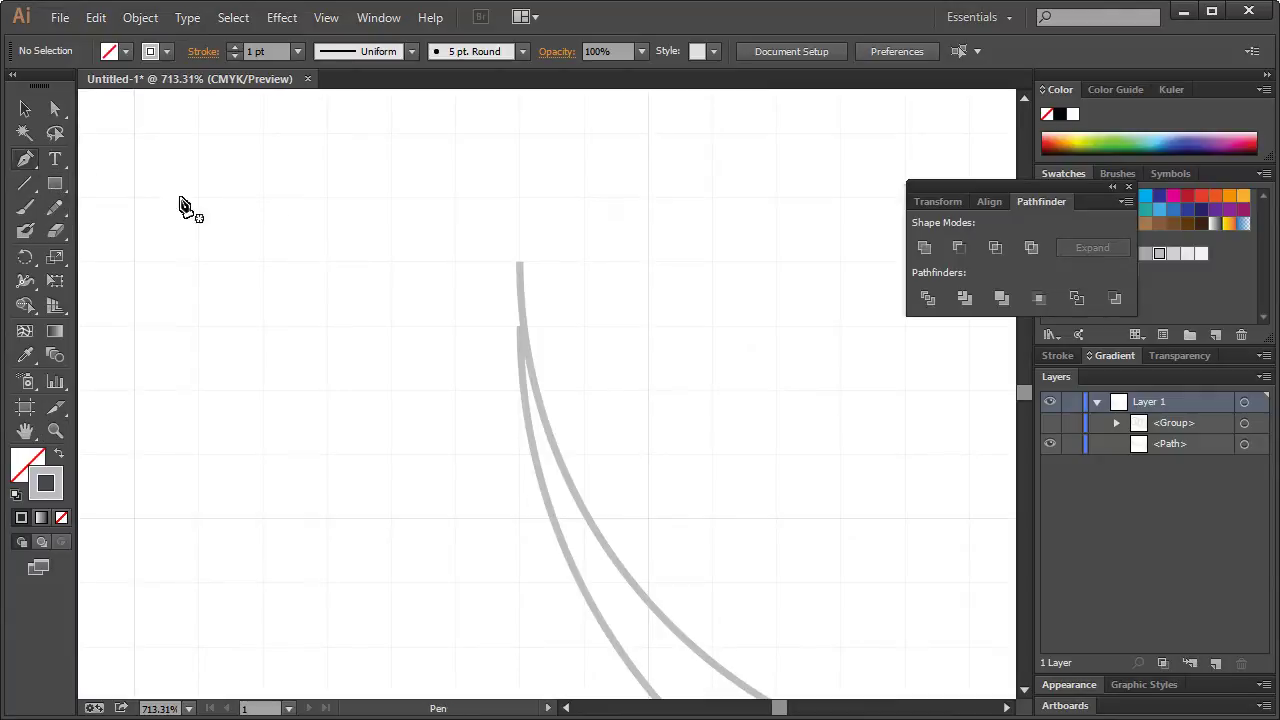
click(520, 329)
click(521, 265)
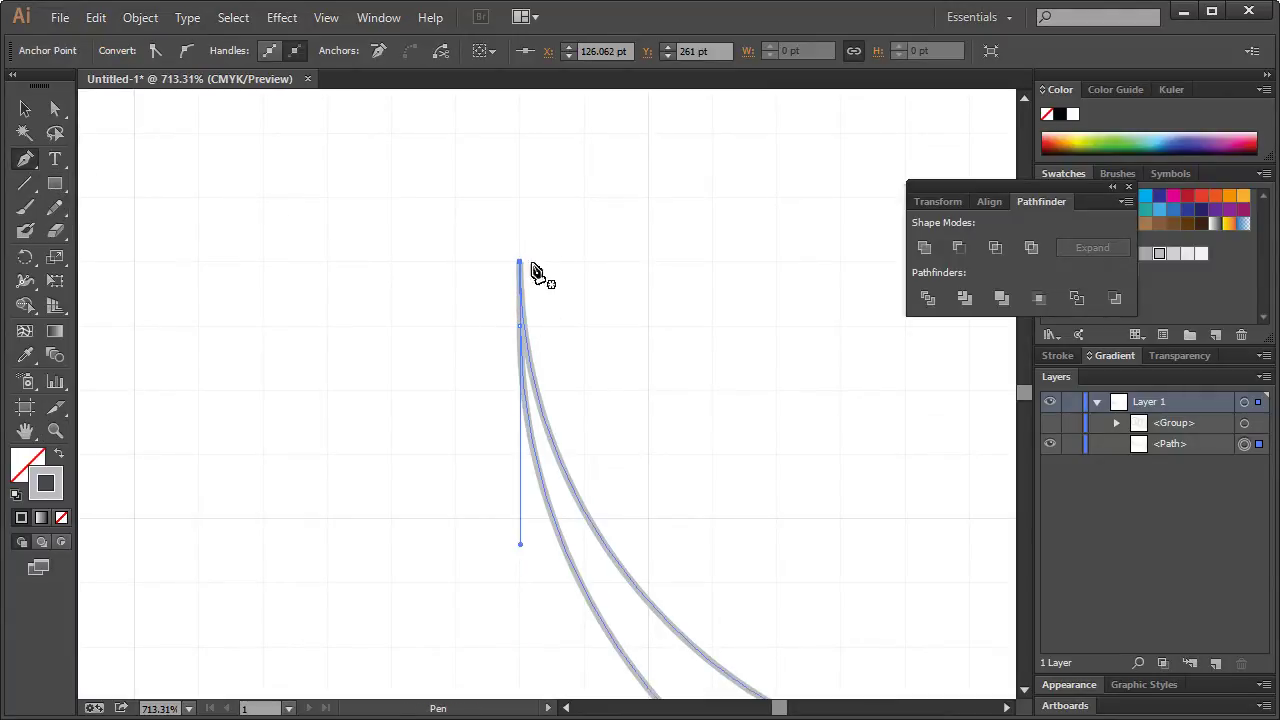
click(25, 108)
click(364, 262)
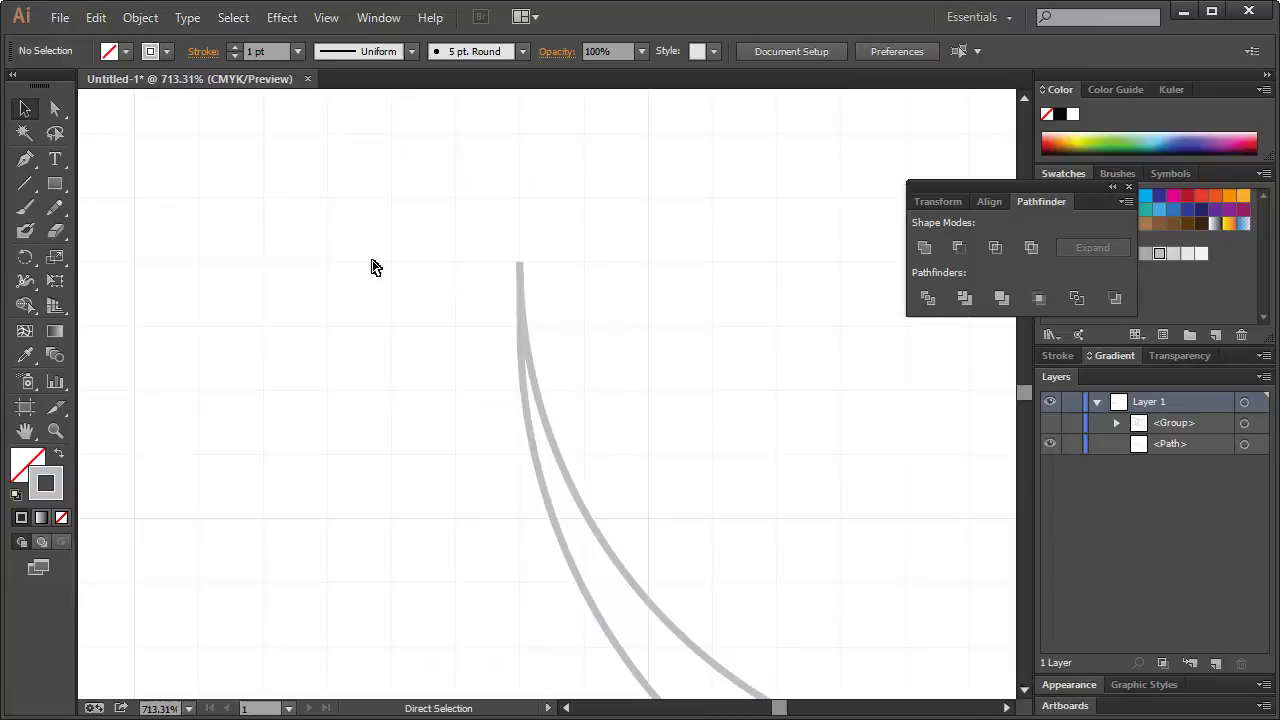
key(ctrl+1)
Remove the swoosh's stroke and give it a solid black fill
drag(208, 320, 679, 552)
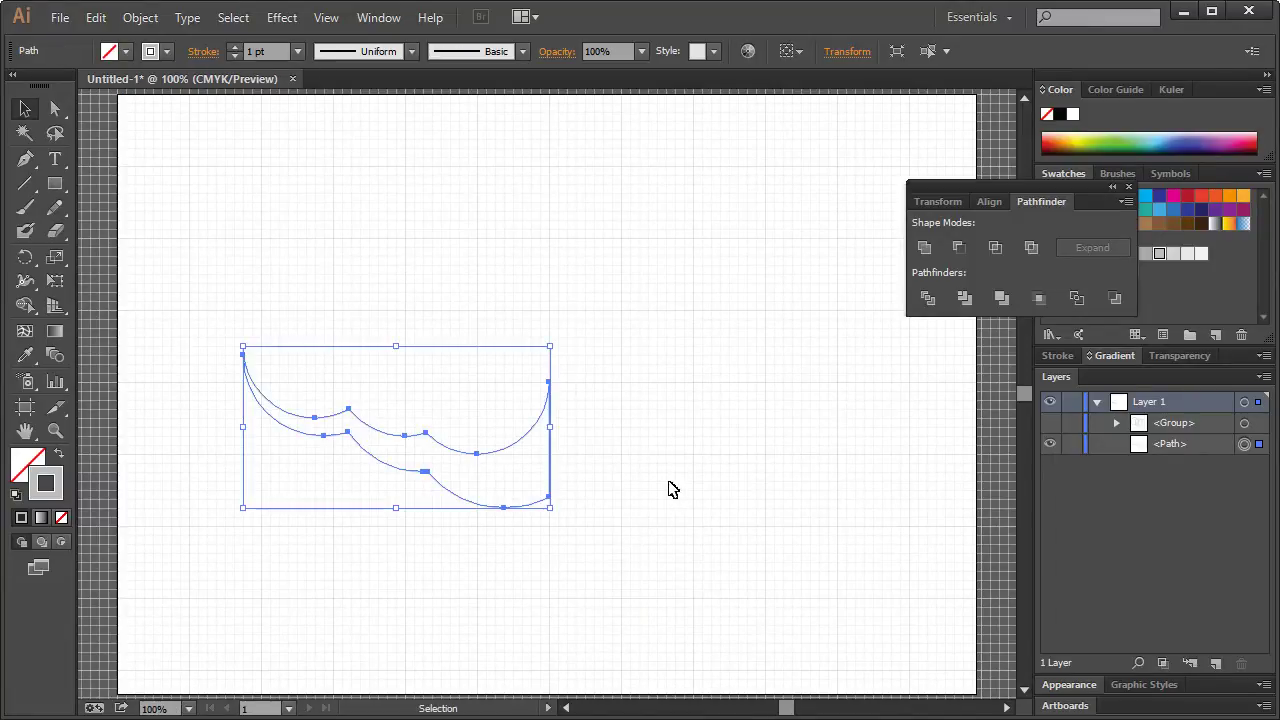
drag(1051, 182, 832, 175)
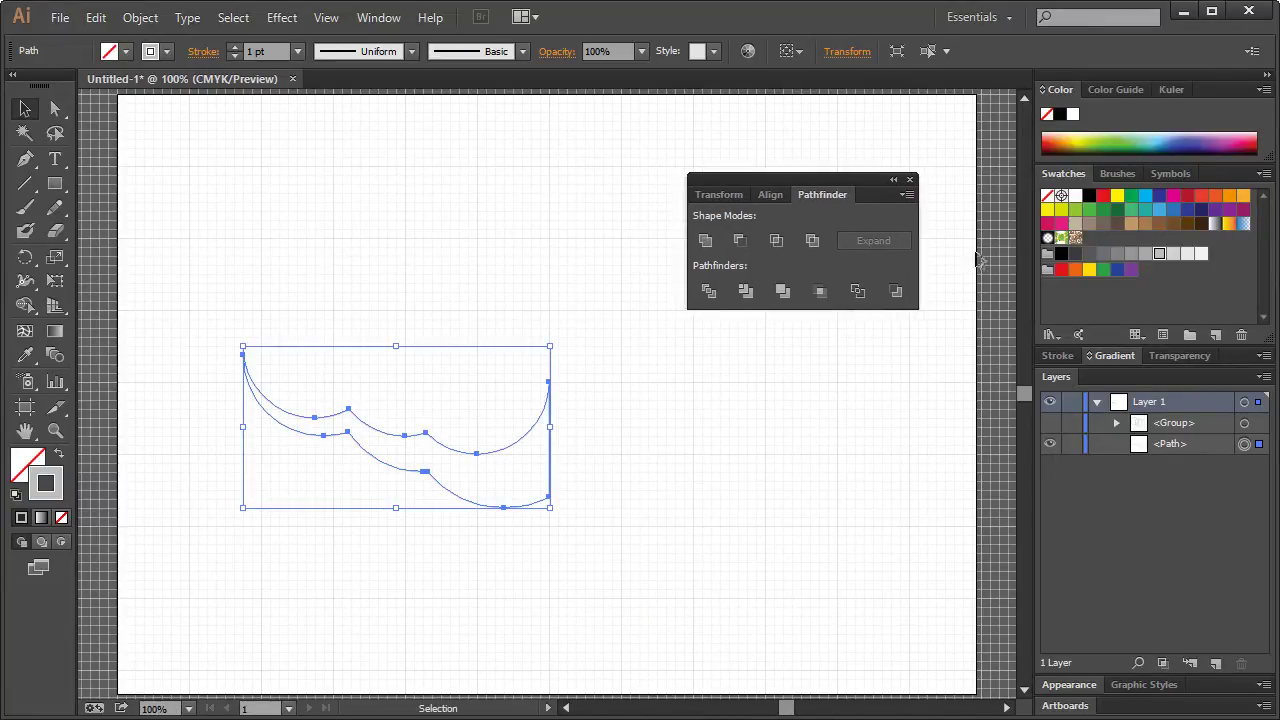
click(1047, 196)
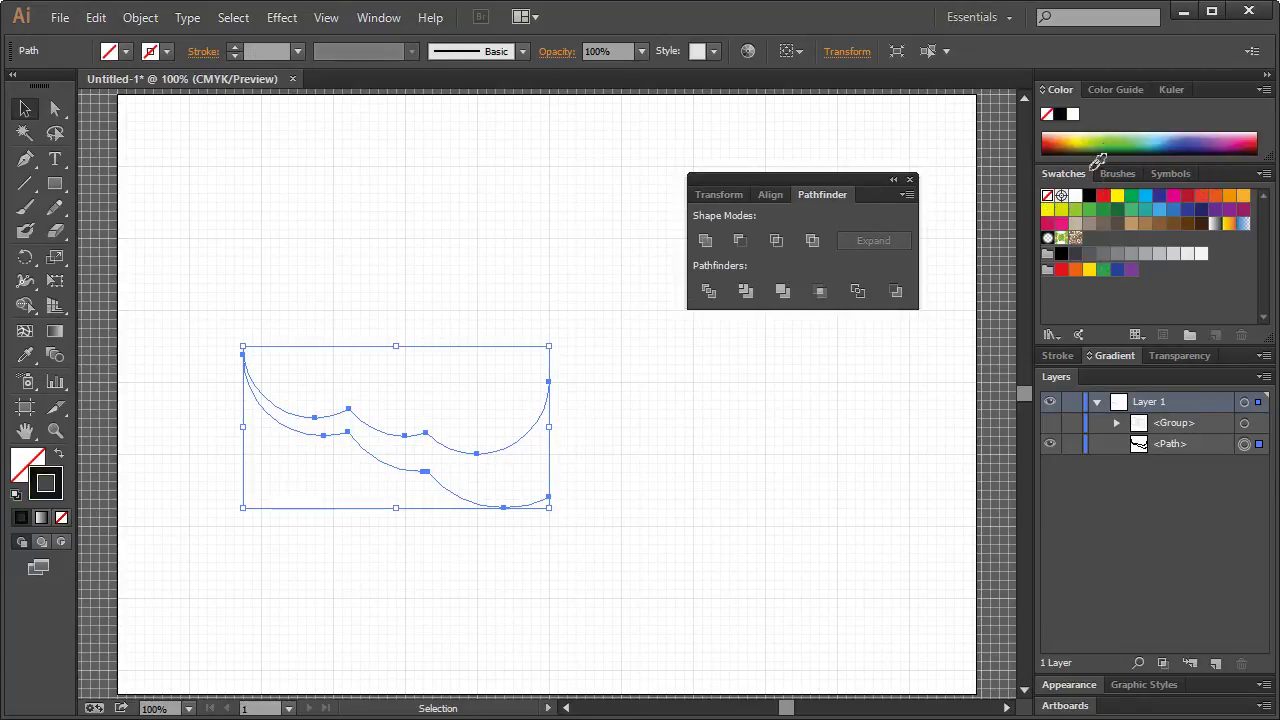
key(ctrl+z)
key(ctrl+shift+z)
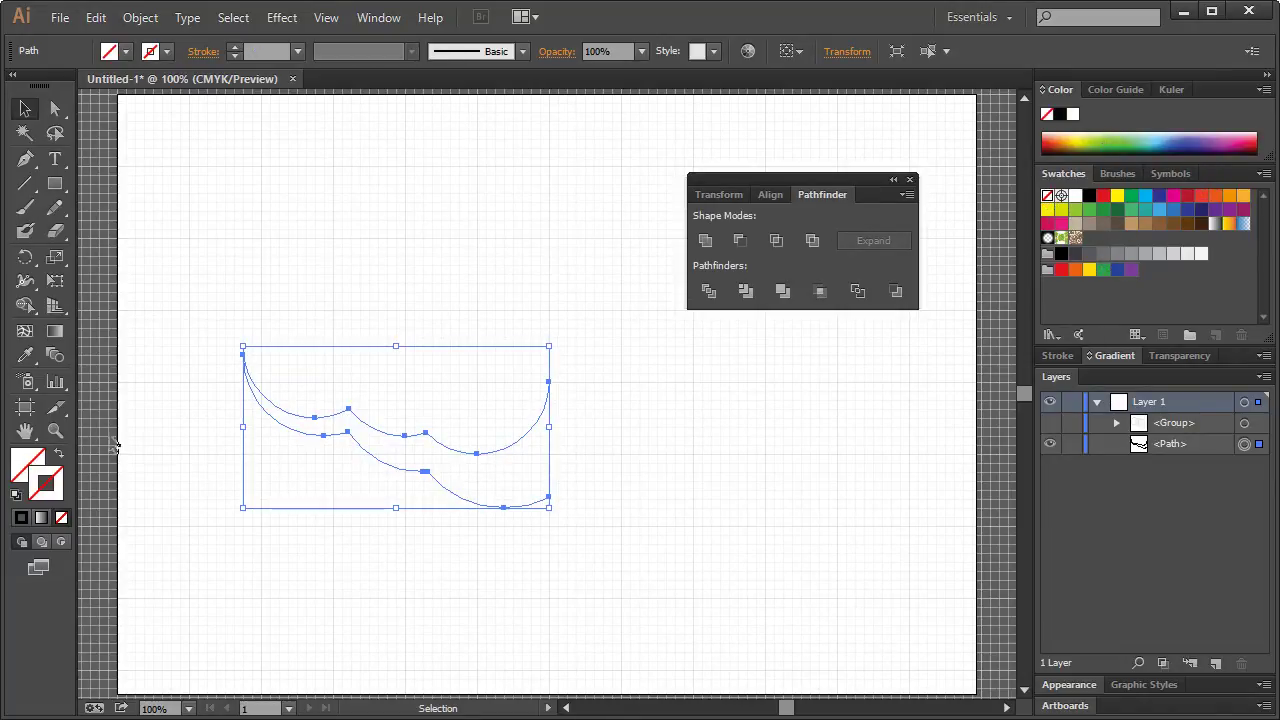
click(1089, 196)
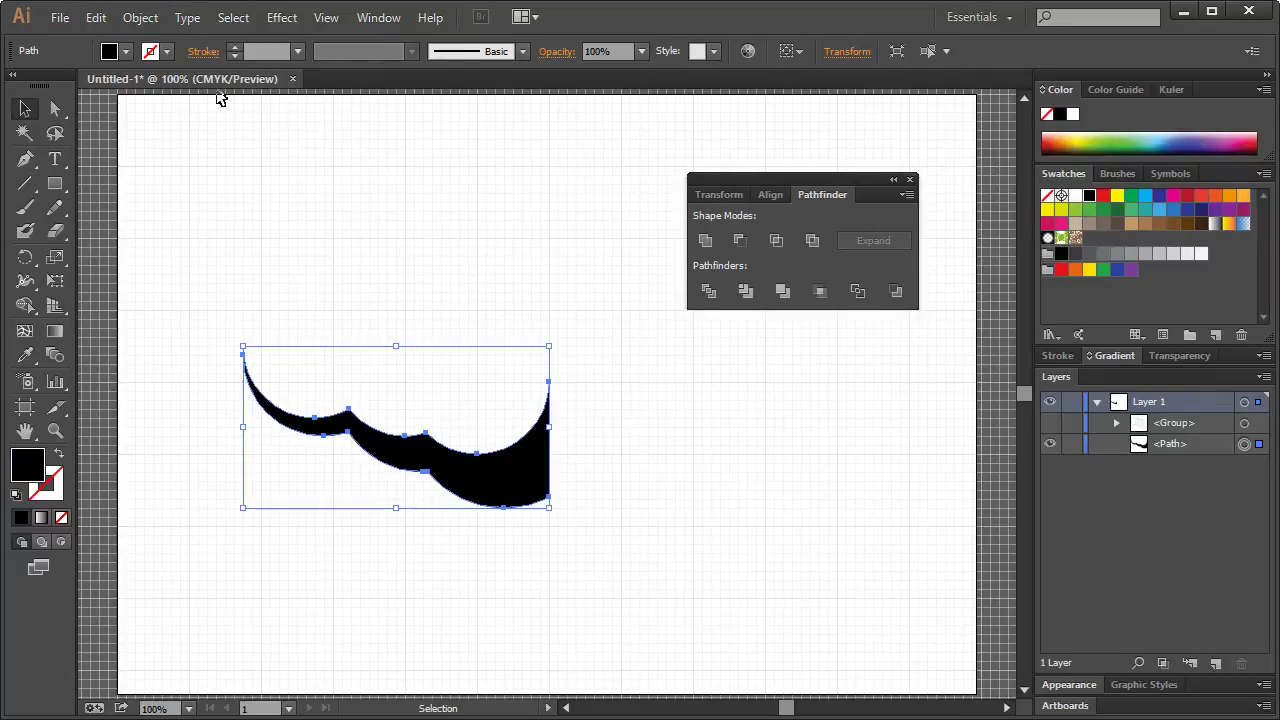
click(277, 221)
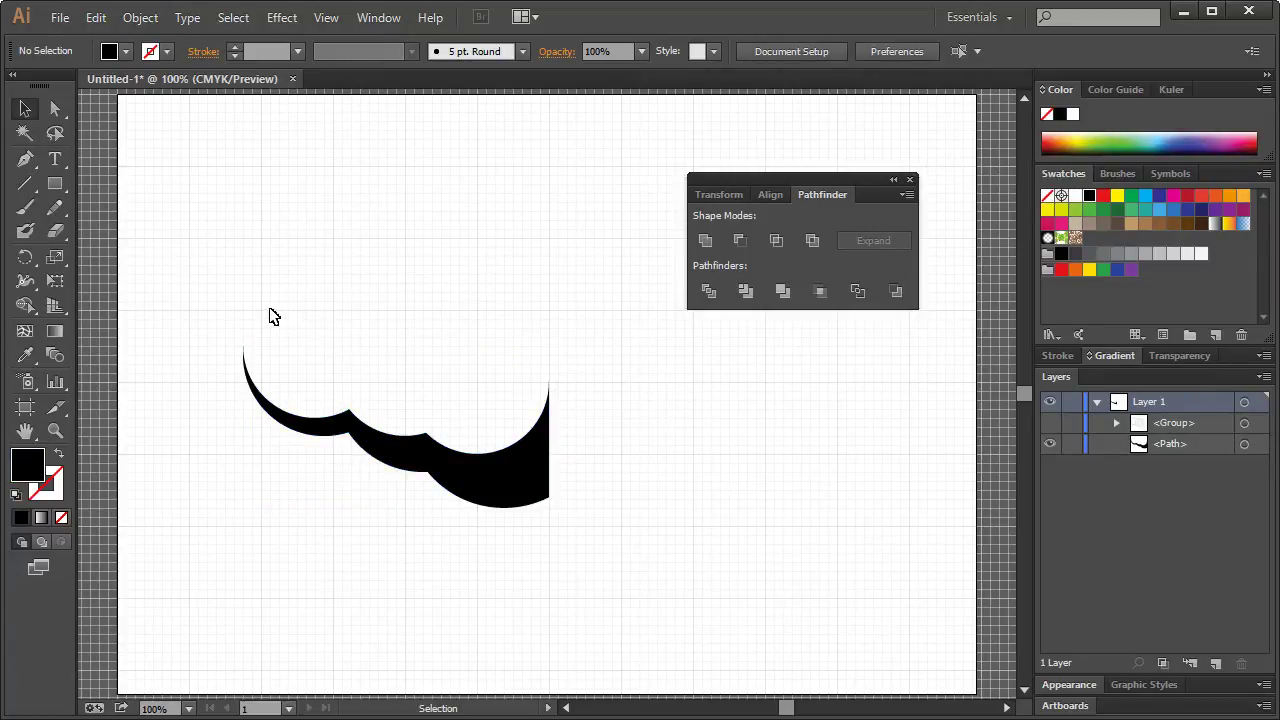
drag(468, 362, 578, 532)
Paste a copy of the swoosh in front and reflect it across the vertical axis
key(a)
key(ctrl+c)
key(ctrl+f)
key(v)
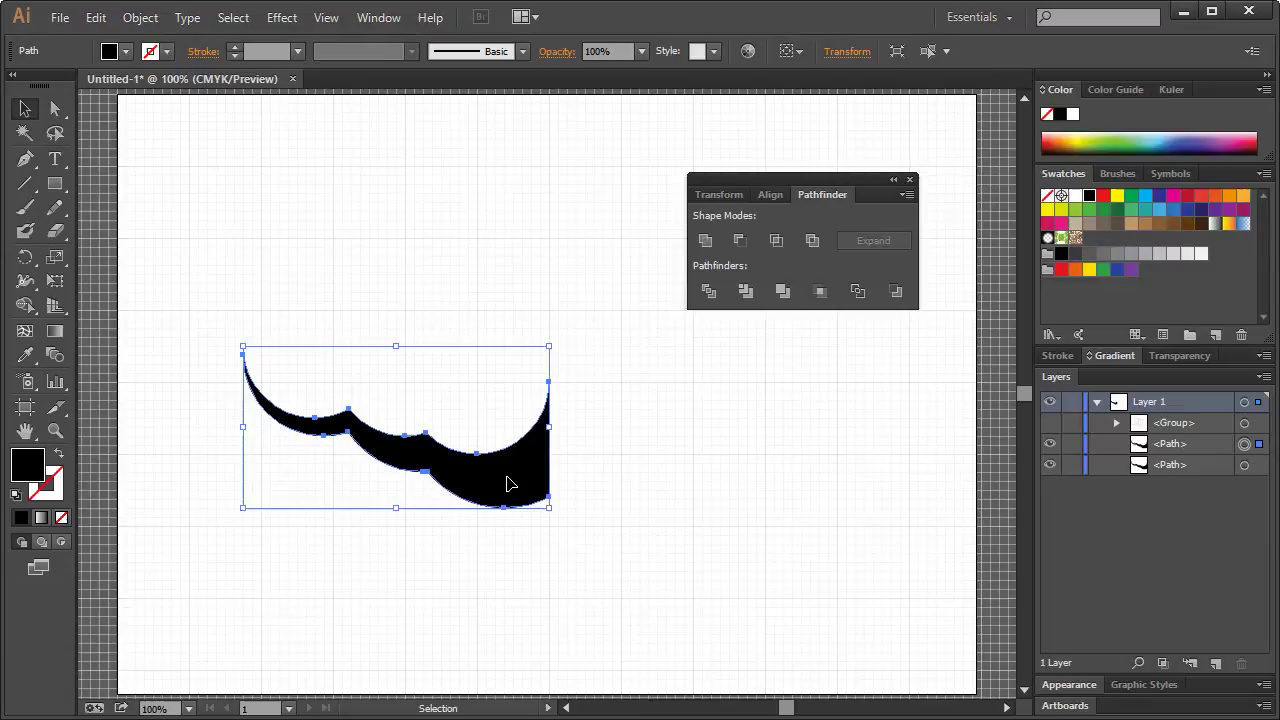
right_click(503, 482)
mouse_move(600, 416)
click(791, 489)
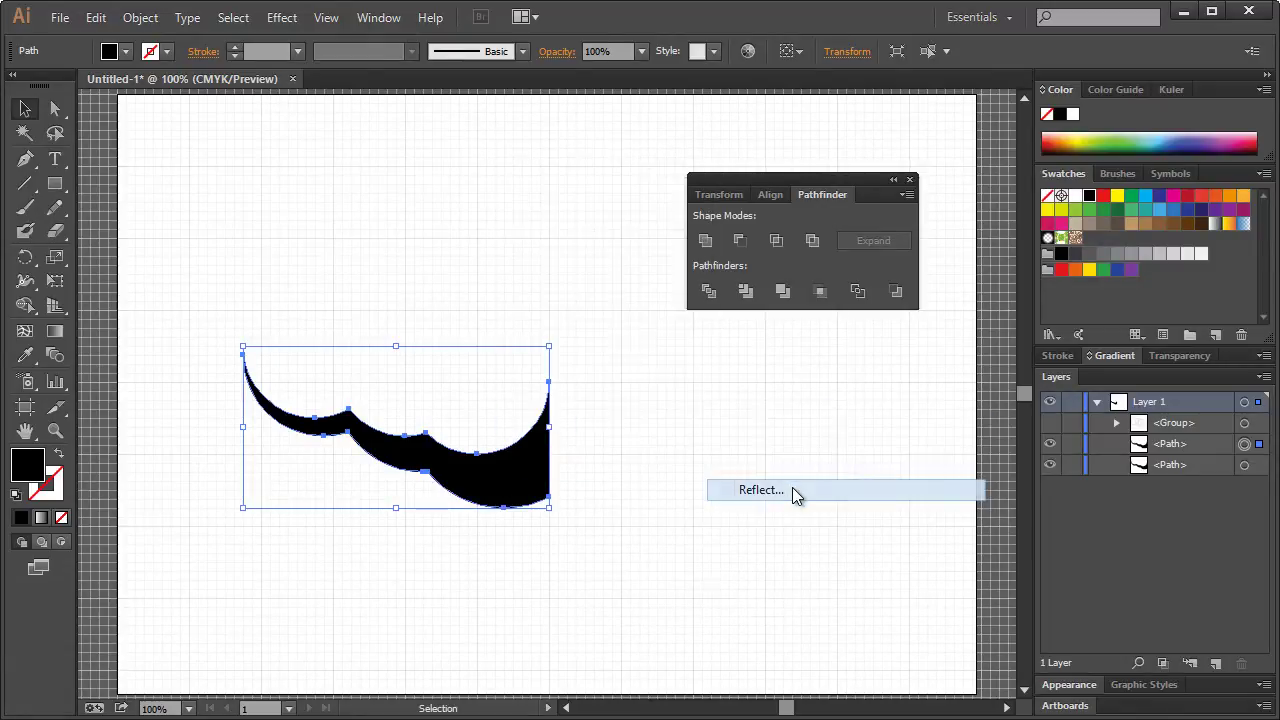
click(670, 536)
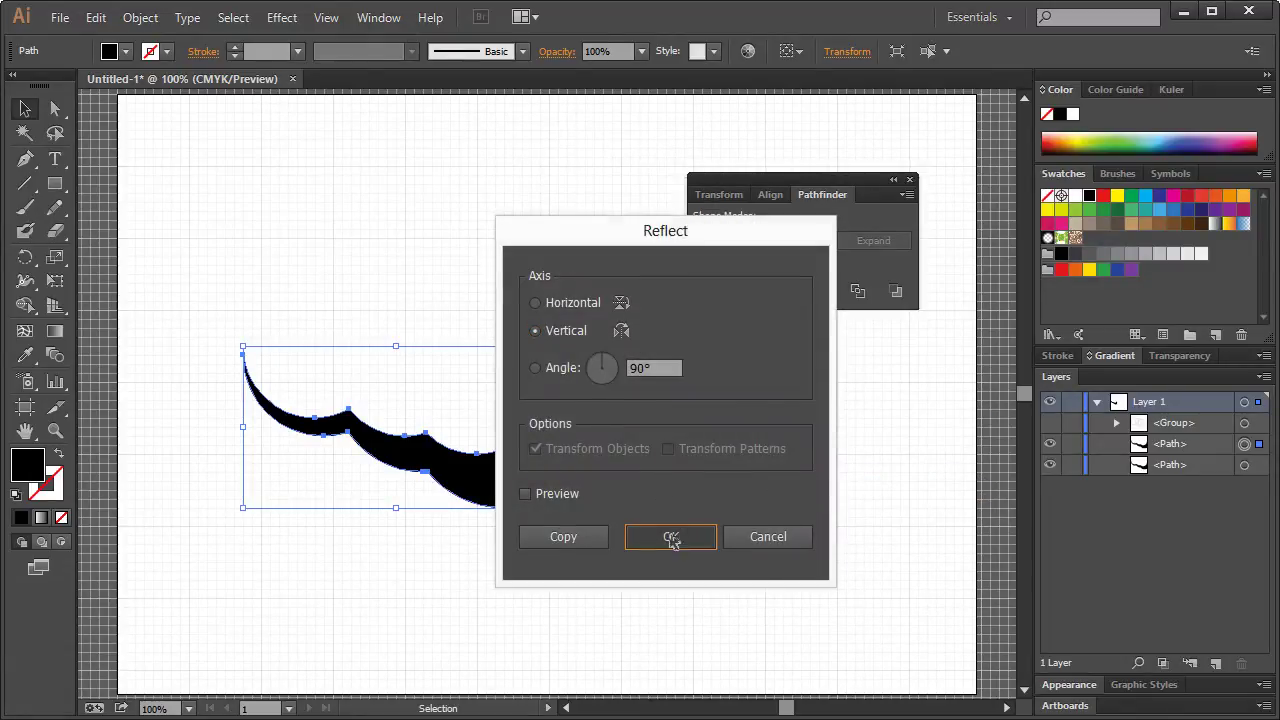
Slide the mirrored copy right until it meets the original at the centre
drag(333, 465, 597, 470)
click(376, 20)
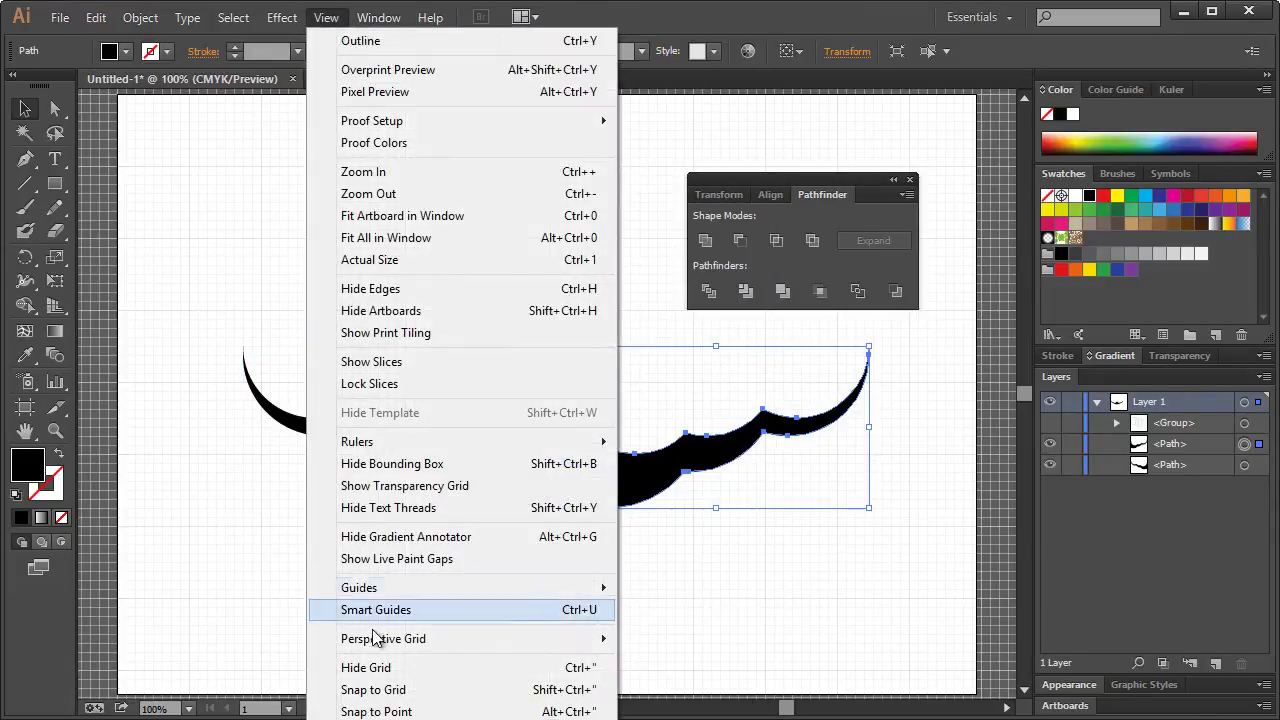
click(350, 690)
drag(634, 486, 621, 486)
click(705, 652)
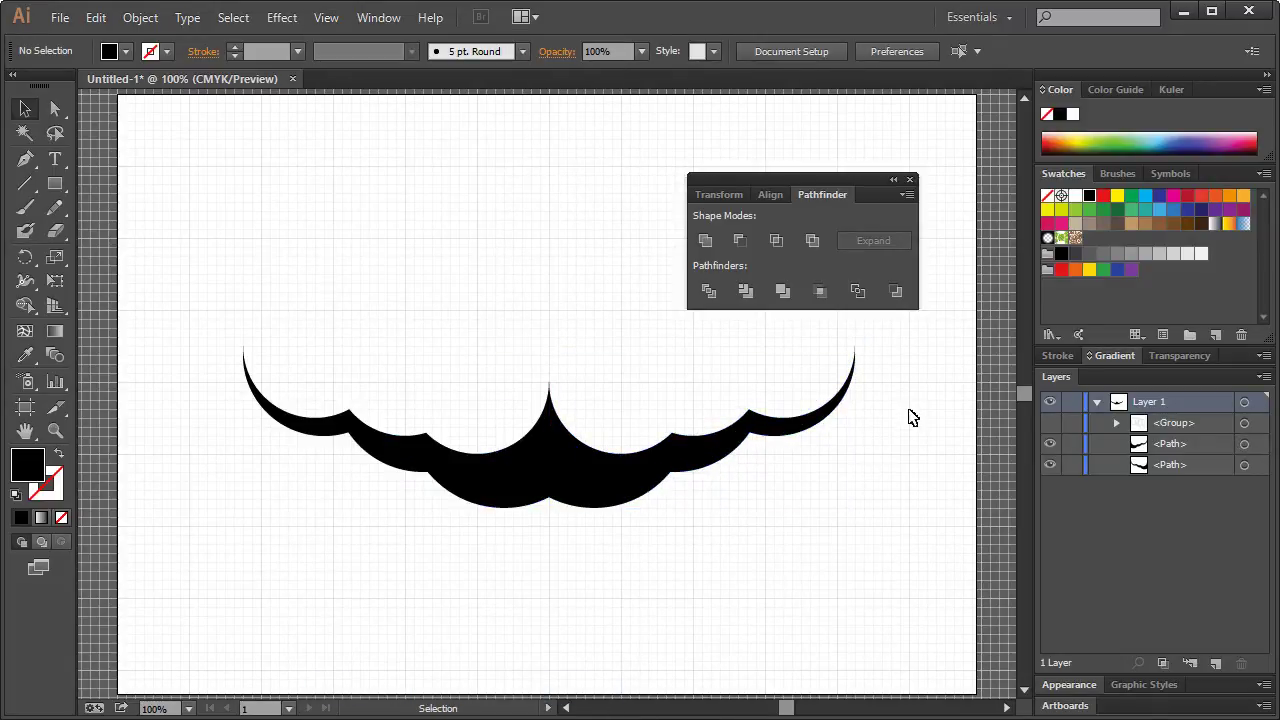
click(910, 180)
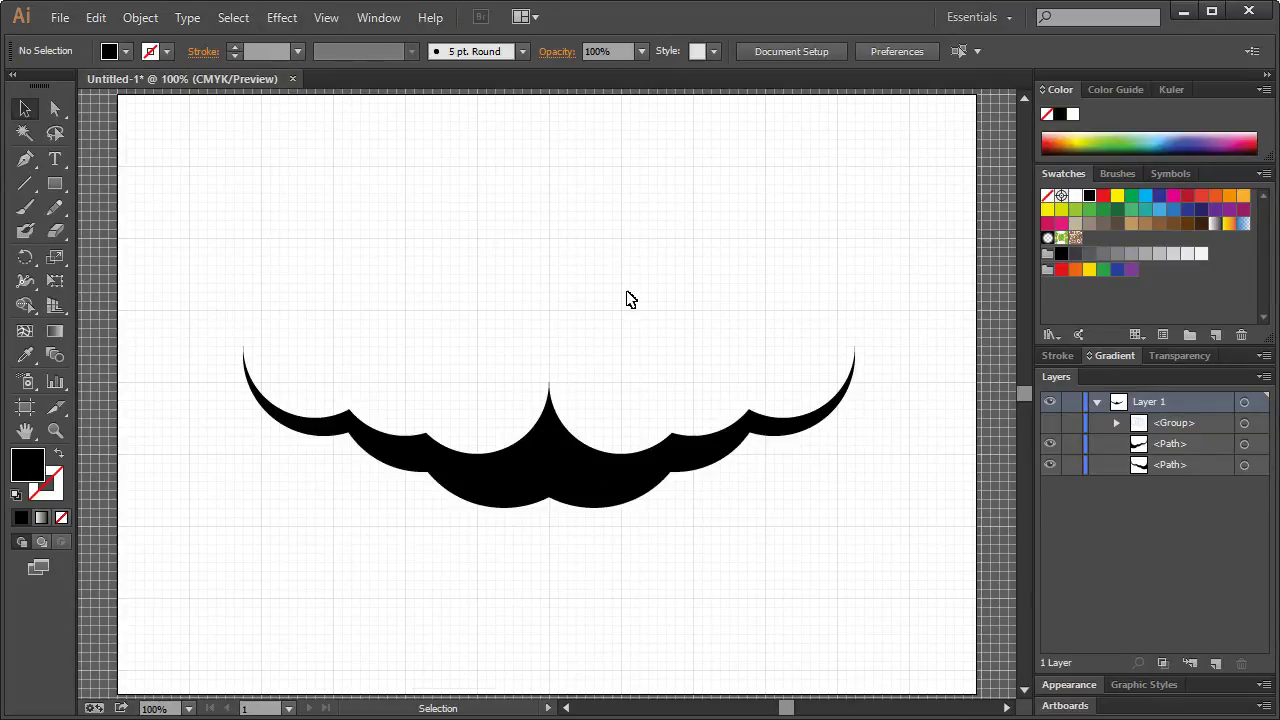
Unhide the guide circle group in Layers and marquee-select it over the left swoosh
click(1052, 424)
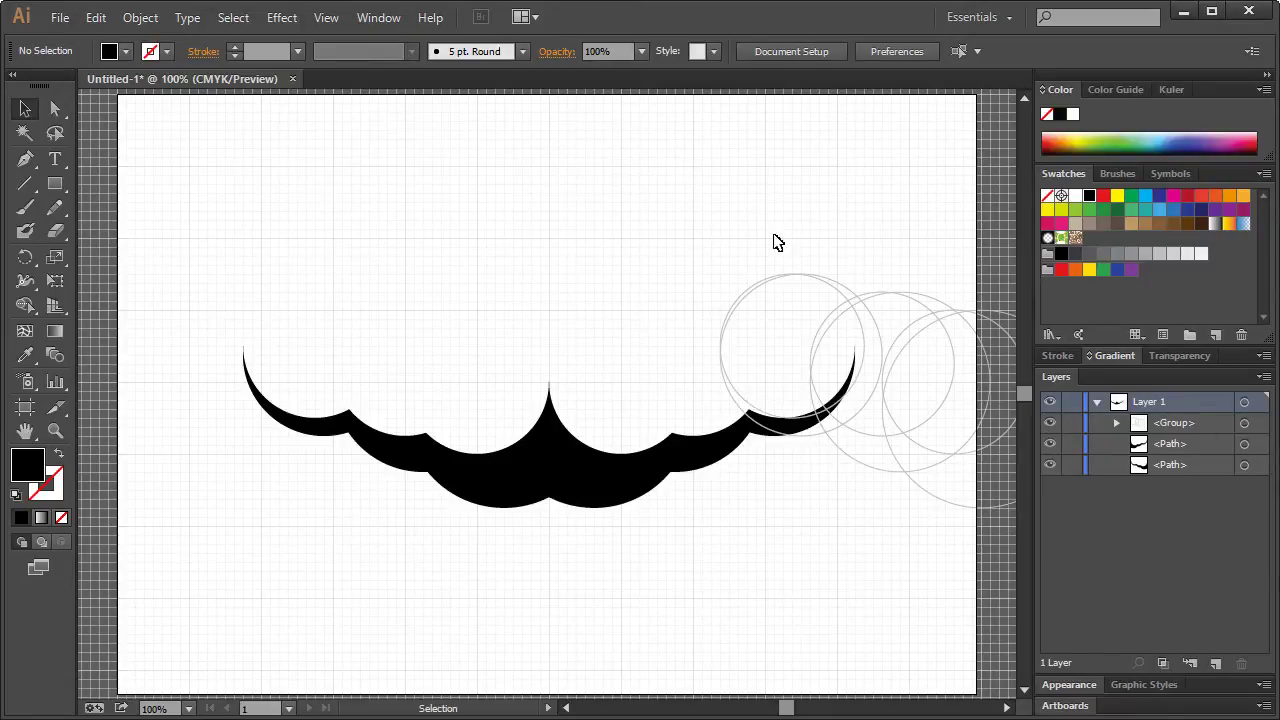
drag(745, 222, 948, 336)
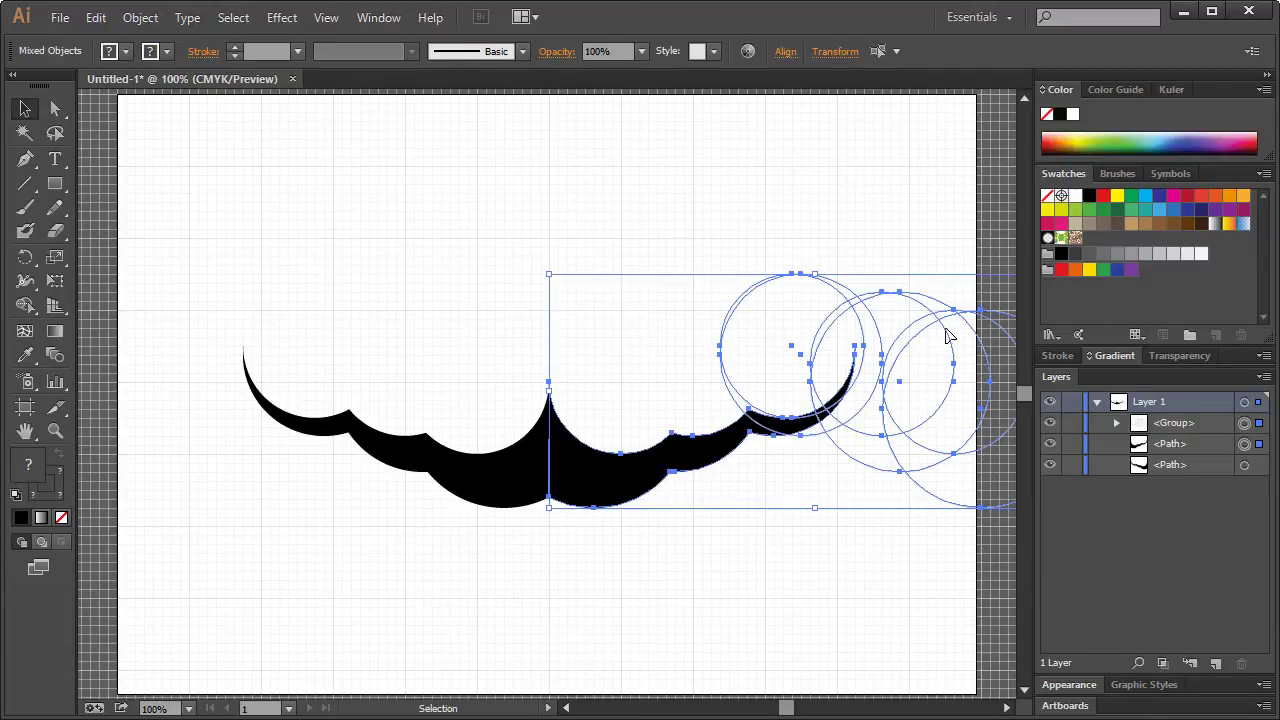
click(797, 231)
drag(797, 231, 445, 338)
click(470, 222)
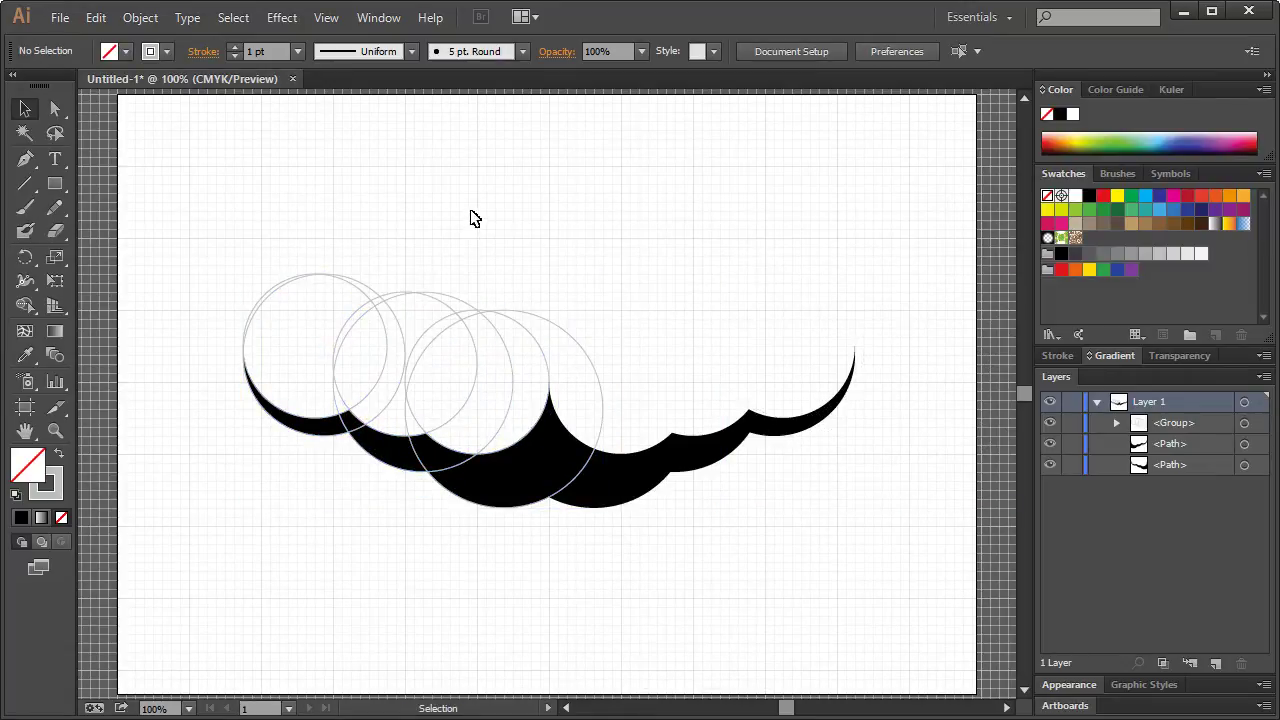
Zoom in on the guide circles, then select the circle group and right-click it
click(60, 429)
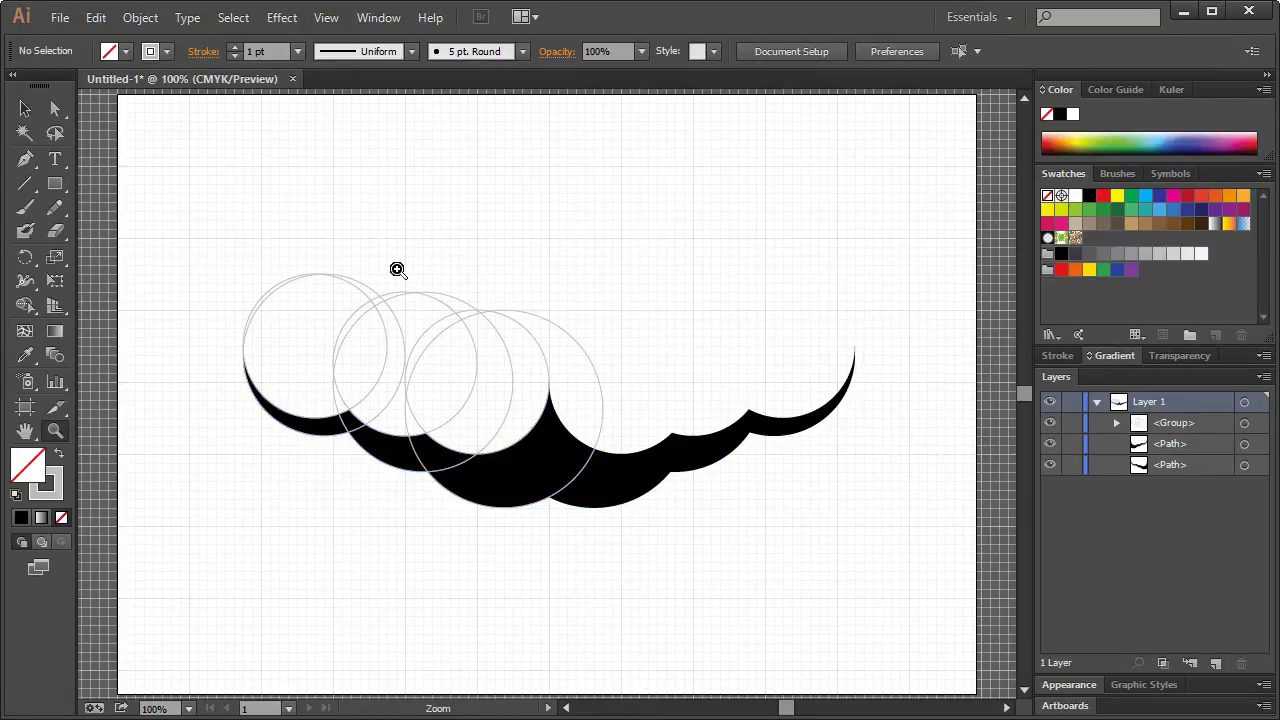
drag(252, 201, 772, 598)
click(21, 108)
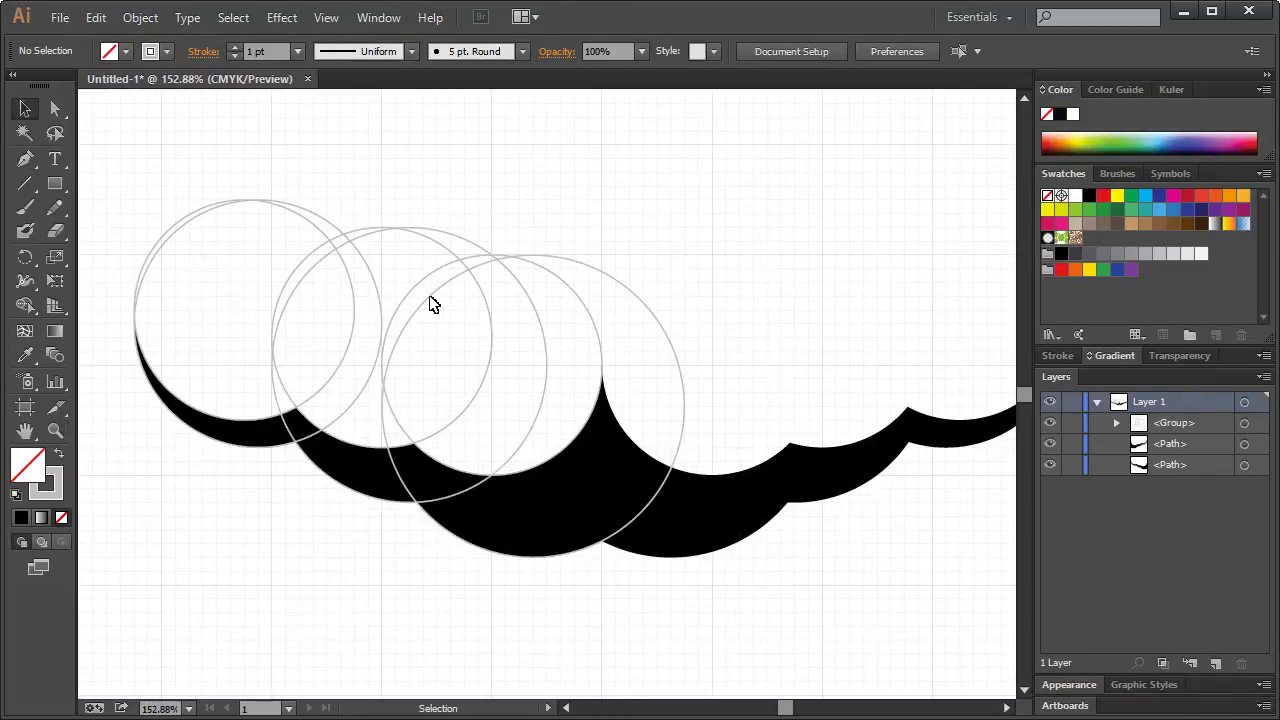
click(431, 300)
right_click(430, 297)
Ungroup the guide circles into separate paths and marquee-select all six
click(470, 411)
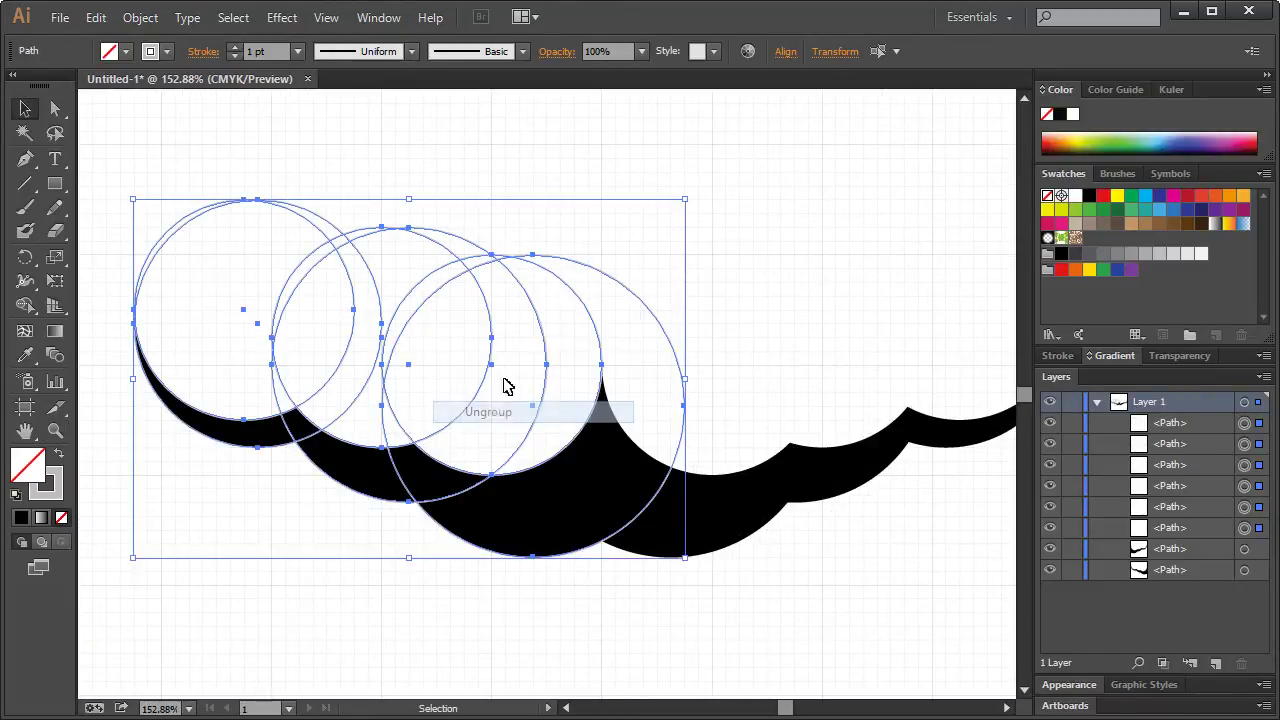
click(723, 157)
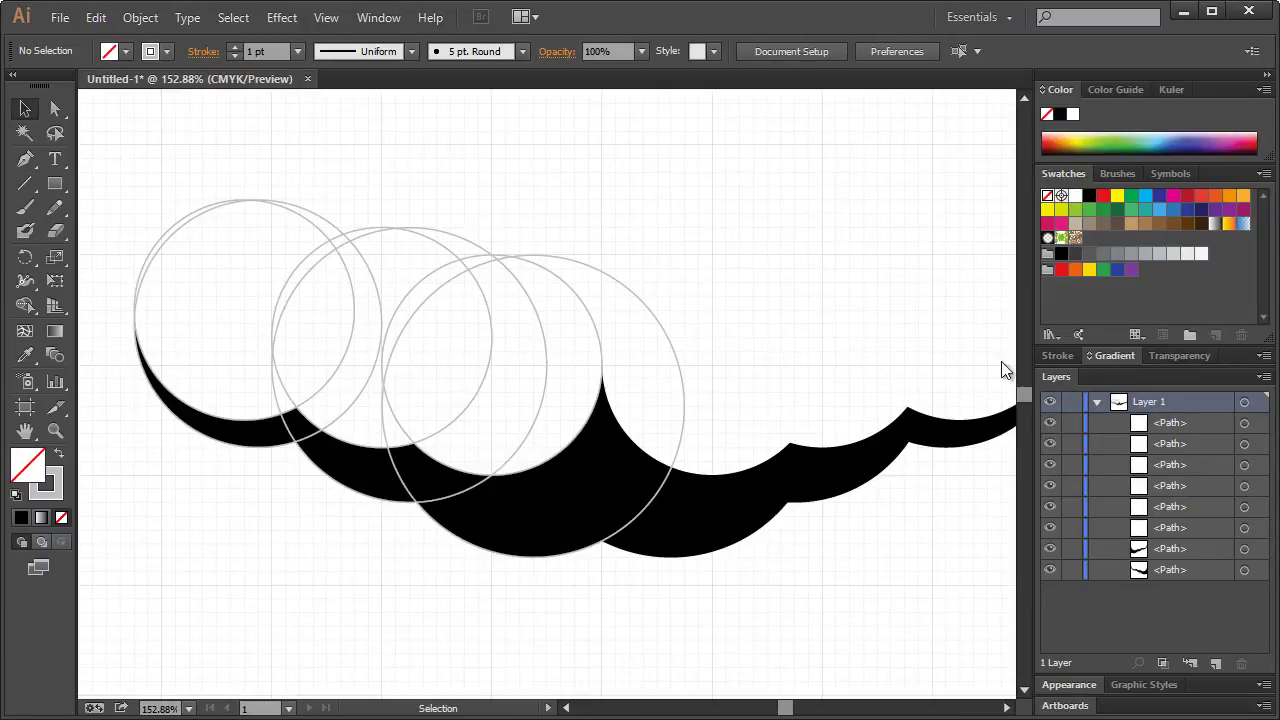
drag(194, 164, 640, 320)
Paste a grouped copy of the circles in front, drag it below the design, and hide it
key(ctrl+1)
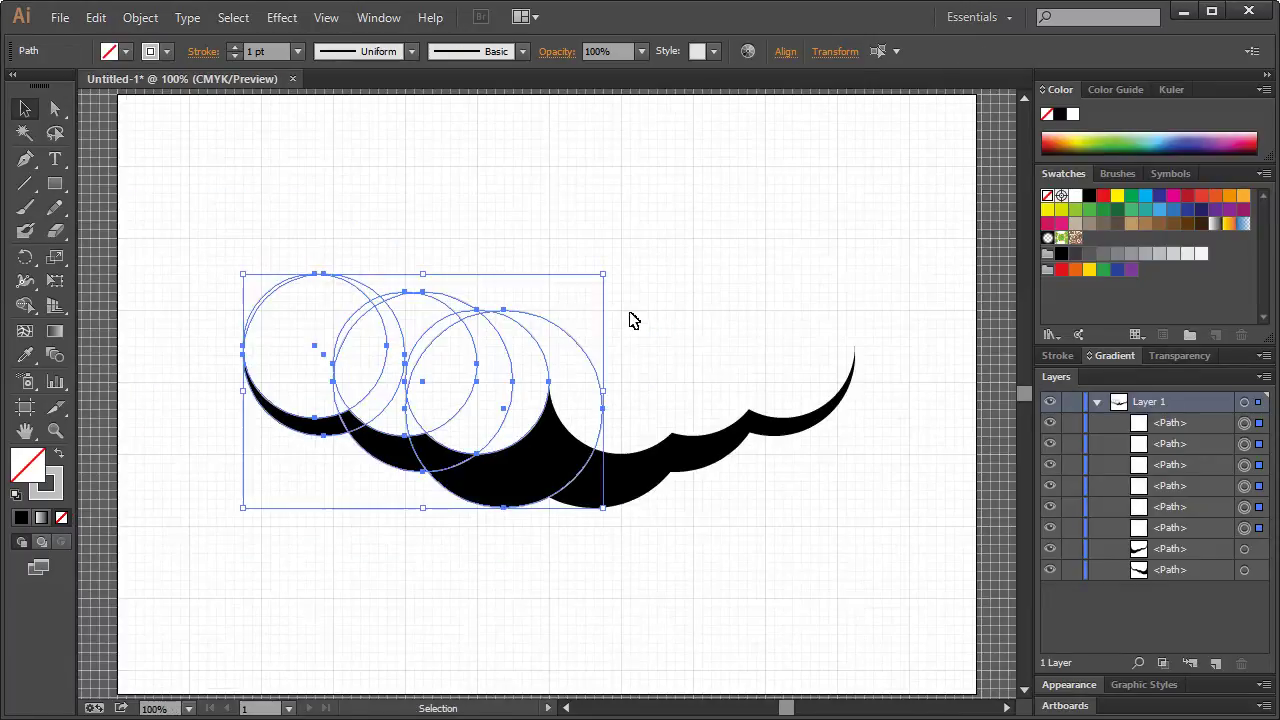
key(ctrl+c)
key(ctrl+f)
key(a)
key(ctrl+g)
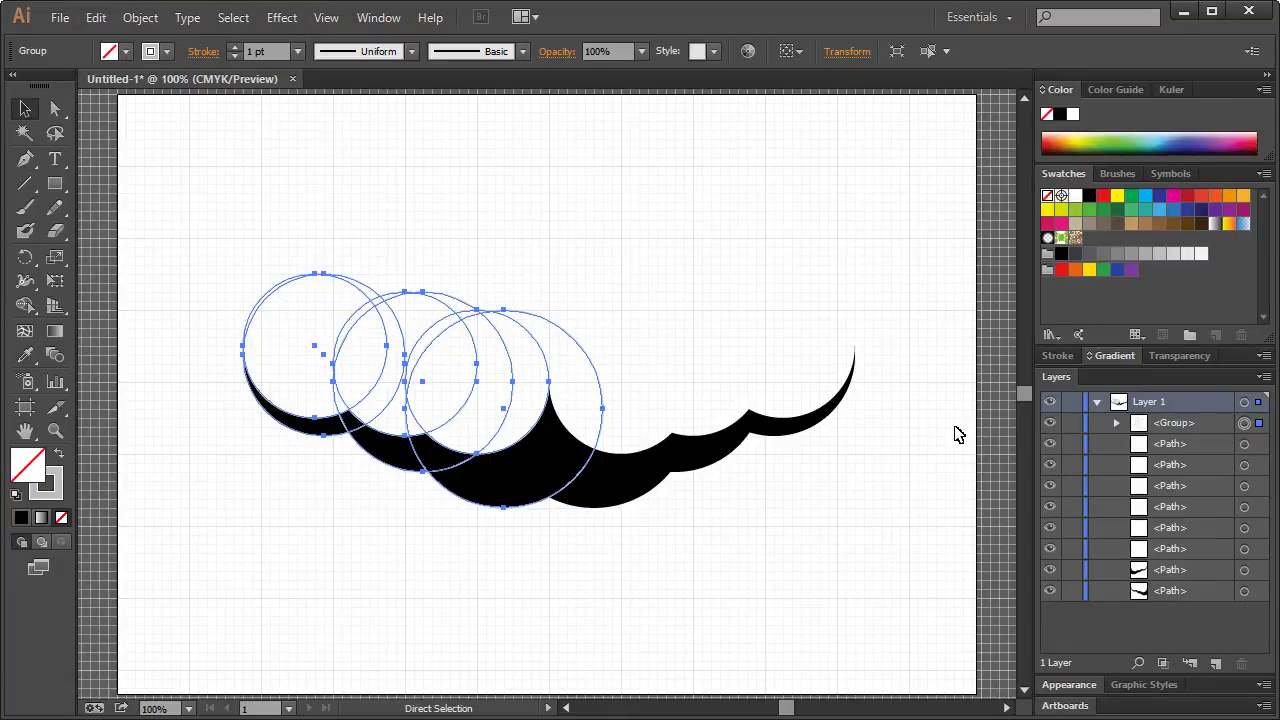
key(v)
drag(509, 316, 509, 604)
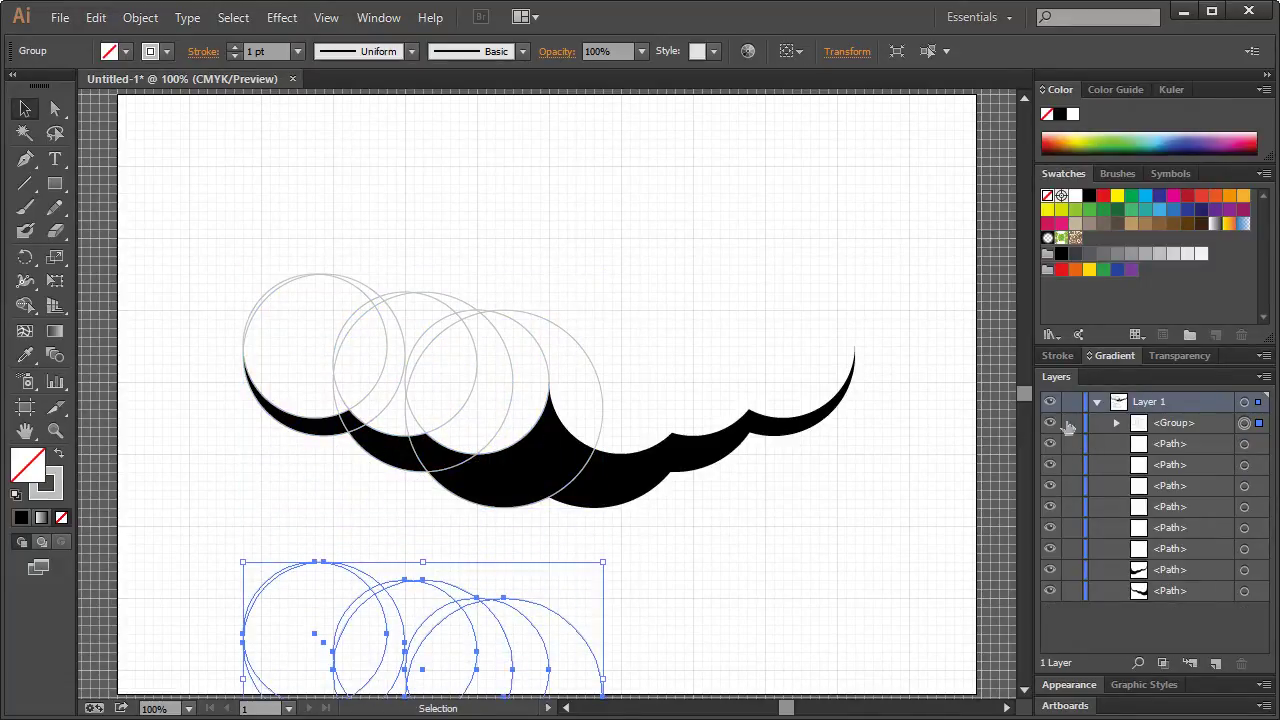
click(1050, 423)
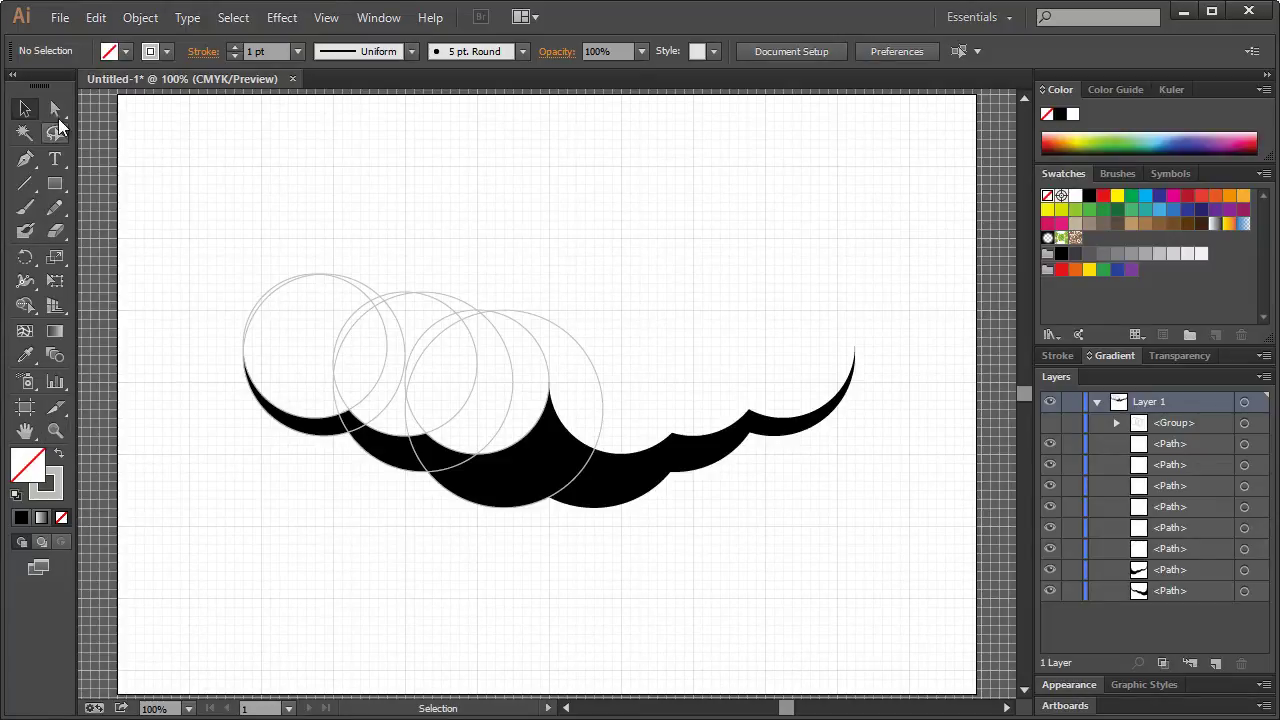
Delete the left-hand guide circles and the large outline circle
drag(255, 193, 426, 317)
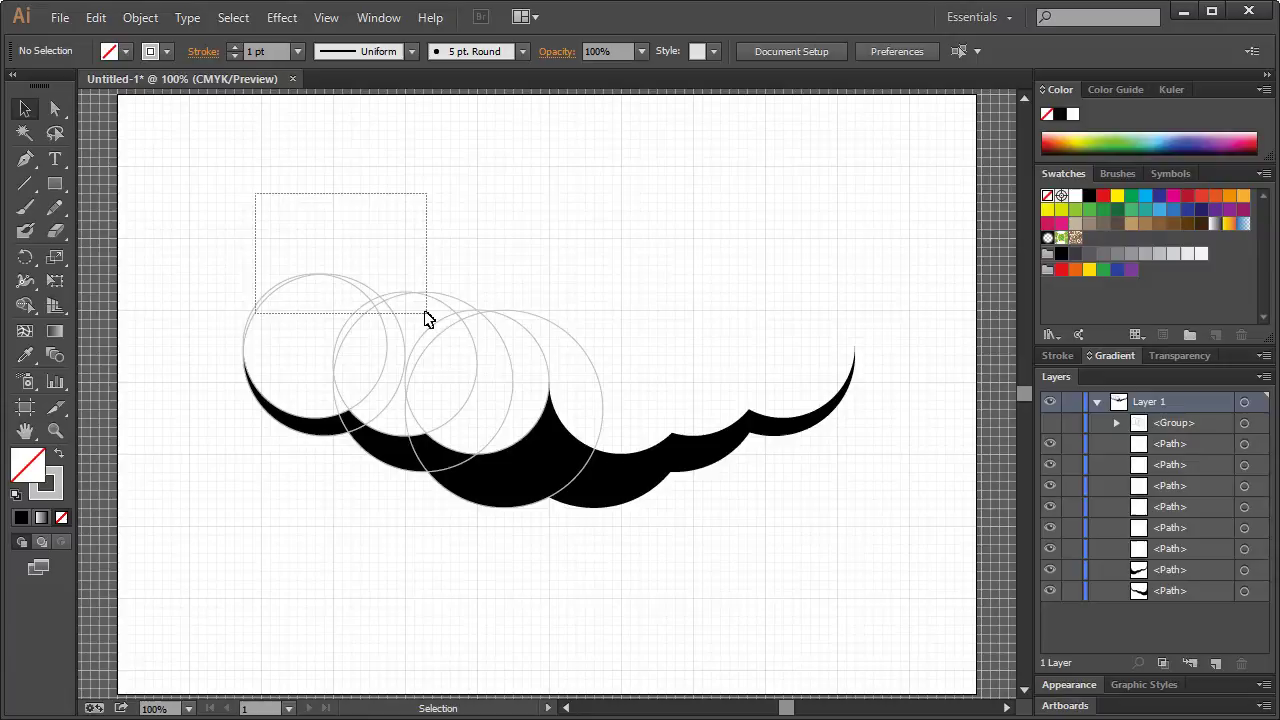
key(Delete)
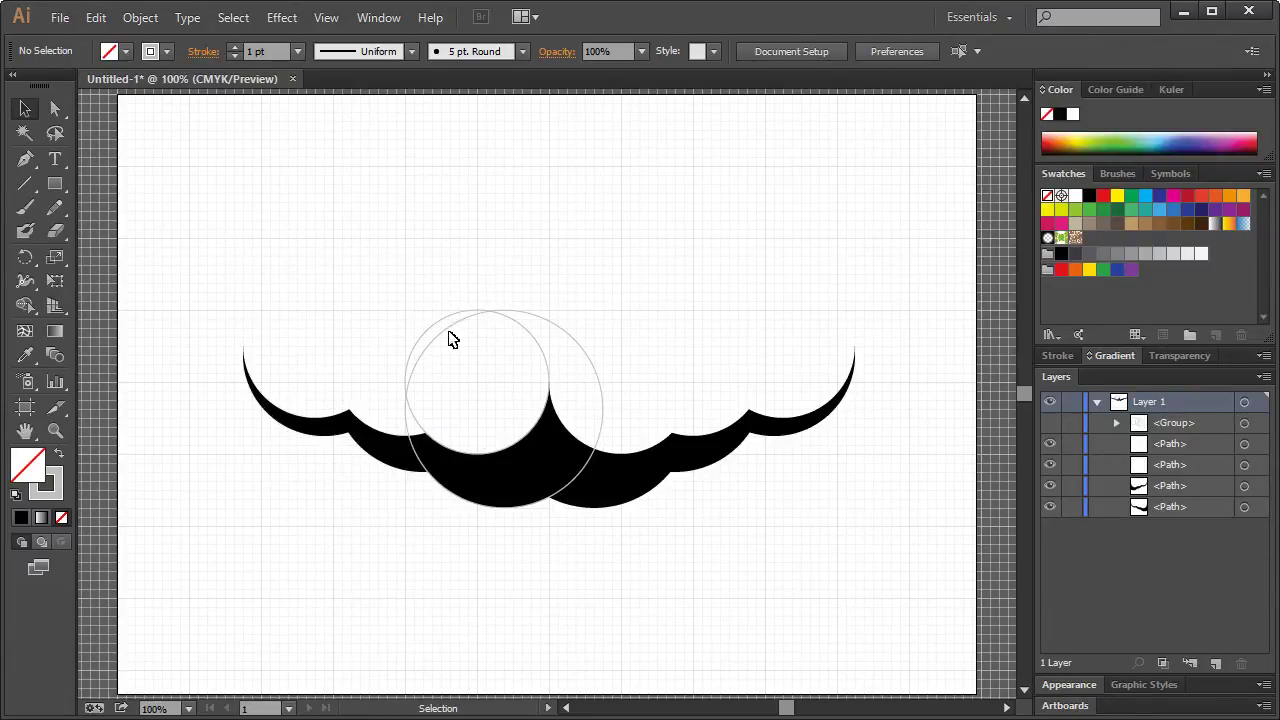
click(538, 320)
key(Delete)
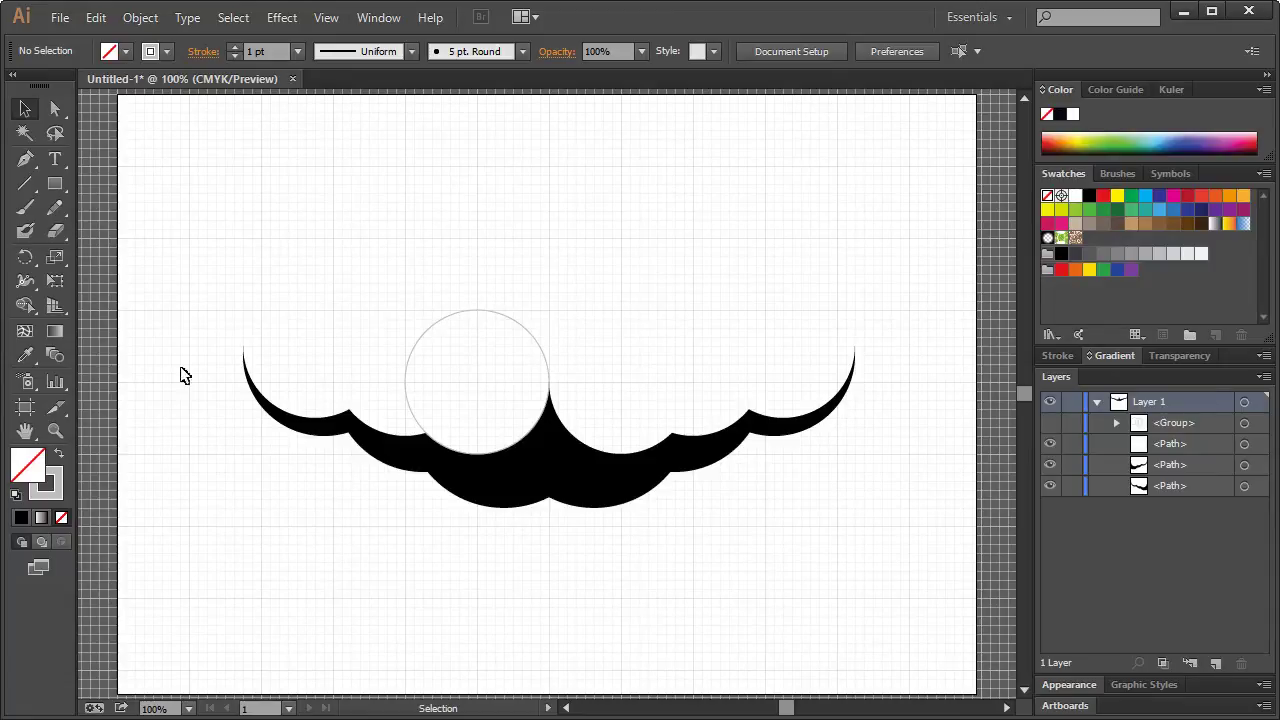
Zoom in and drag the central circle's corner handle outward so it reaches lower
click(55, 432)
drag(296, 241, 734, 569)
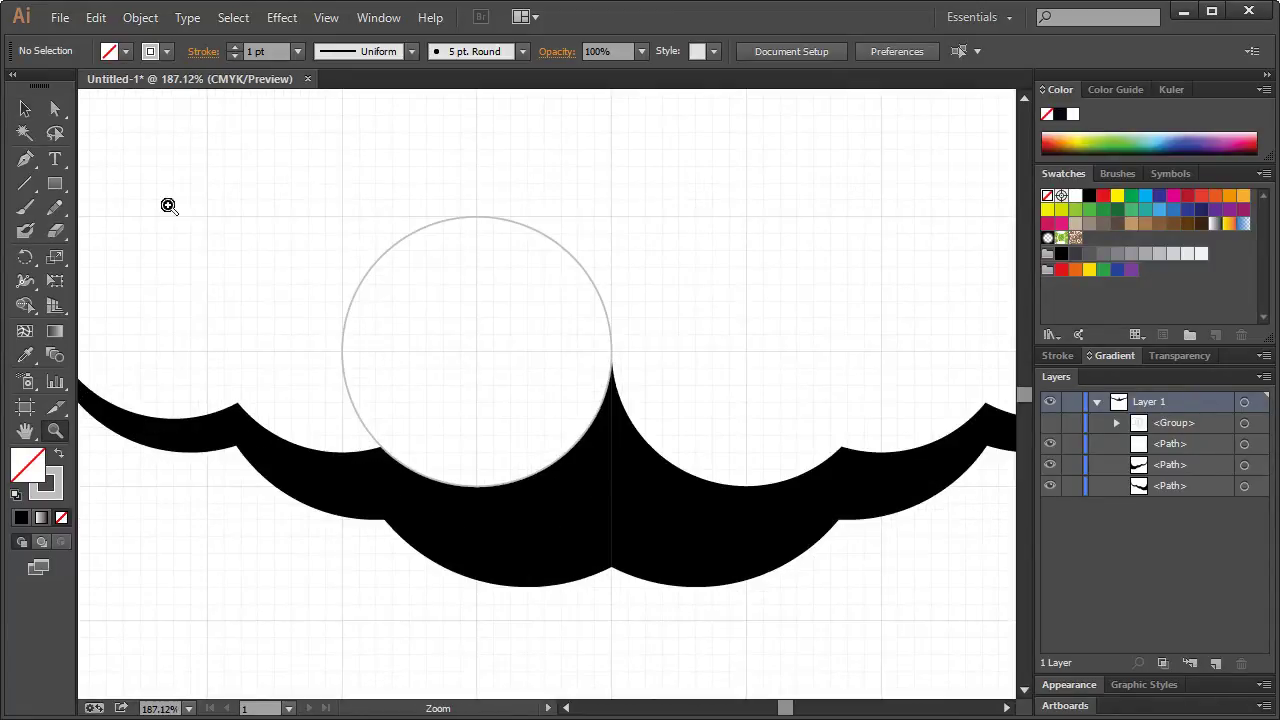
click(22, 110)
scroll(311, 317, down, 1)
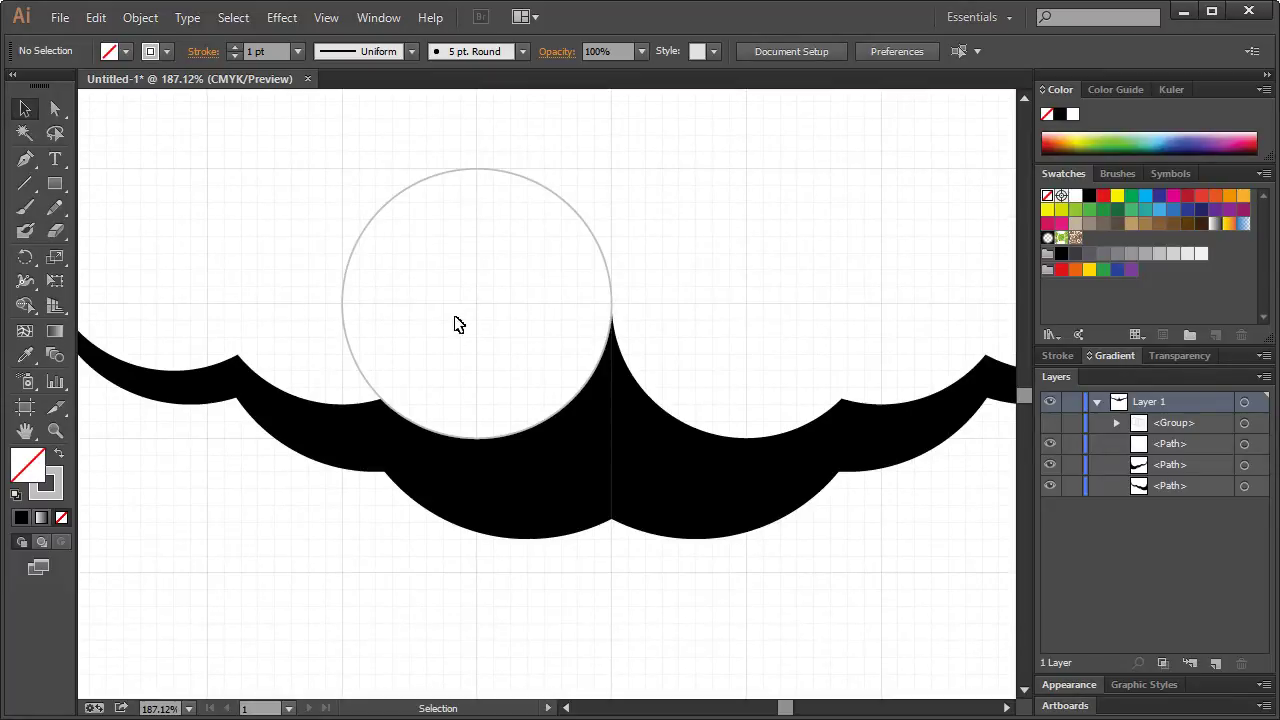
click(419, 185)
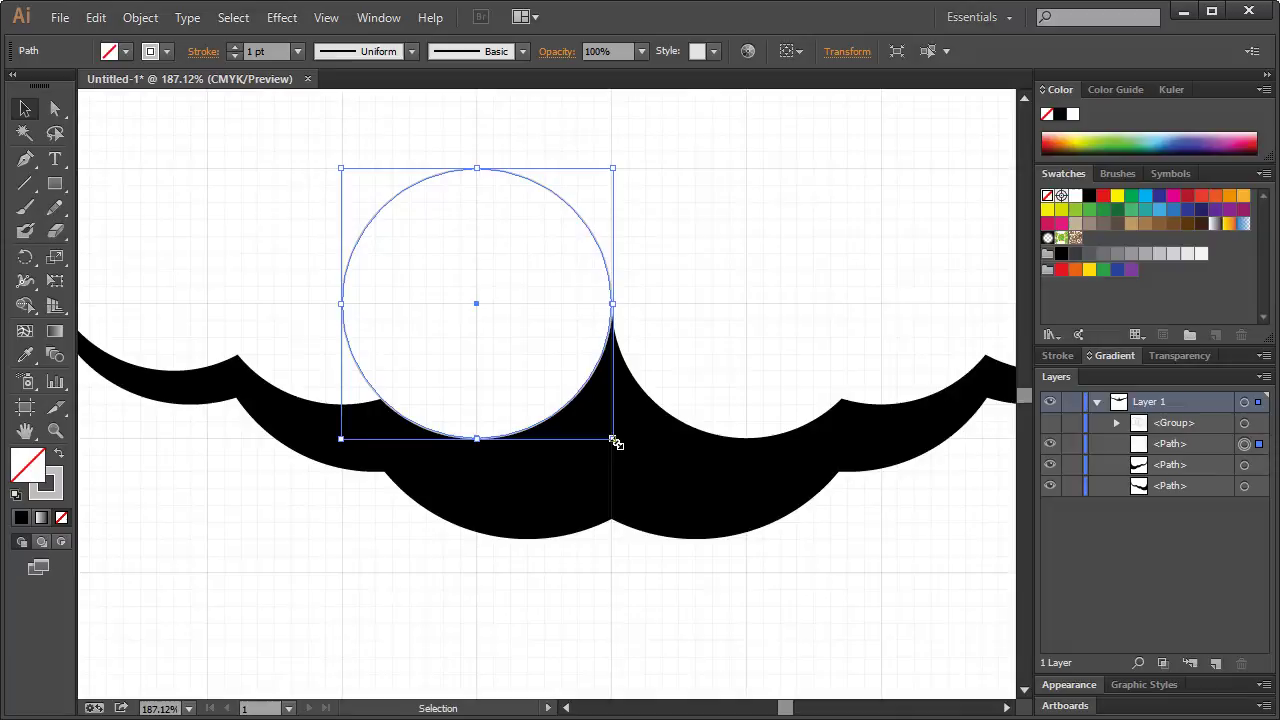
drag(615, 443, 639, 473)
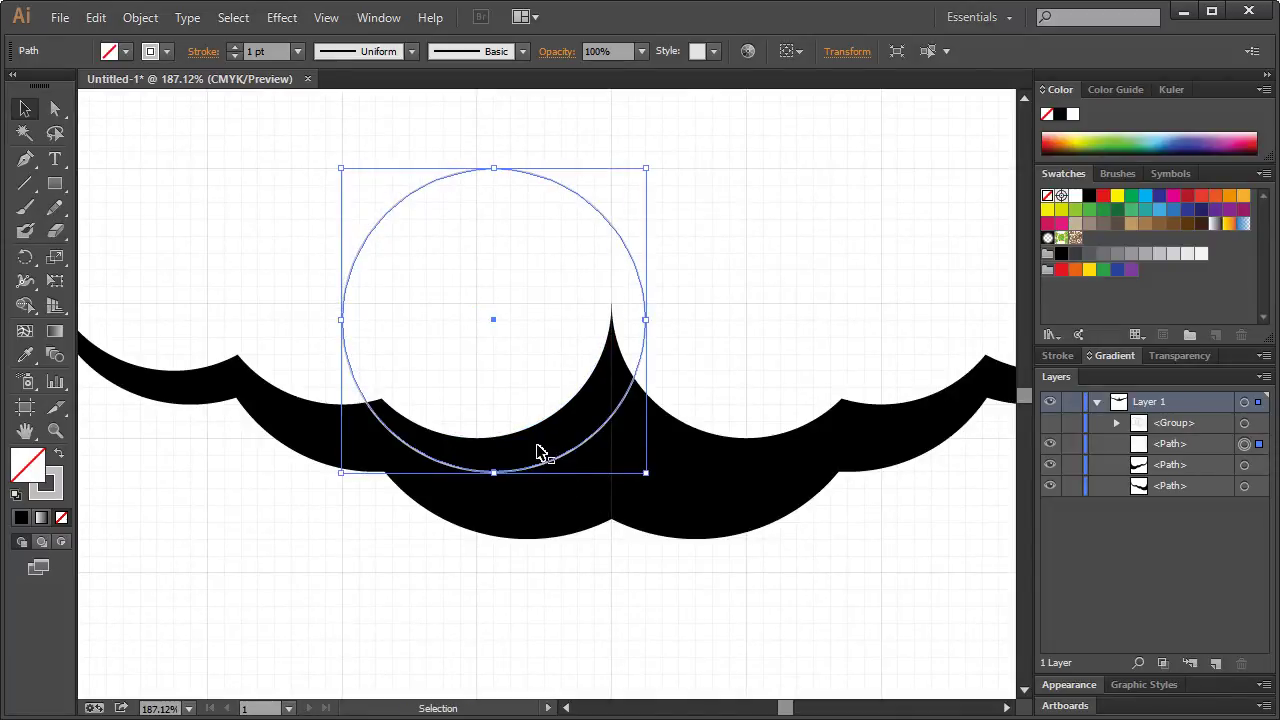
click(386, 314)
drag(304, 231, 386, 286)
Paste a copy of the central circle in front, enlarge it, and shift both circles slightly right
key(ctrl+c)
key(ctrl+f)
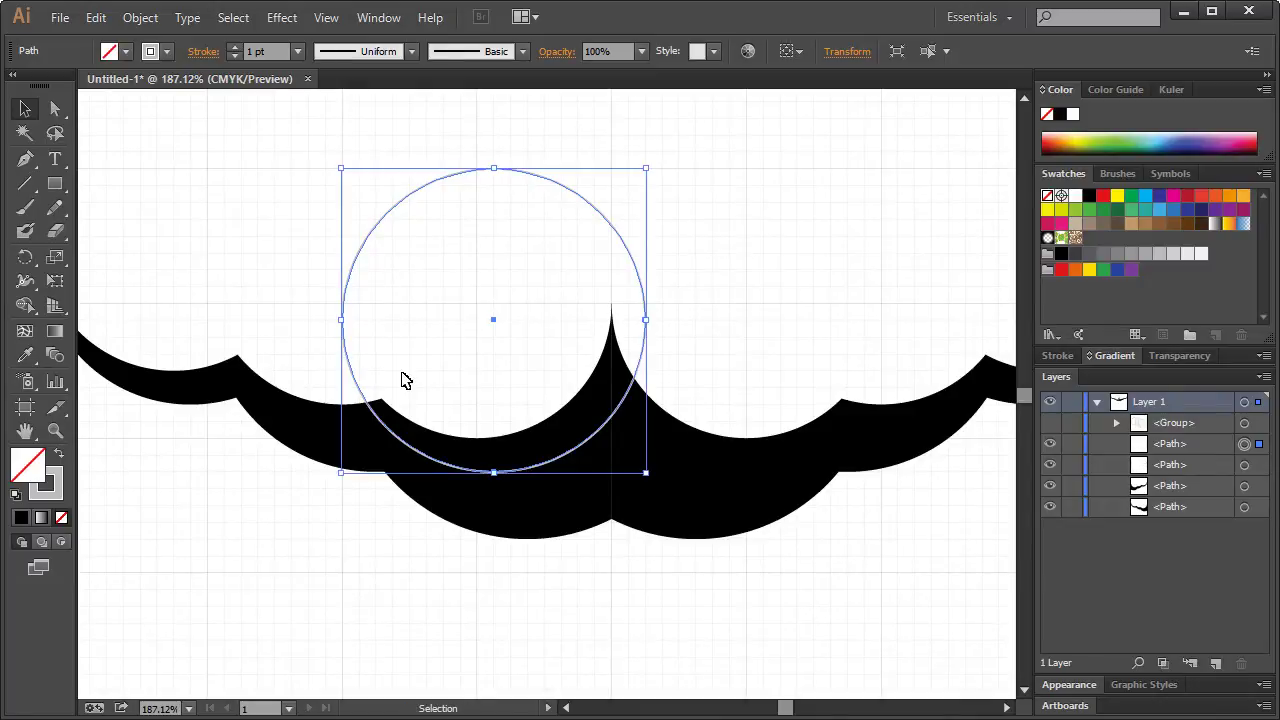
drag(342, 172, 283, 142)
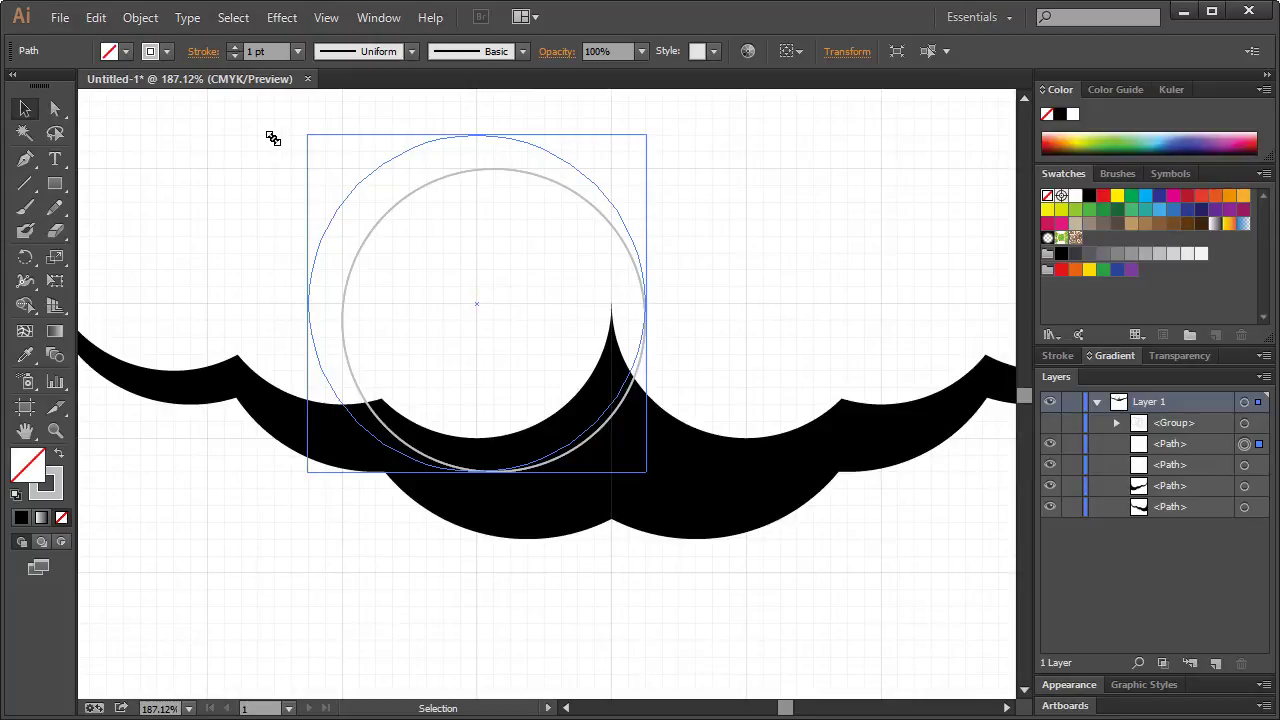
drag(273, 138, 273, 138)
shift+click(345, 297)
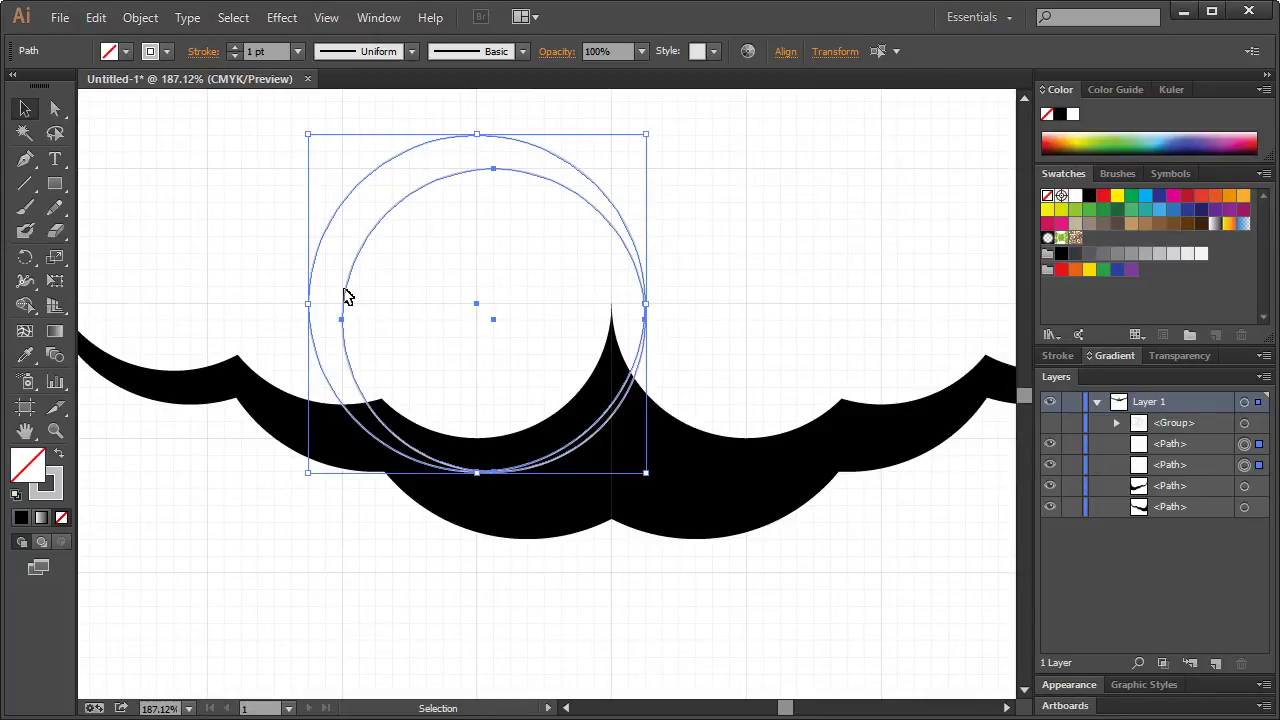
drag(345, 297, 358, 298)
click(256, 225)
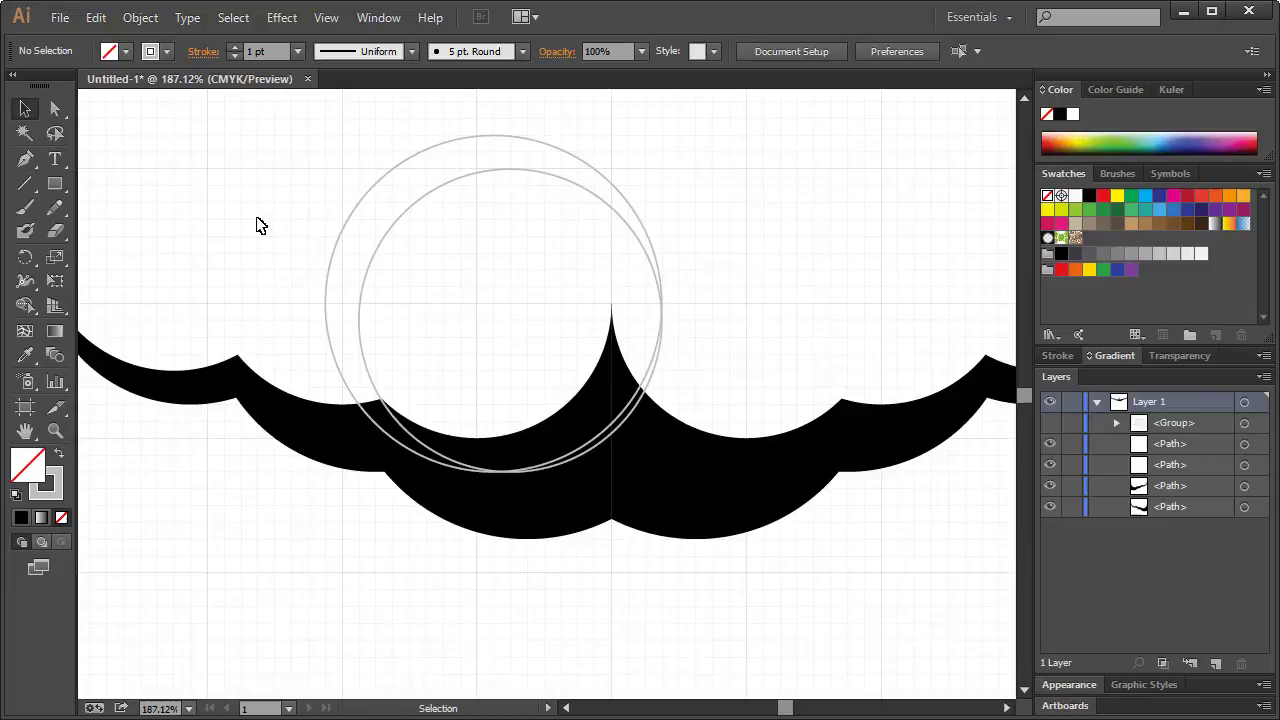
Paste a copy of the outer circle in front and enlarge it up and to the left
click(342, 237)
click(429, 249)
click(347, 245)
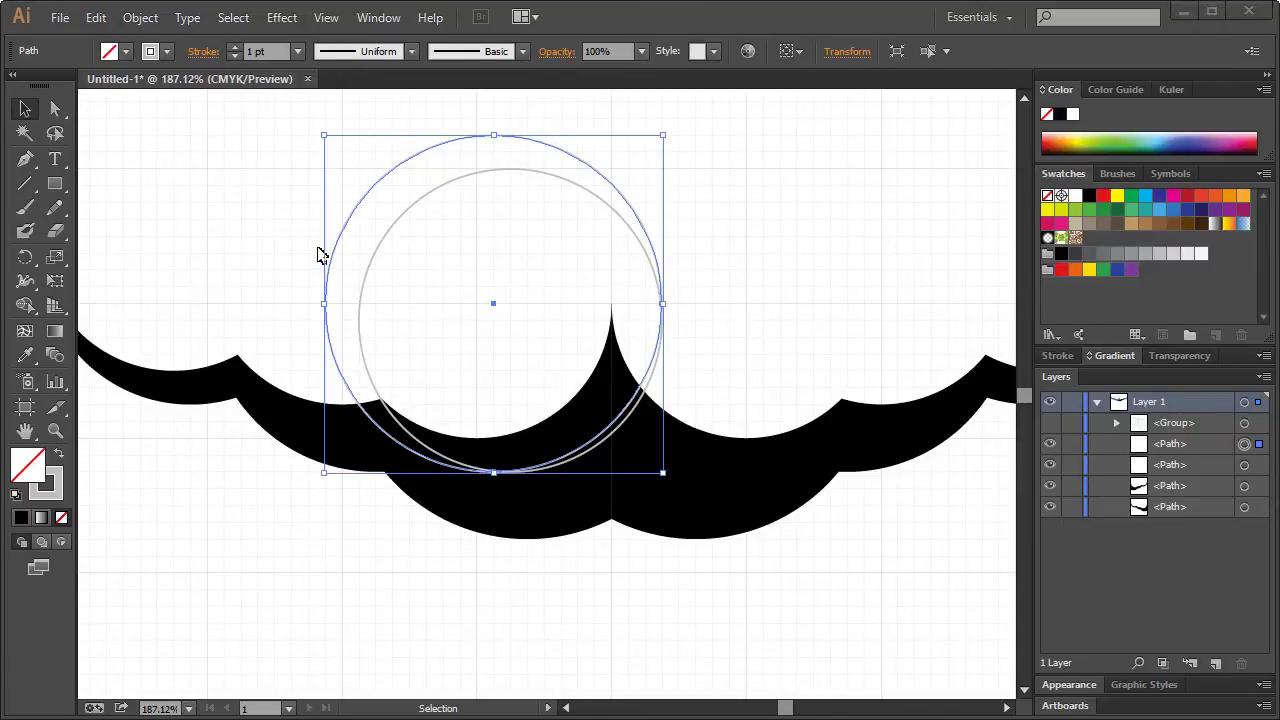
key(ctrl+c)
key(ctrl+f)
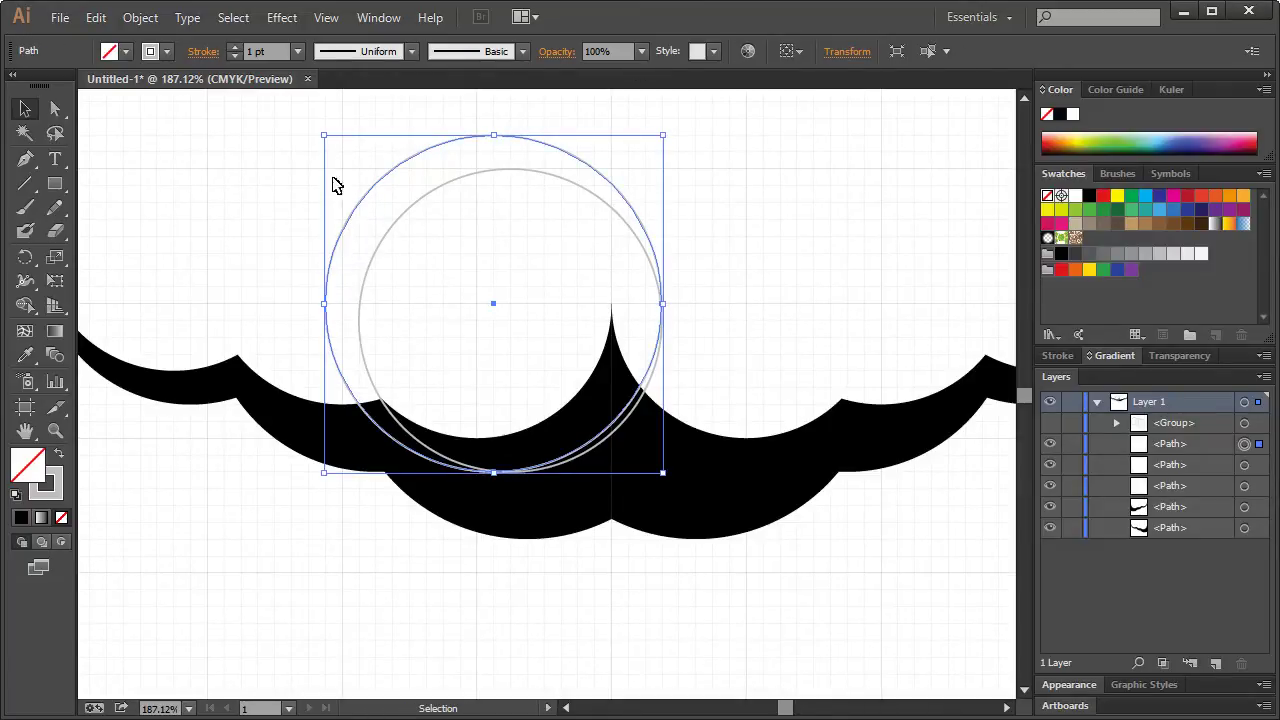
drag(325, 137, 268, 121)
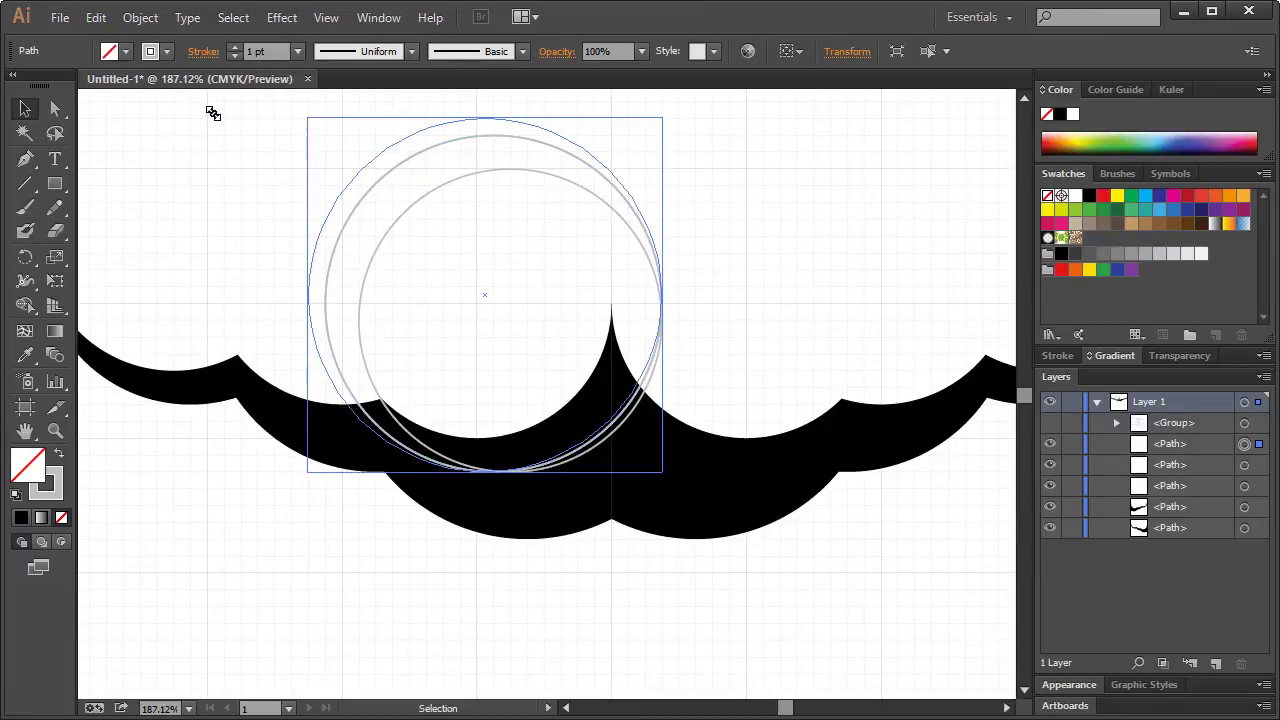
key(ctrl+1)
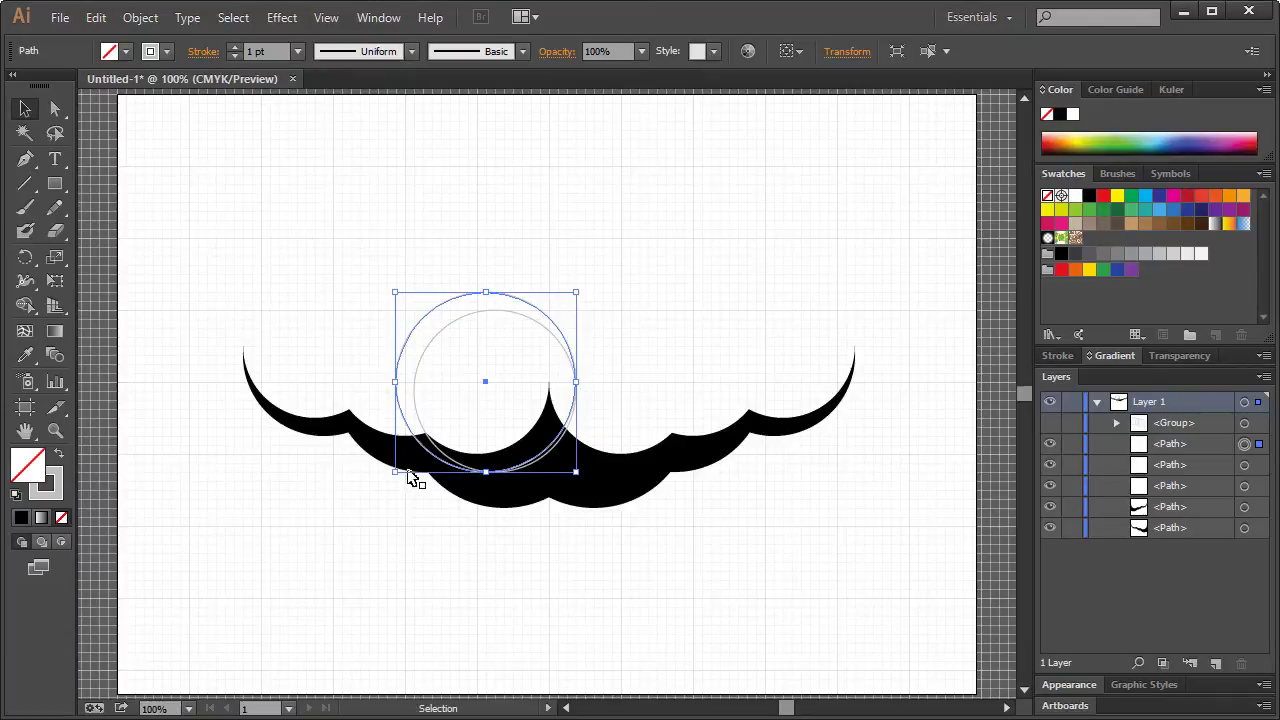
Zoom in closely on the circles and undo a trial enlargement of the newest circle
click(55, 430)
drag(300, 274, 460, 432)
key(v)
scroll(234, 257, up, 3)
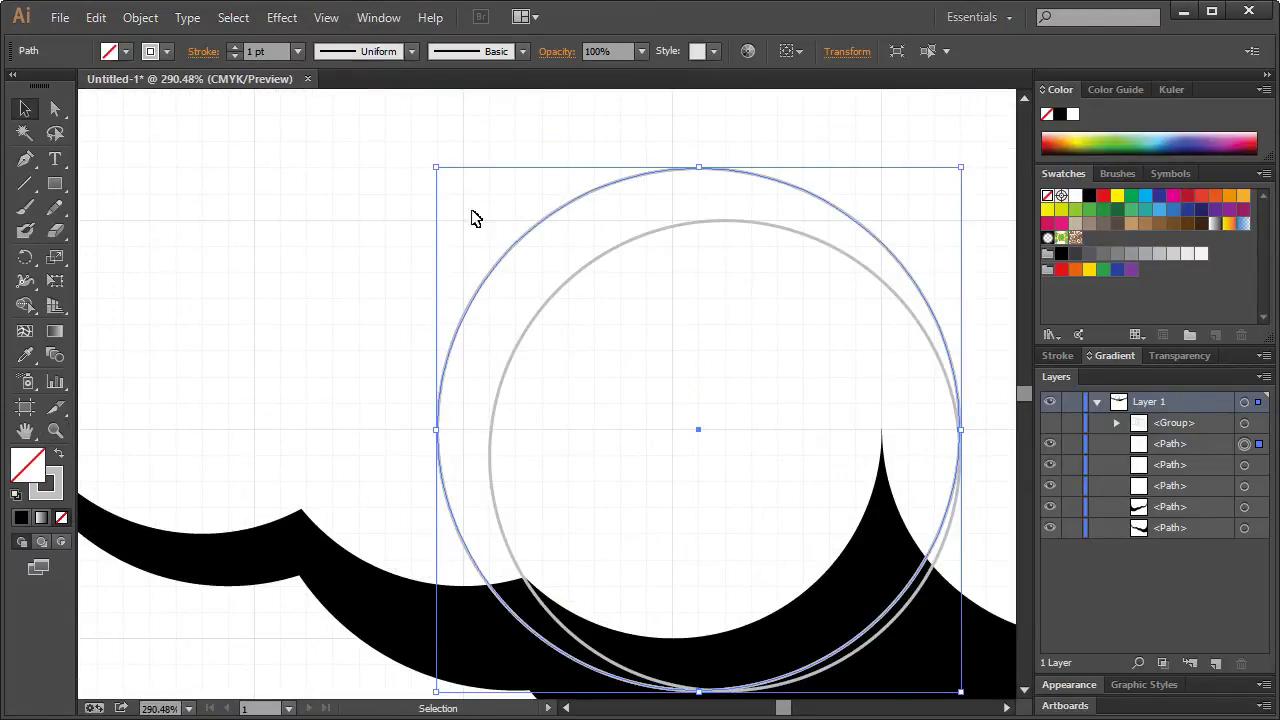
drag(436, 170, 355, 147)
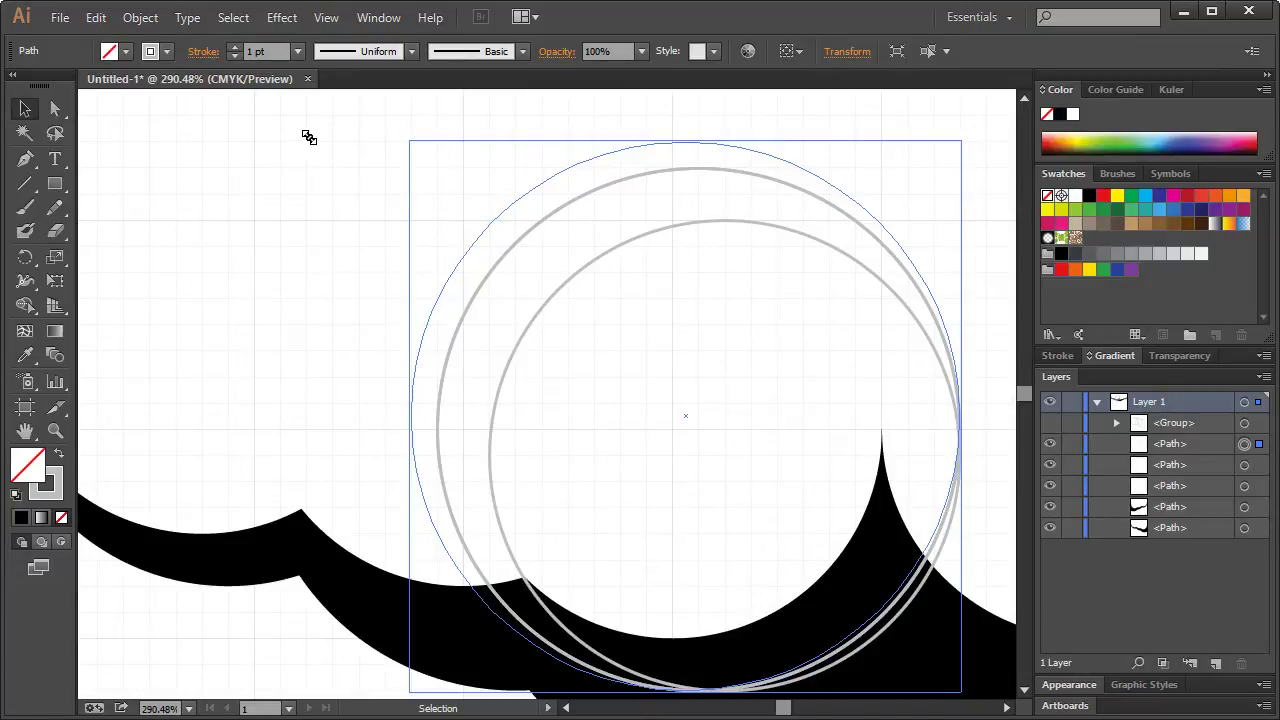
drag(329, 149, 349, 163)
key(ctrl+z)
Enlarge the newest circle toward the lower left, then shrink it slightly
scroll(466, 470, down, 2)
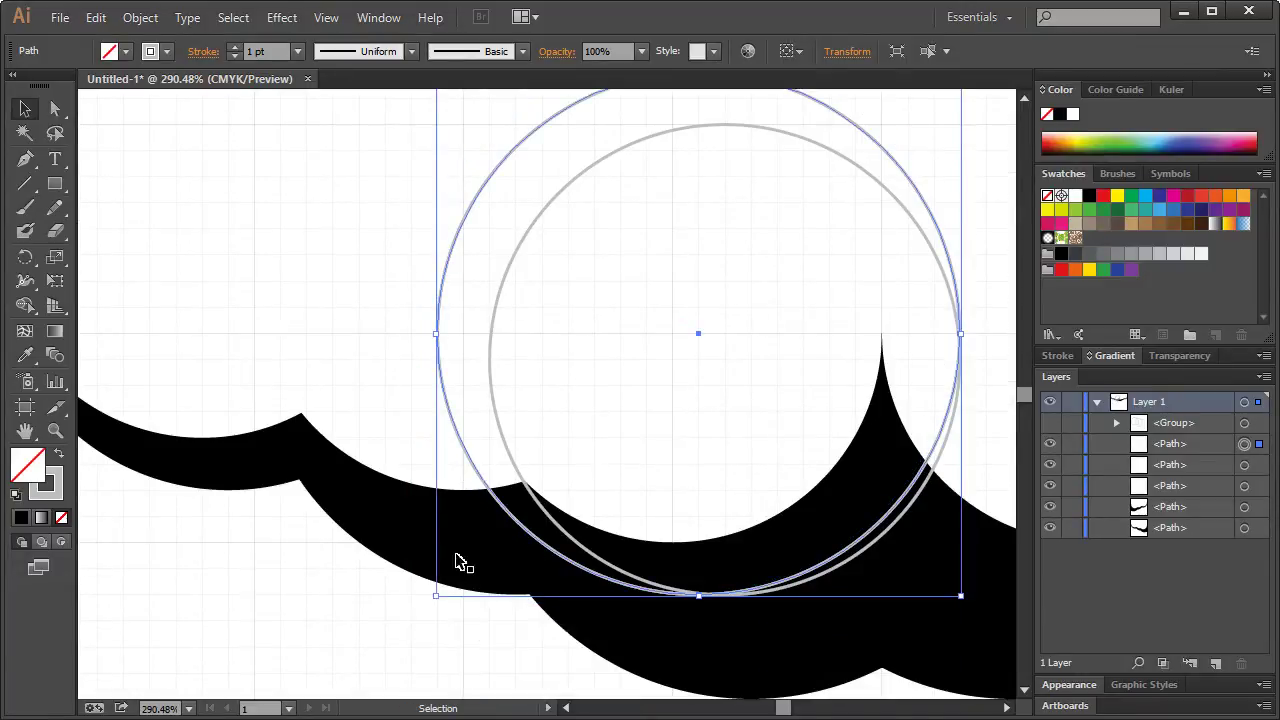
drag(436, 598, 416, 621)
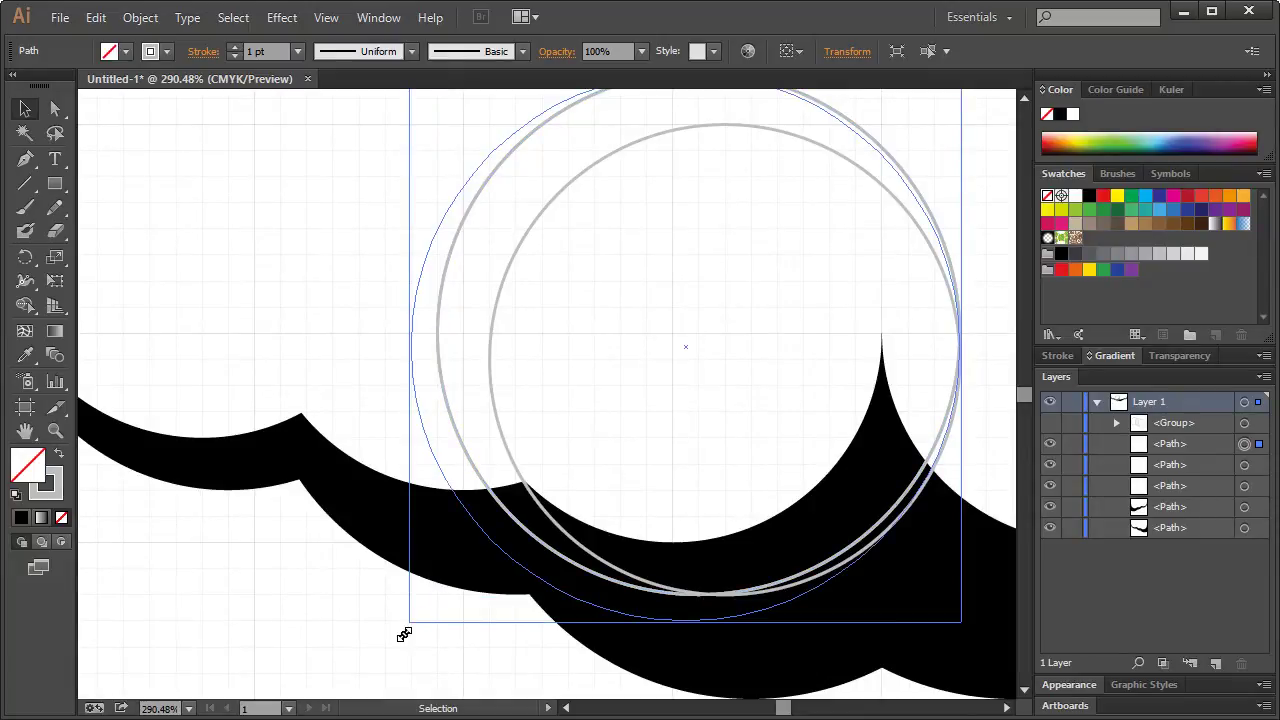
drag(404, 635, 404, 635)
scroll(751, 417, up, 2)
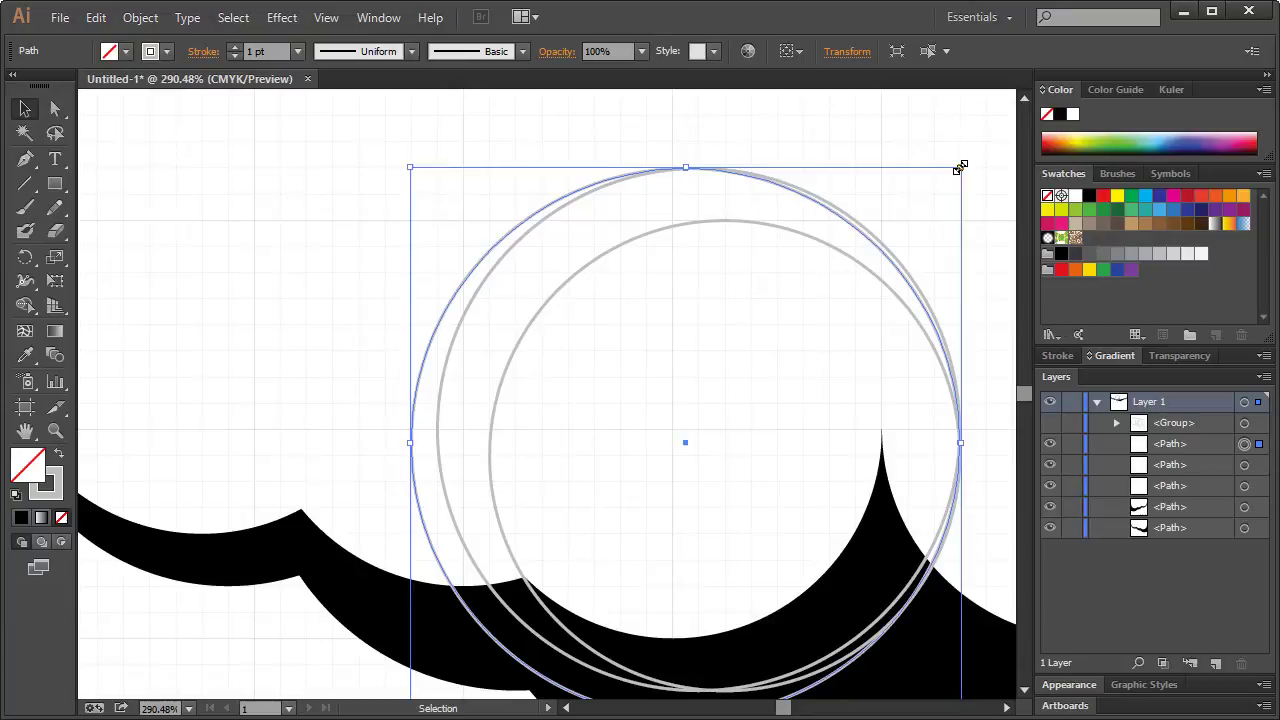
drag(953, 176, 931, 194)
scroll(731, 437, down, 2)
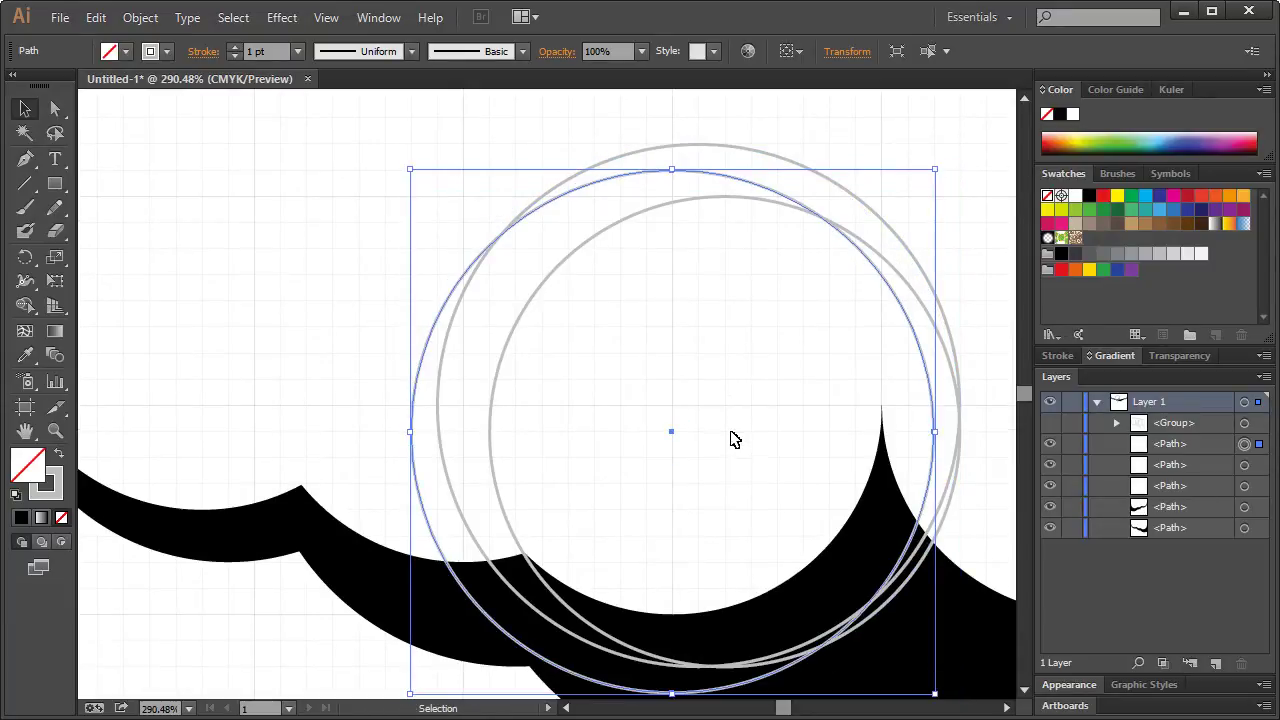
Marquee-select the three guide circles
click(309, 360)
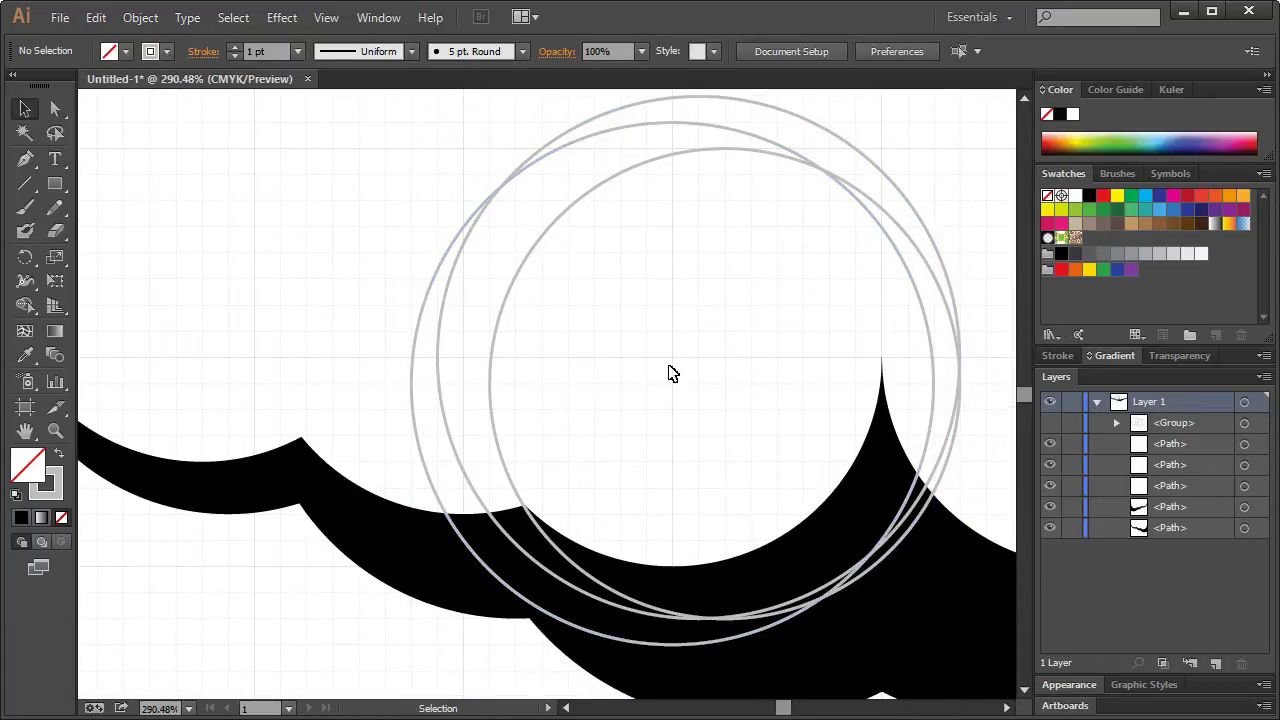
scroll(669, 369, down, 1)
drag(558, 327, 434, 366)
scroll(654, 357, down, 2)
click(727, 309)
scroll(583, 314, up, 3)
drag(519, 359, 431, 390)
Duplicate the three guide circles in place and move the copies to the artboard's upper right
click(630, 367)
key(ctrl+1)
drag(431, 292, 818, 147)
key(ctrl+c)
key(ctrl+f)
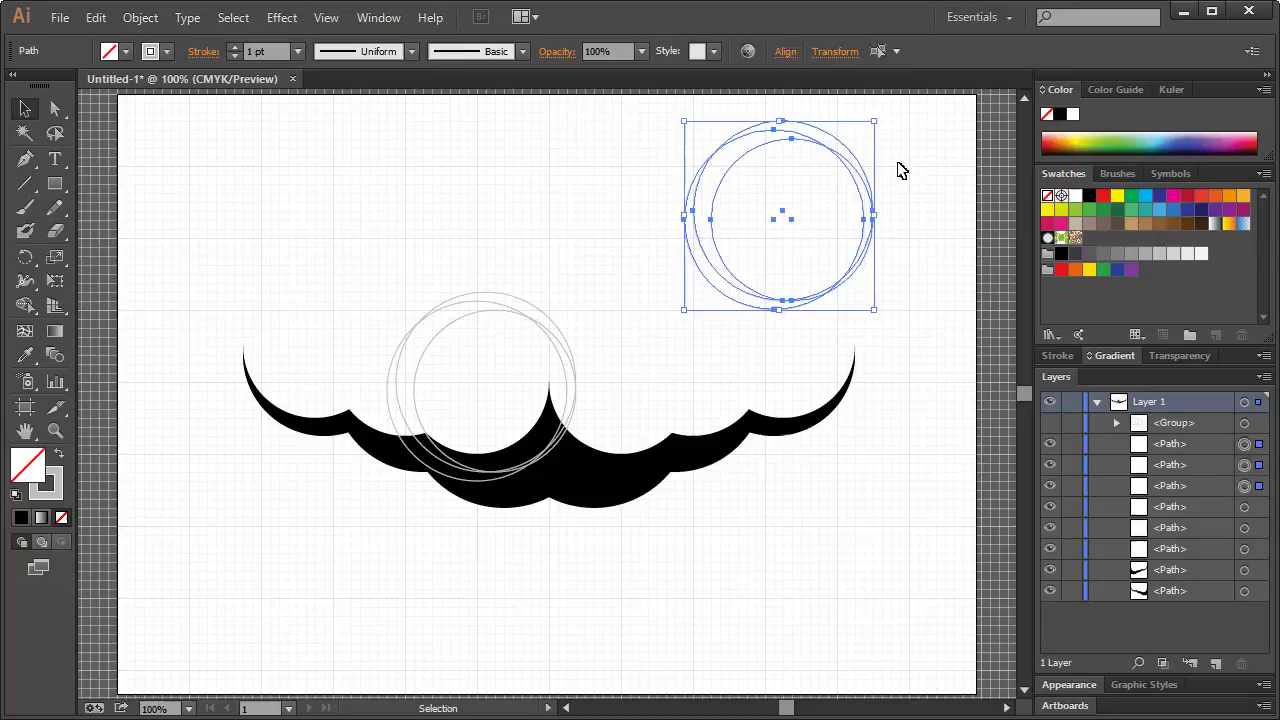
click(133, 421)
Zoom in, hide the left grey guide circle, and select the remaining two circles
click(52, 431)
drag(280, 238, 579, 506)
click(25, 108)
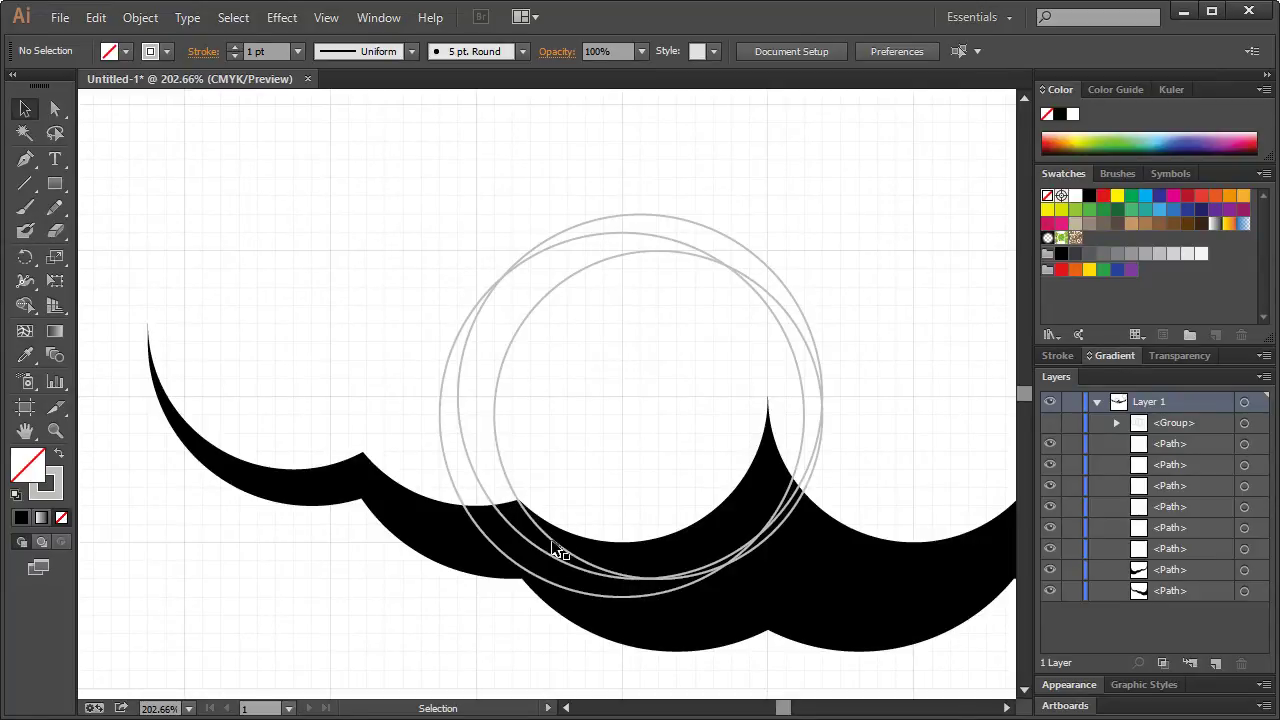
scroll(604, 389, down, 3)
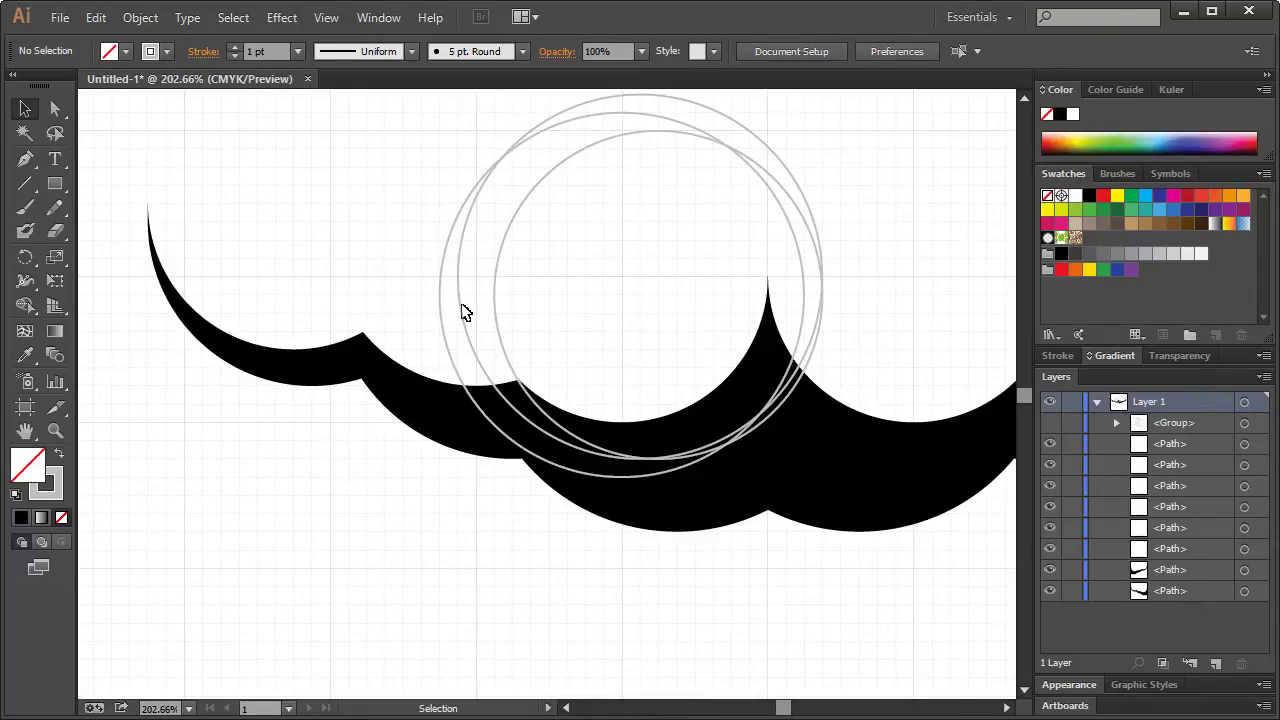
drag(508, 299, 464, 342)
click(466, 214)
click(463, 214)
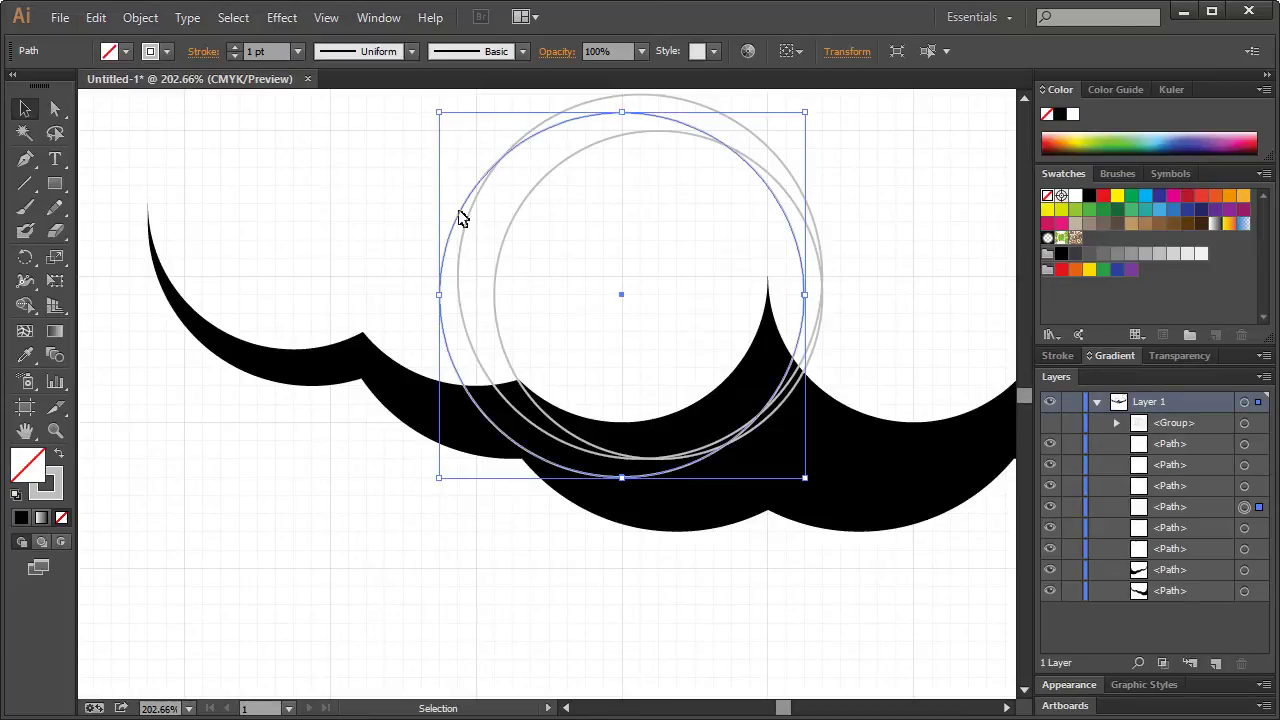
click(1049, 507)
drag(557, 272, 422, 290)
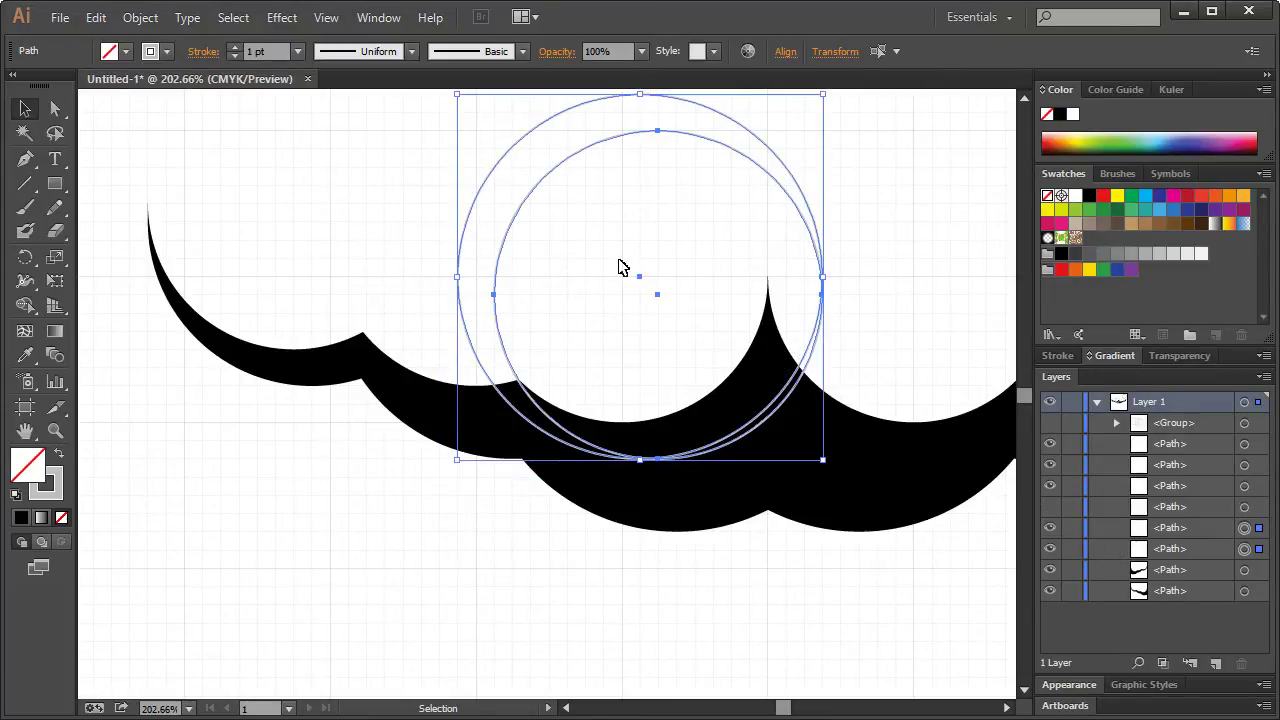
Open the Pathfinder panel from the Window menu and move it to the lower left
click(378, 17)
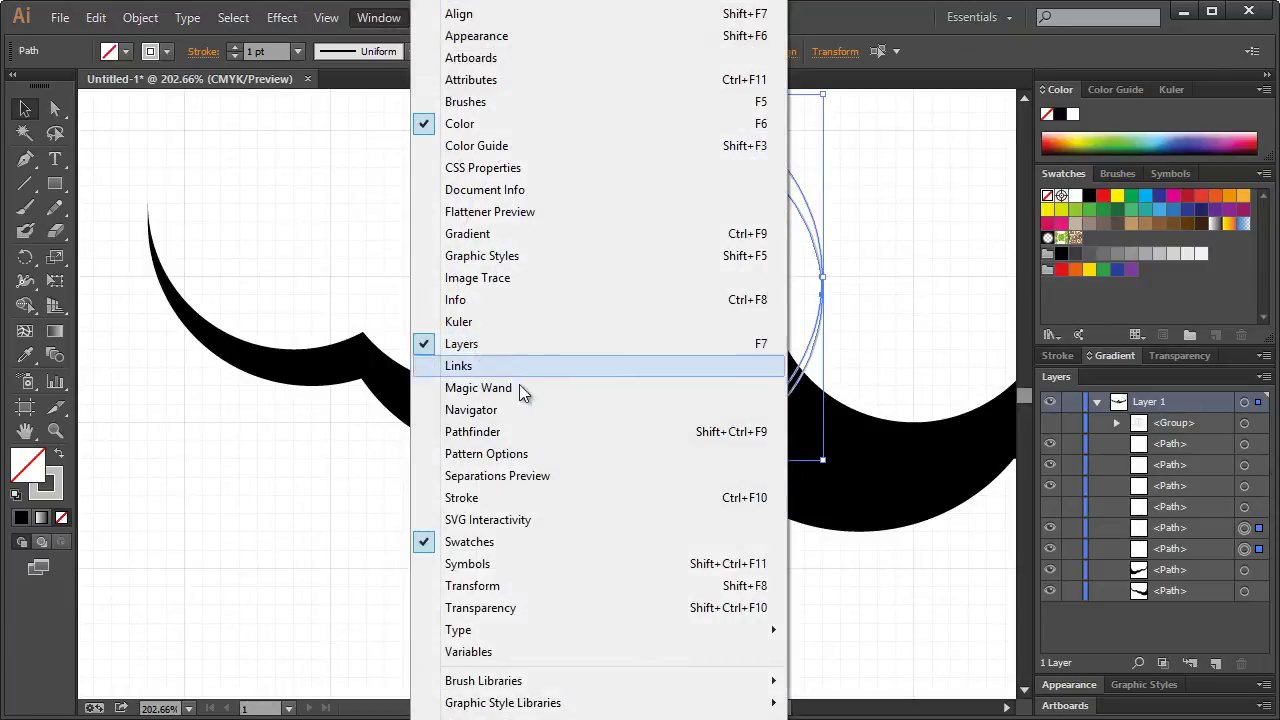
click(484, 454)
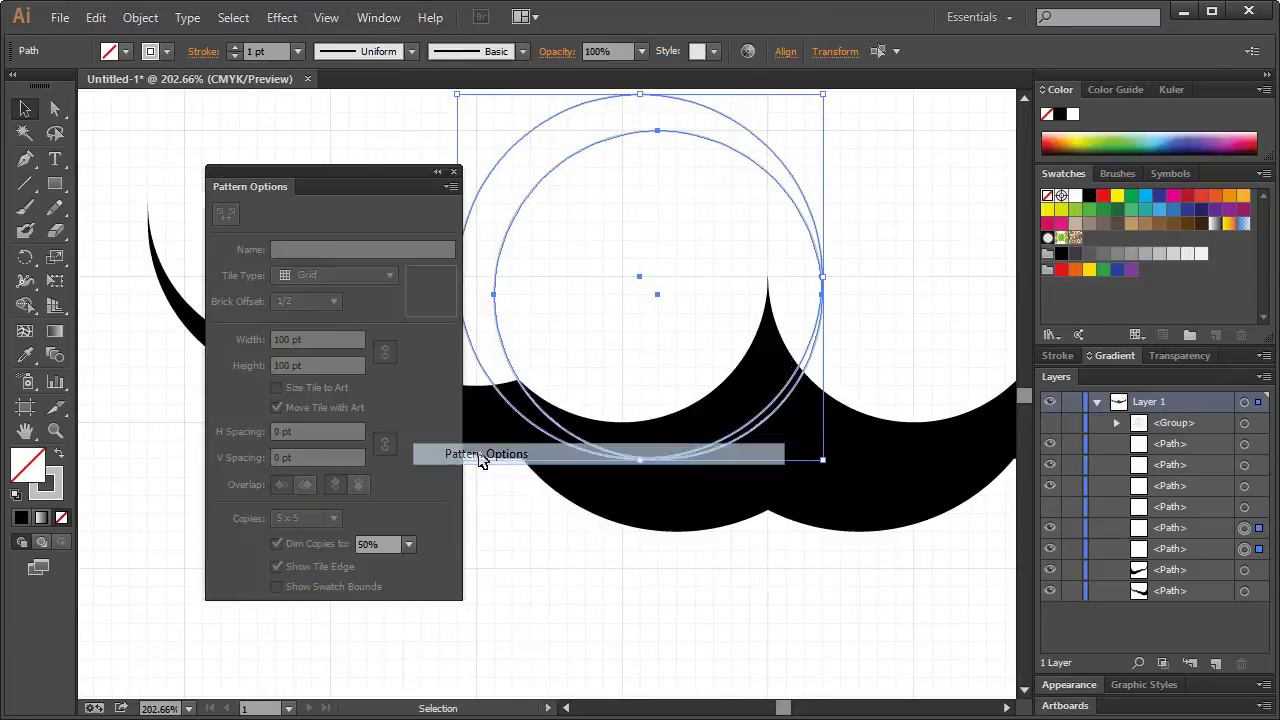
click(454, 175)
click(378, 17)
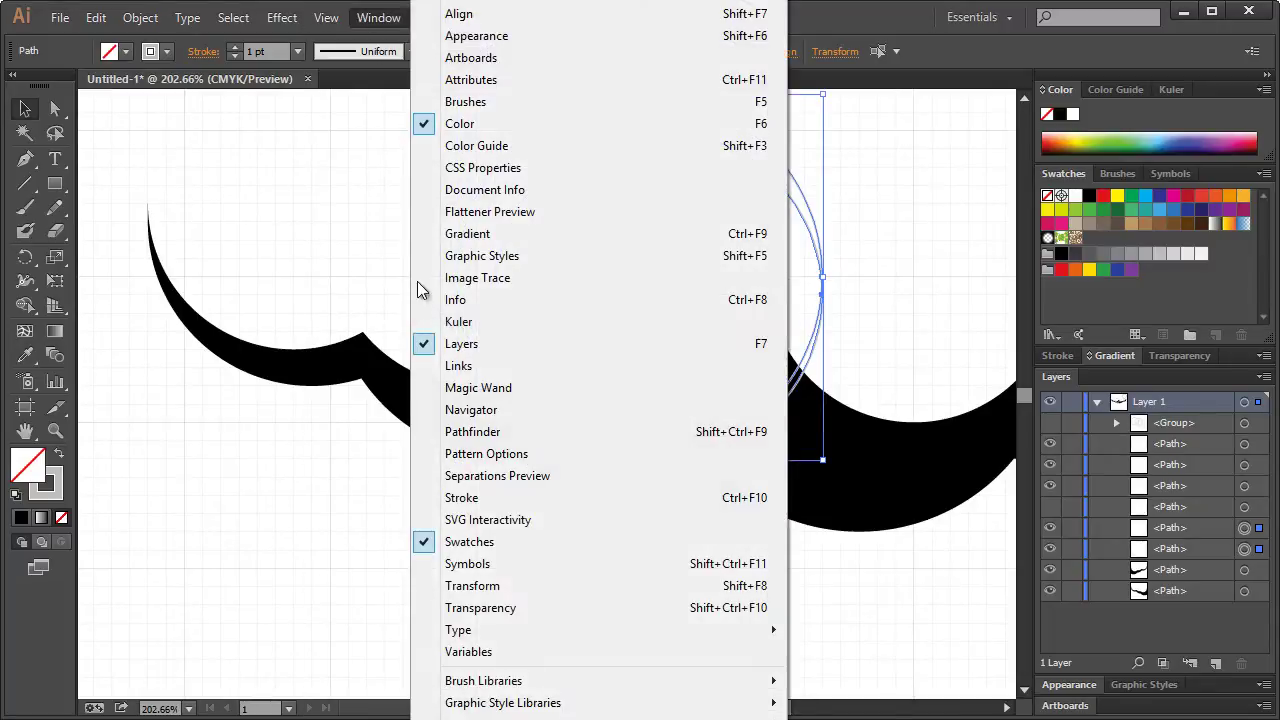
click(486, 432)
drag(873, 176, 302, 417)
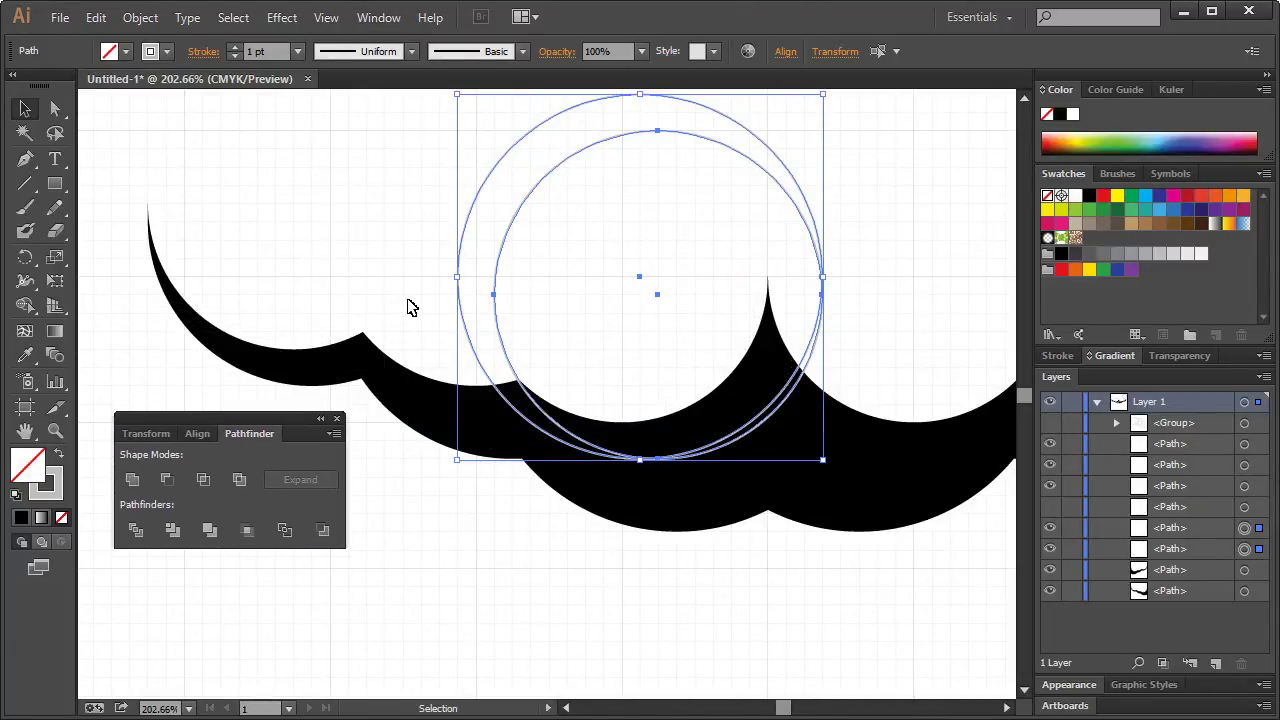
Try Unite on the two circles, then undo it so they stay separate
click(130, 480)
key(ctrl+z)
scroll(561, 309, down, 1)
scroll(565, 308, up, 1)
Draw a wide rectangle over the circles' upper halves and nudge it and the circles up
click(55, 184)
scroll(575, 175, up, 2)
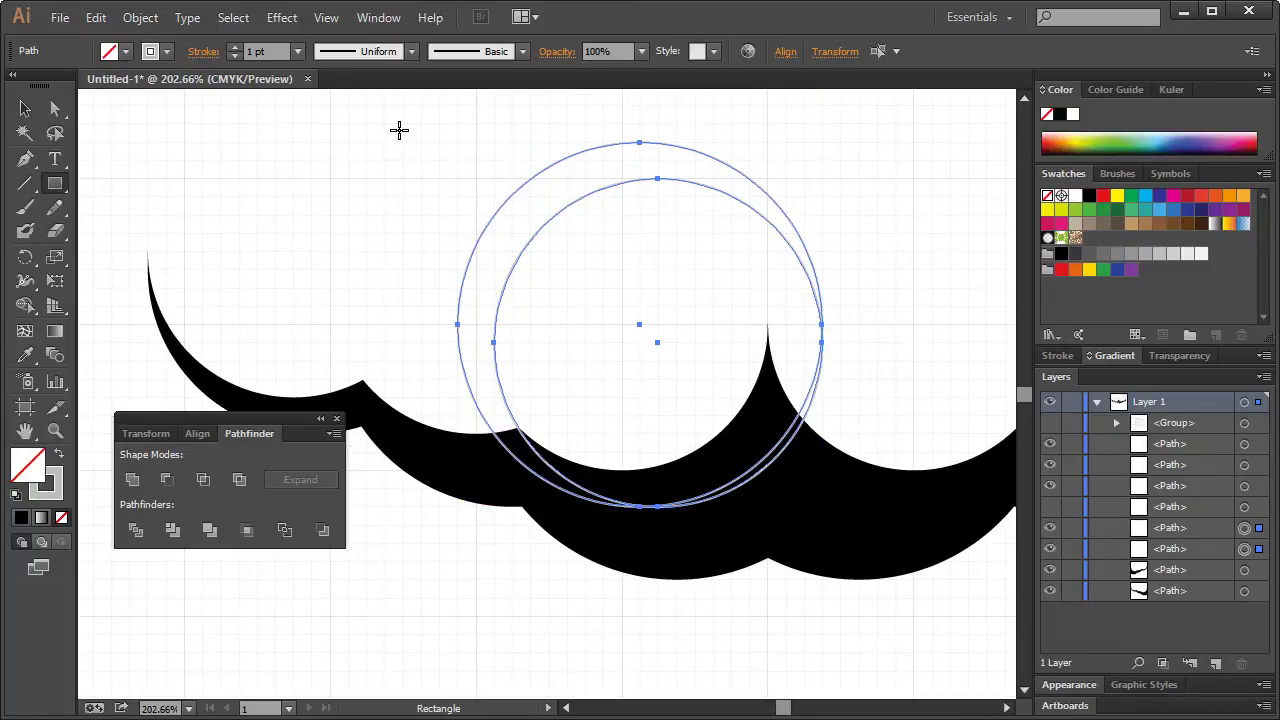
drag(403, 124, 871, 316)
click(25, 108)
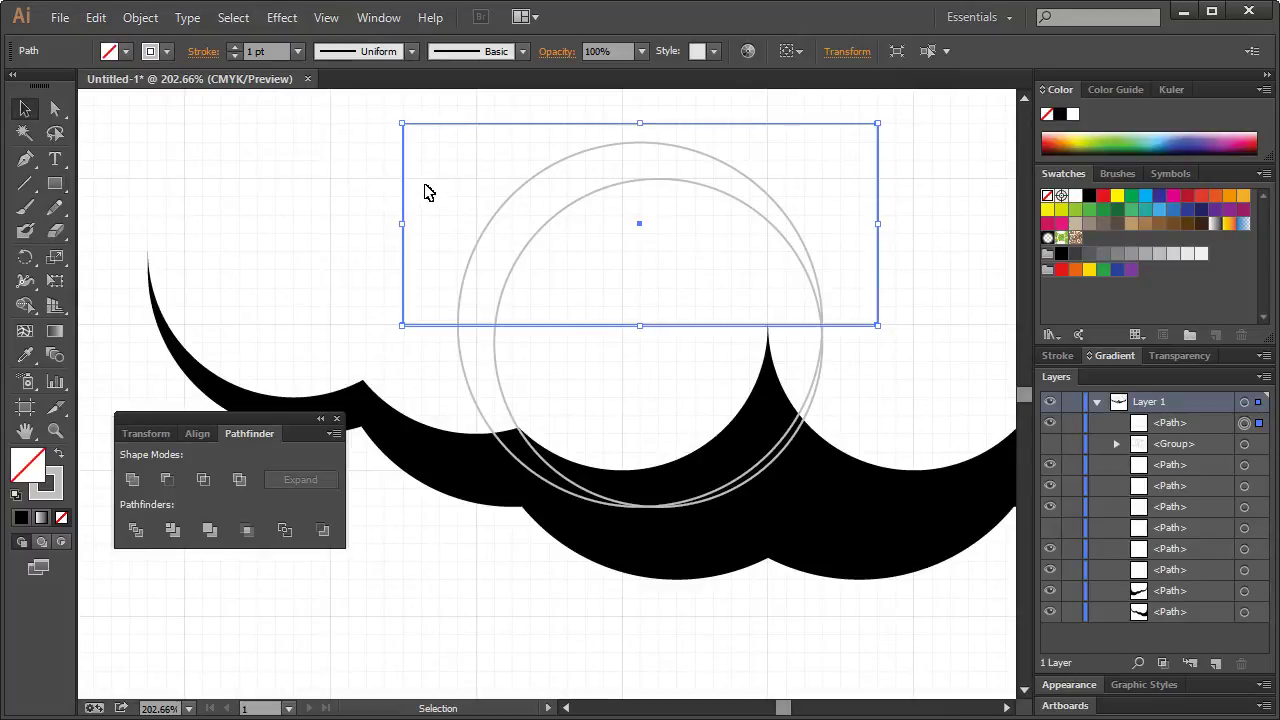
drag(380, 172, 572, 288)
key(shift+Up)
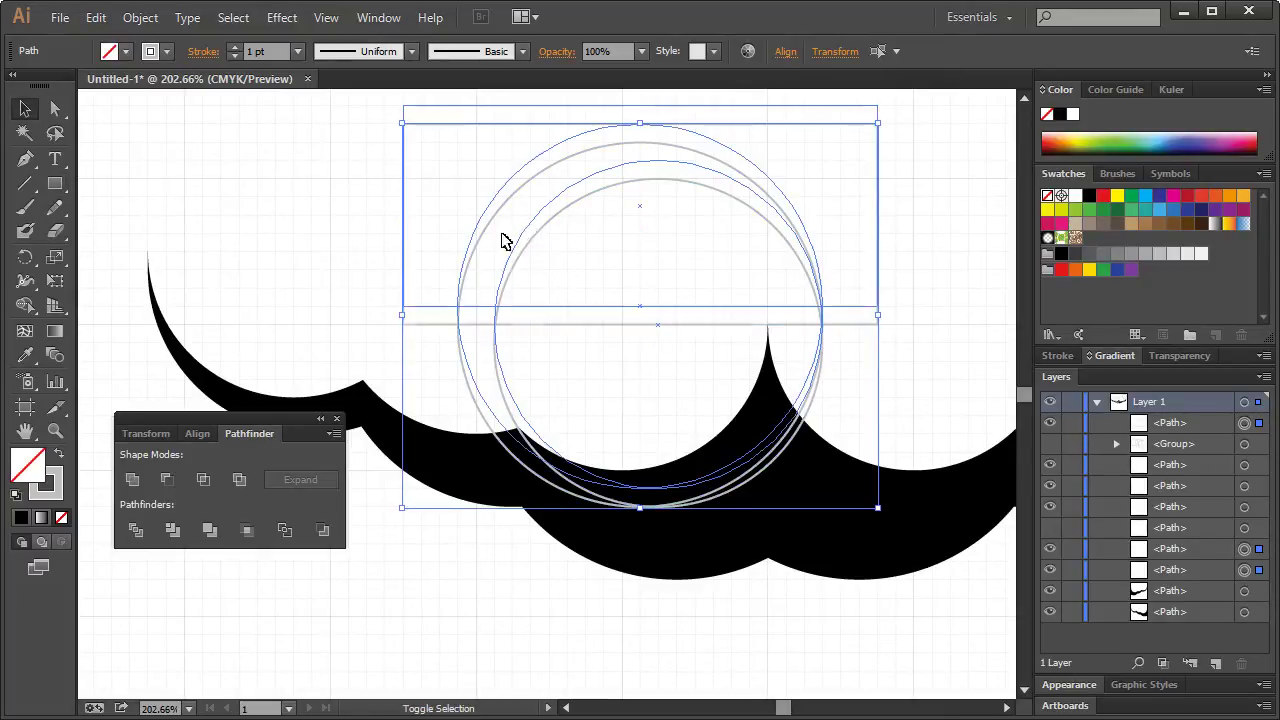
click(354, 251)
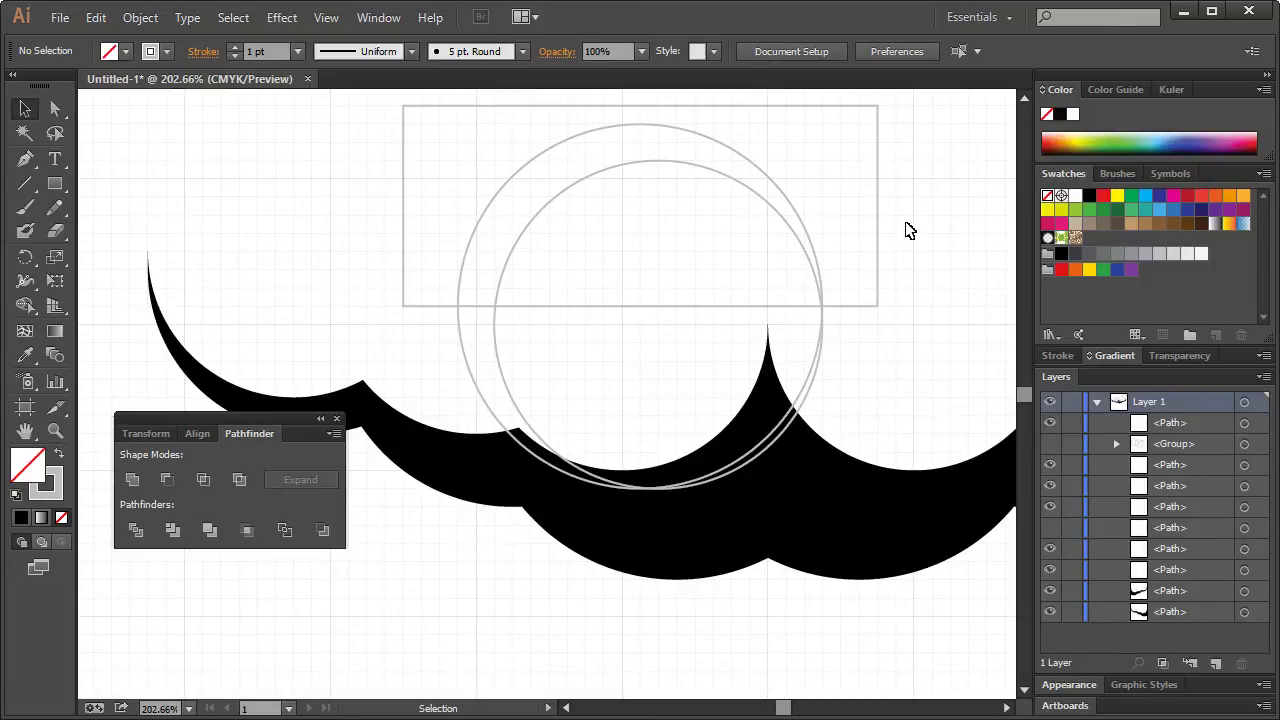
Cut the circles along the rectangle's edge with Object > Path > Divide Objects Below
click(876, 199)
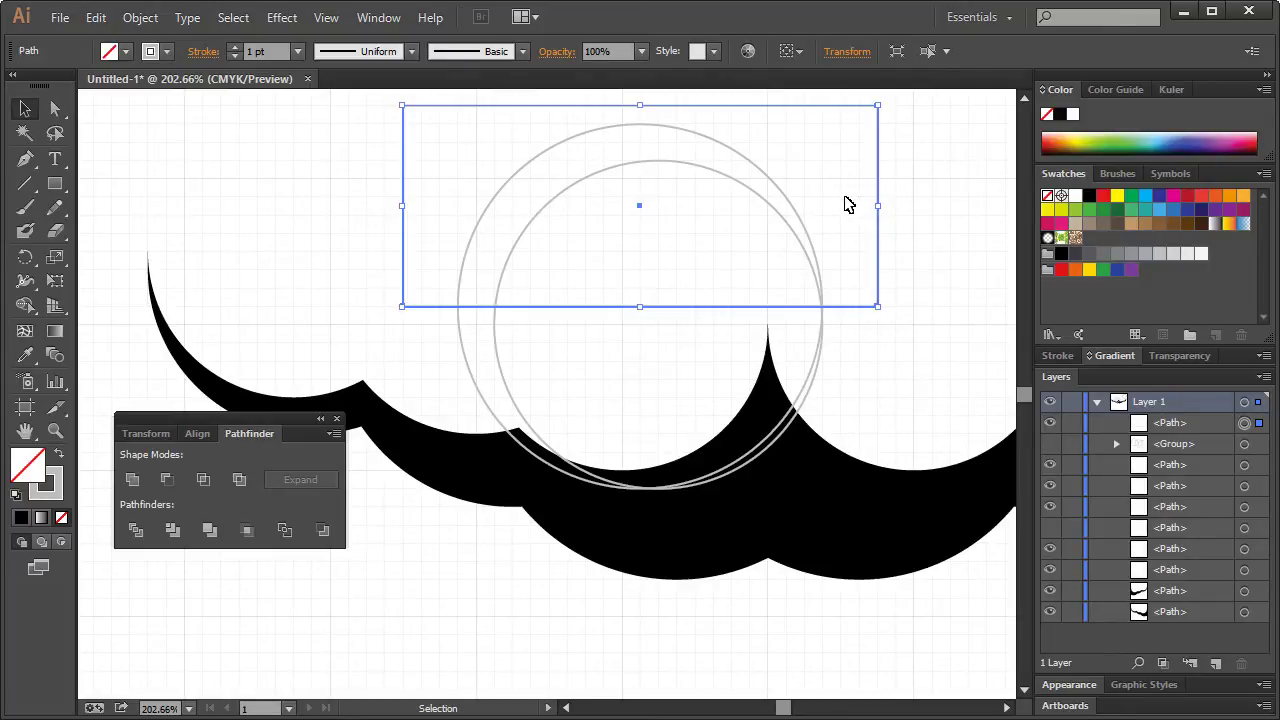
click(140, 17)
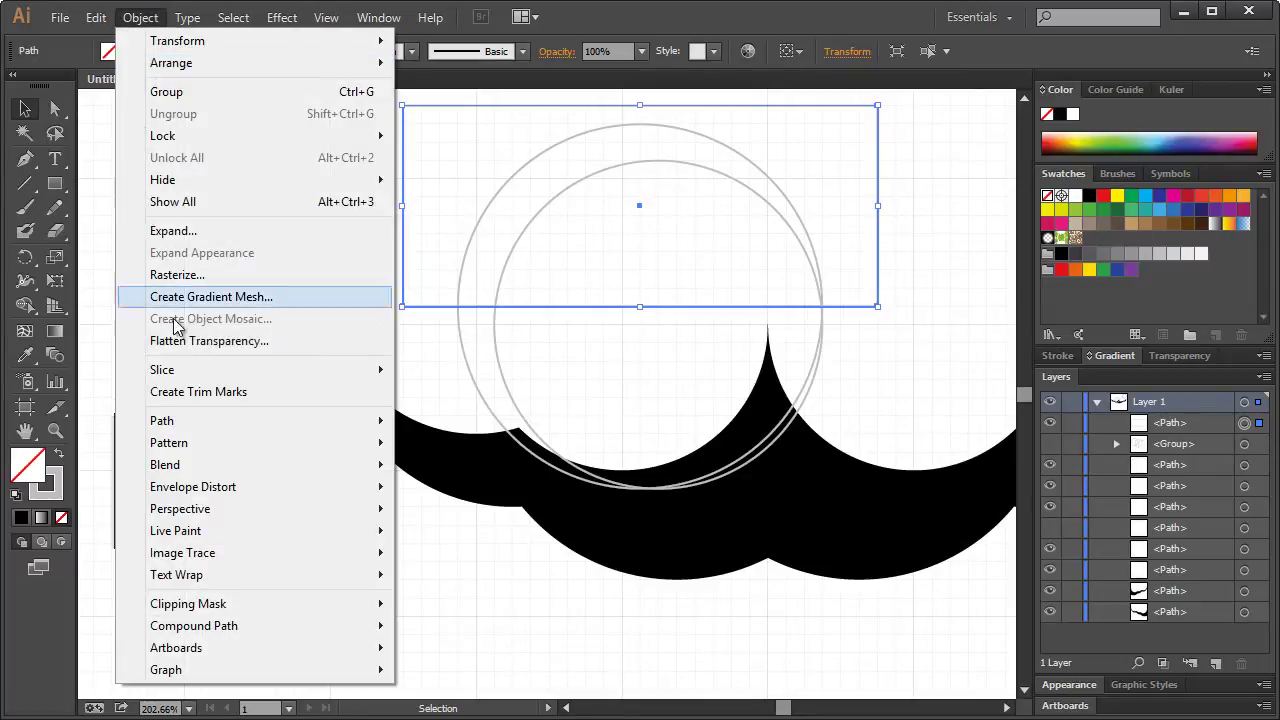
mouse_move(199, 421)
click(479, 588)
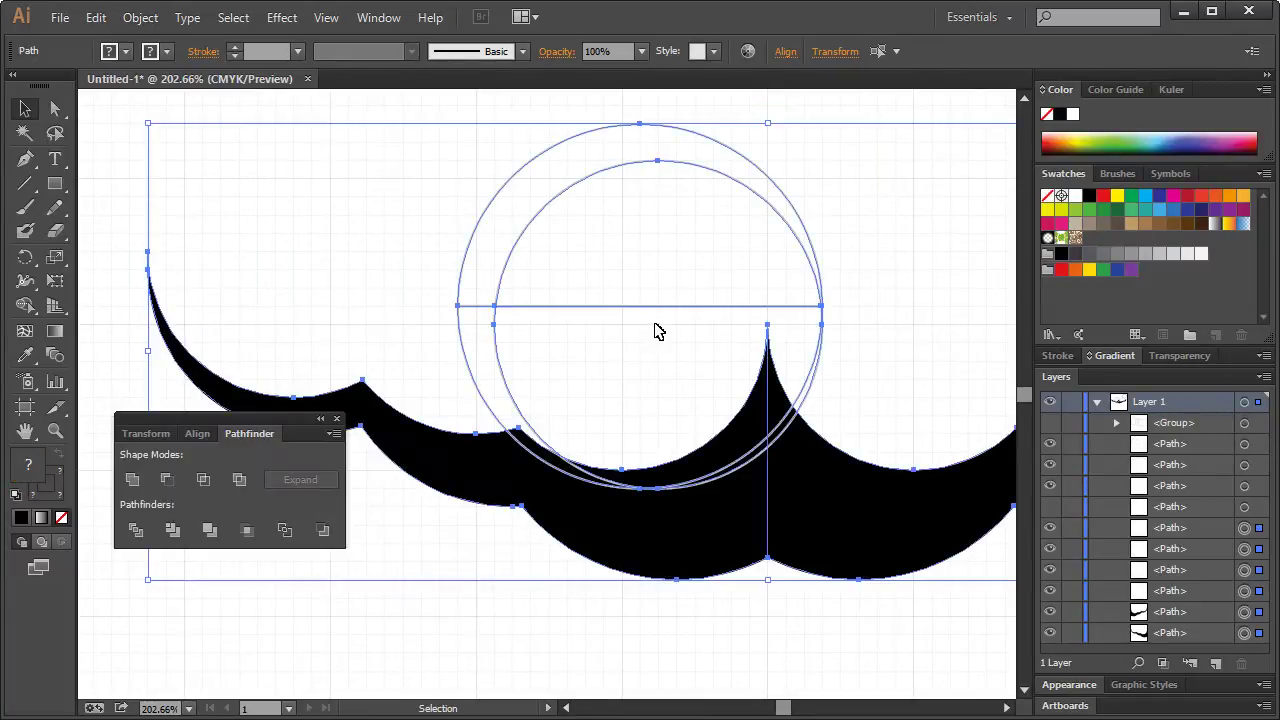
click(655, 345)
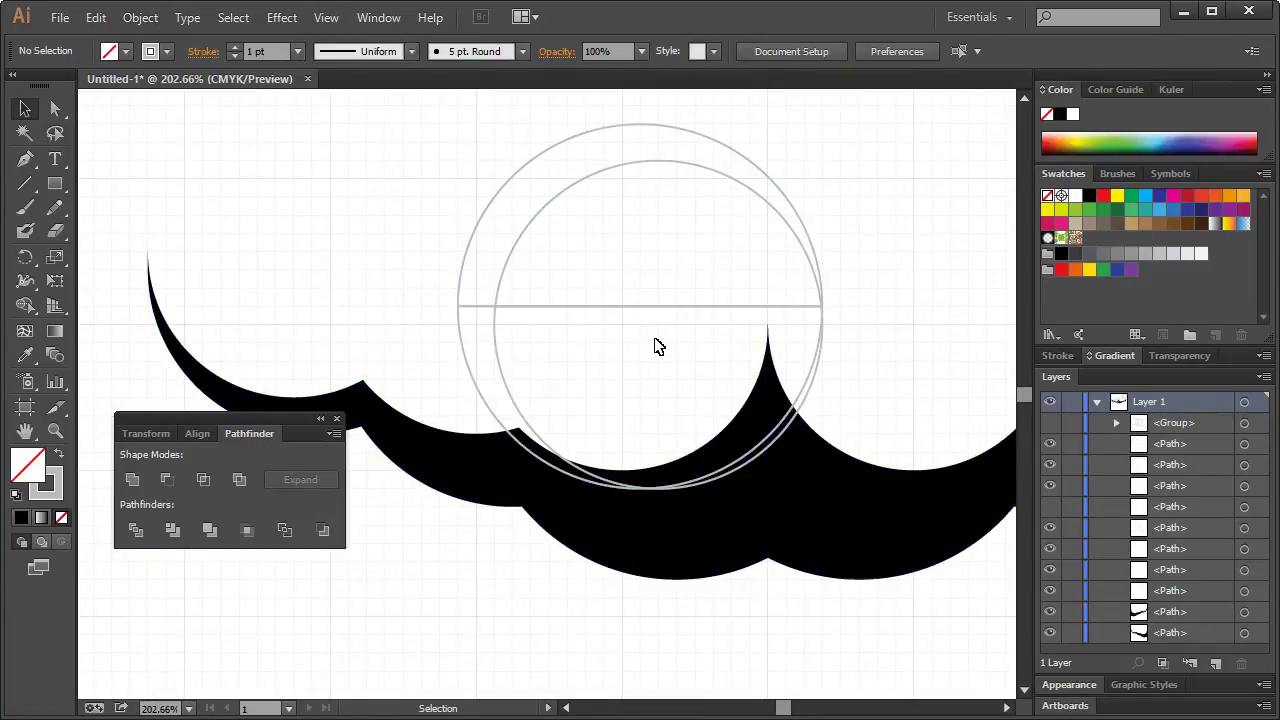
Delete the upper arcs of both circles, then undo a trial Unite of the halves
click(55, 108)
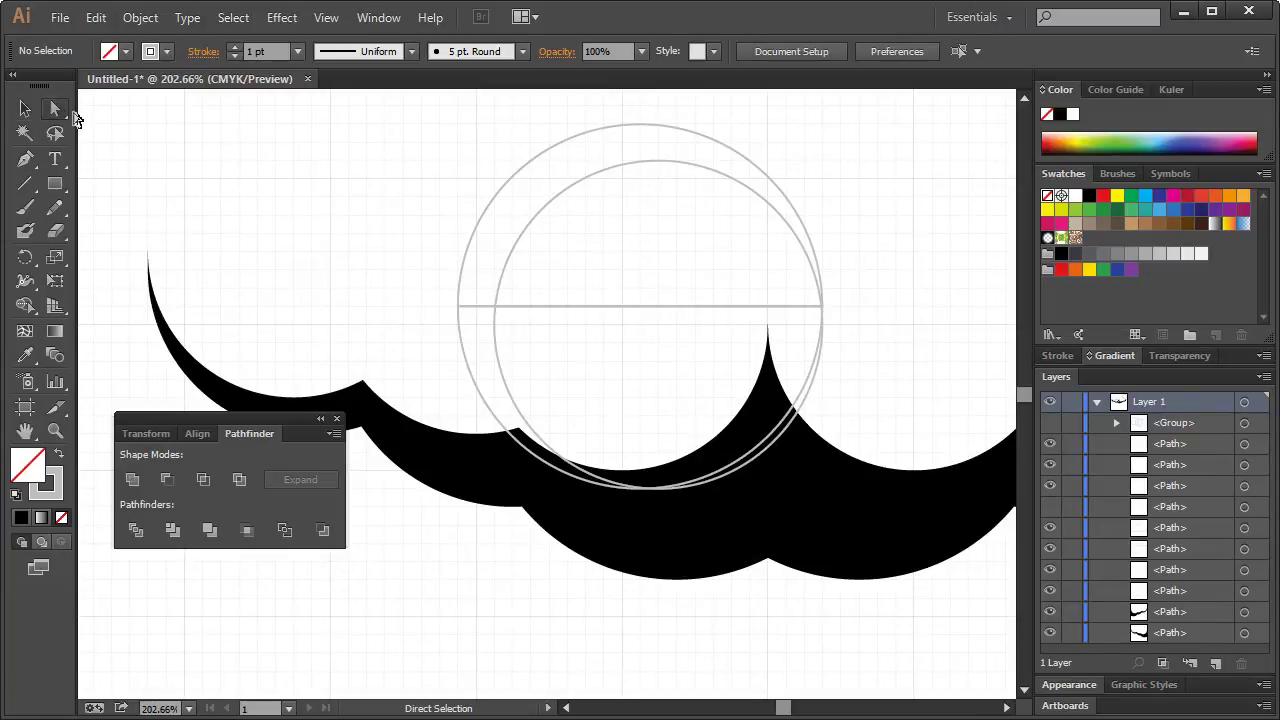
drag(391, 162, 842, 217)
key(Delete)
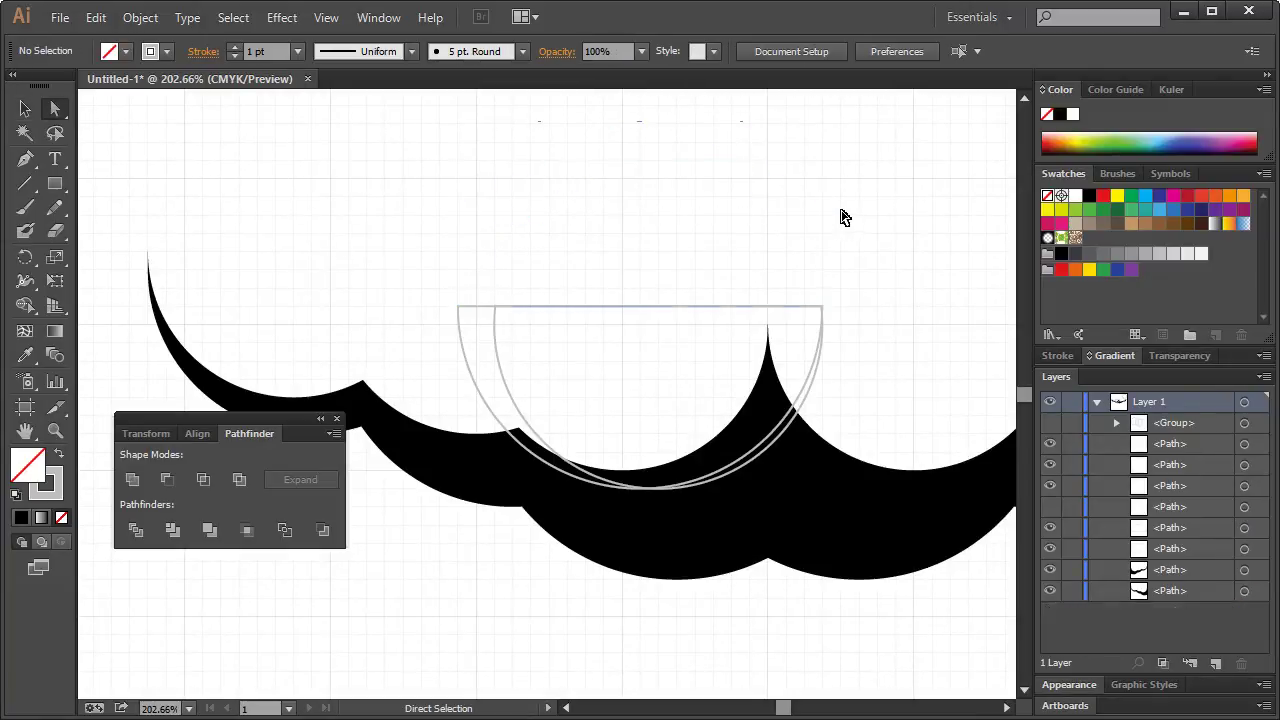
click(25, 108)
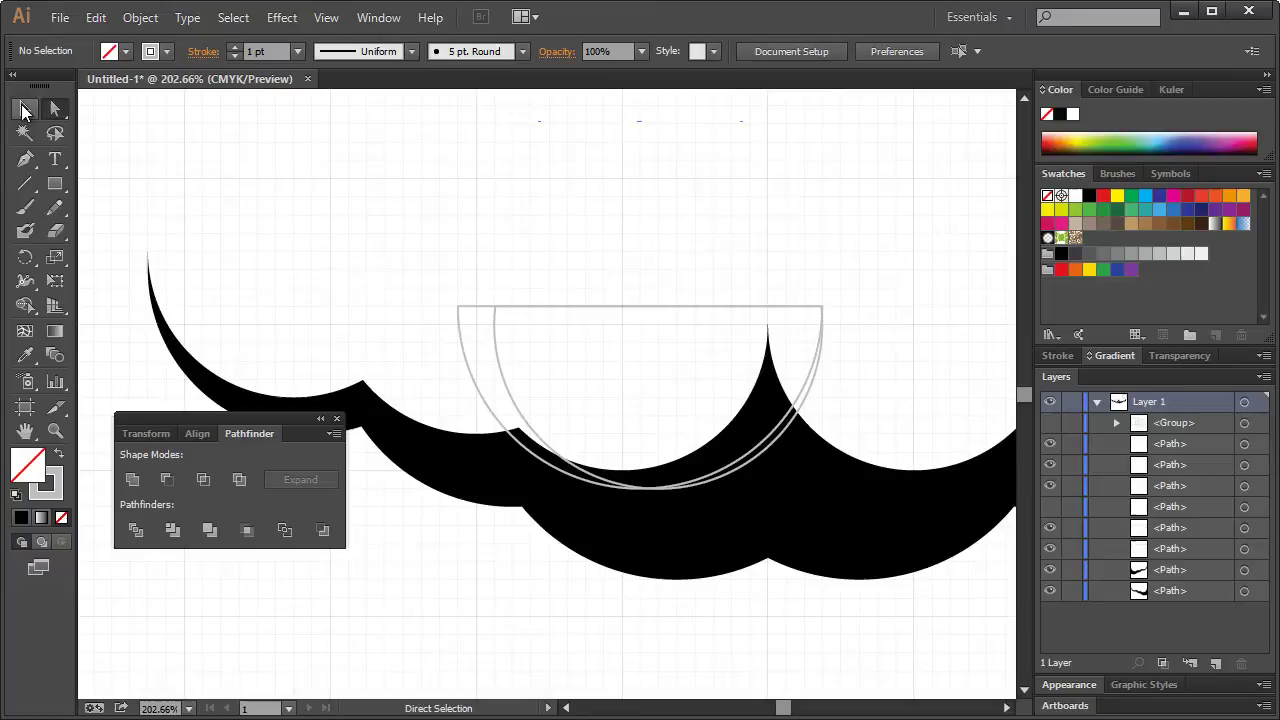
drag(552, 260, 607, 385)
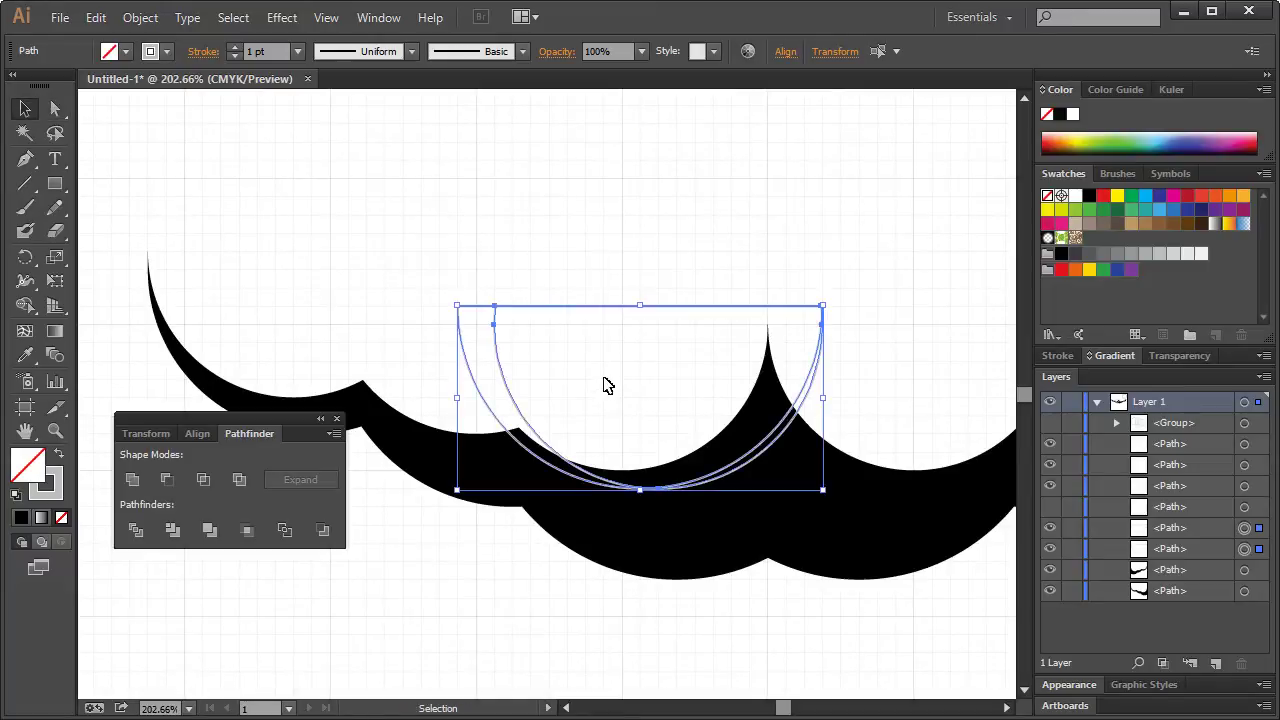
click(132, 479)
key(ctrl+z)
click(522, 232)
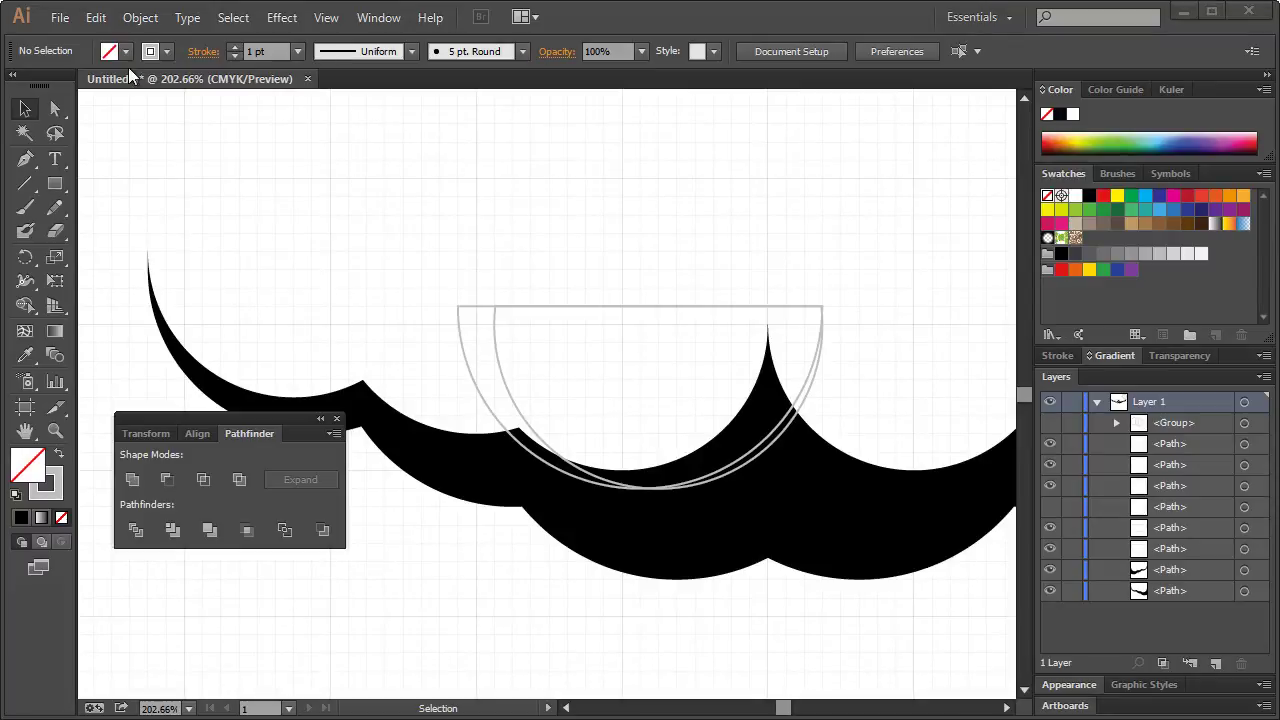
Delete the straight top edges at the right corners, leaving two open arcs
click(55, 108)
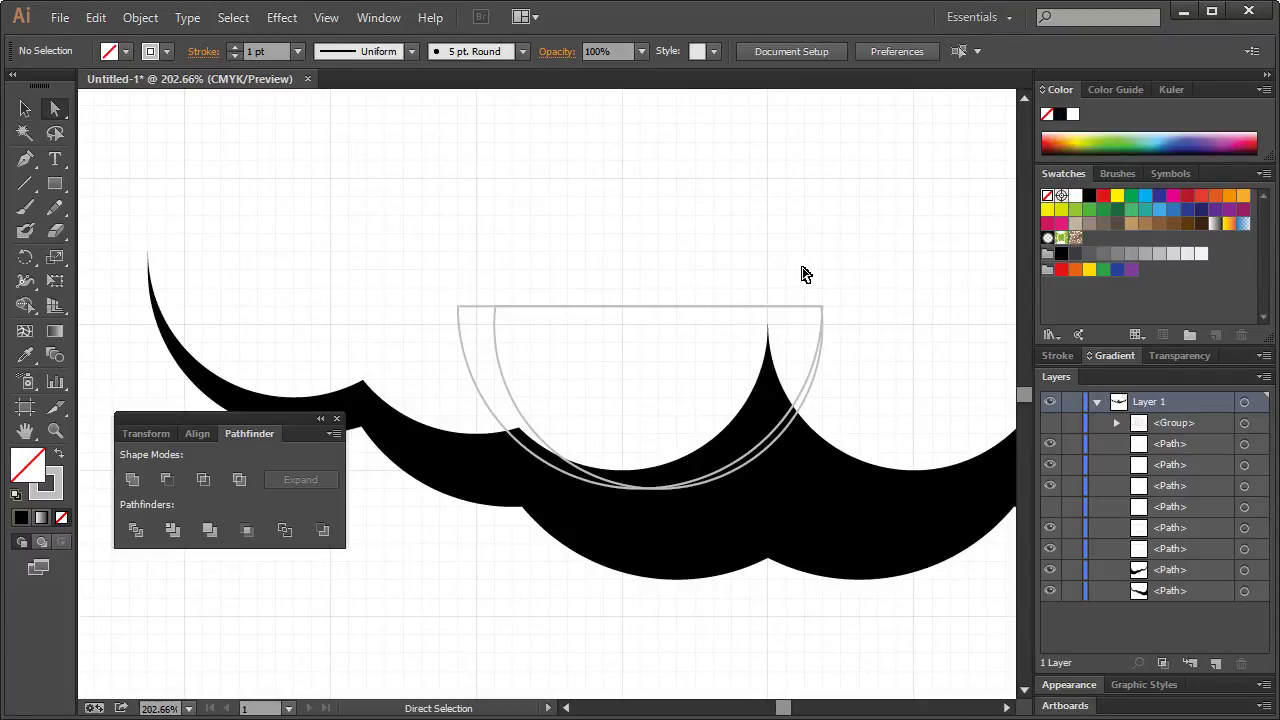
drag(808, 273, 815, 352)
key(Delete)
key(Delete)
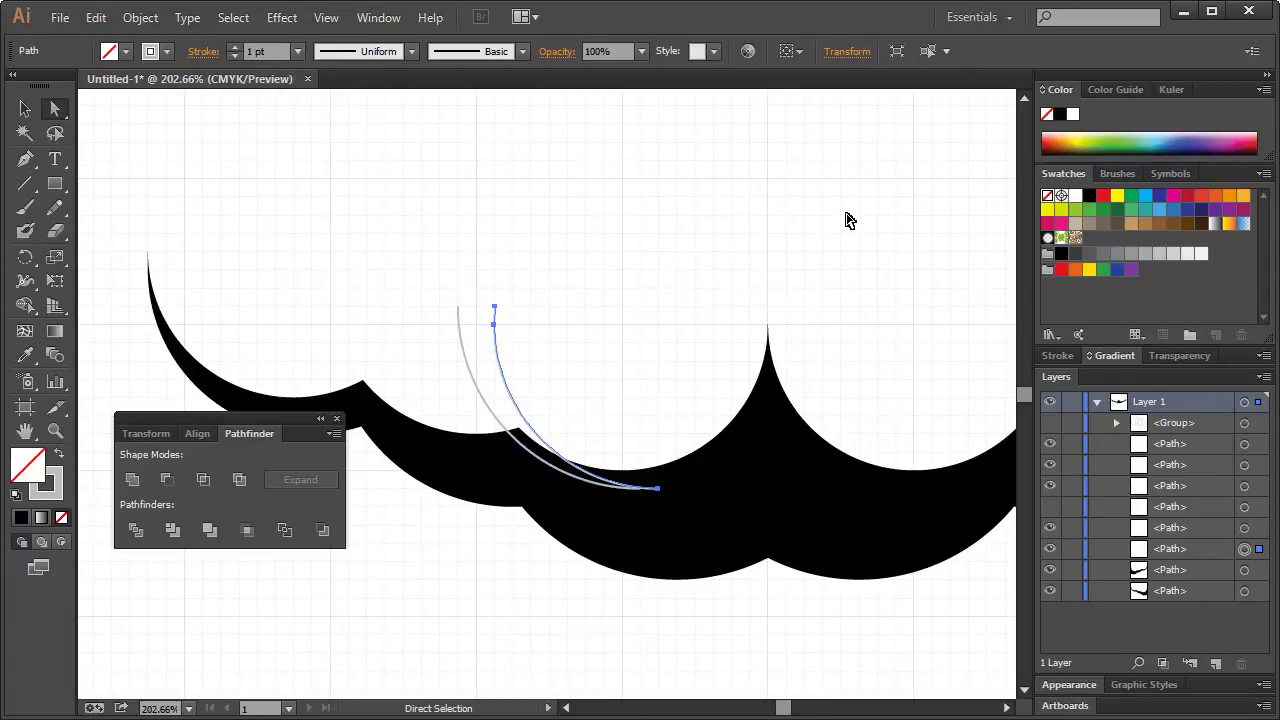
click(673, 235)
Join the two arcs' top endpoints with the Pen tool and curve the crescent's tip
click(25, 159)
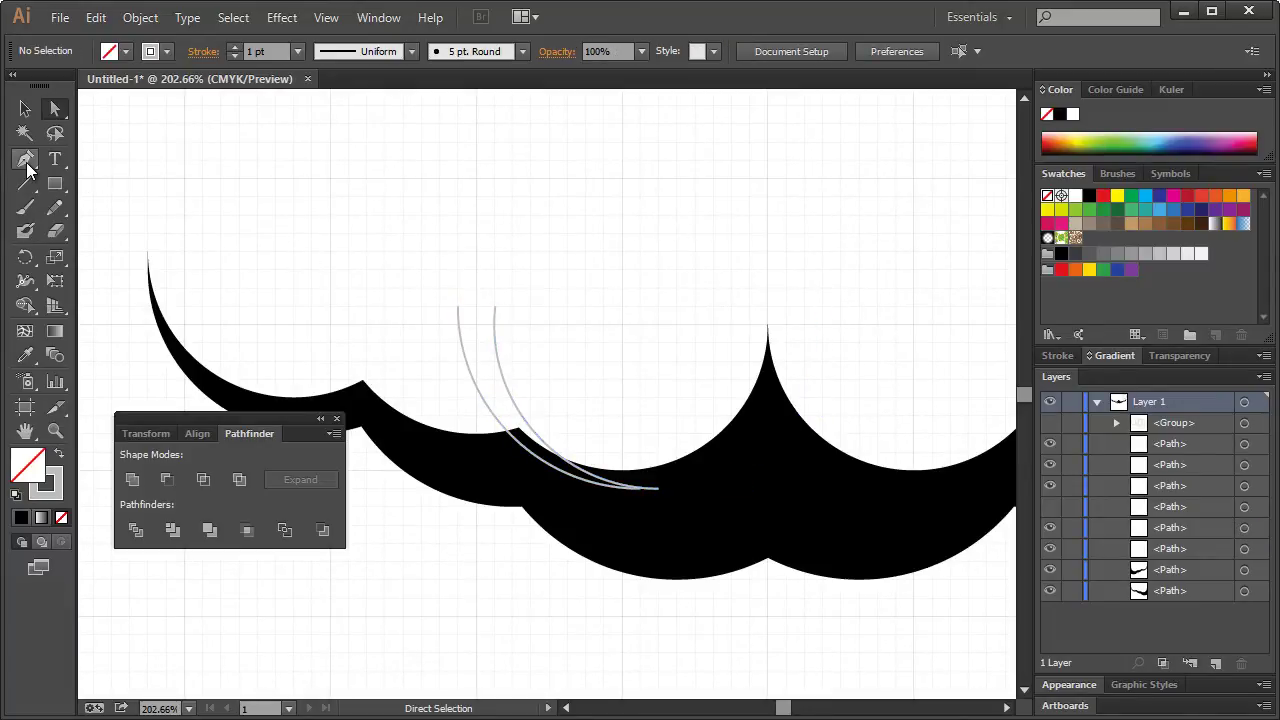
click(494, 307)
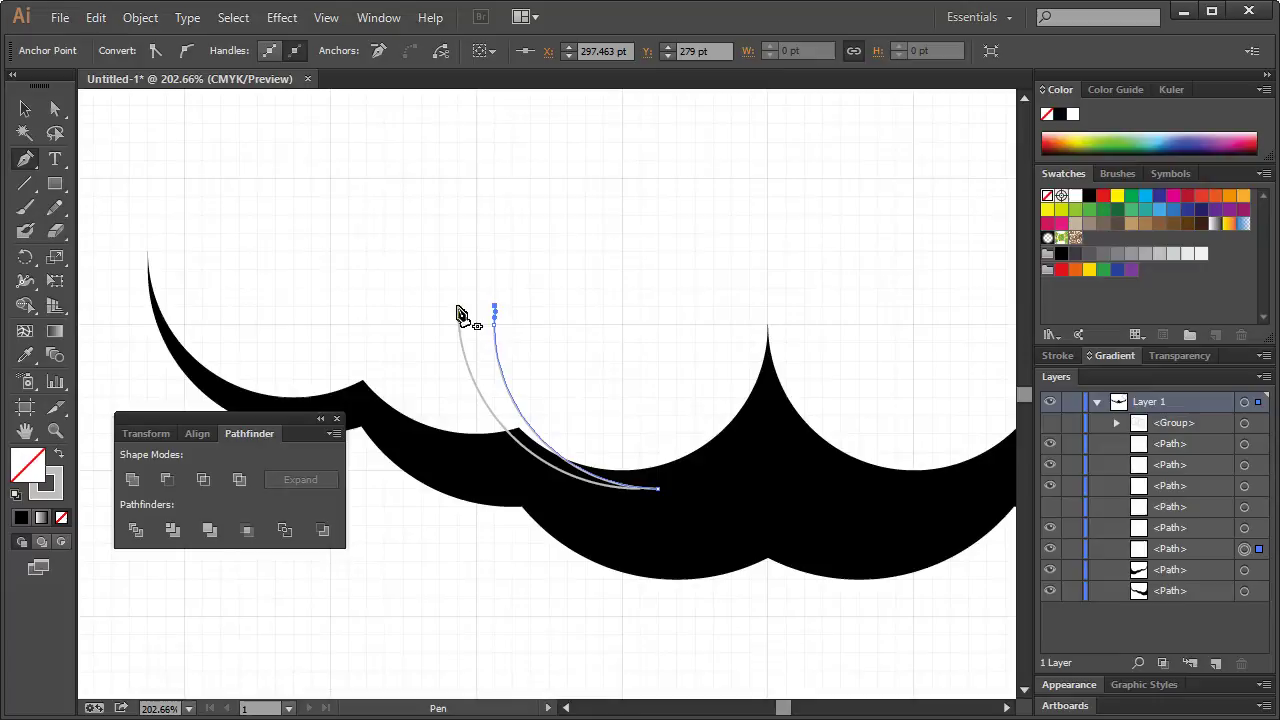
click(458, 306)
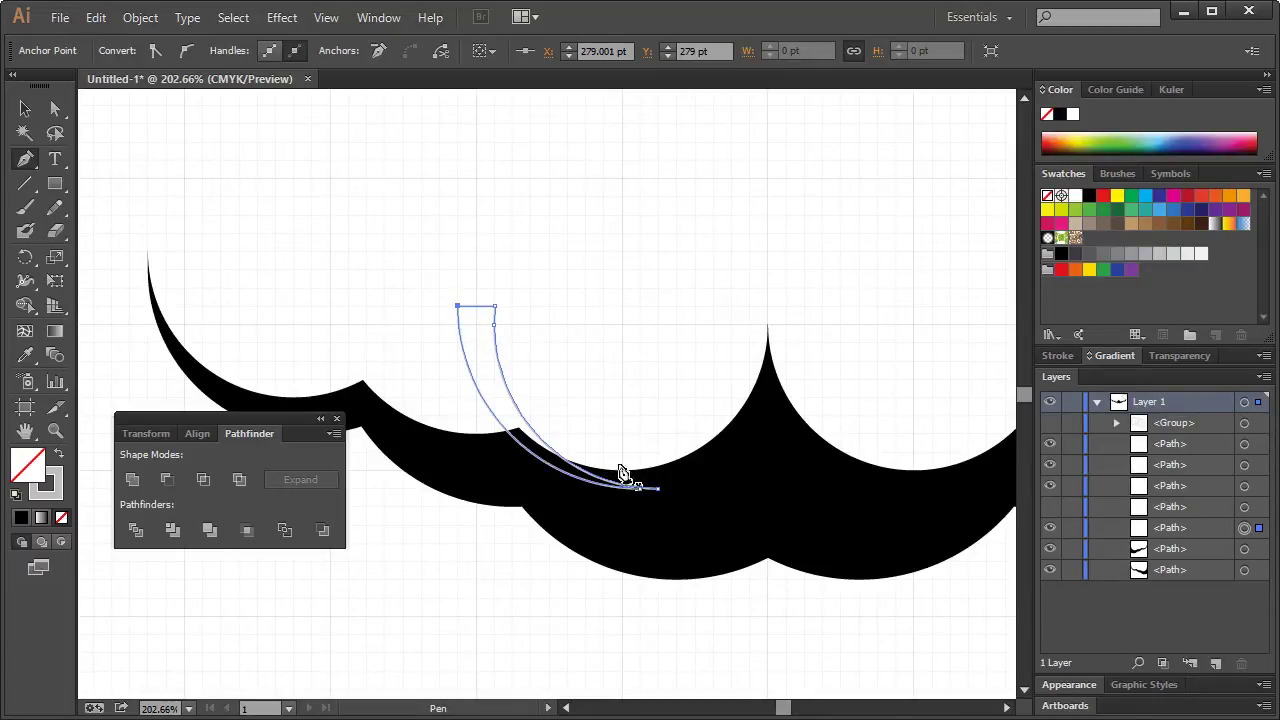
drag(641, 496, 670, 500)
Fill the crescent with white and set its stroke to none
click(25, 108)
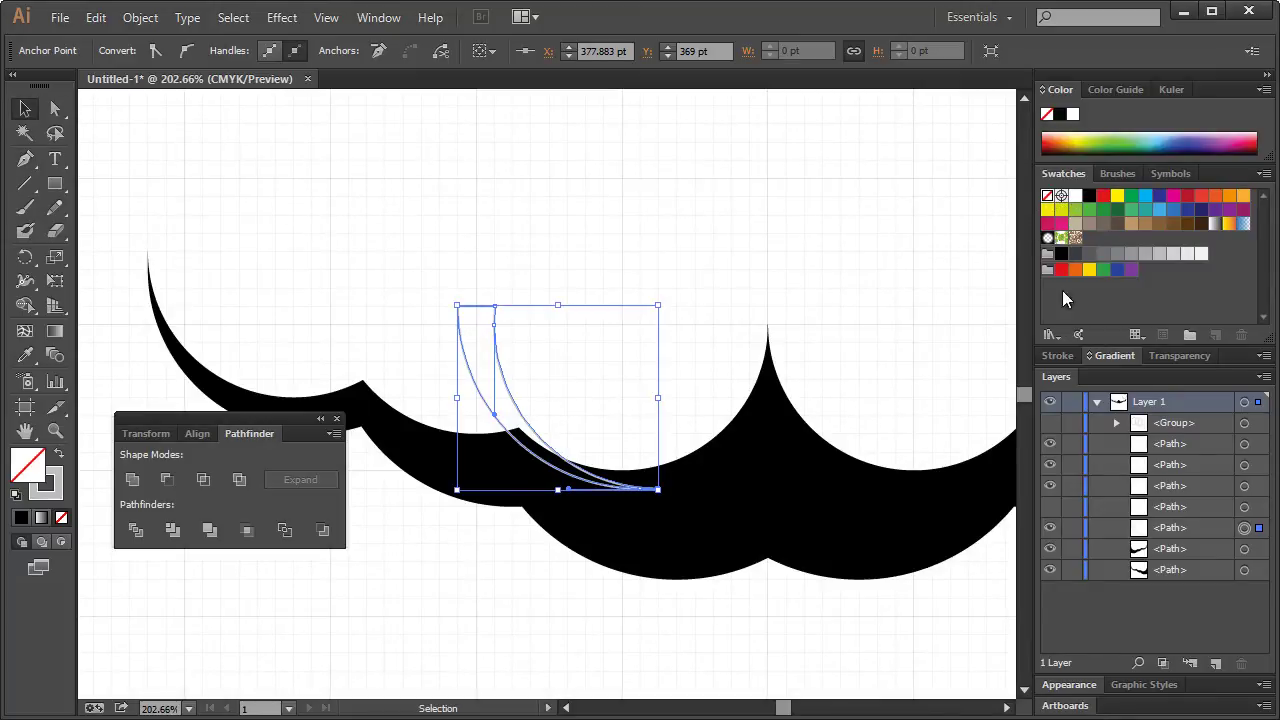
click(1072, 115)
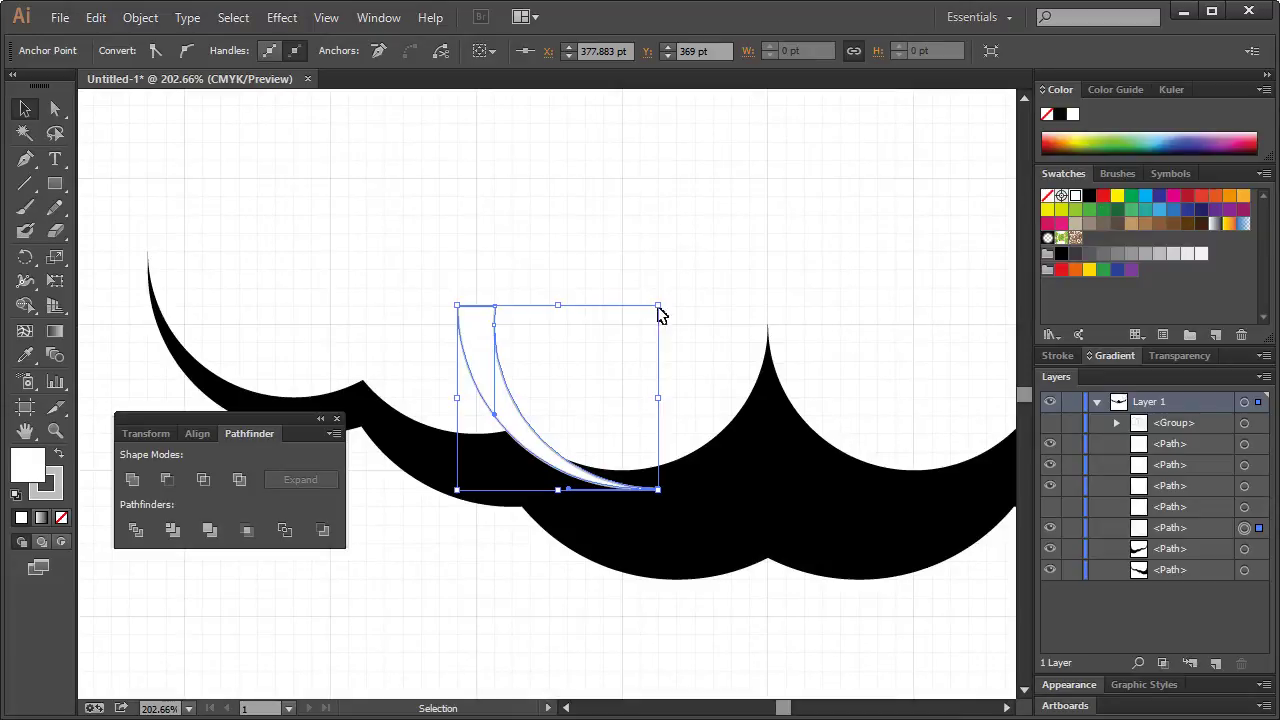
click(58, 487)
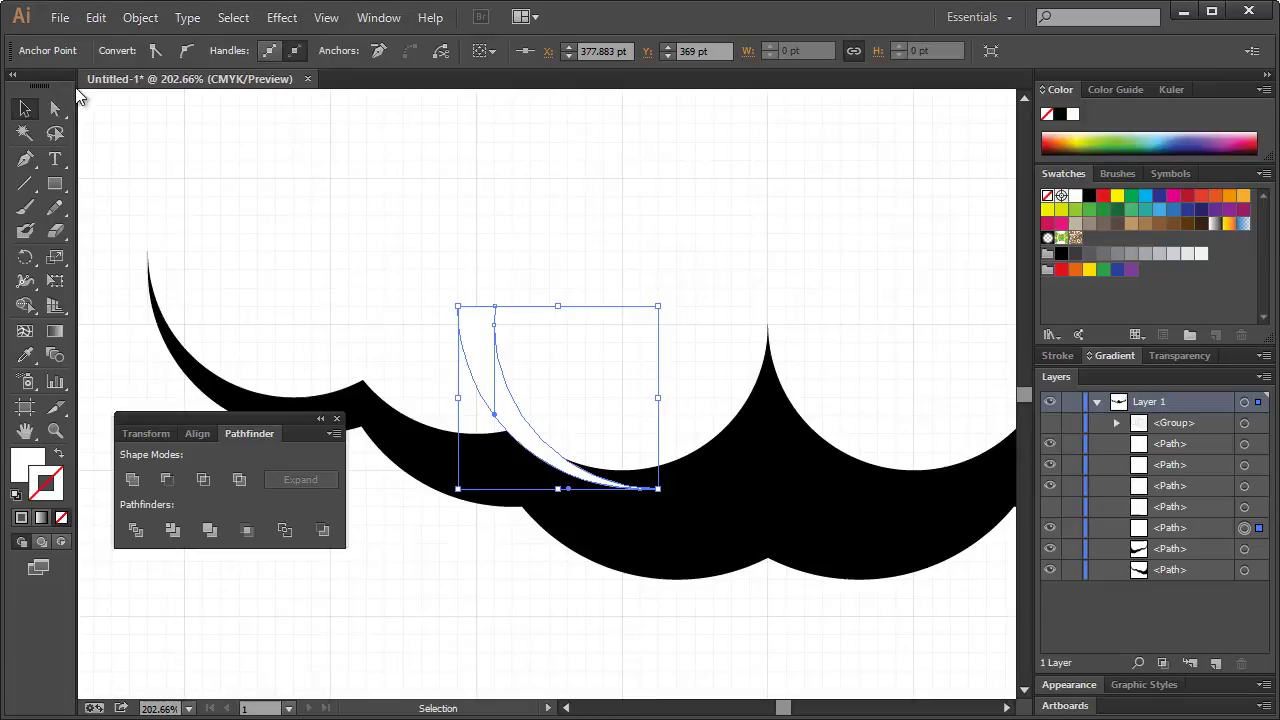
click(296, 206)
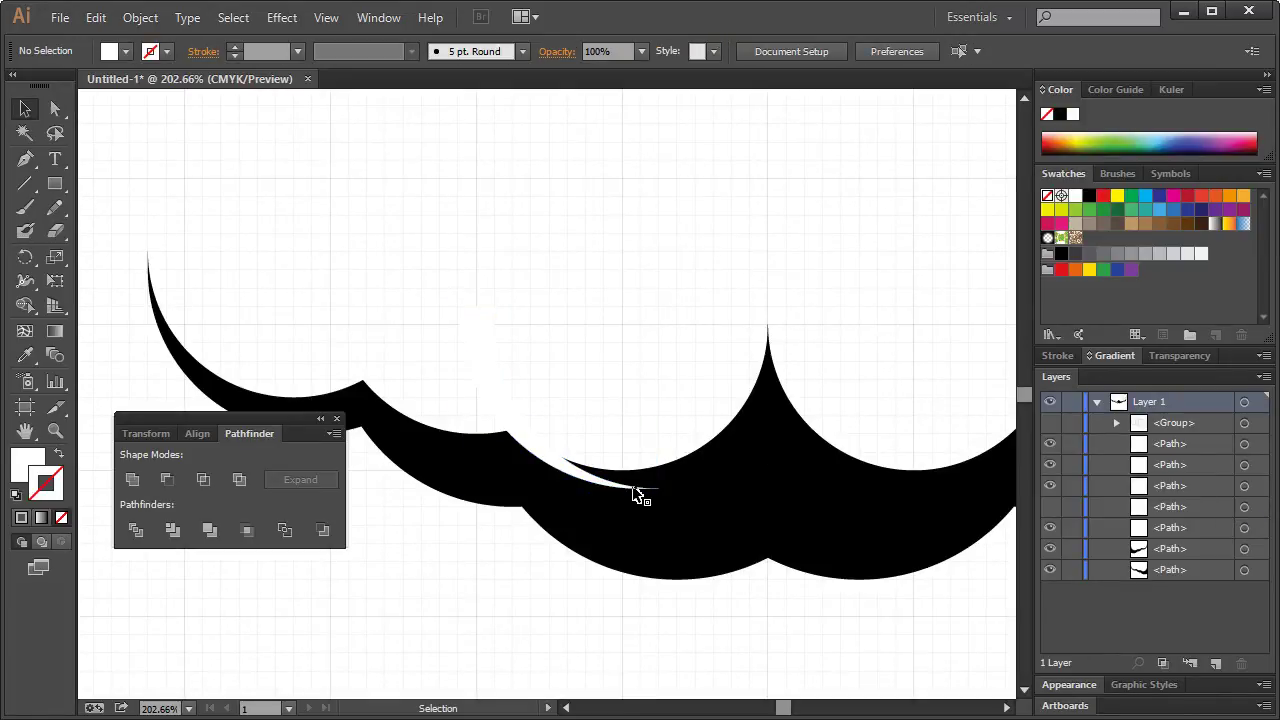
Zoom to the crescent, select it with the black wave shape, and apply Minus Front
key(ctrl+1)
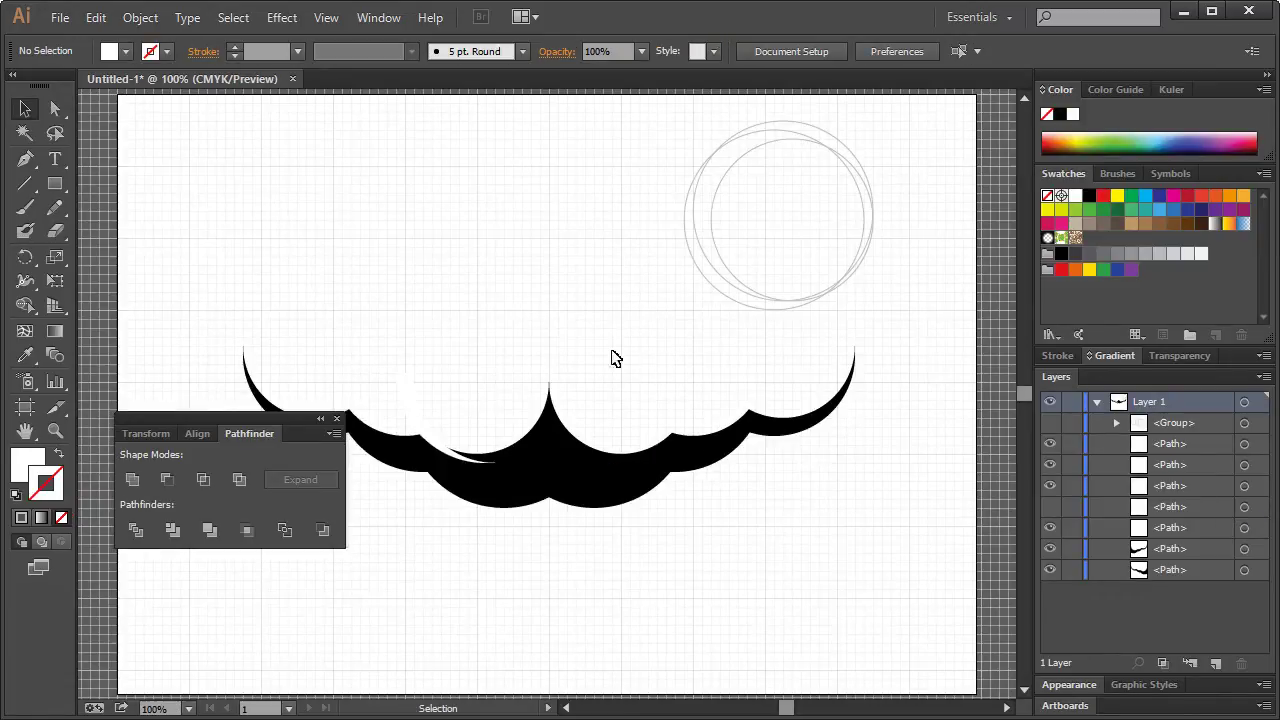
click(55, 430)
drag(288, 293, 587, 542)
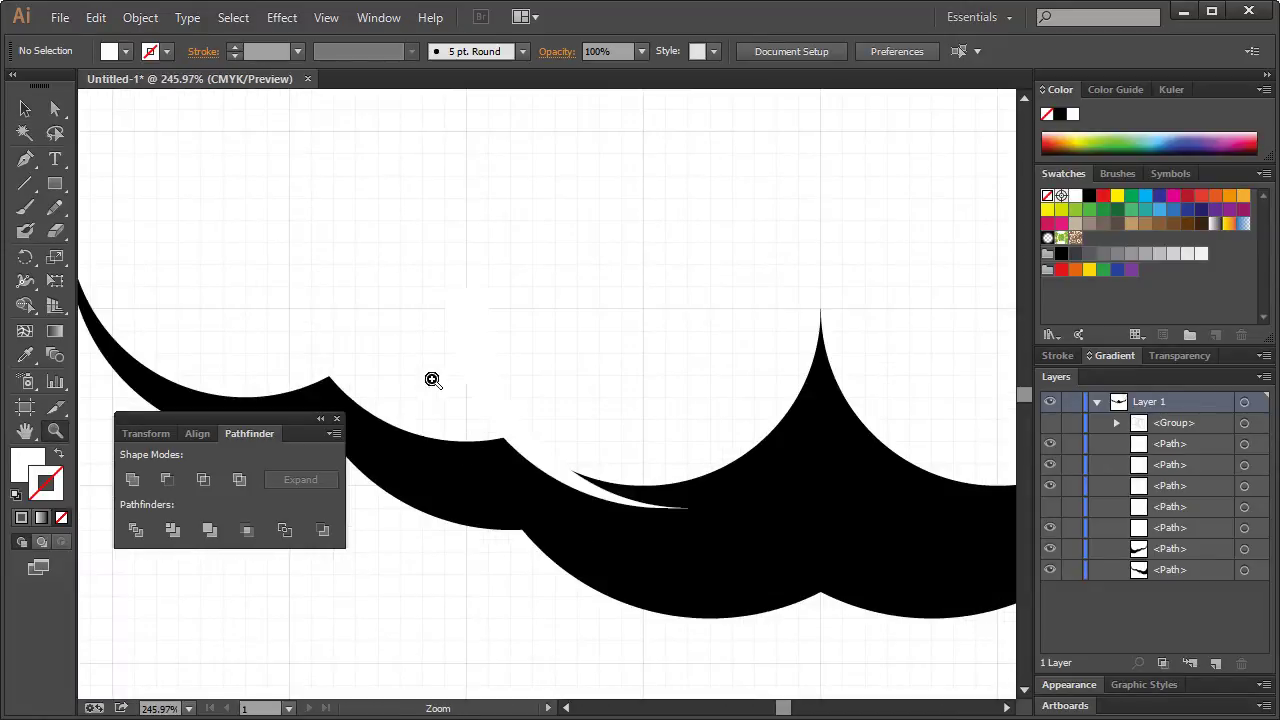
click(25, 108)
click(557, 469)
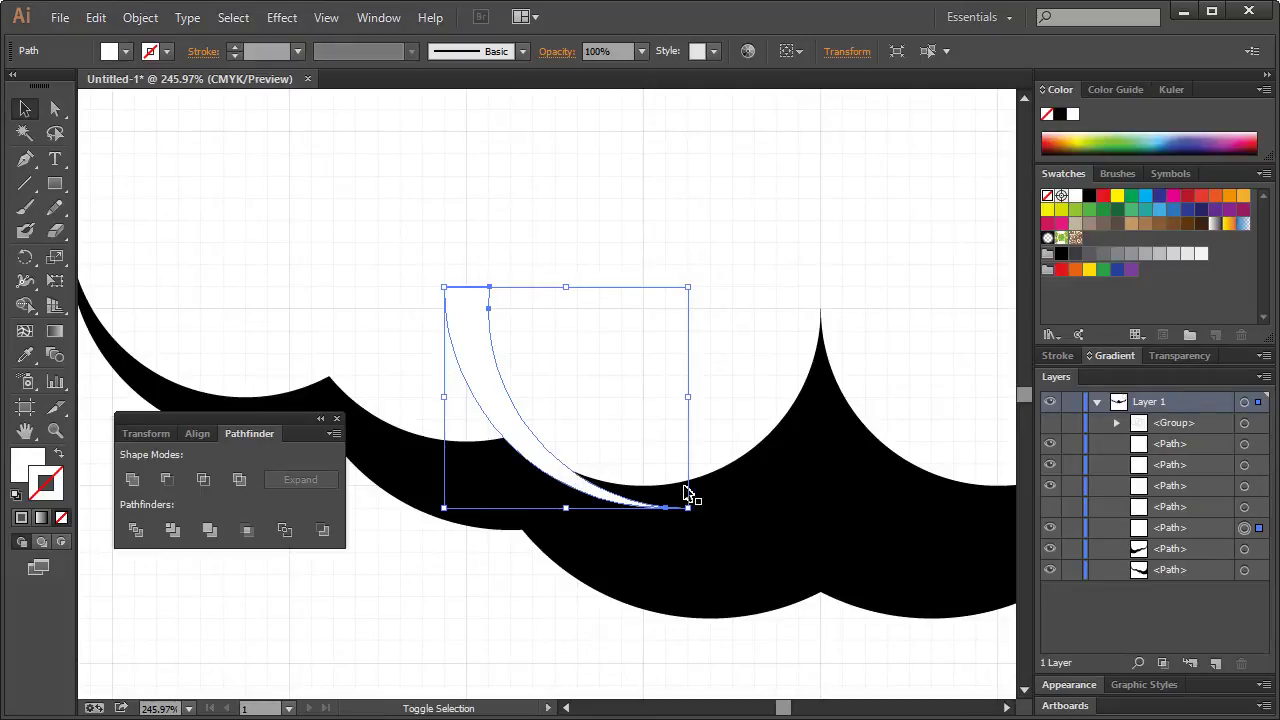
shift+click(745, 492)
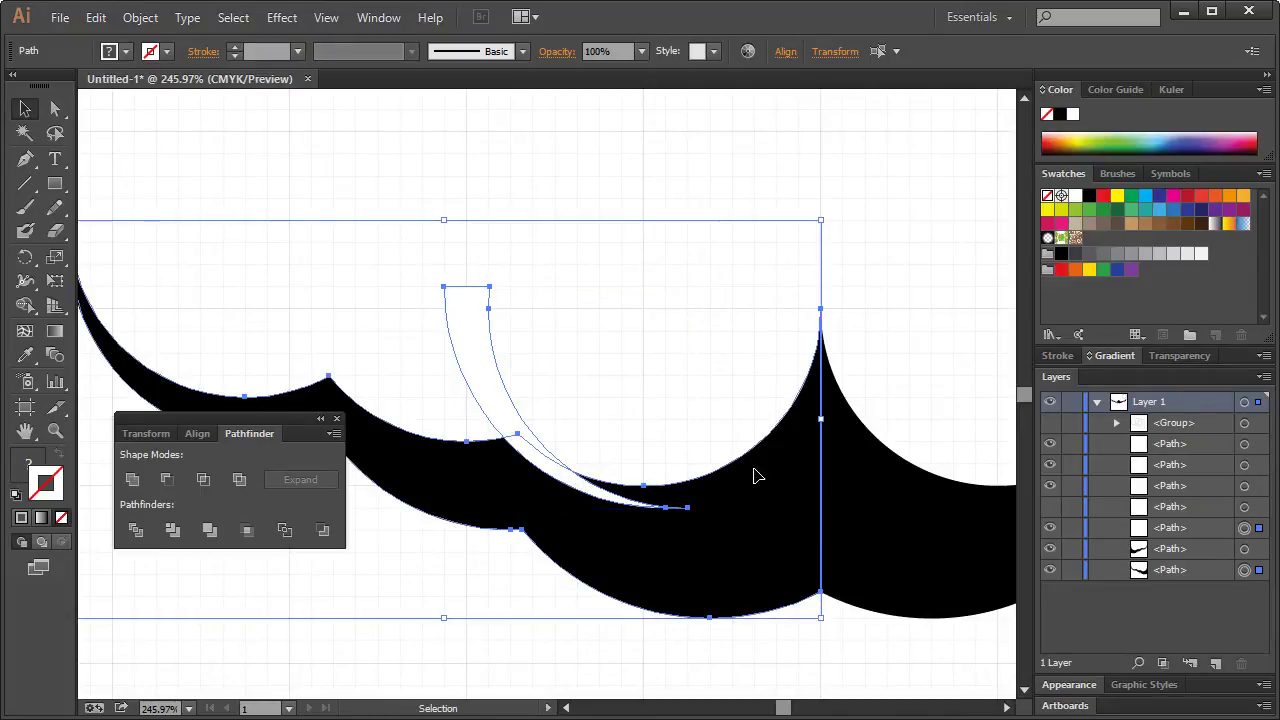
click(167, 481)
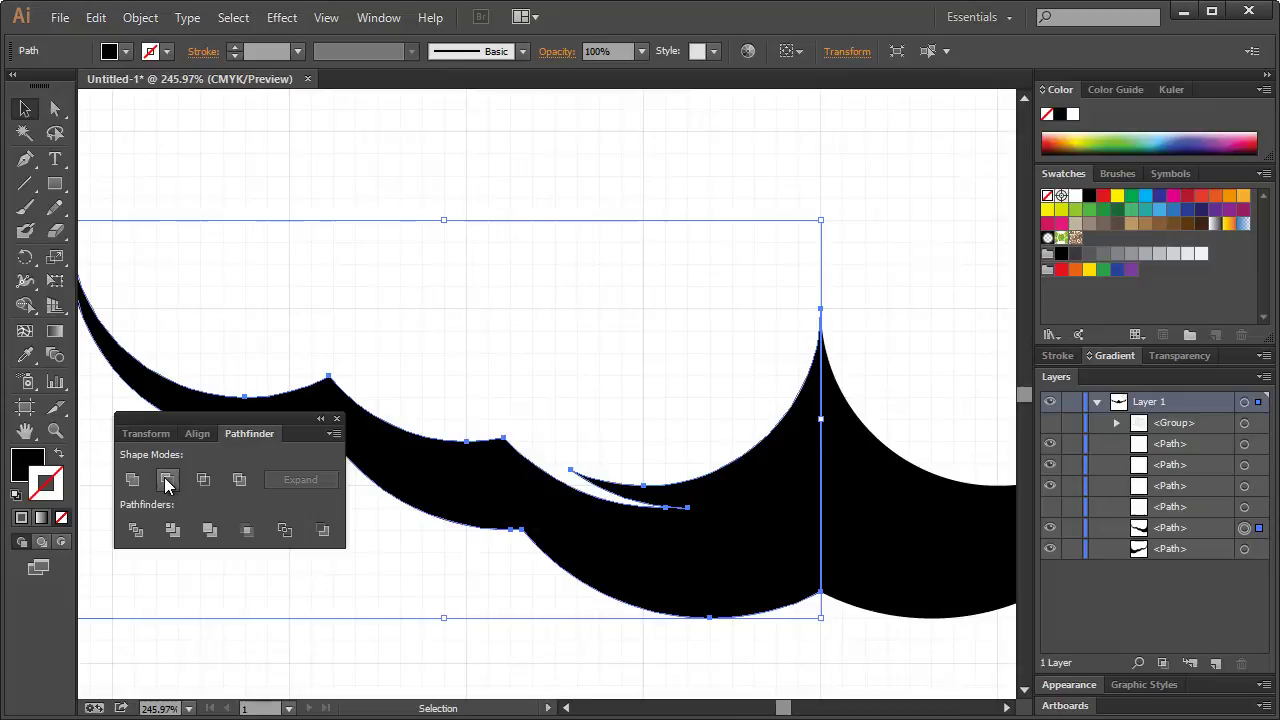
click(376, 322)
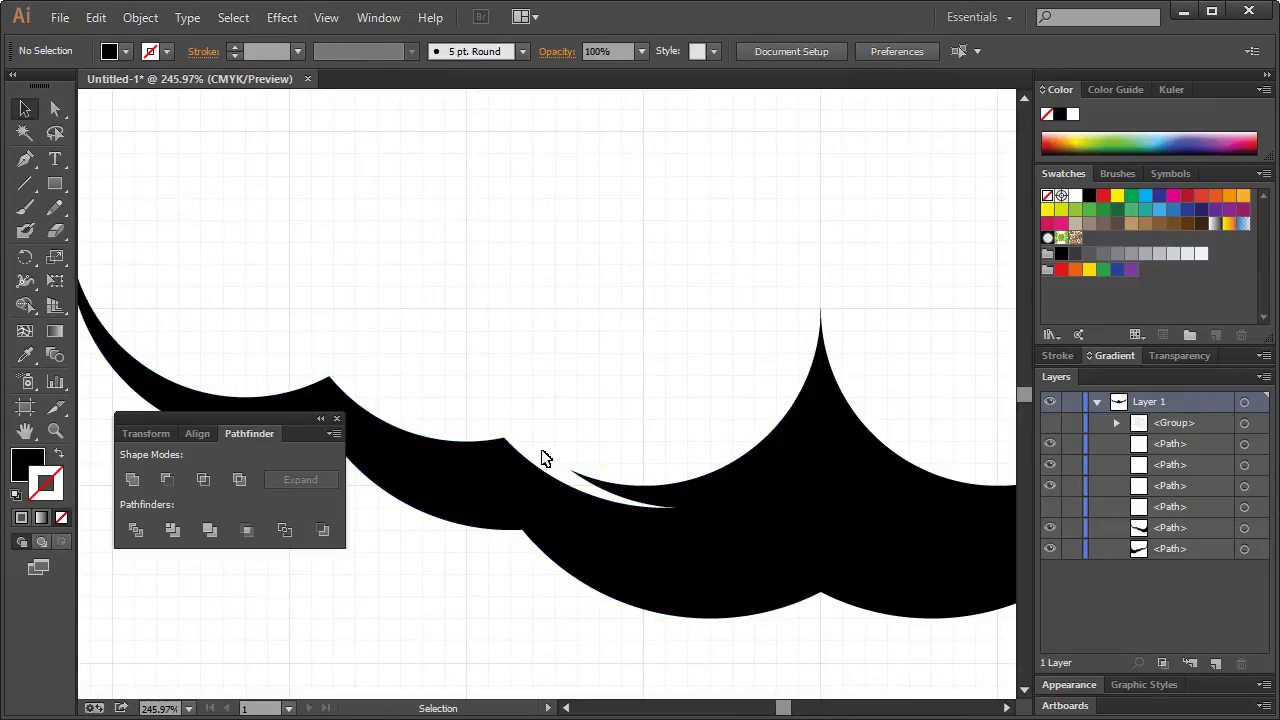
Show the hidden guide circle layer again and delete the middle guide circle
click(1052, 506)
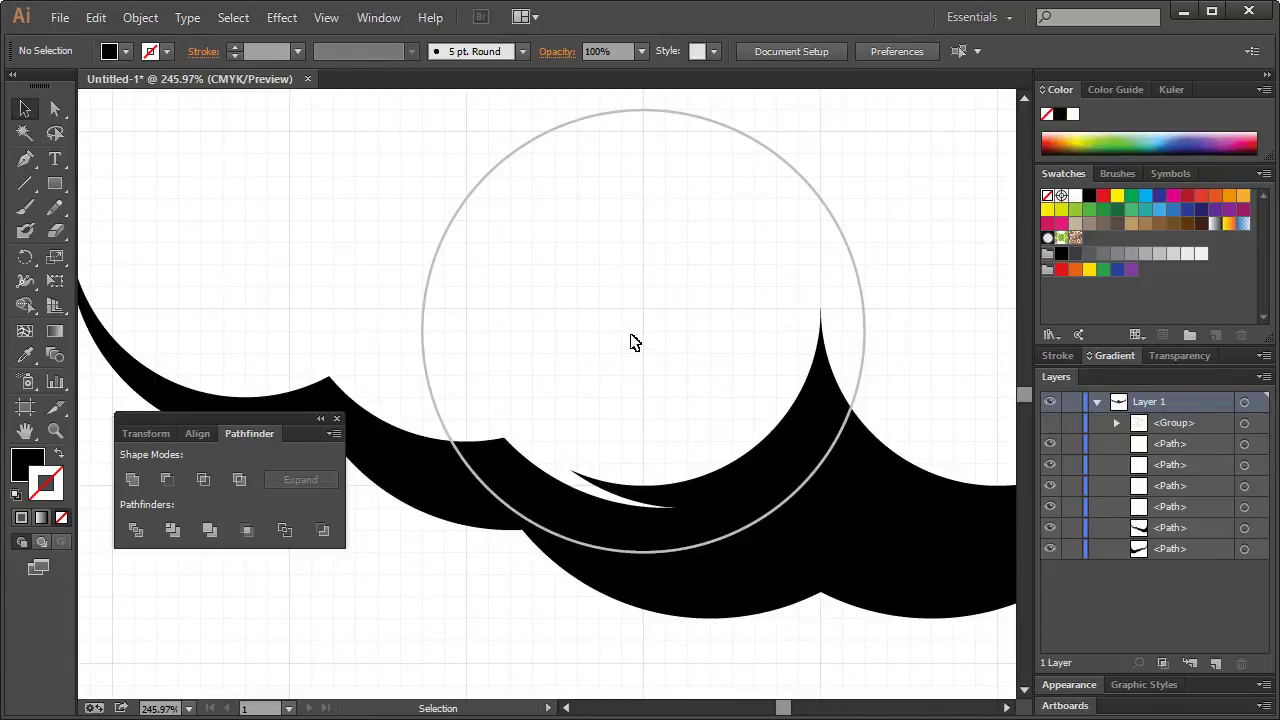
scroll(634, 337, down, 1)
scroll(634, 337, up, 1)
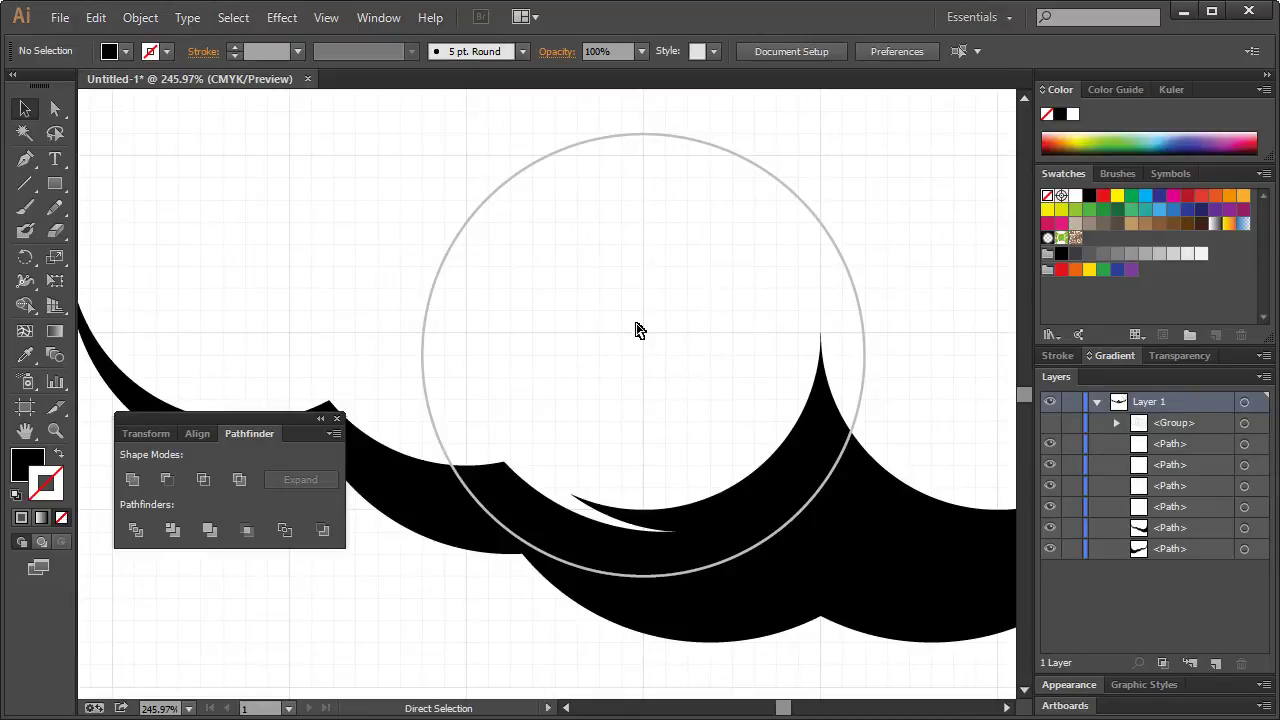
key(ctrl+1)
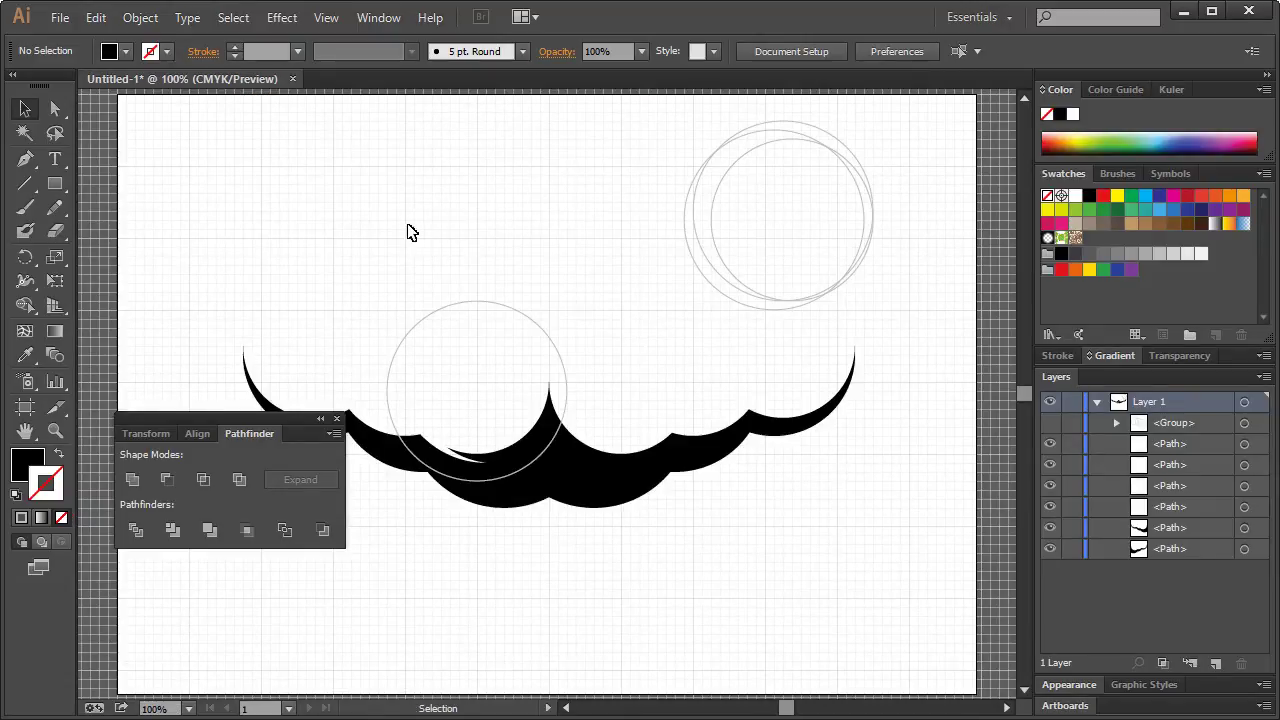
drag(408, 232, 544, 338)
key(Delete)
Move the three circles onto the design's central peak, nudge them right, and delete the inner one
drag(657, 151, 417, 366)
click(55, 431)
drag(313, 257, 570, 551)
click(25, 108)
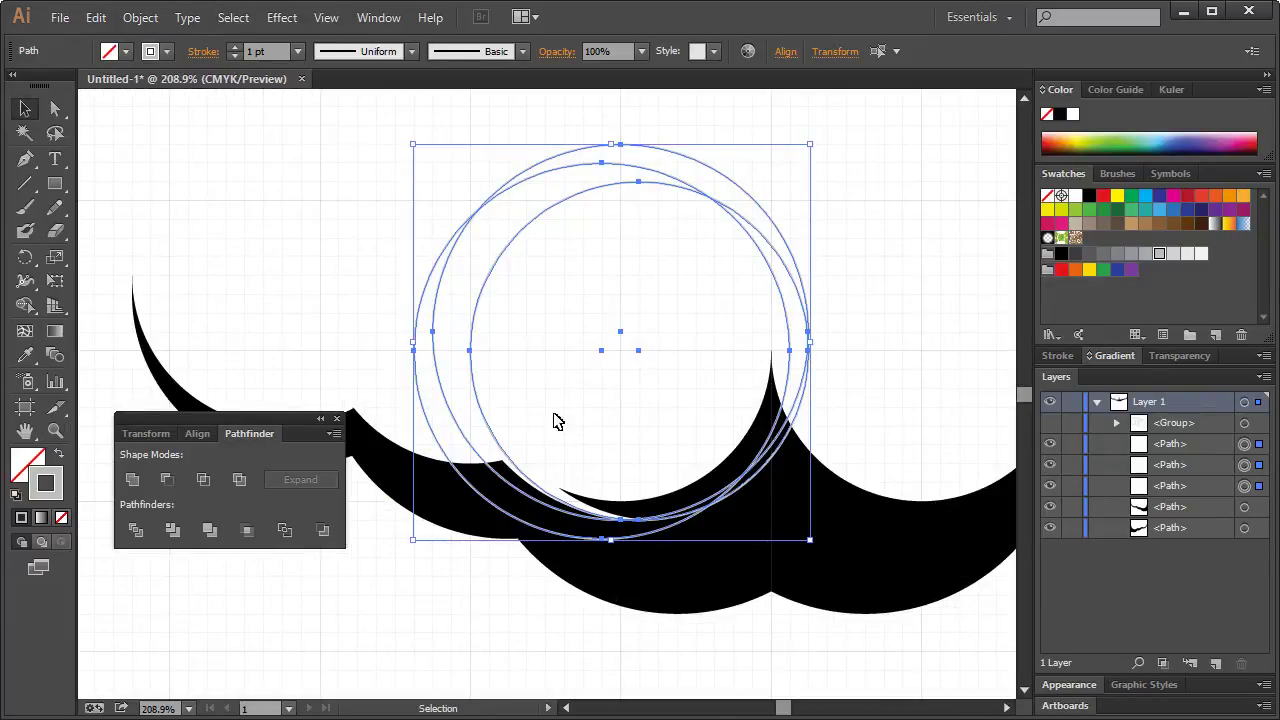
drag(476, 340, 492, 347)
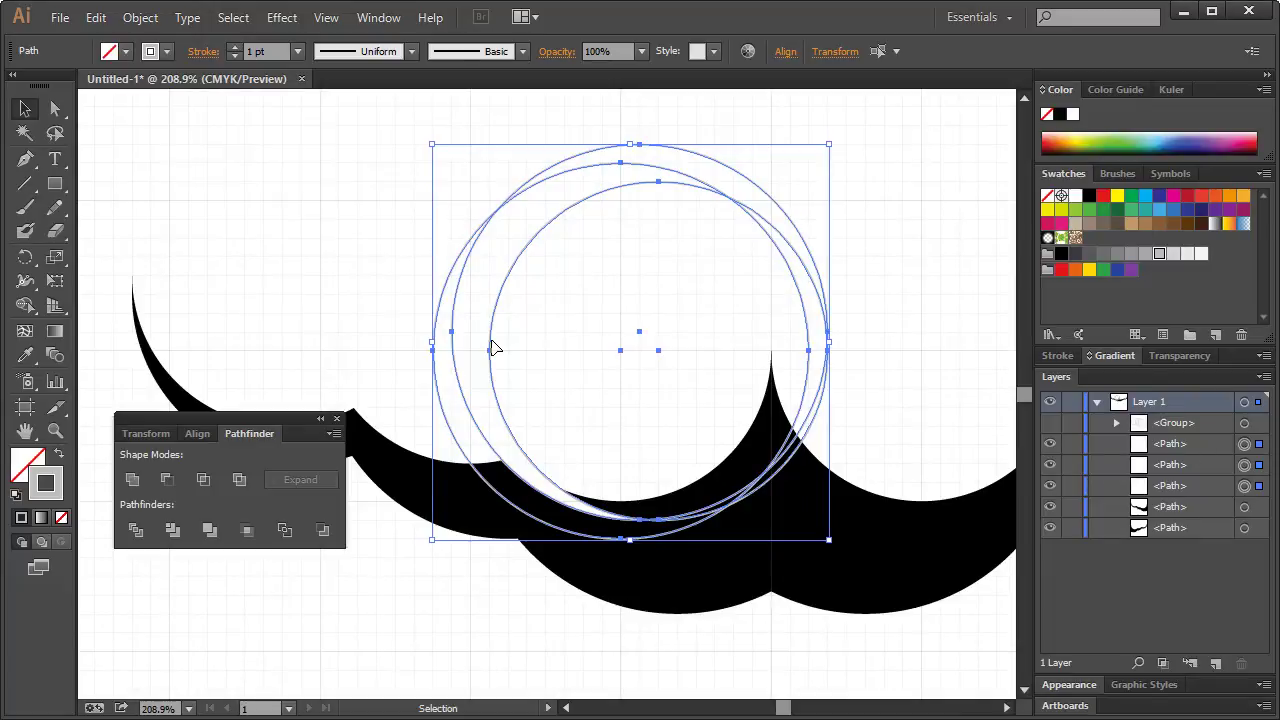
click(523, 260)
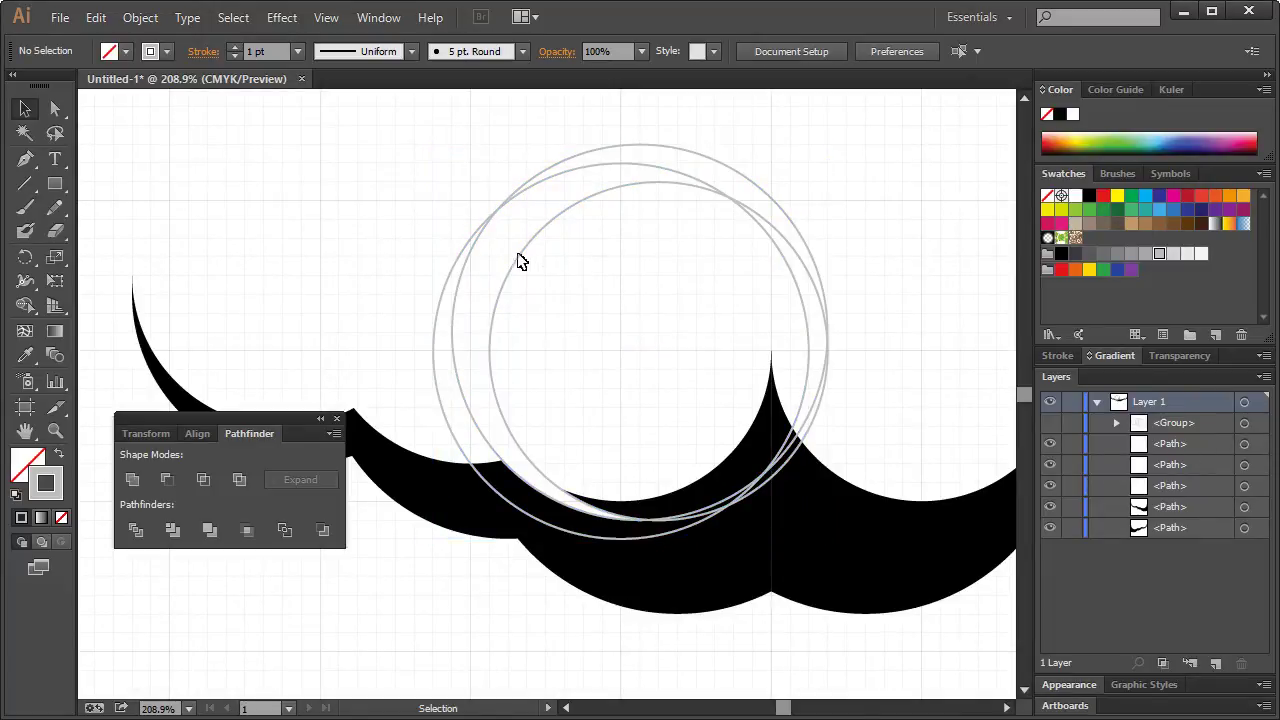
drag(505, 252, 590, 324)
key(Delete)
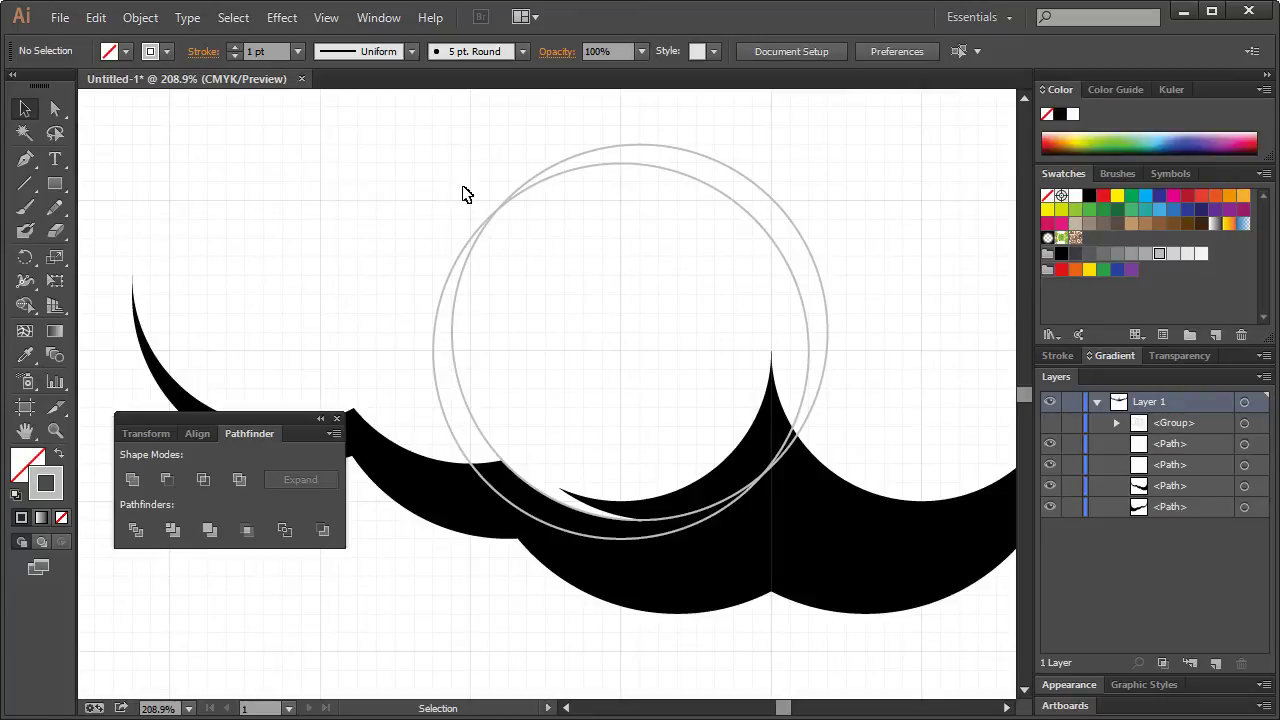
Delete both circles' right anchor points with Direct Selection, leaving open left-hand arcs
drag(477, 202, 571, 254)
scroll(573, 255, down, 1)
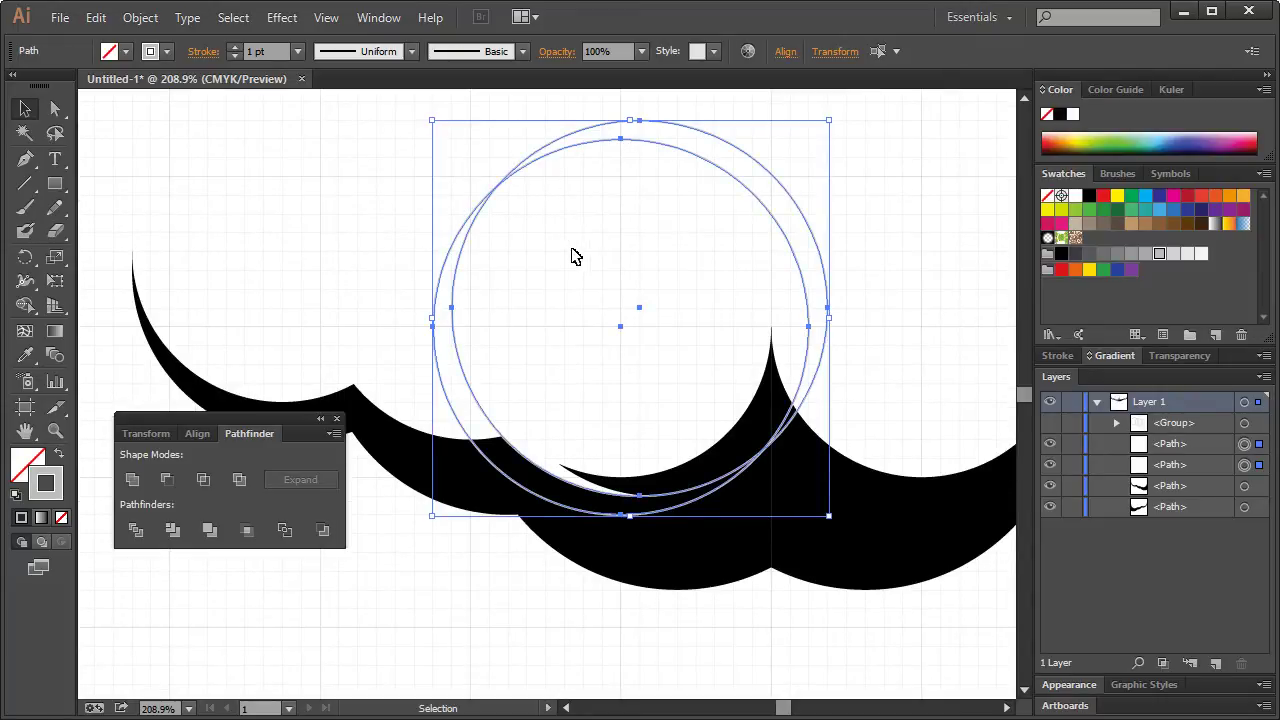
click(585, 230)
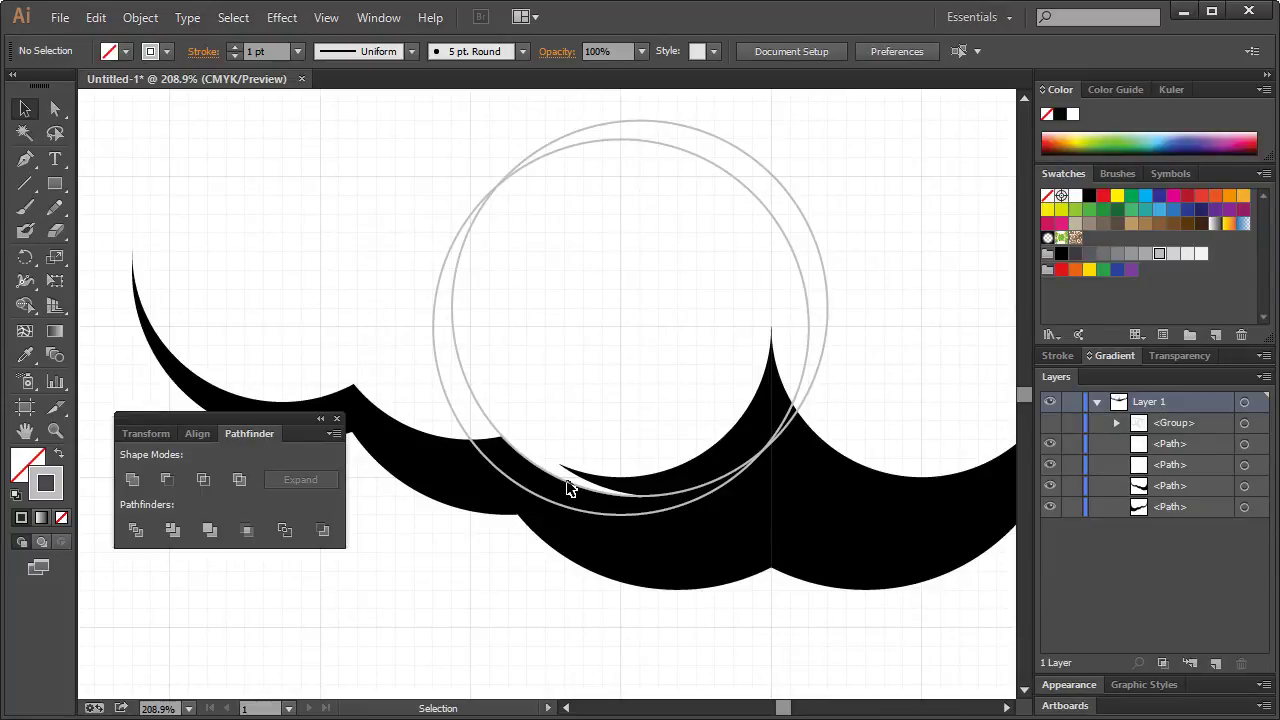
click(55, 108)
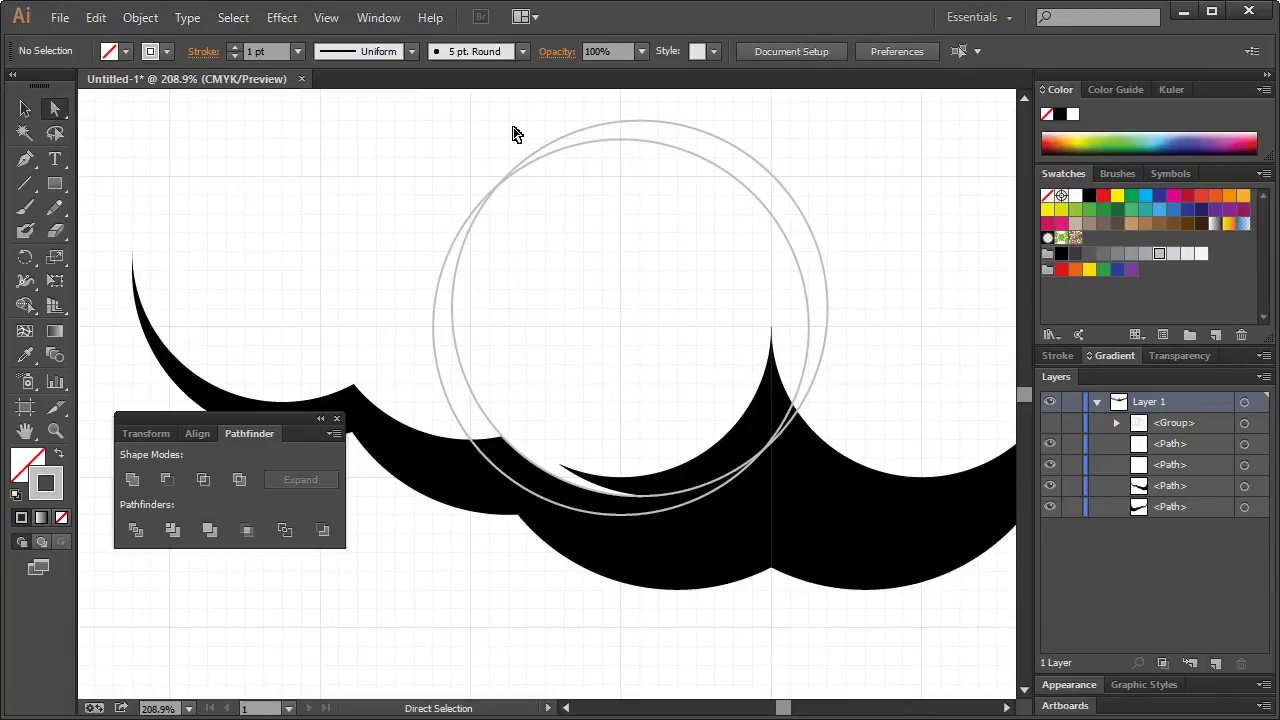
drag(830, 178, 725, 260)
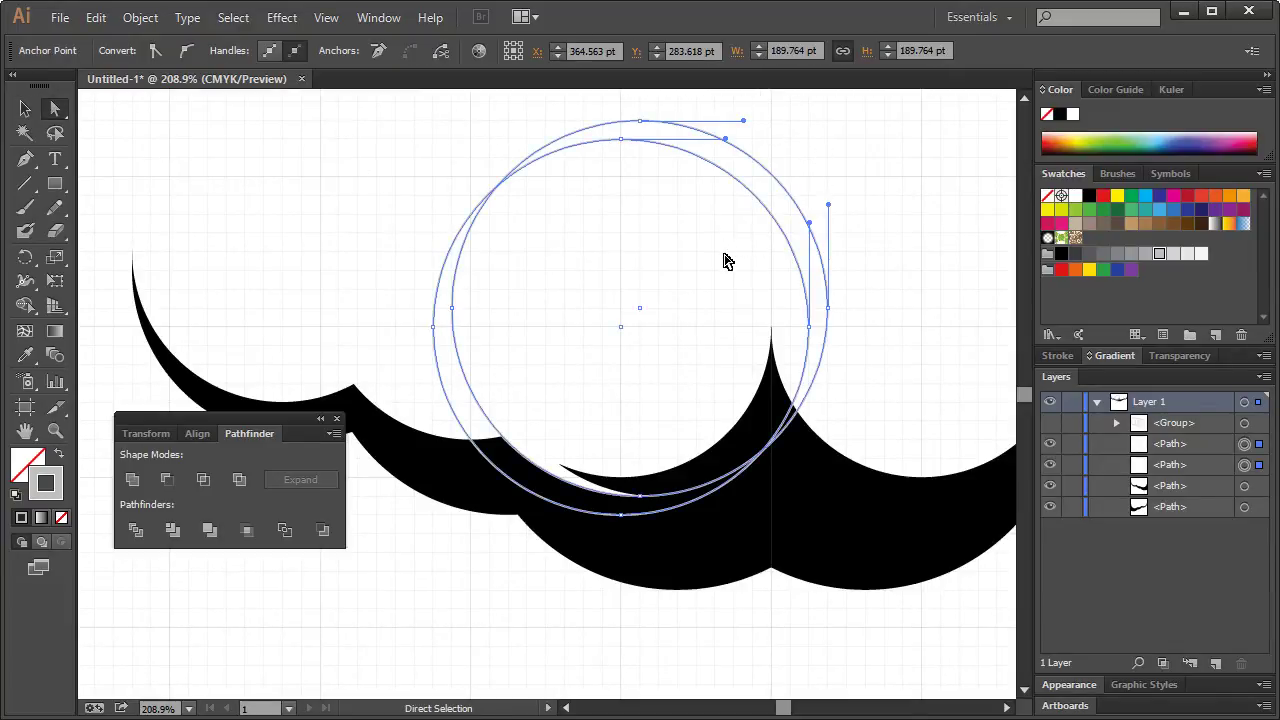
drag(880, 289, 771, 329)
key(Delete)
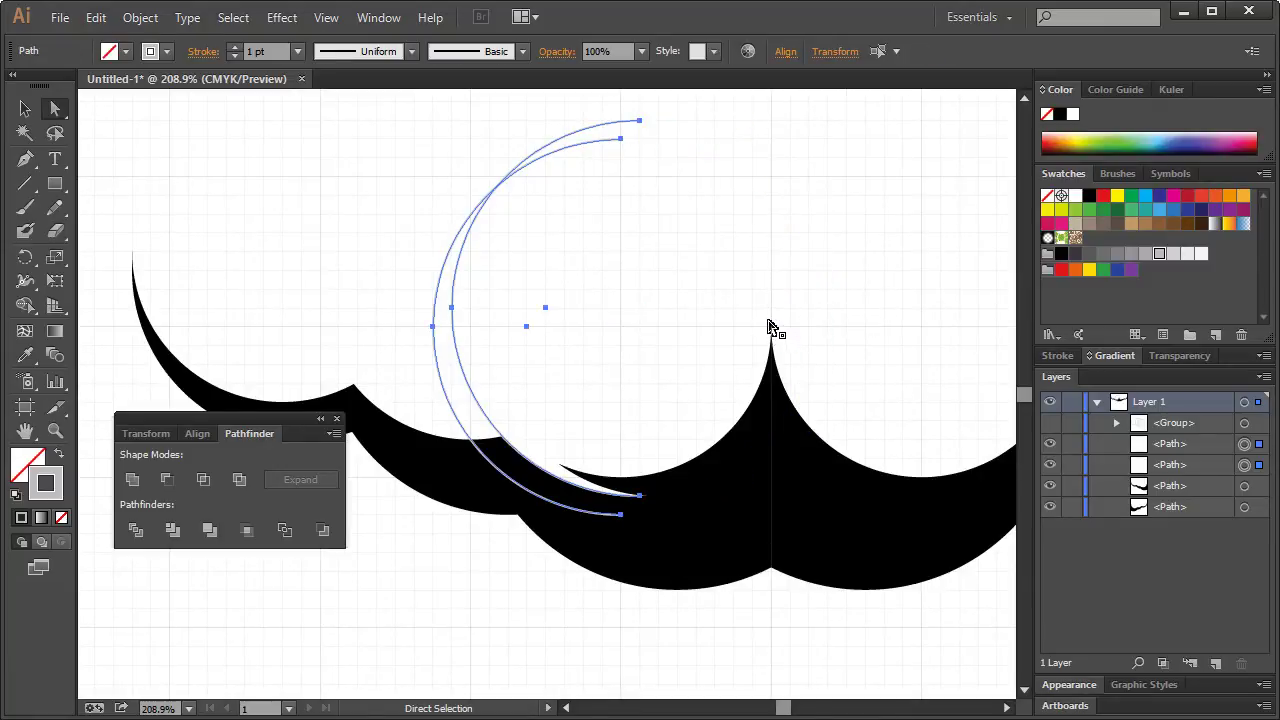
Select the top anchor points of the two arcs
click(607, 312)
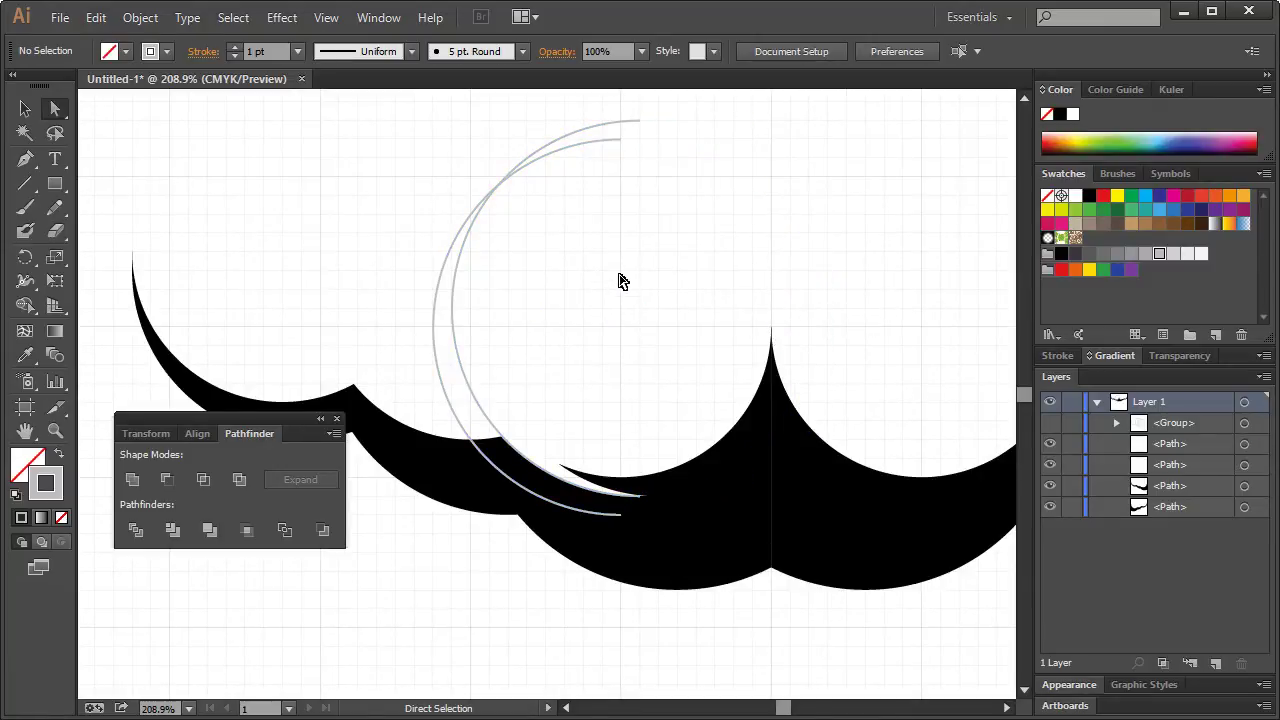
drag(390, 260, 490, 341)
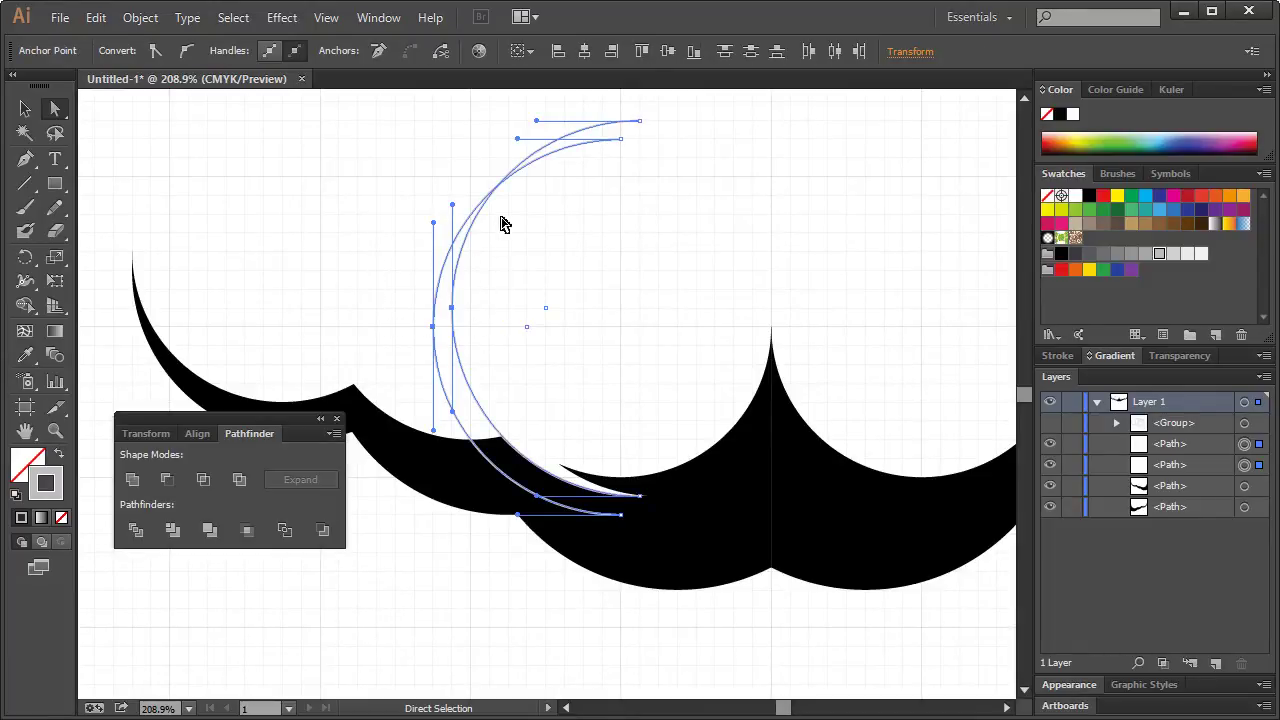
drag(650, 172, 607, 112)
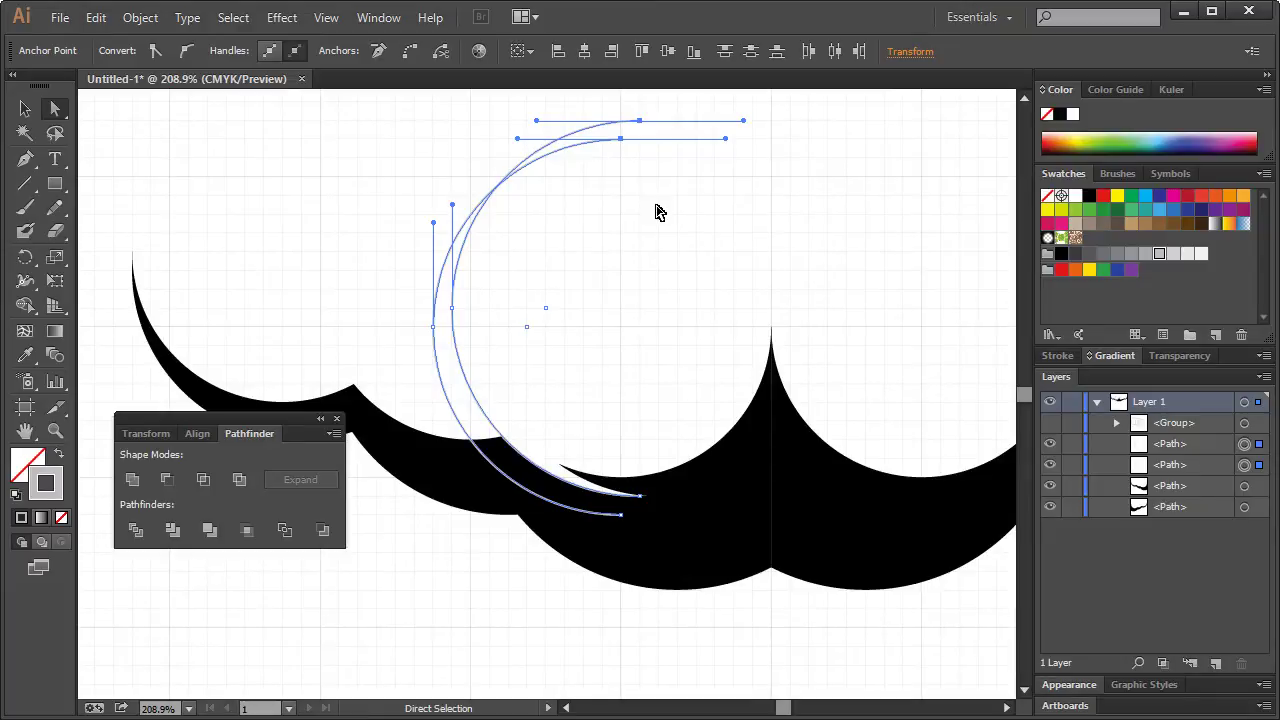
Turn off Snap to Grid and draw a wide rectangle across the arcs' top ends
click(129, 164)
key(m)
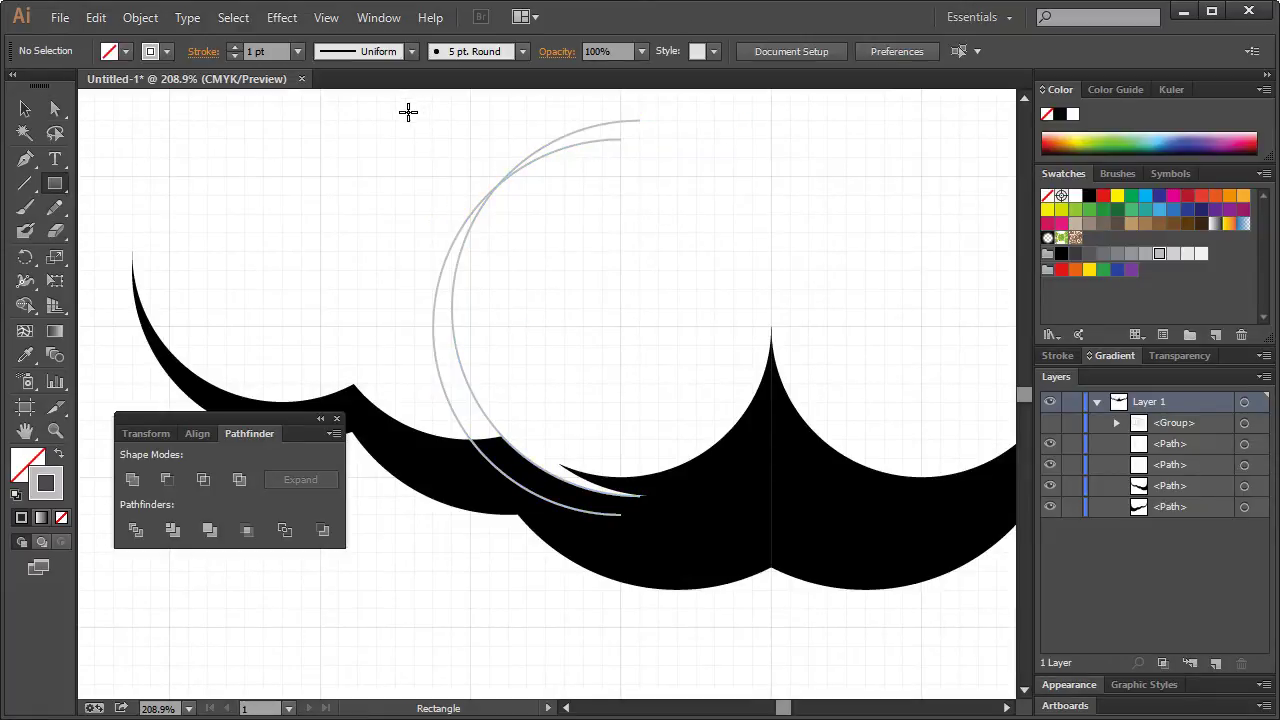
drag(408, 112, 760, 177)
key(ctrl+z)
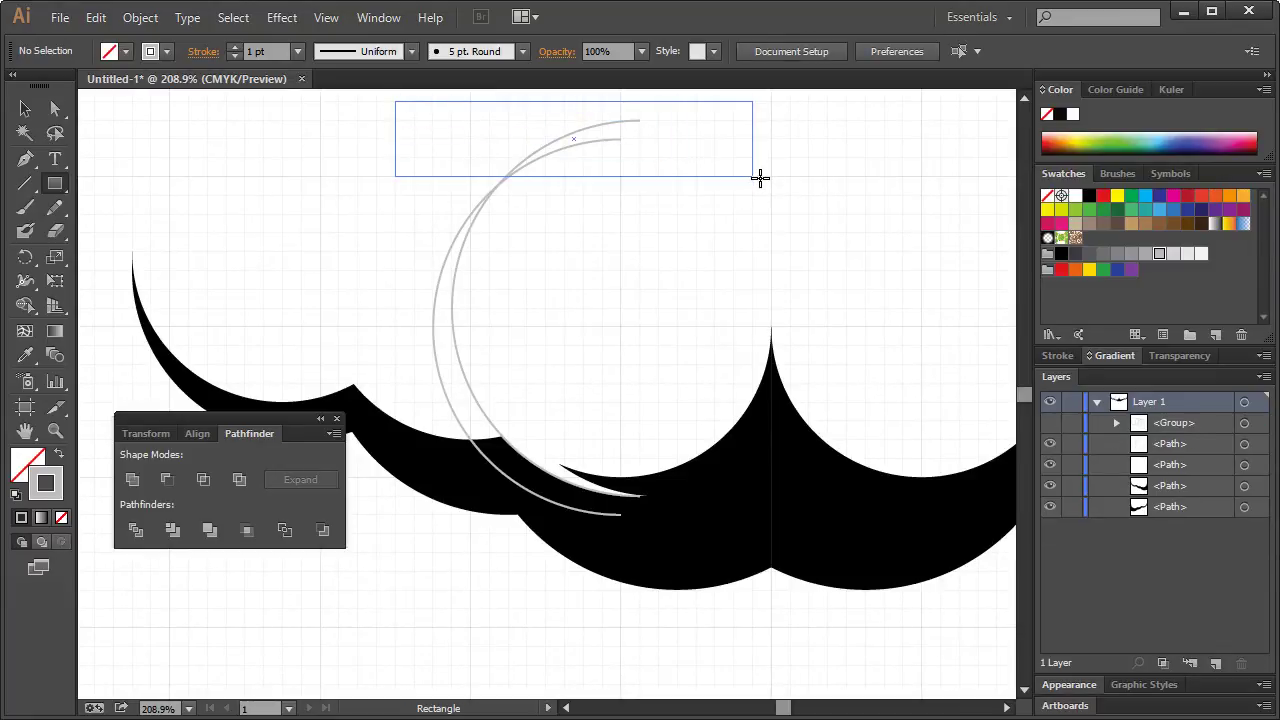
drag(760, 177, 760, 177)
key(ctrl+z)
click(378, 18)
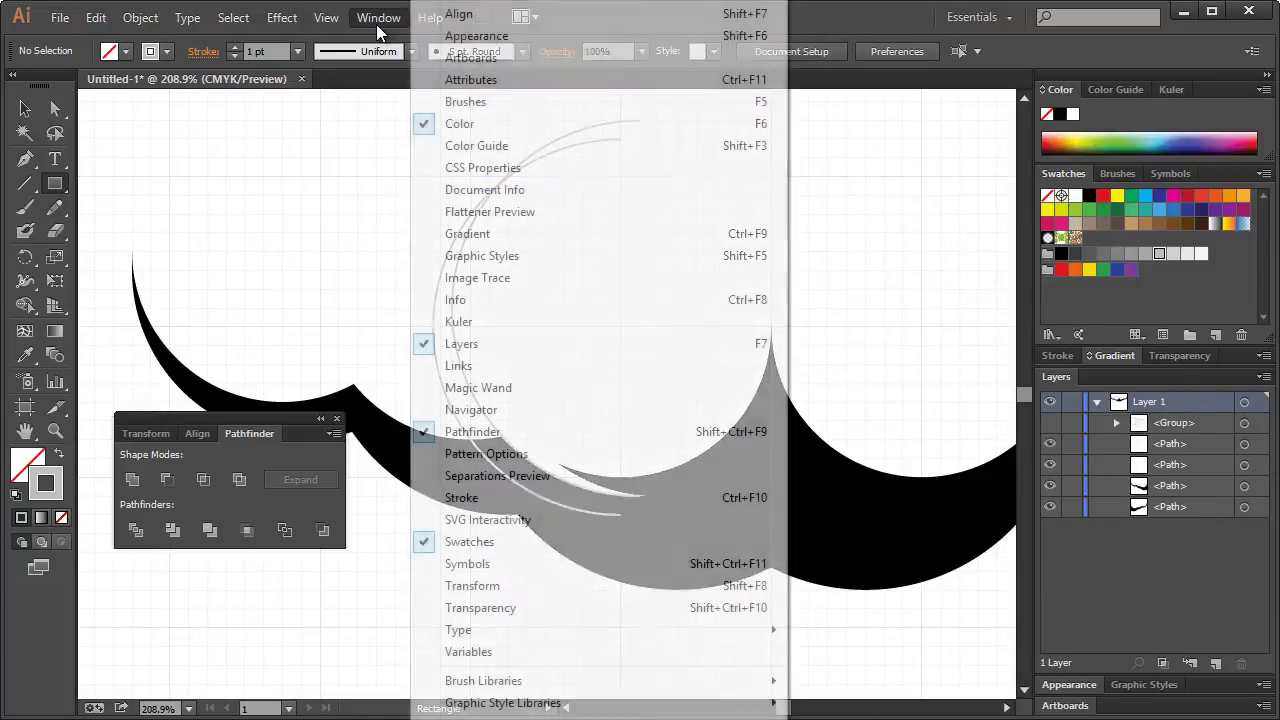
click(326, 18)
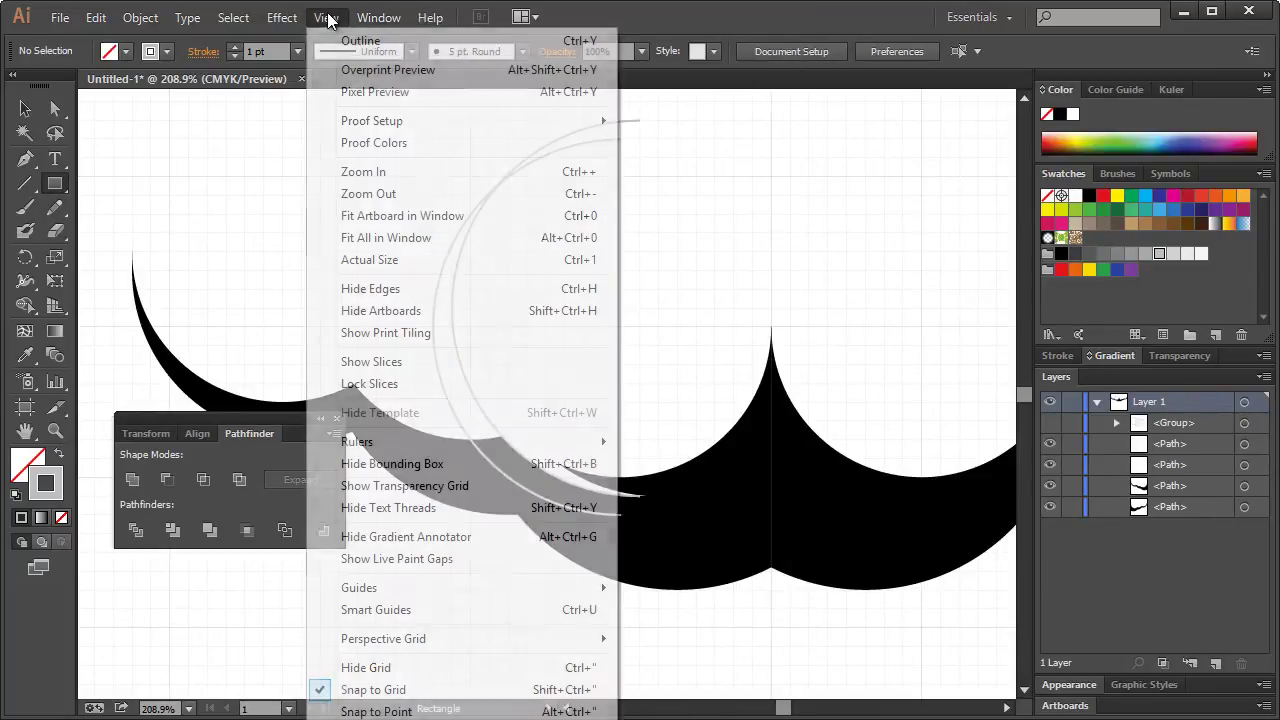
click(372, 689)
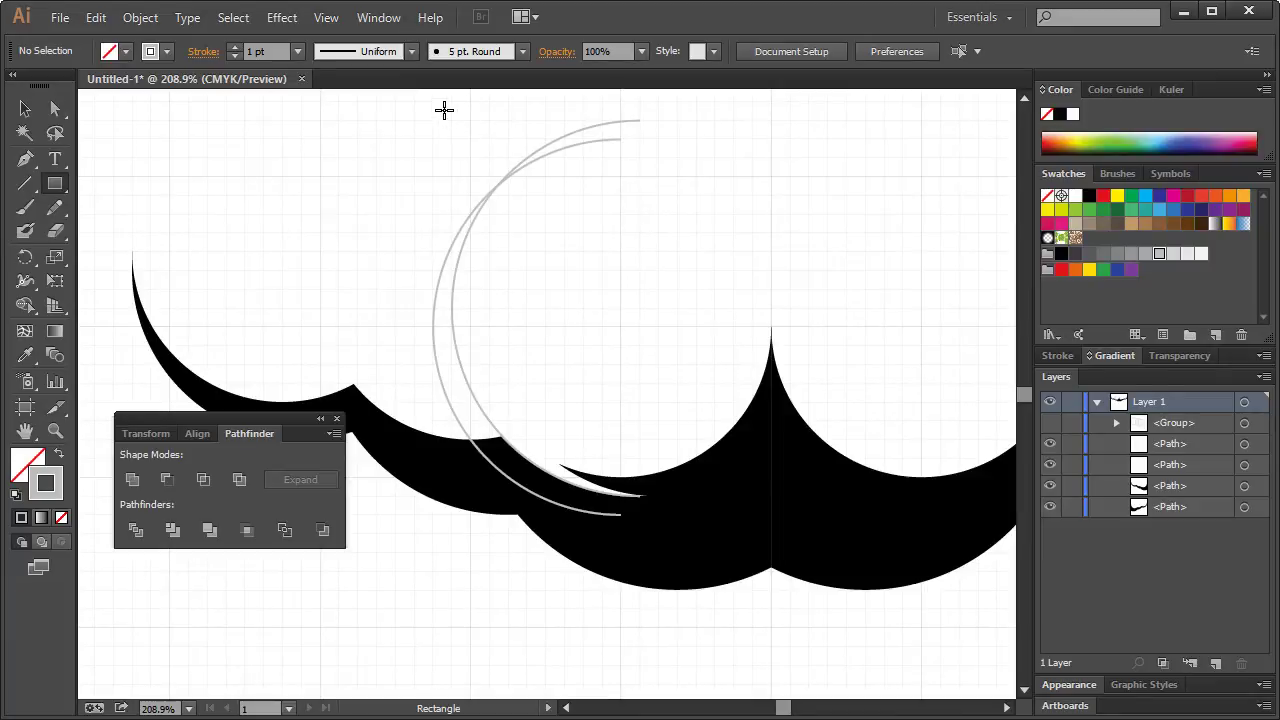
drag(444, 110, 728, 181)
Try deleting the rectangle and the arcs' top segments, then undo back to the rectangle
click(140, 17)
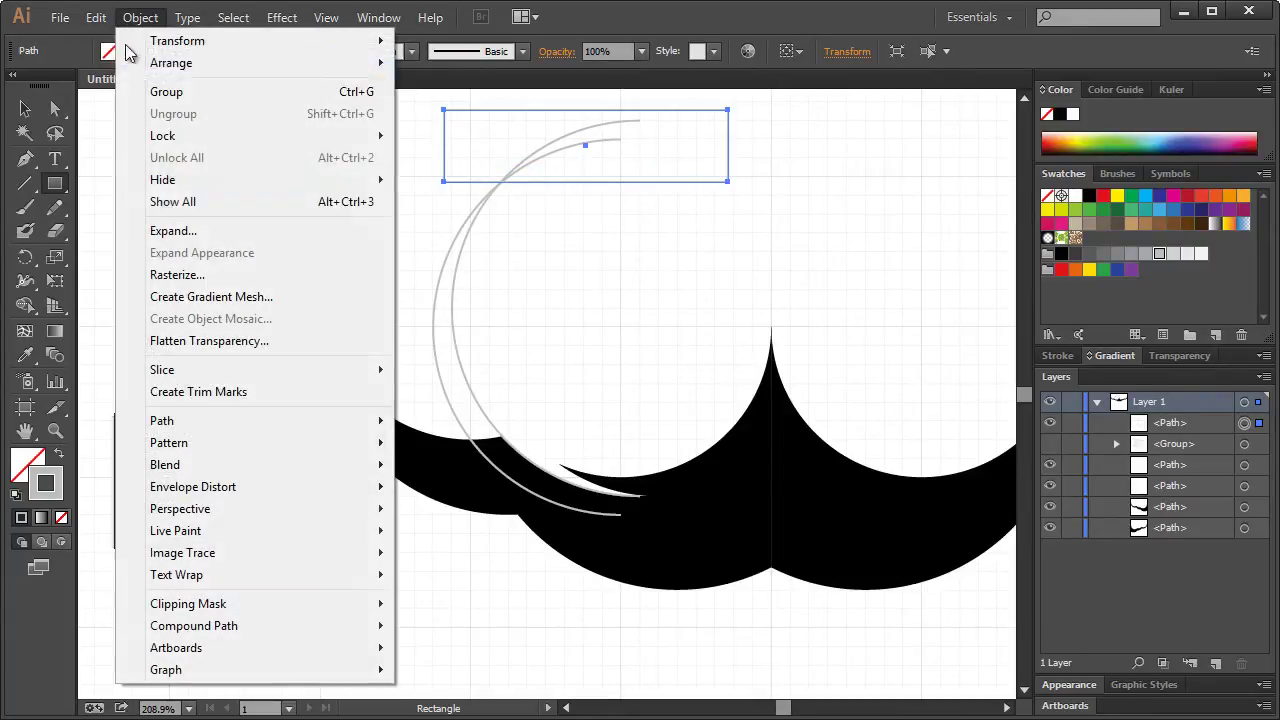
mouse_move(183, 420)
click(490, 588)
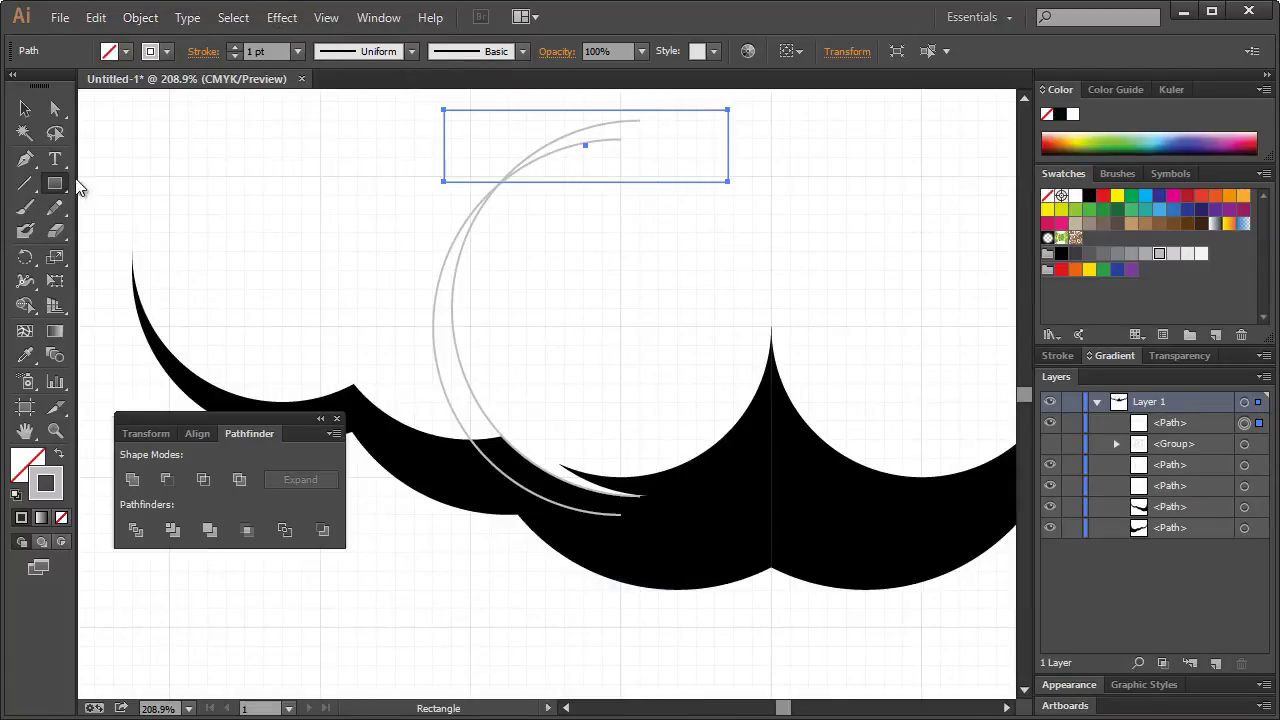
click(55, 108)
drag(762, 157, 710, 196)
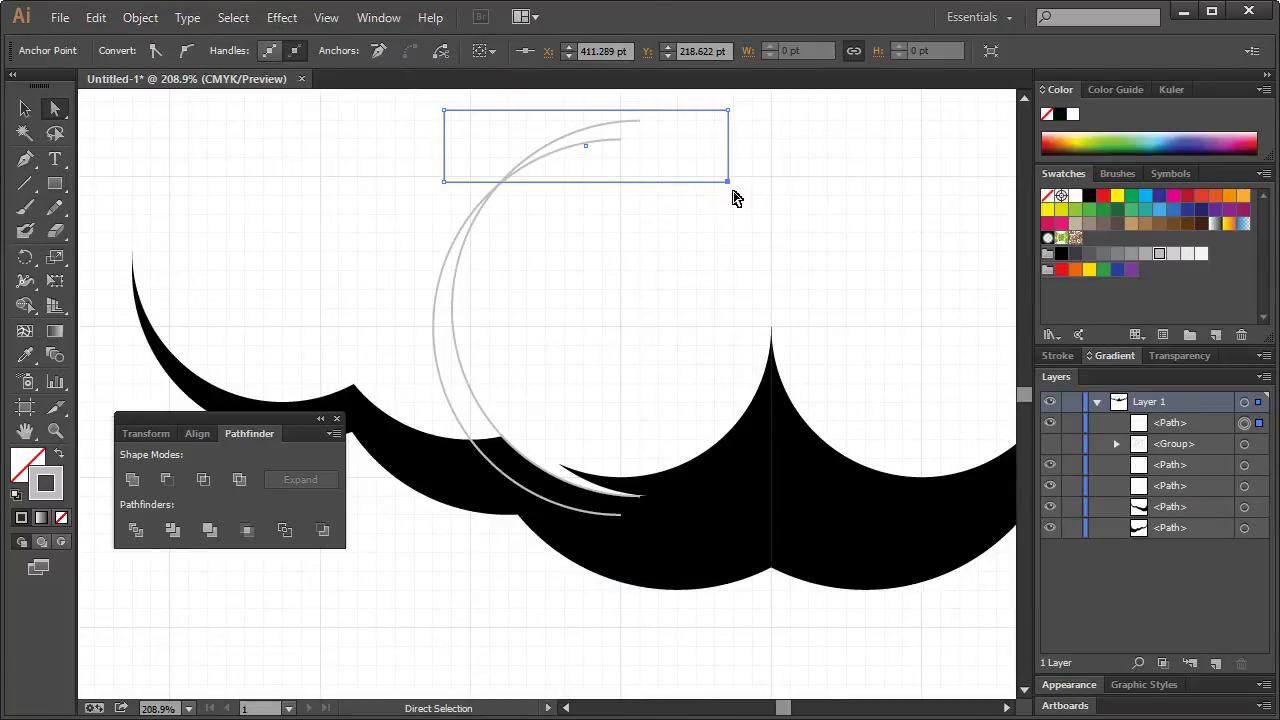
key(Delete)
drag(646, 116, 606, 158)
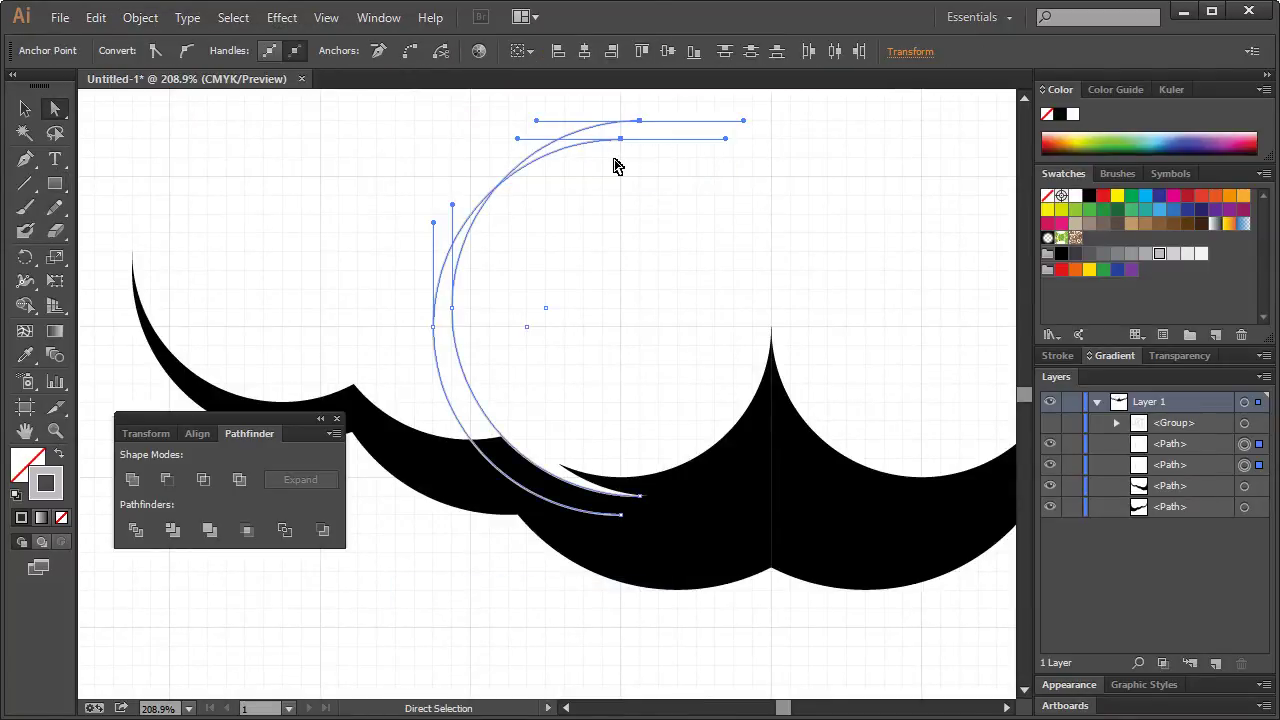
drag(658, 109, 614, 155)
key(Delete)
key(ctrl+z)
key(ctrl+z)
key(ctrl+z)
Split the arcs along the rectangle with Object > Path > Divide Objects Below
click(445, 165)
key(v)
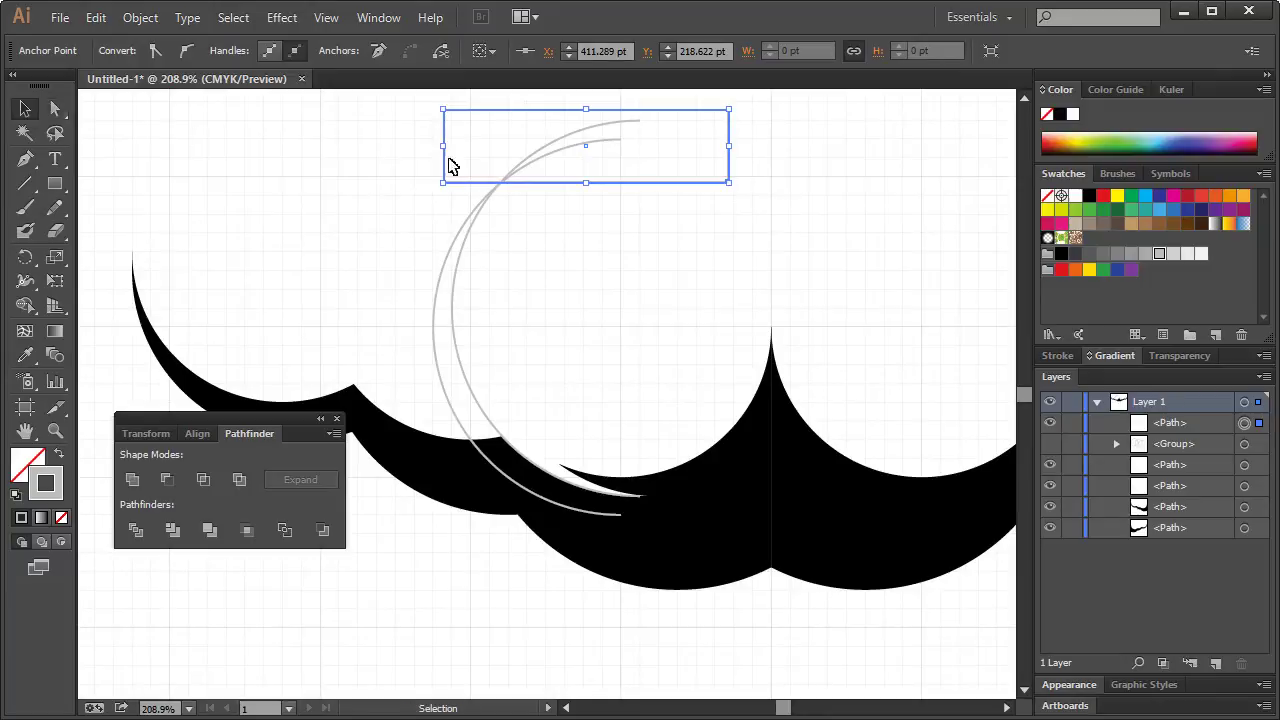
click(146, 25)
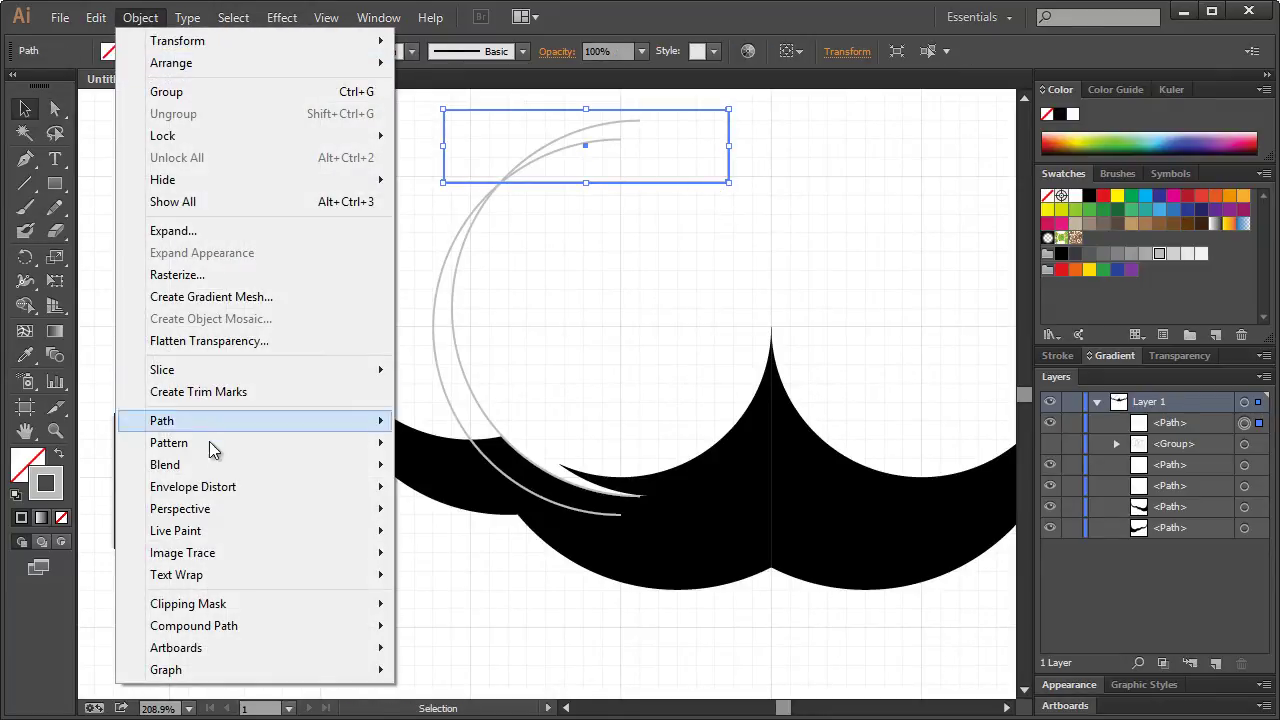
mouse_move(222, 421)
click(503, 591)
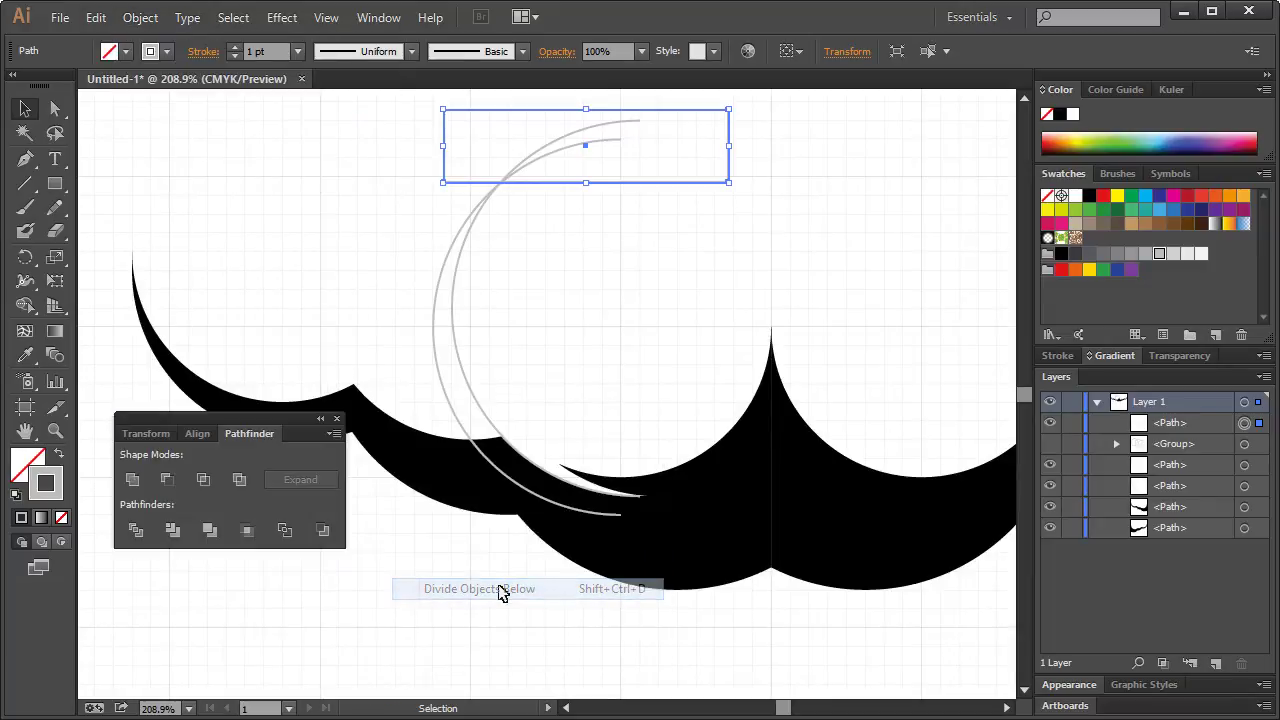
click(140, 17)
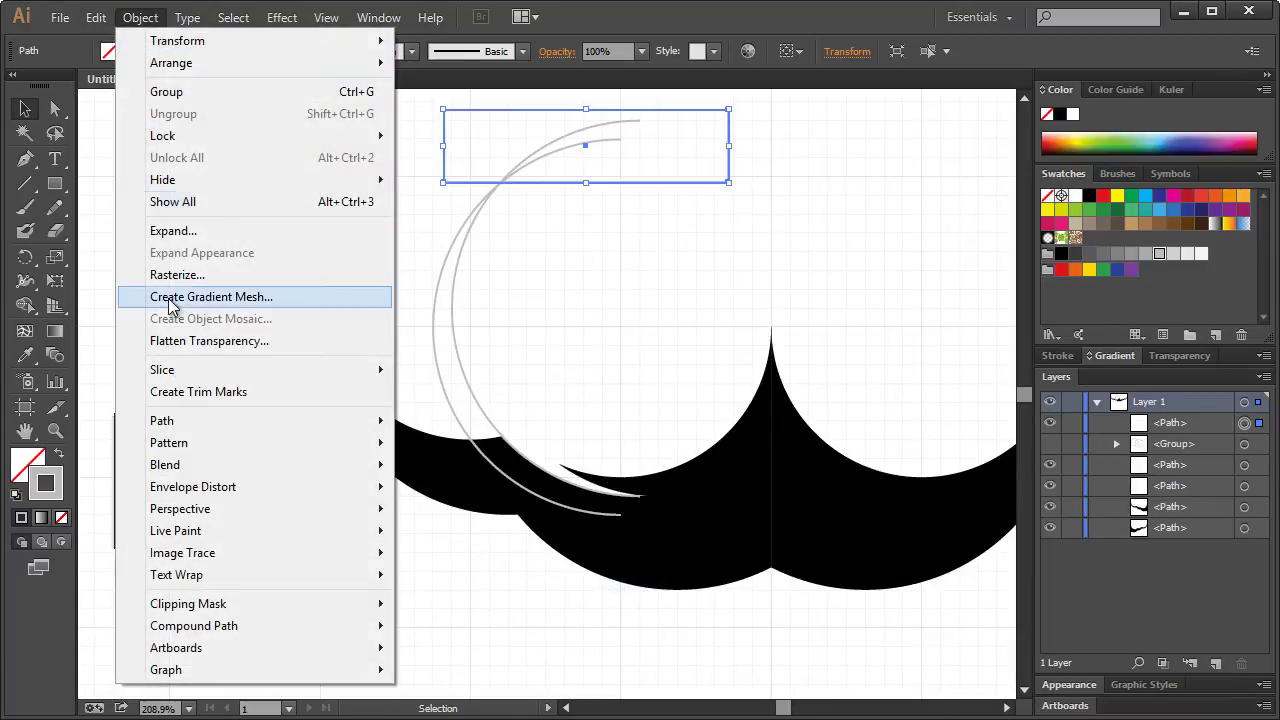
mouse_move(193, 421)
click(486, 589)
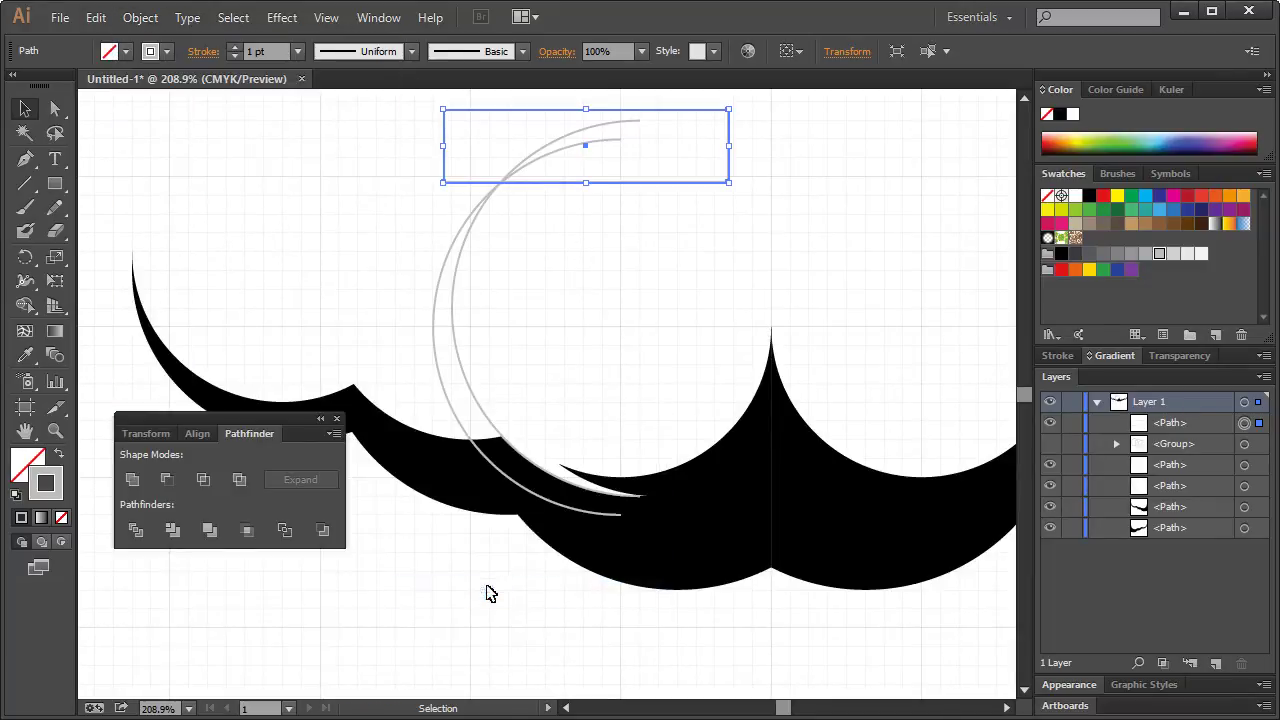
Reselect the leftover rectangle, nudge it aside, and delete it
click(572, 238)
click(580, 183)
drag(579, 184, 586, 180)
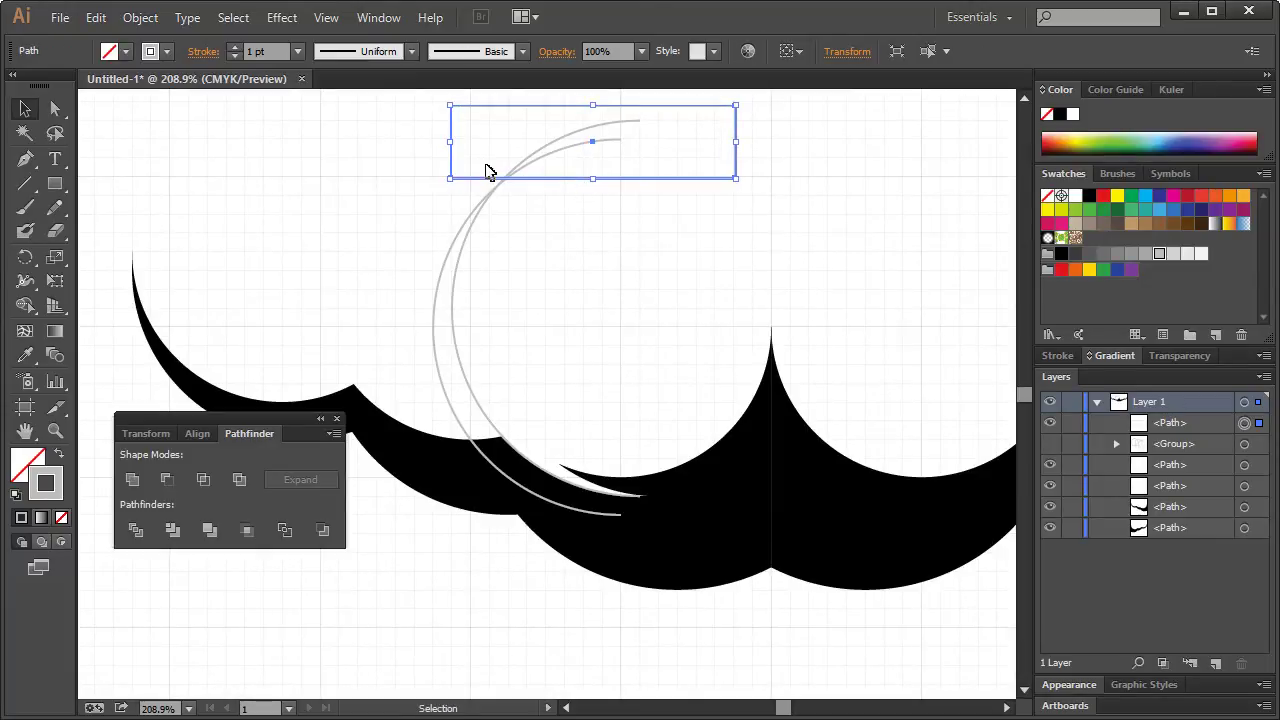
click(546, 187)
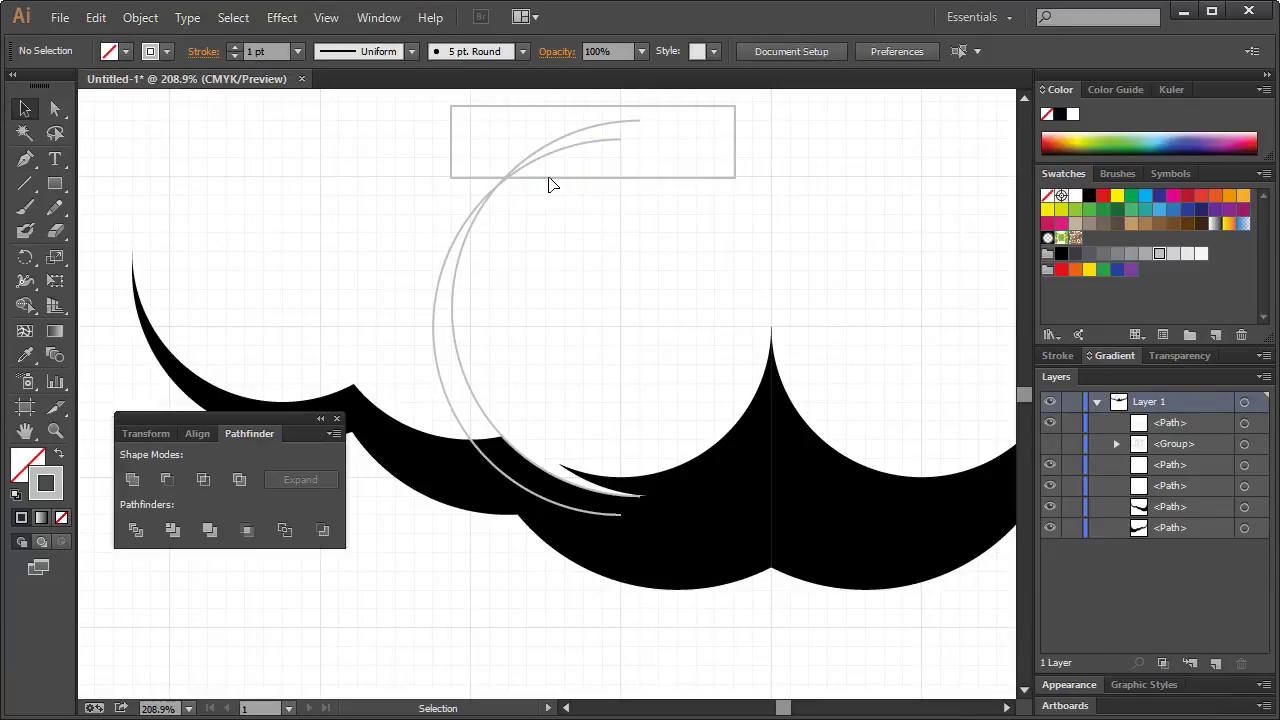
click(548, 184)
drag(657, 186, 617, 188)
key(Delete)
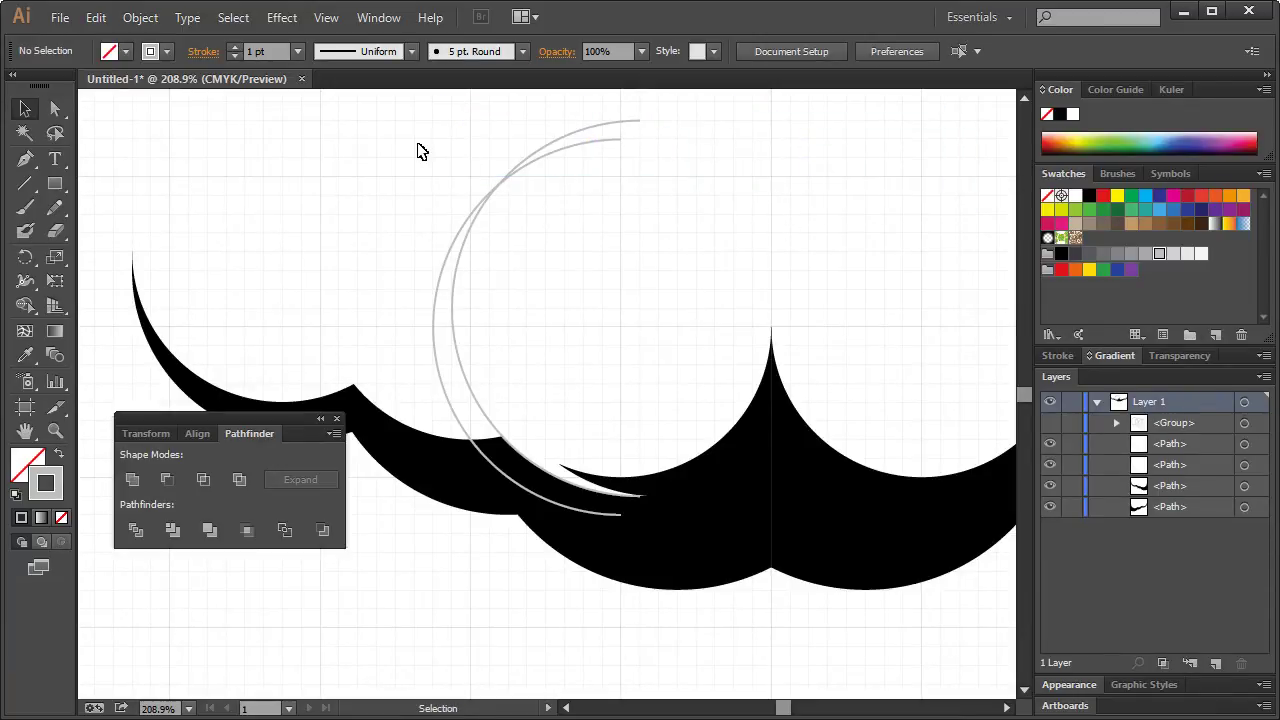
Try Unite on both arcs, undo, and apply Pathfinder Exclude instead
drag(420, 150, 520, 270)
click(133, 480)
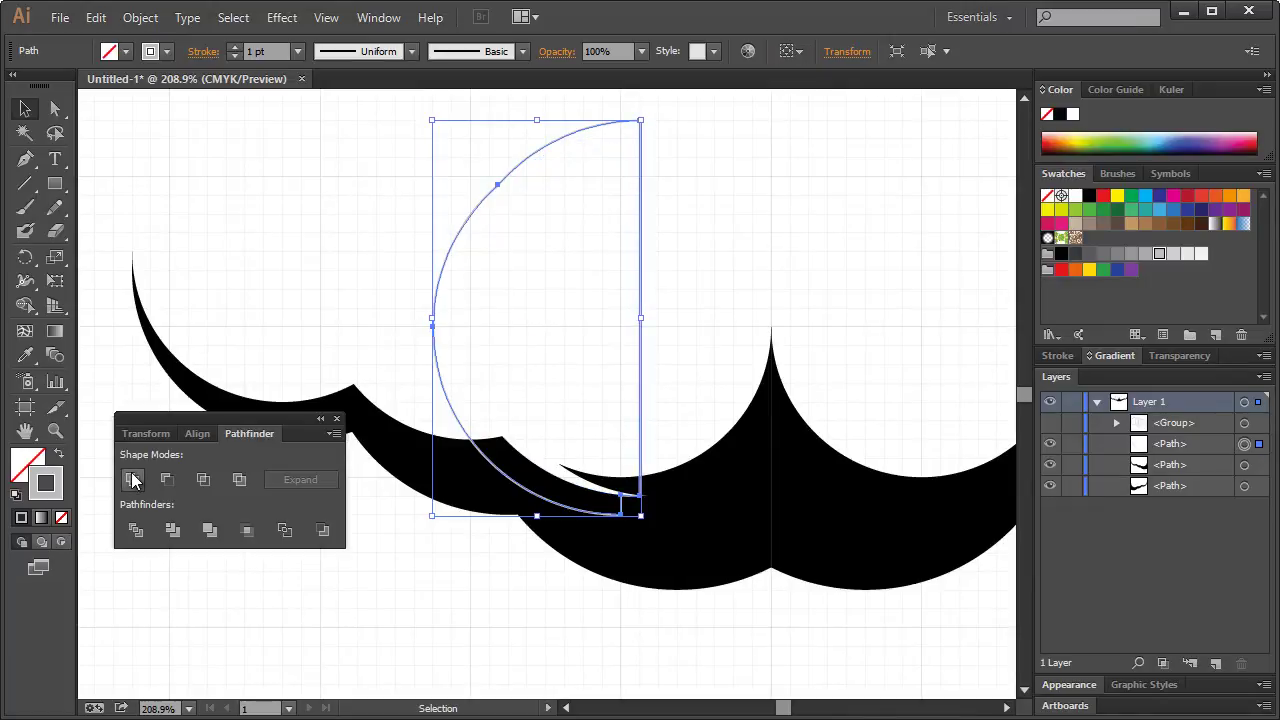
key(ctrl+z)
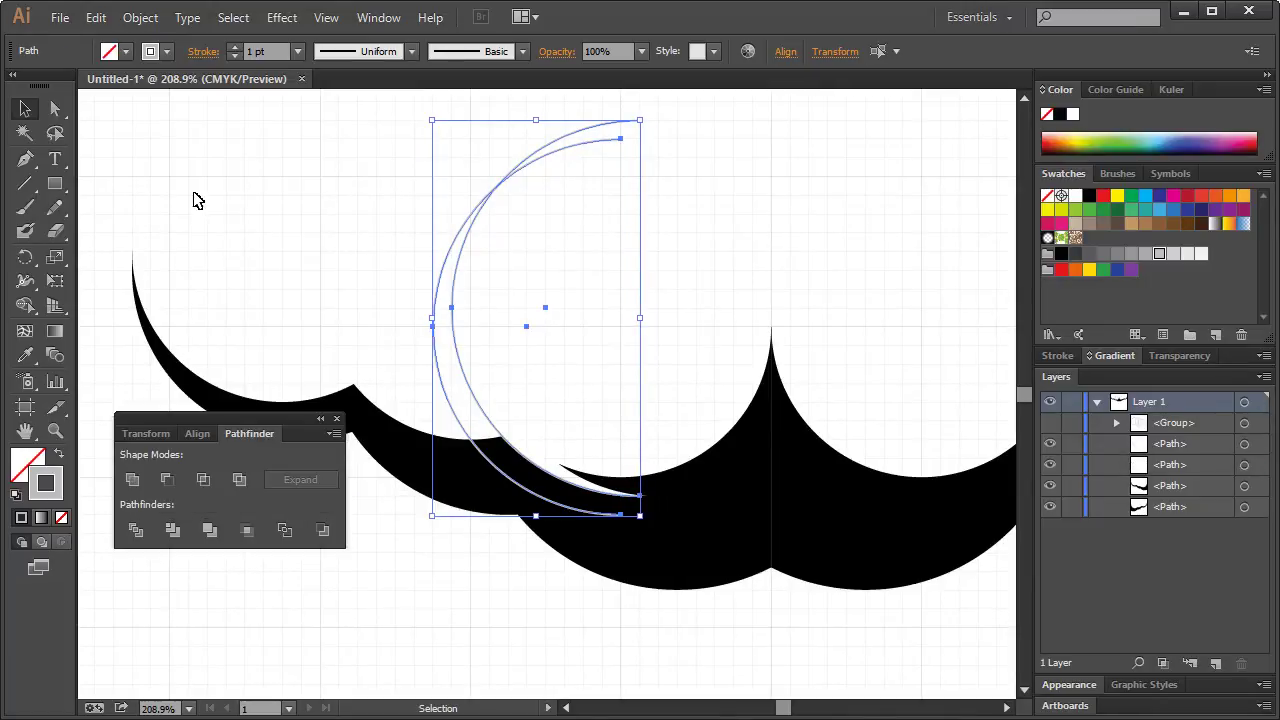
click(194, 200)
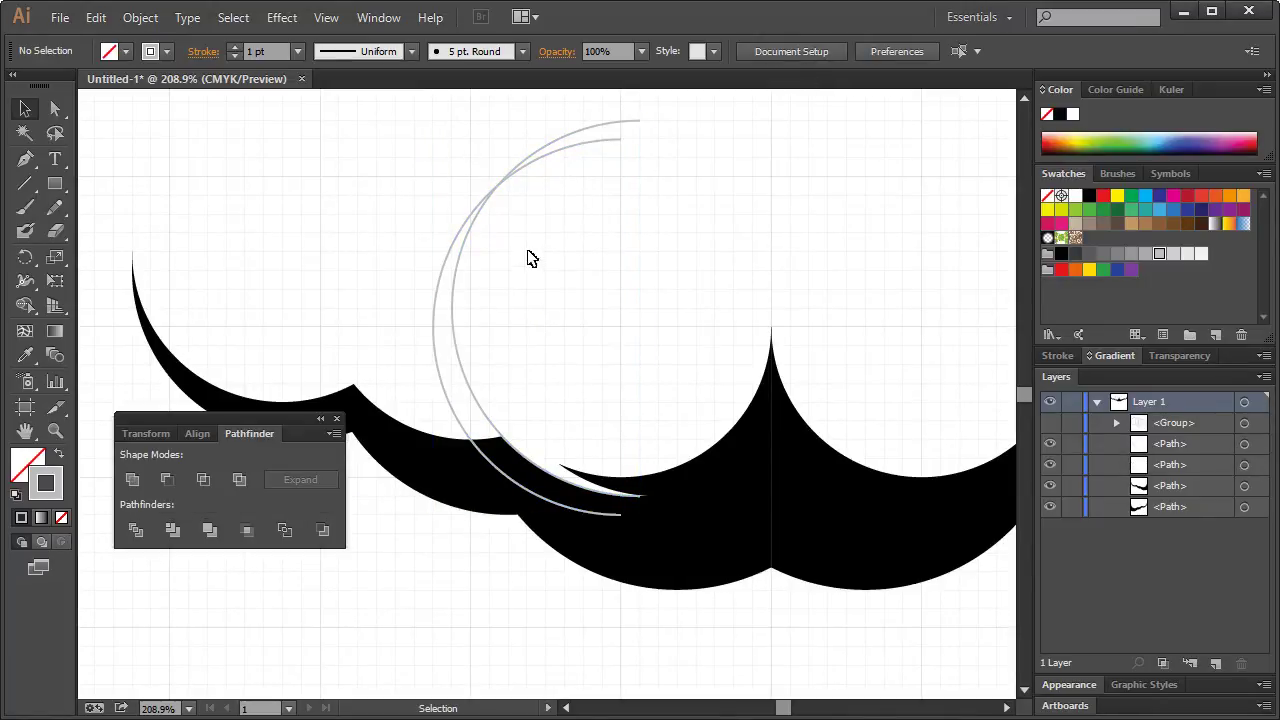
drag(512, 240, 378, 270)
click(241, 480)
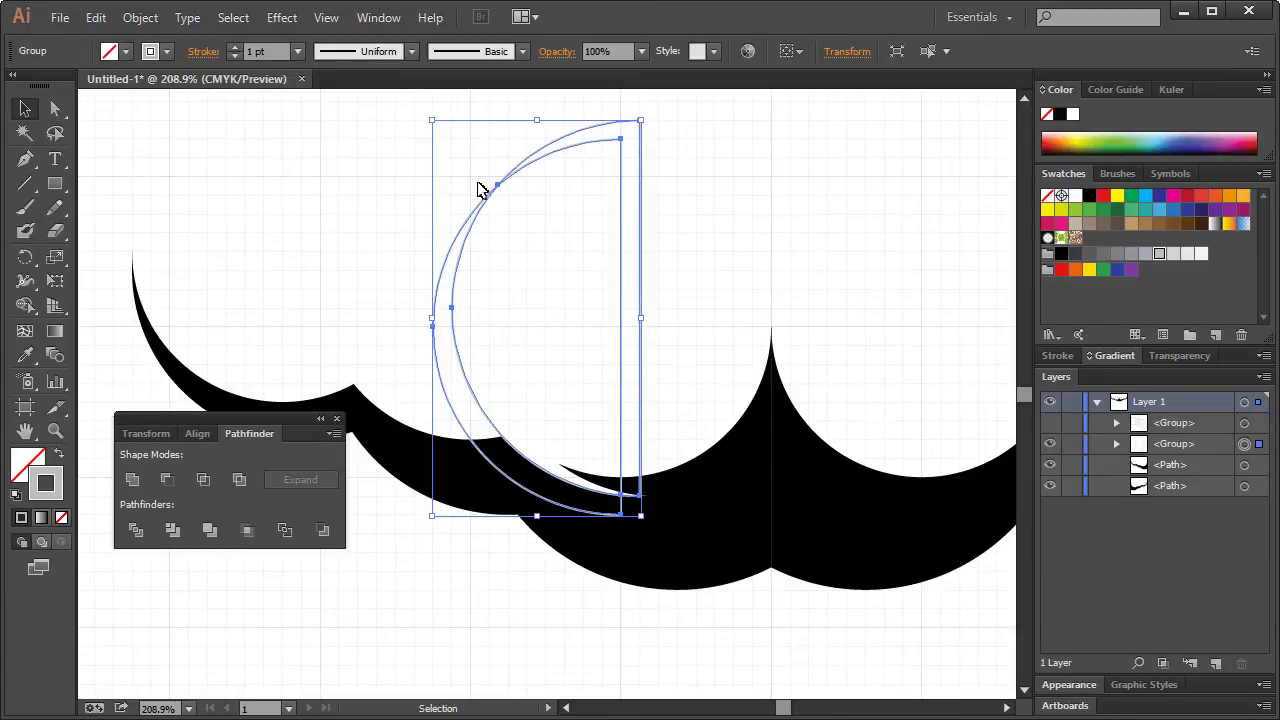
Delete the crescent's top anchor points so it tapers to an open point
click(55, 108)
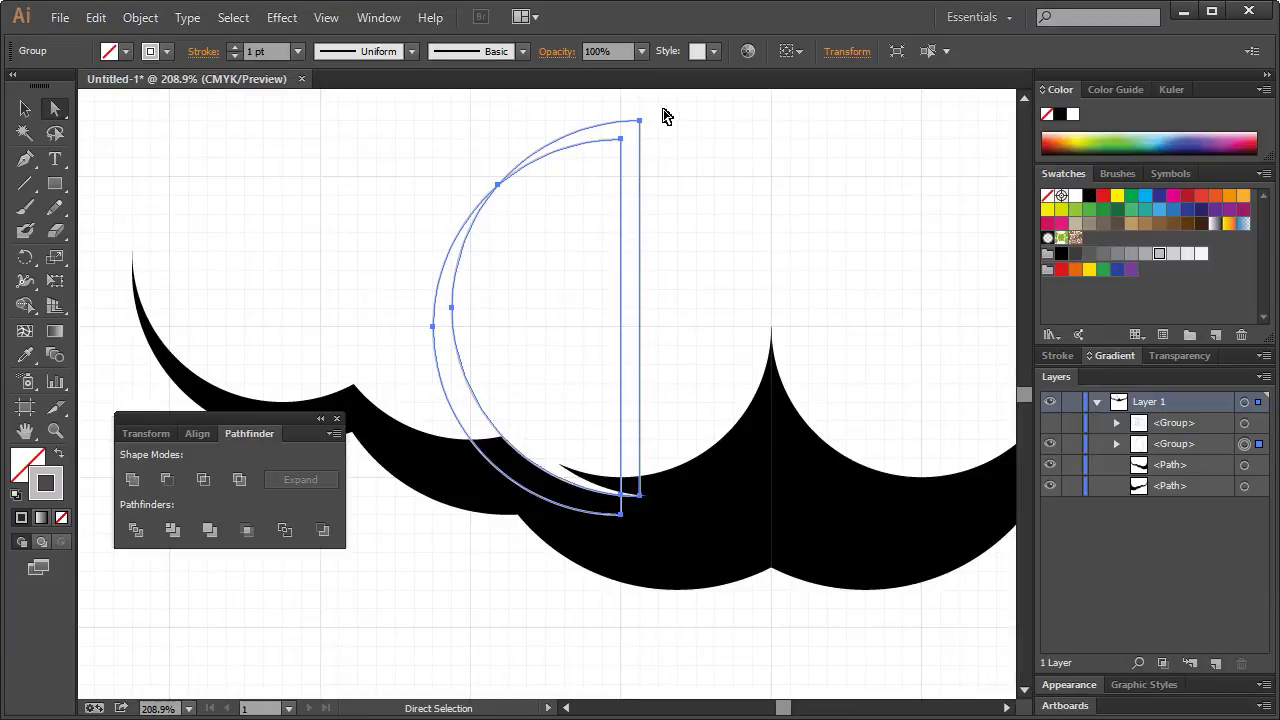
drag(663, 114, 614, 164)
key(Delete)
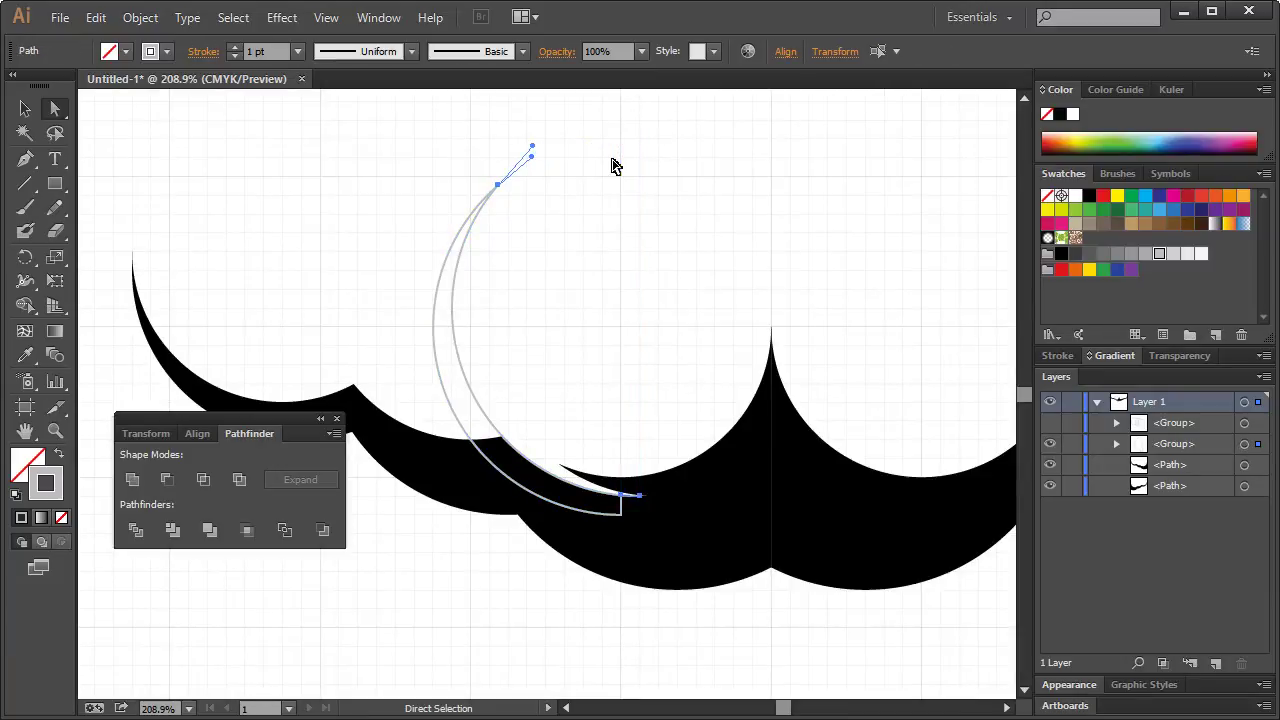
click(640, 497)
click(646, 506)
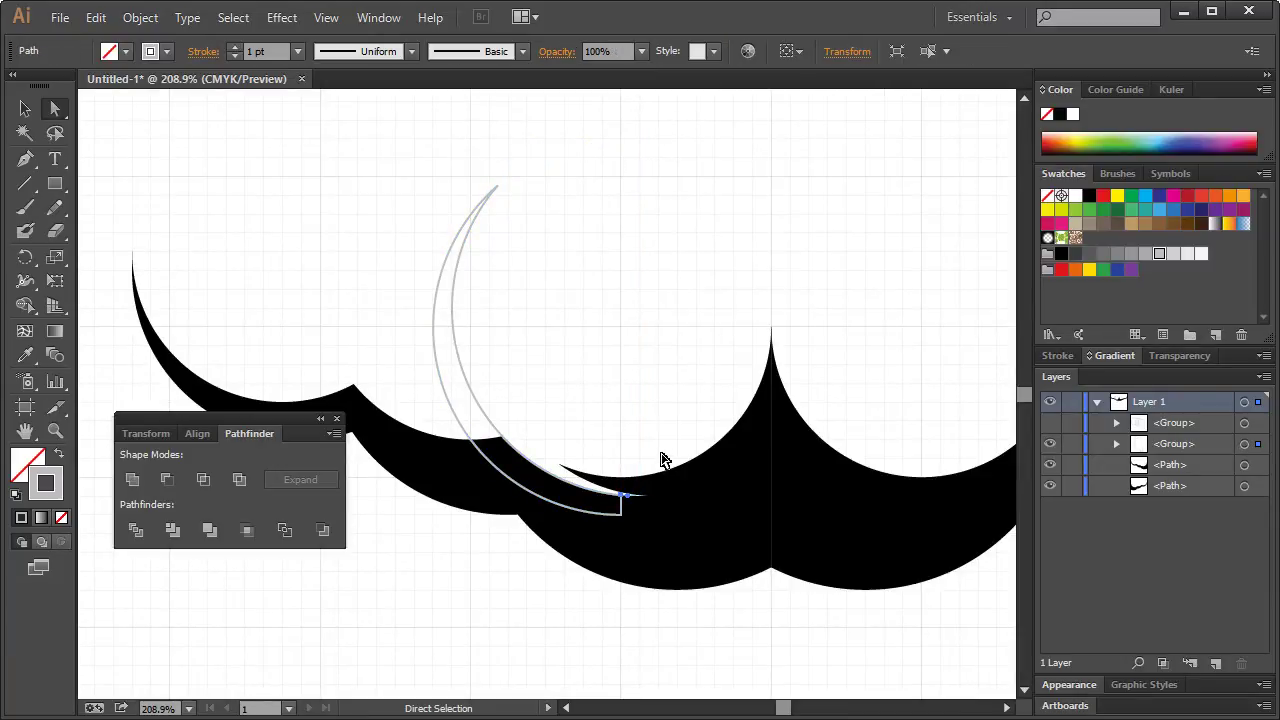
click(632, 501)
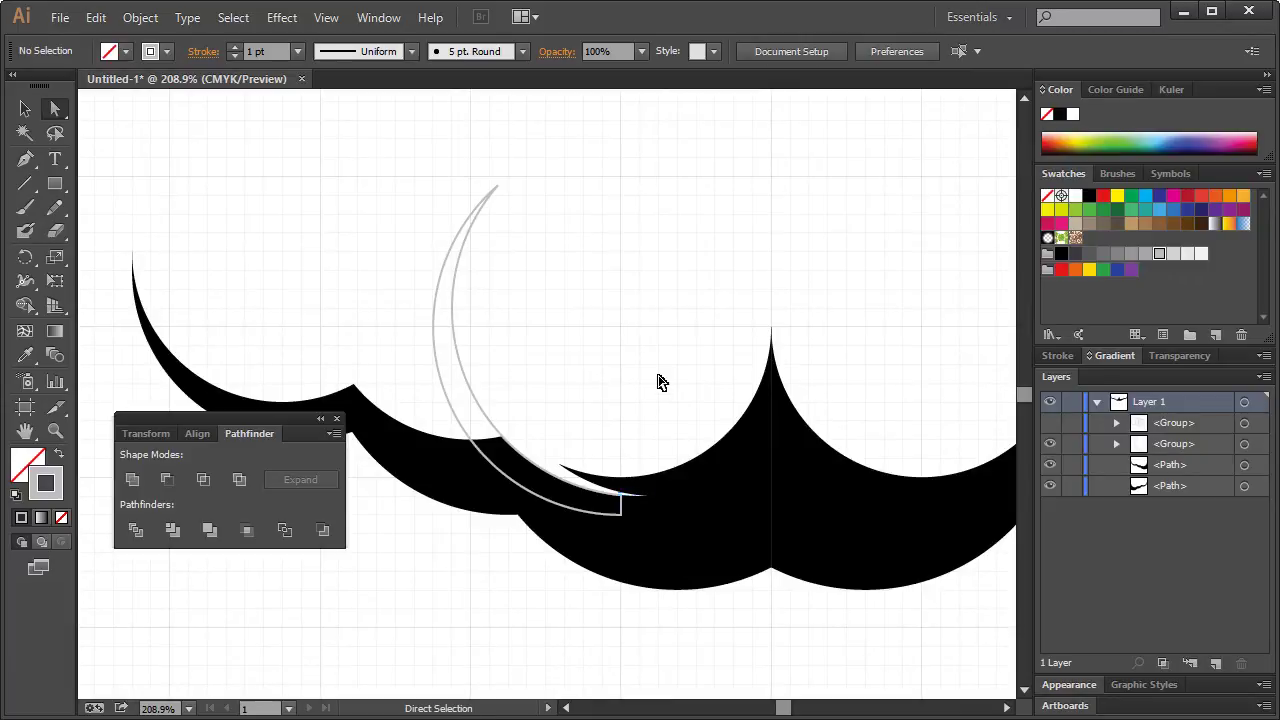
click(25, 108)
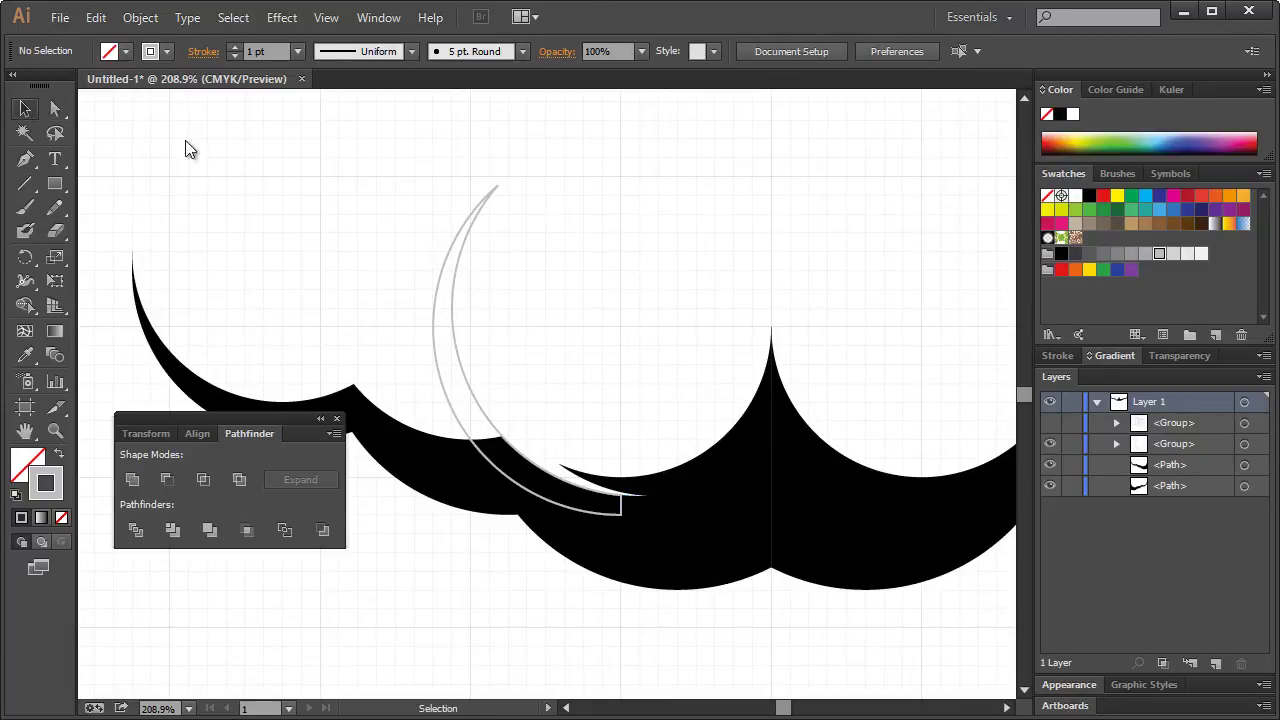
Set the crescent group's stroke to None and fill to black, then view at 100%
click(431, 243)
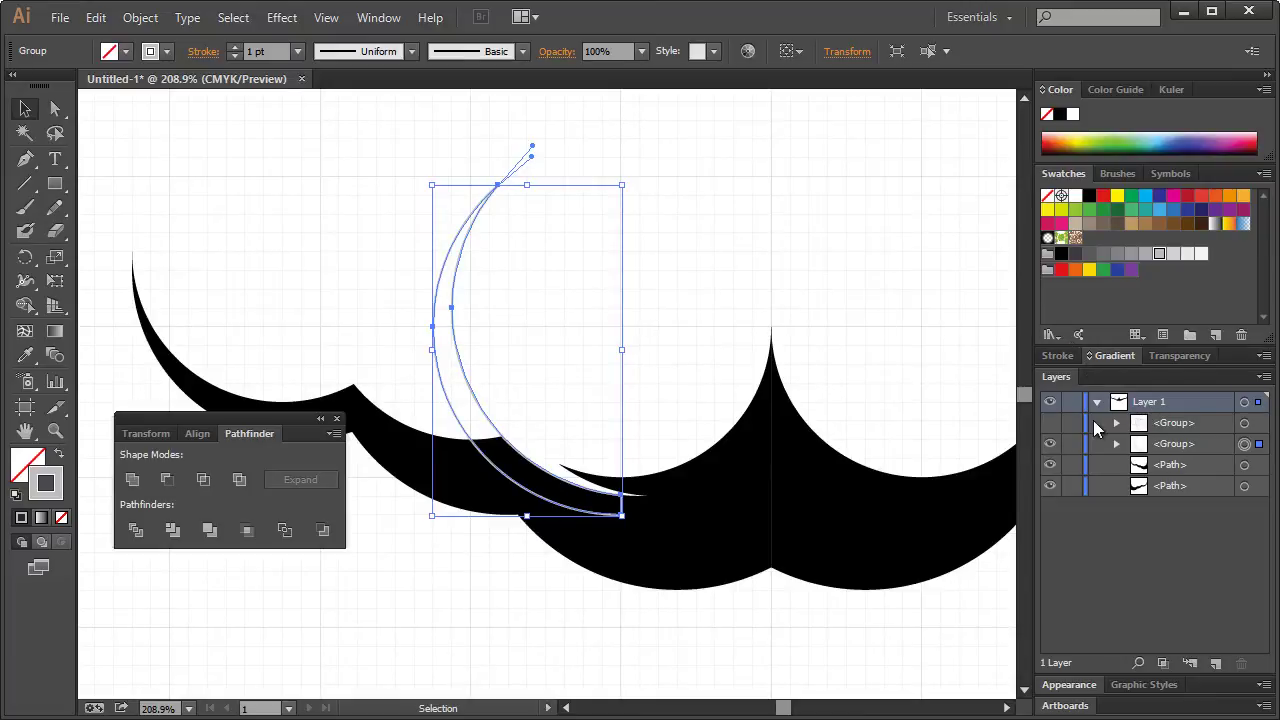
click(1043, 198)
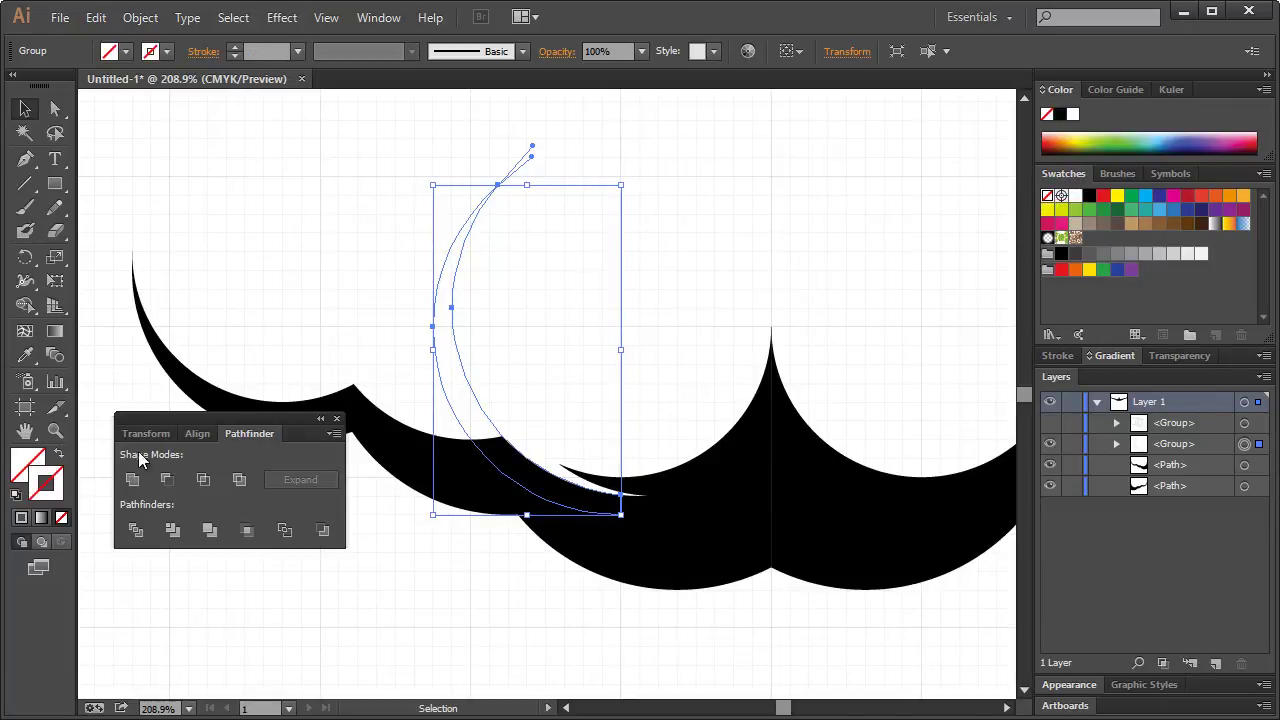
click(1126, 149)
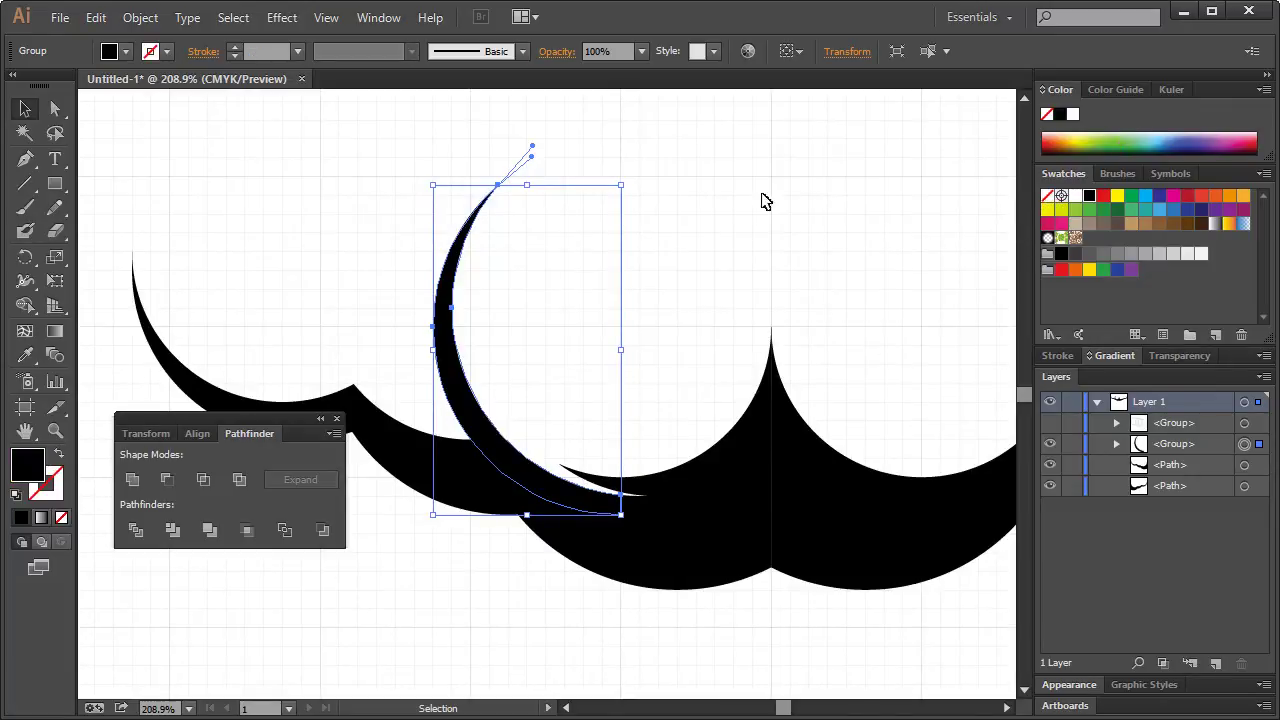
click(200, 197)
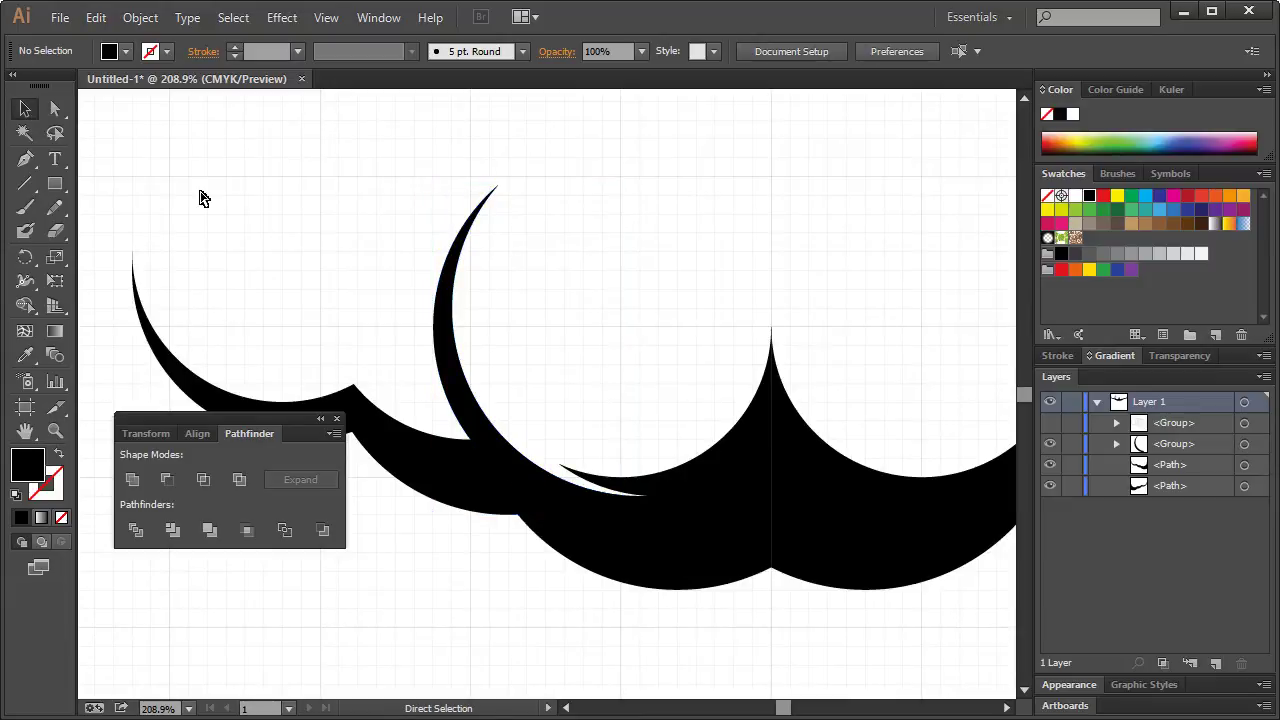
key(ctrl+1)
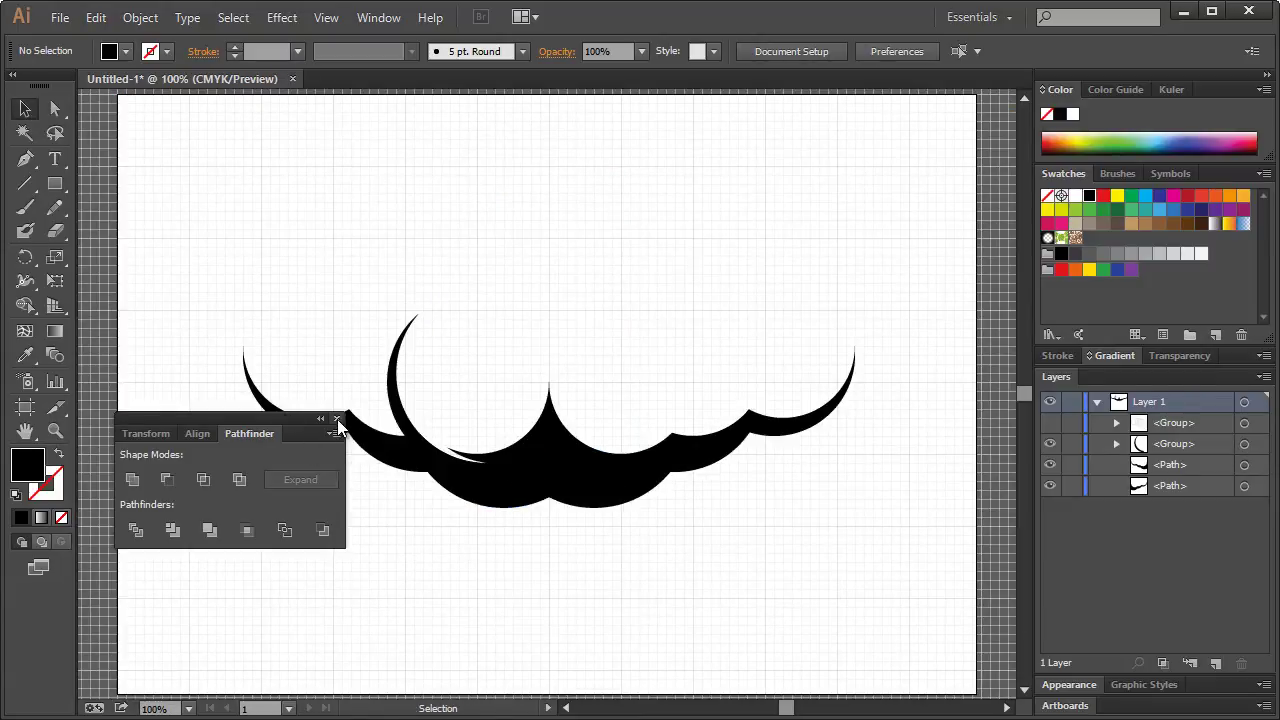
Close Pathfinder, inspect the left wave up close, then make the hidden guide-circle Group visible in Layers
click(337, 419)
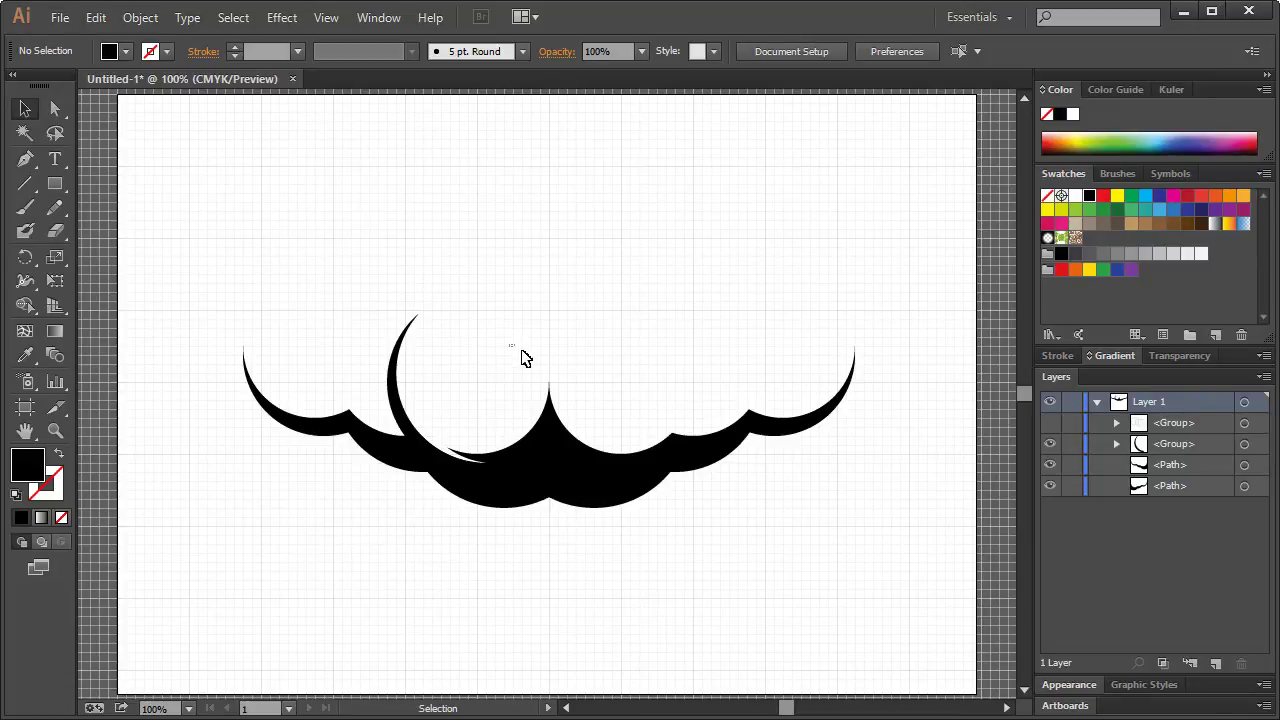
click(55, 430)
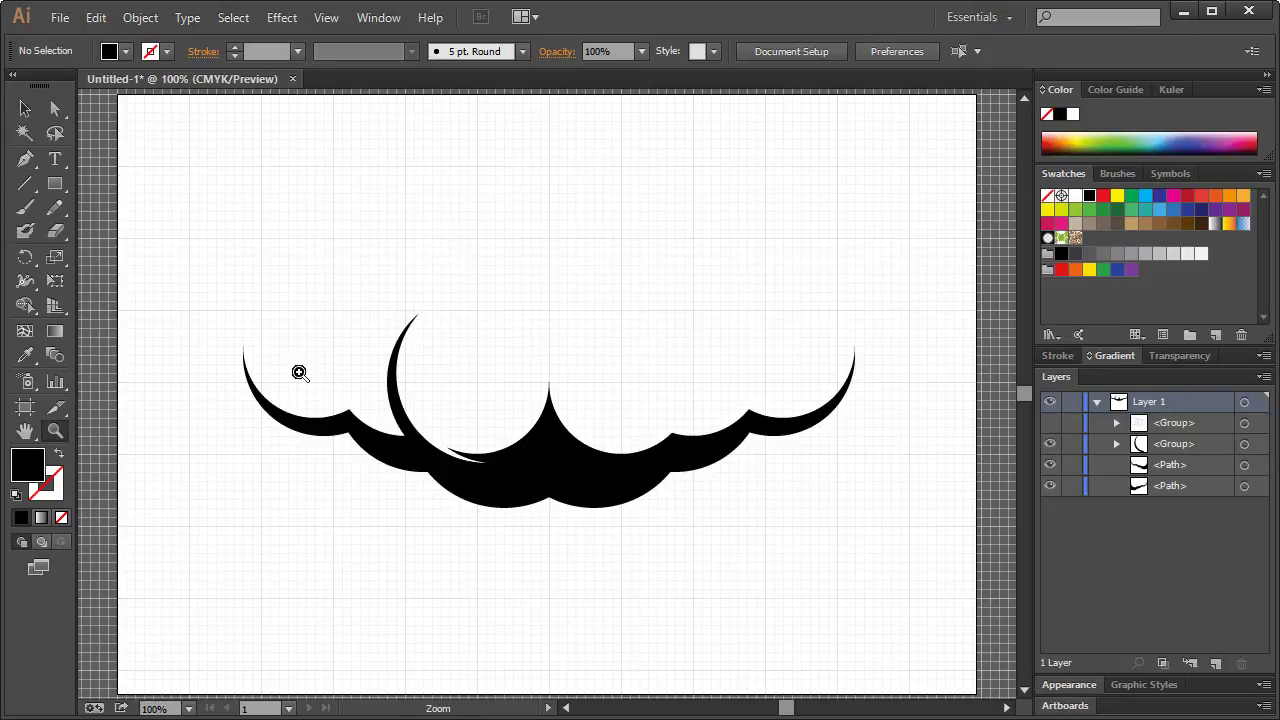
drag(234, 258, 537, 559)
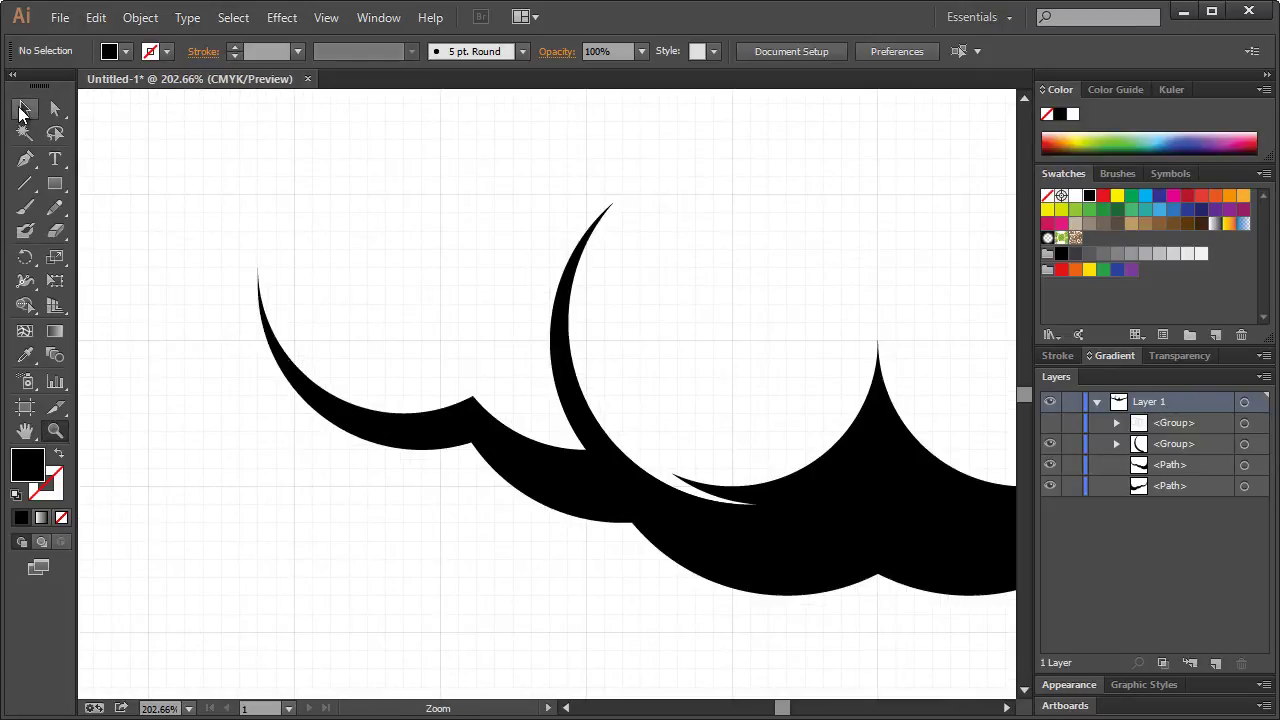
click(25, 108)
click(668, 486)
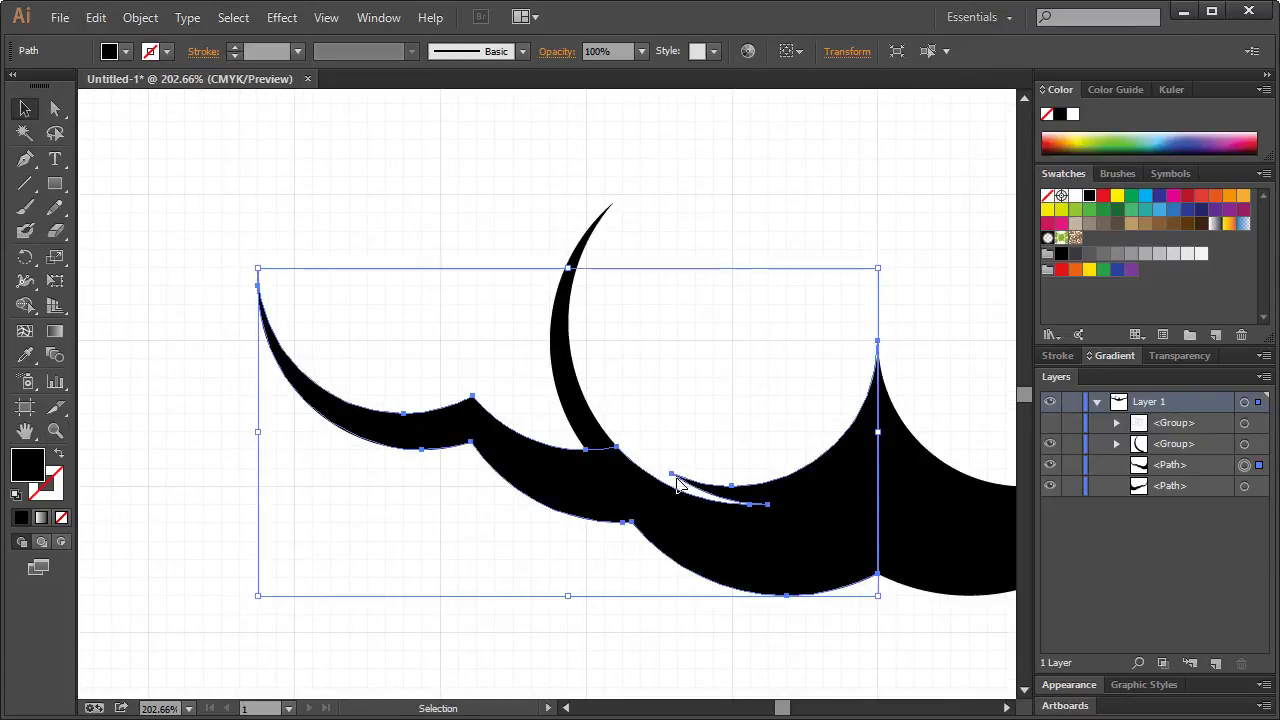
click(606, 437)
key(ctrl+1)
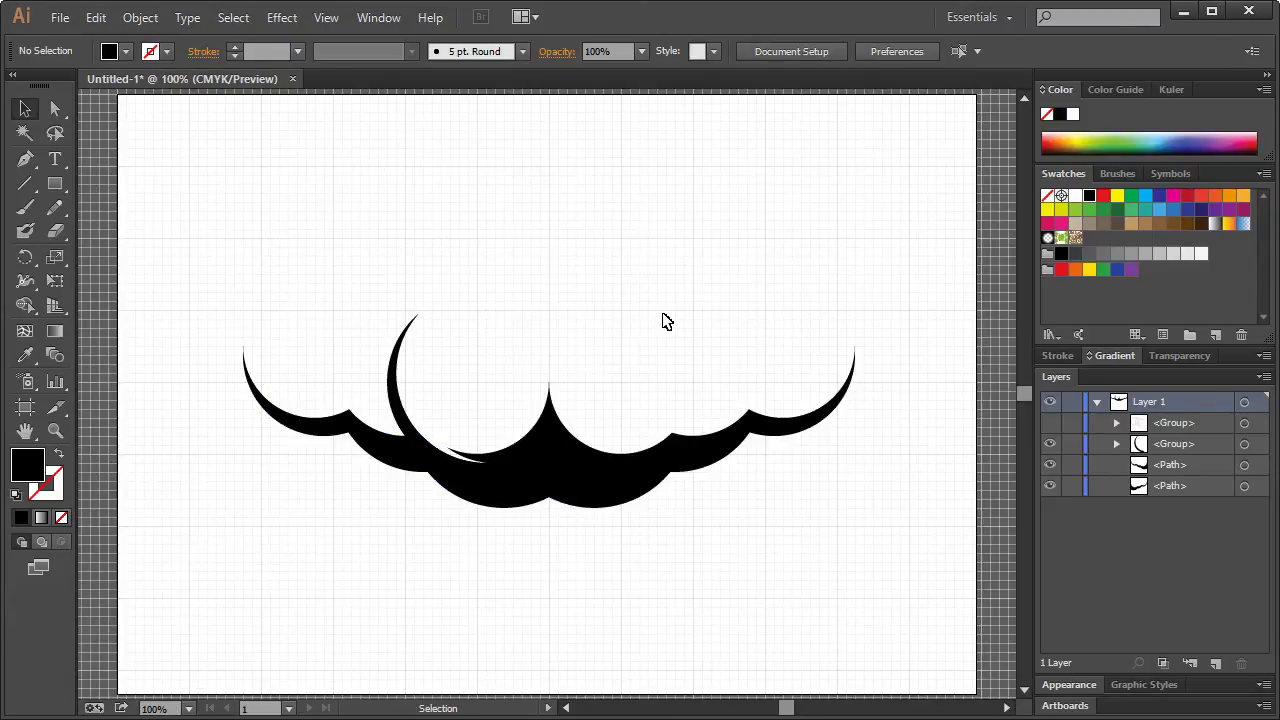
click(1049, 422)
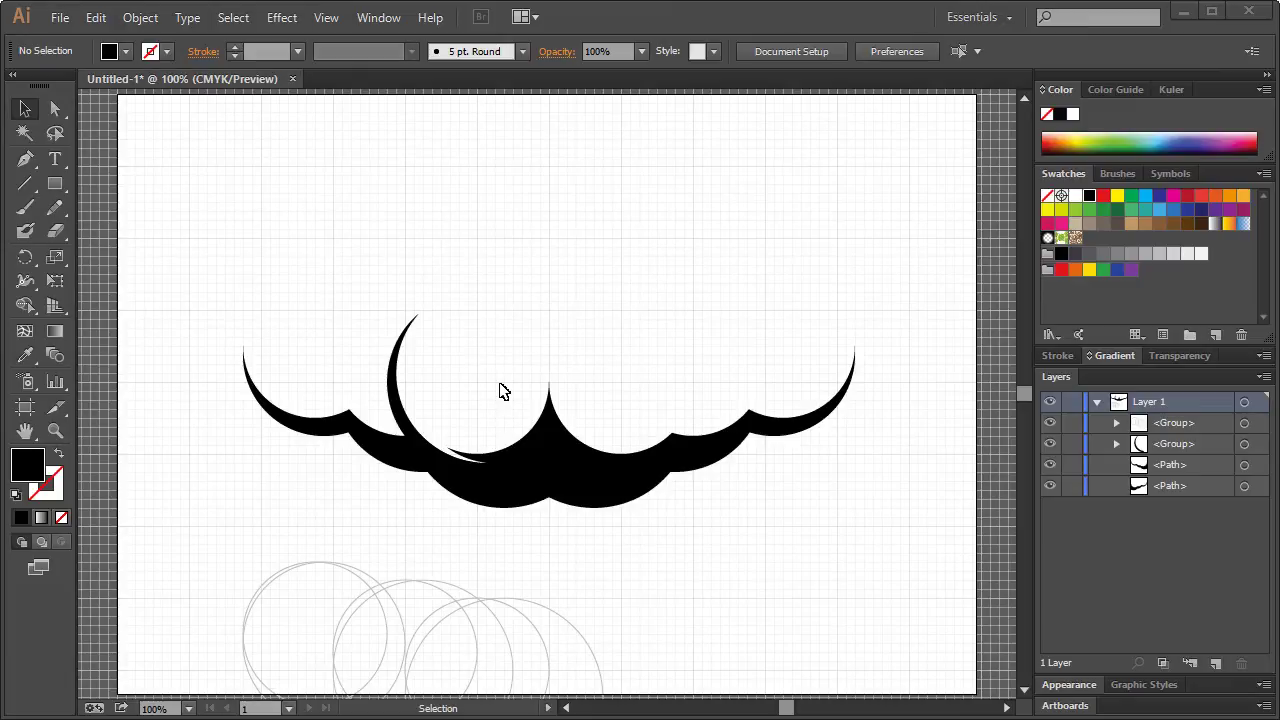
click(501, 414)
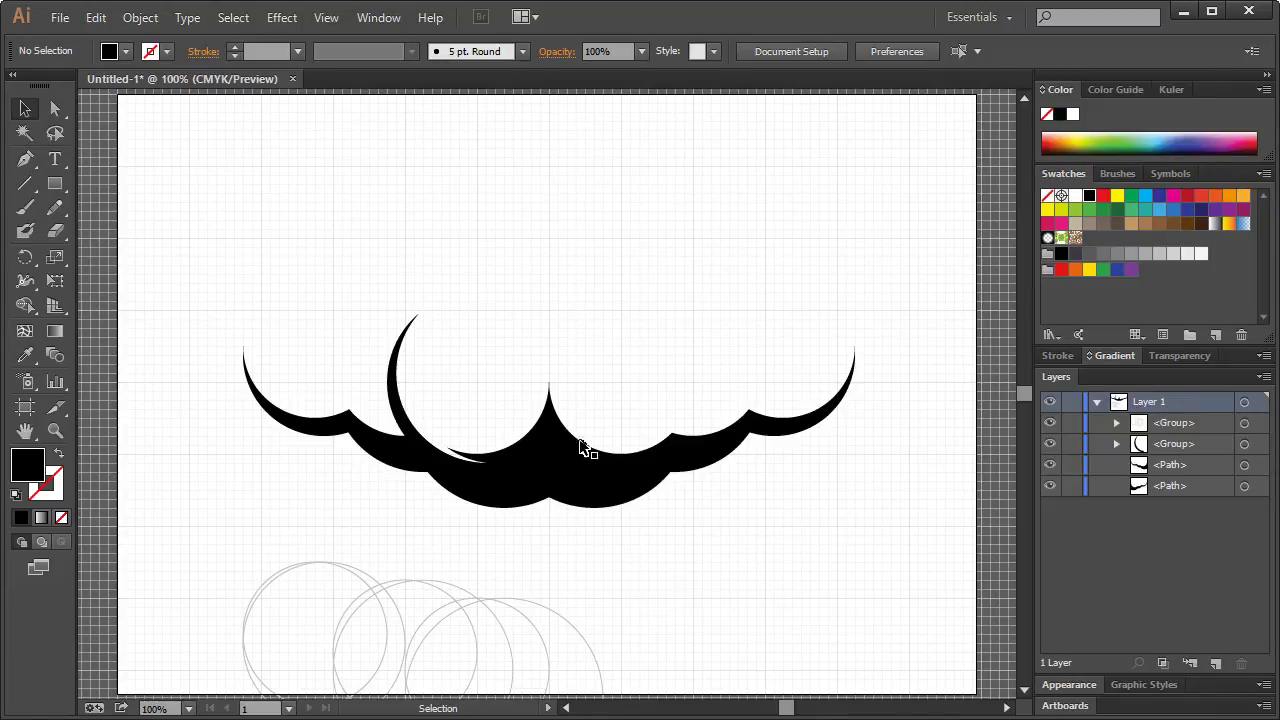
Revert to the separate wave pieces and delete the right half of the design
key(ctrl+z)
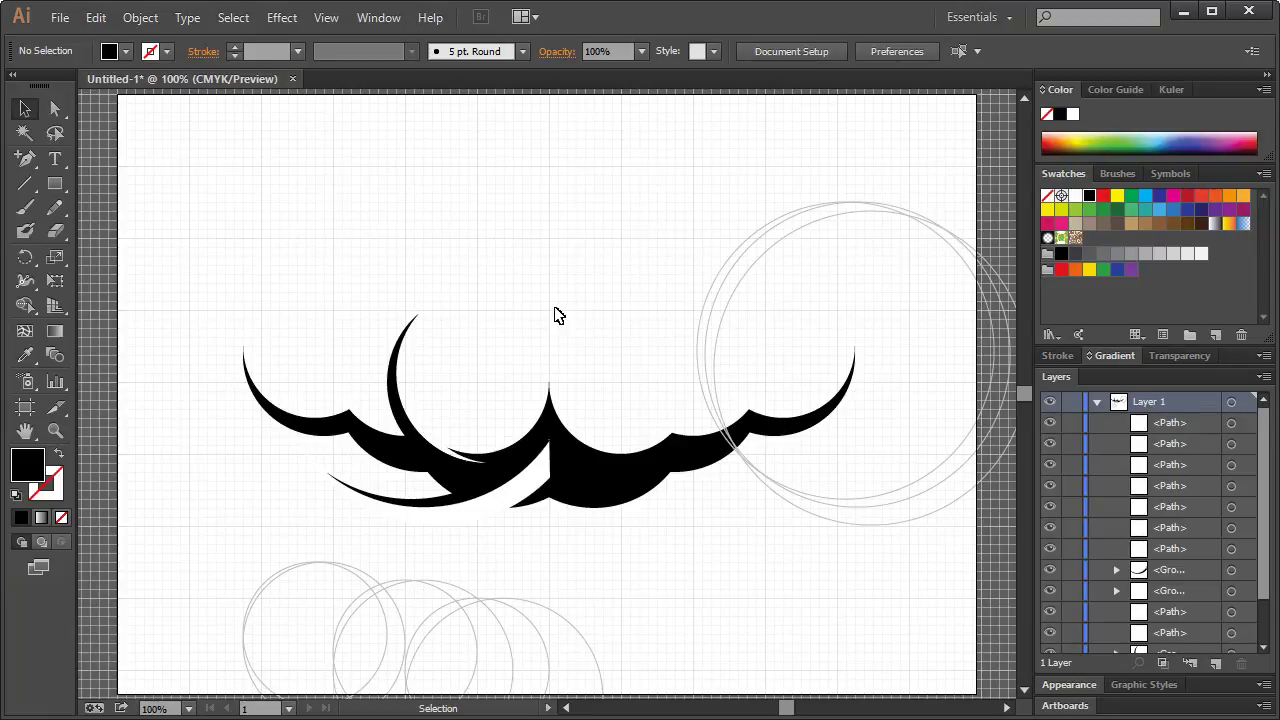
drag(596, 337, 634, 494)
key(Delete)
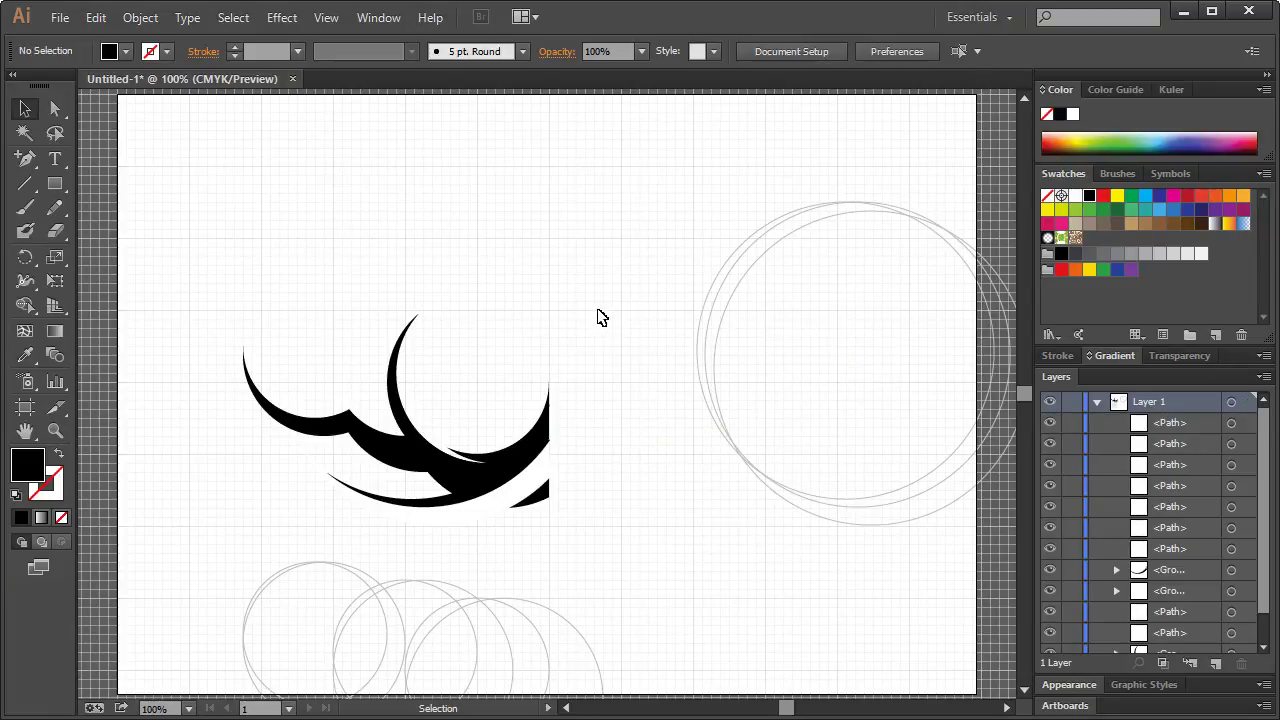
drag(591, 255, 266, 518)
click(600, 458)
click(518, 490)
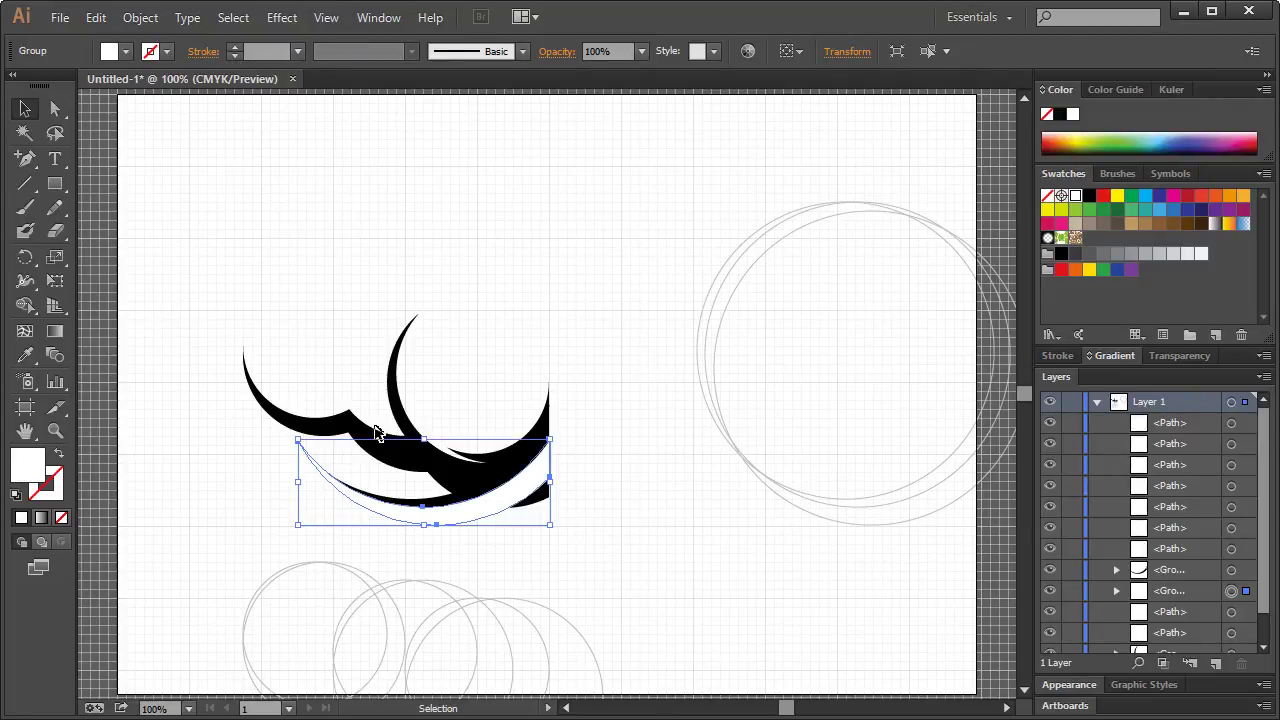
click(481, 366)
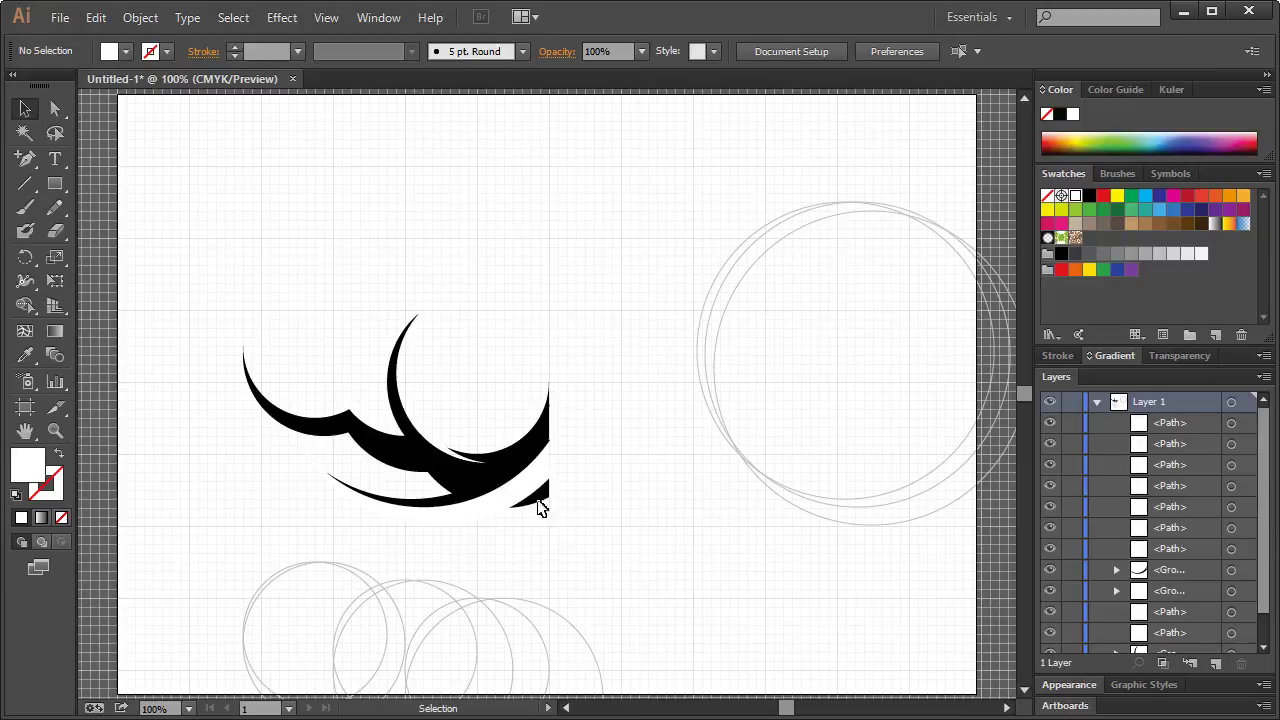
click(529, 496)
click(480, 356)
Reflect a copy of the three crescent groups across the vertical axis onto the right
drag(209, 269, 611, 521)
right_click(529, 497)
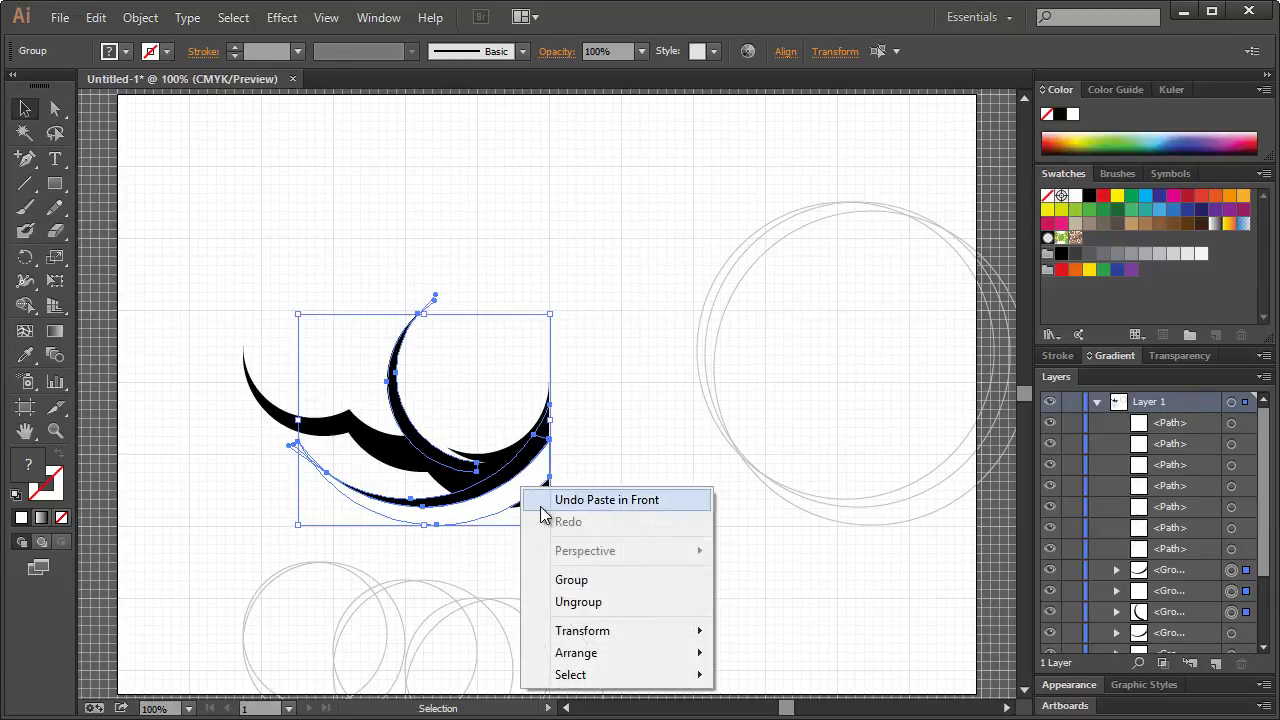
mouse_move(586, 638)
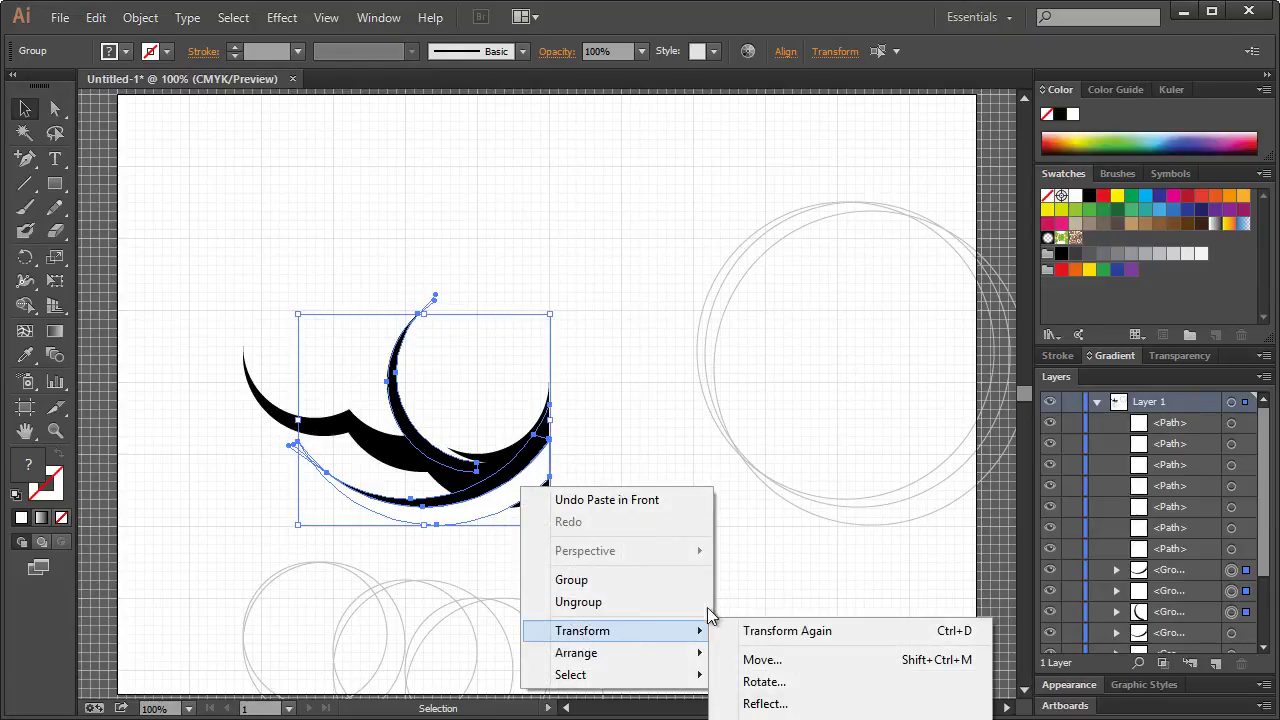
click(605, 528)
key(ctrl+z)
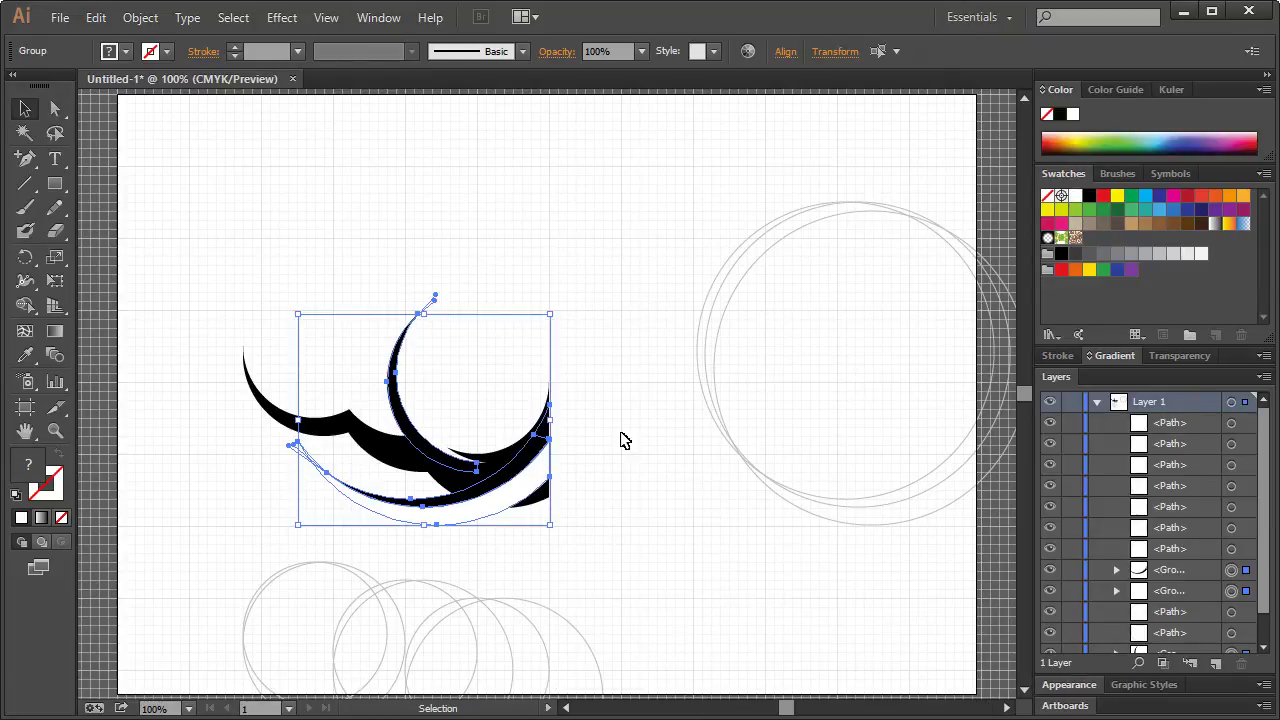
key(ctrl+d)
click(620, 402)
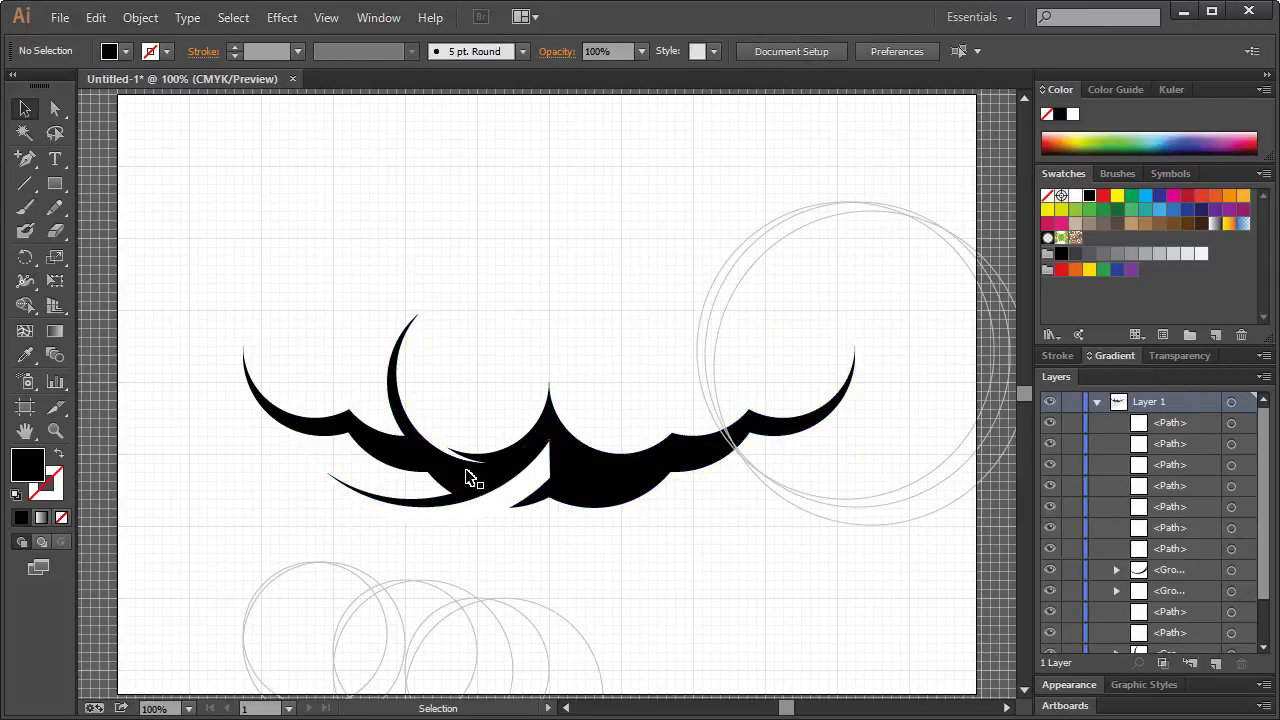
Shift the left crescent group slightly right, then drag the large right guide circles onto the left crescents
click(399, 489)
drag(399, 489, 446, 489)
click(549, 329)
drag(234, 544, 527, 338)
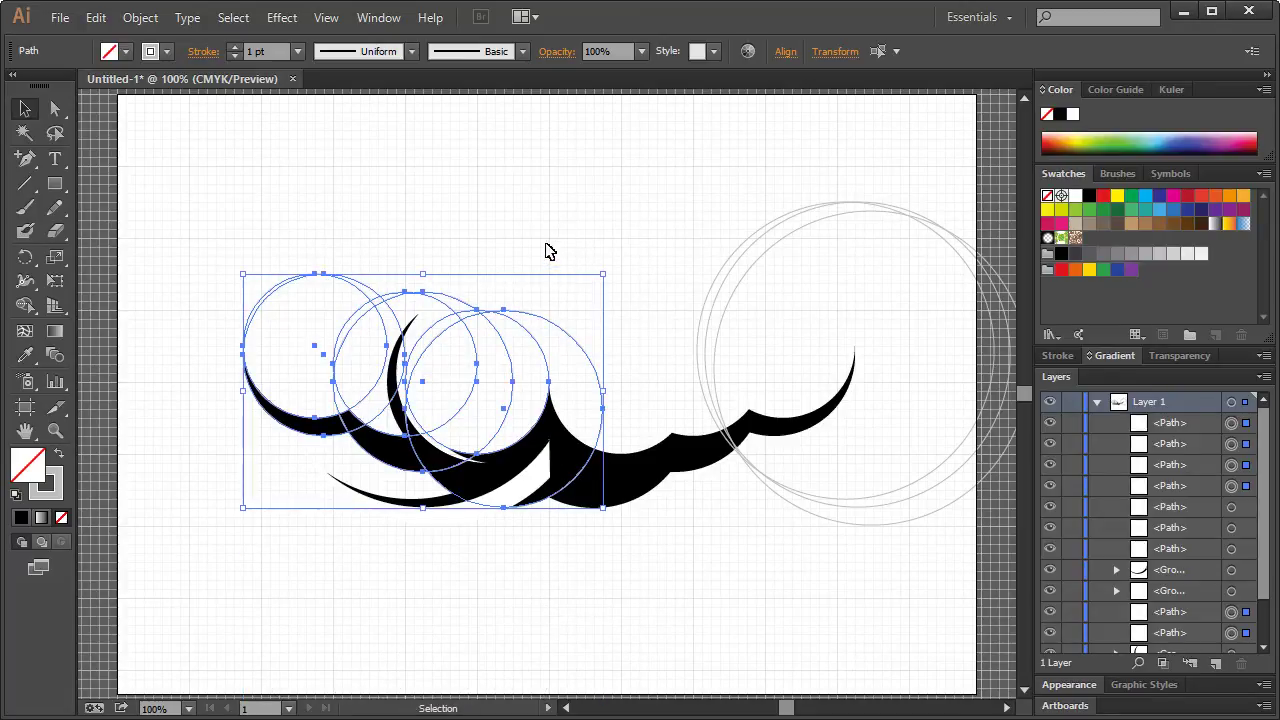
drag(698, 232, 365, 251)
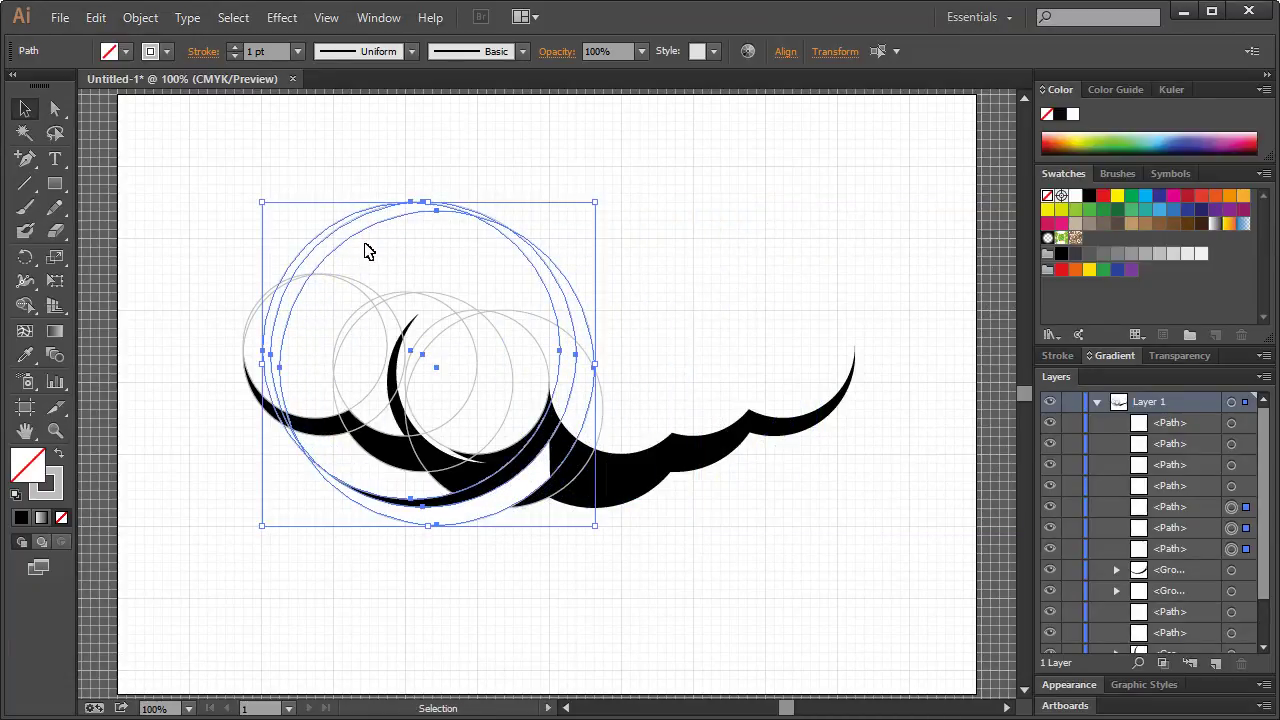
click(620, 138)
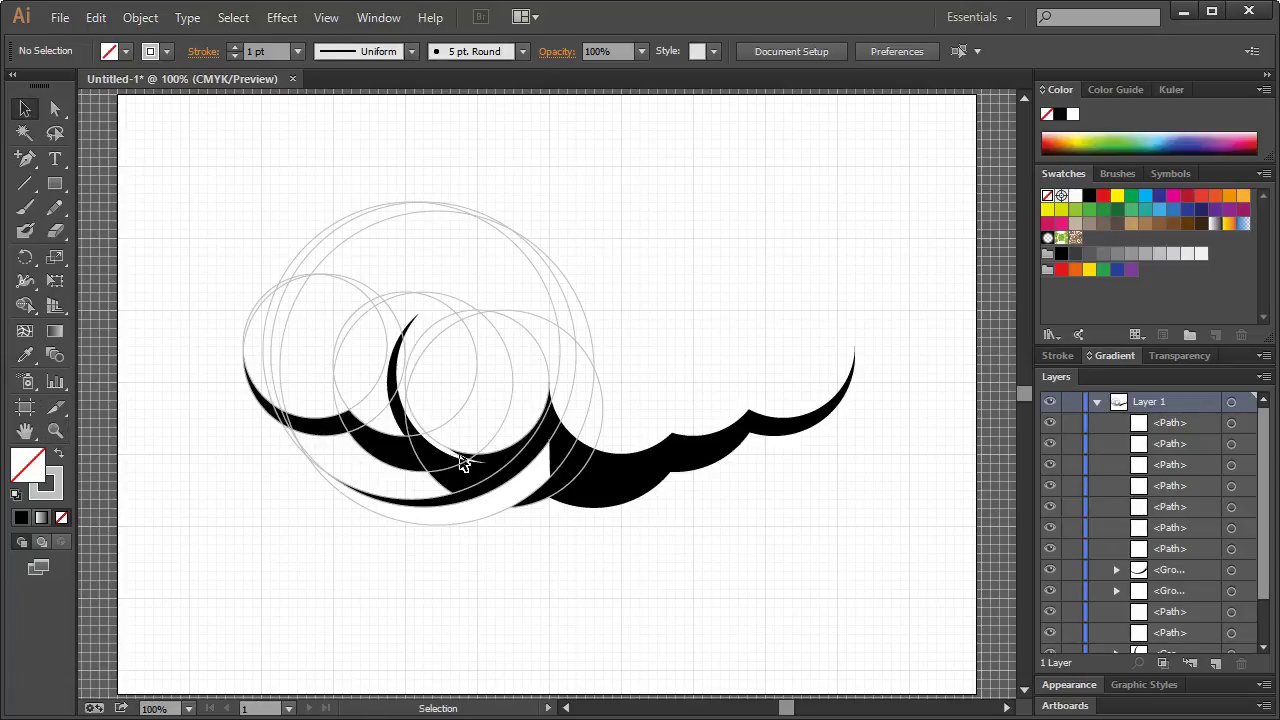
Move a middle guide circle right over the middle crescent
click(416, 322)
click(455, 265)
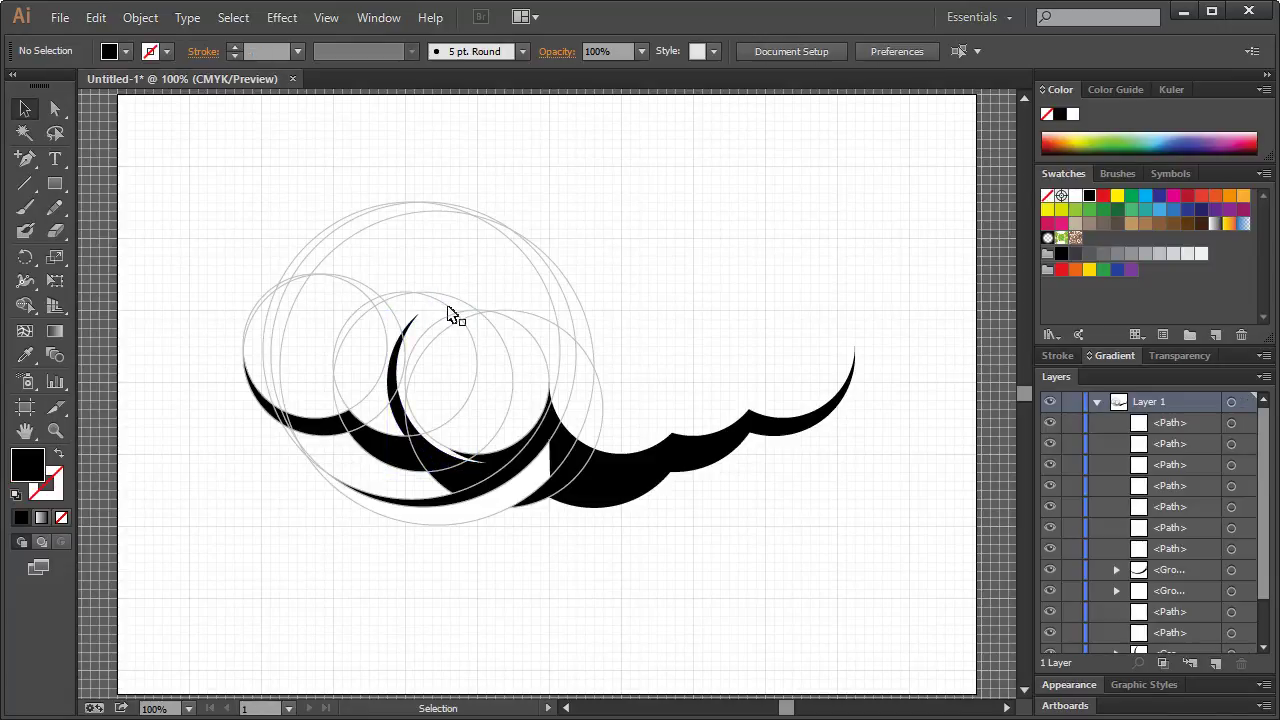
click(450, 316)
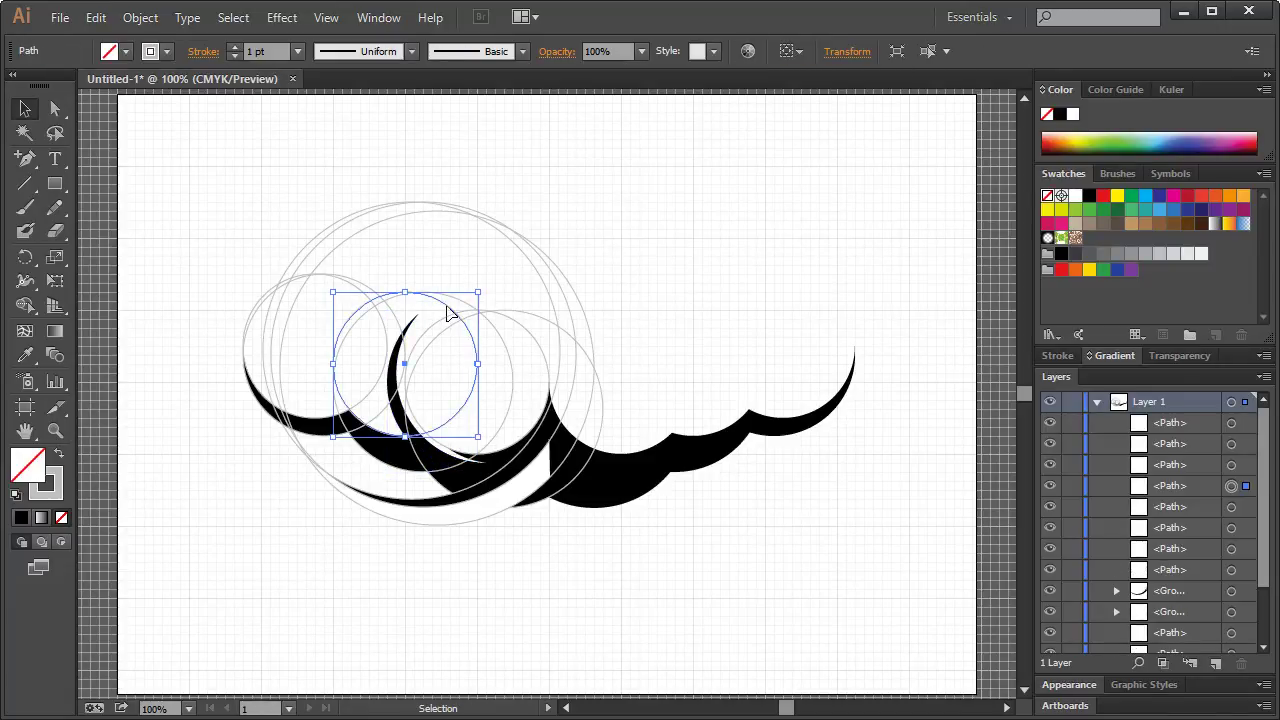
drag(450, 316, 558, 292)
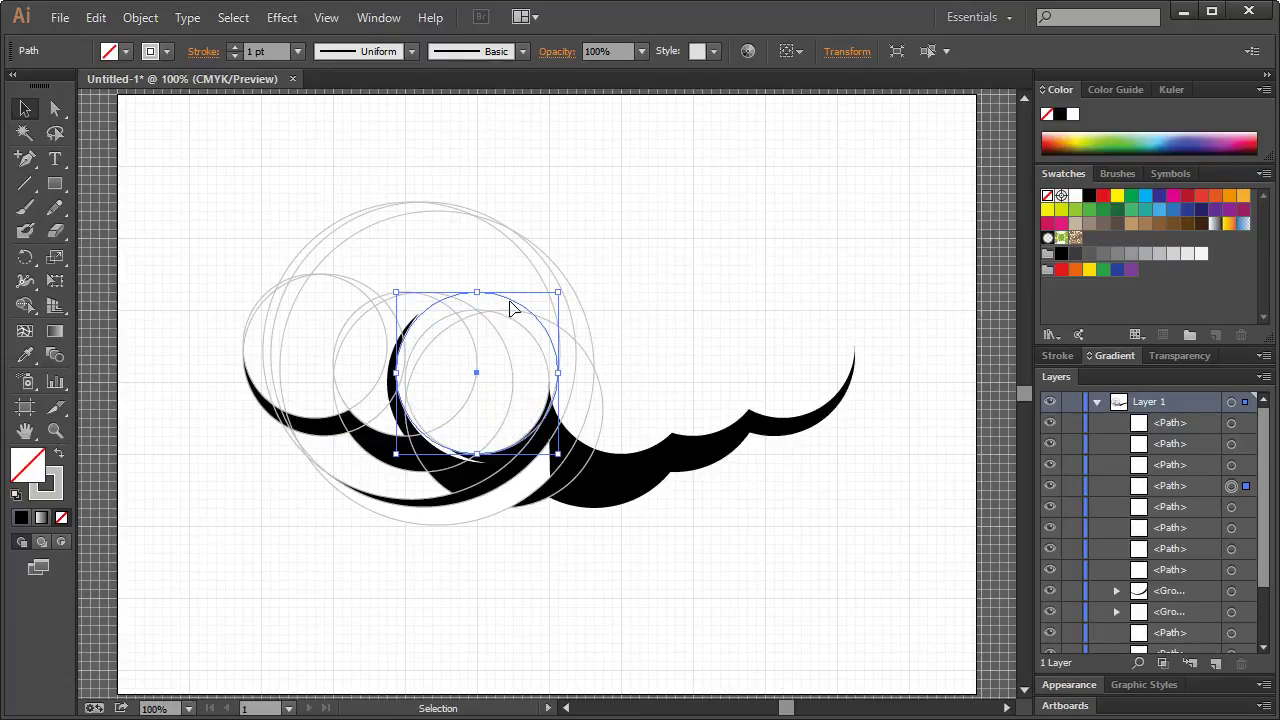
drag(511, 304, 540, 297)
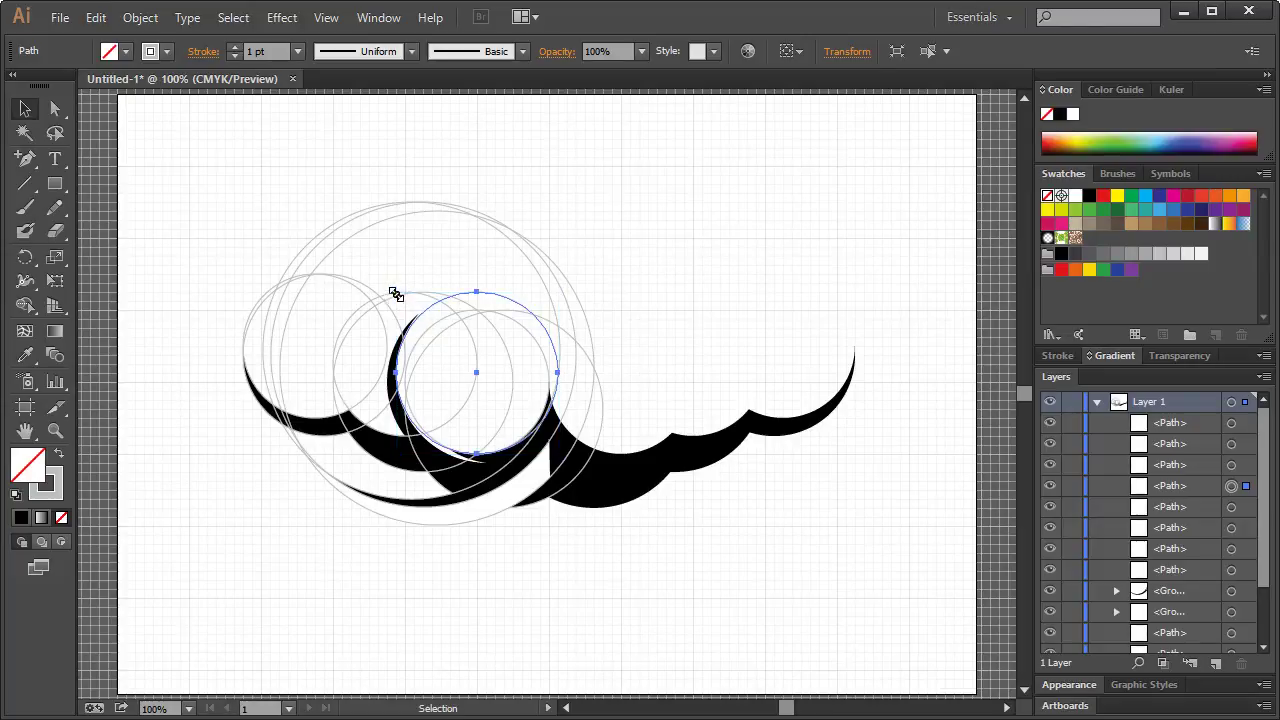
drag(396, 294, 391, 286)
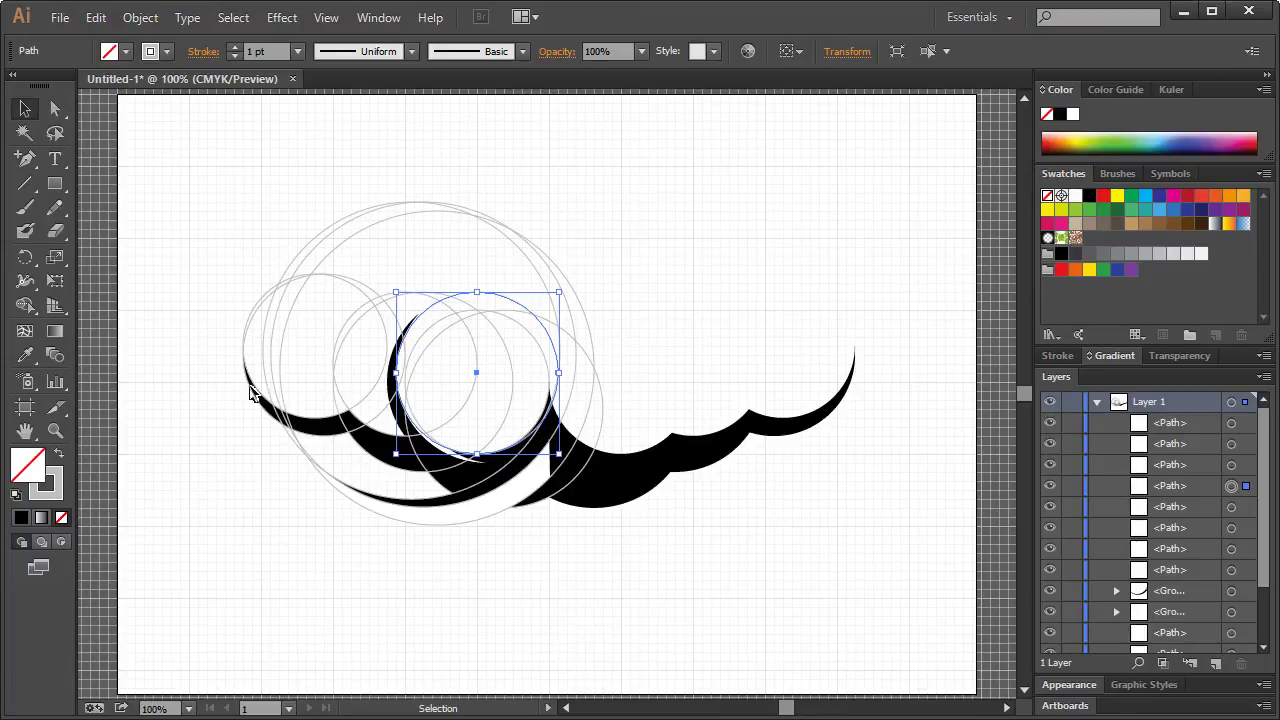
Turn off Snap to Grid and enlarge the circle around the middle crescent with its bounding-box handles
click(55, 430)
drag(201, 232, 666, 550)
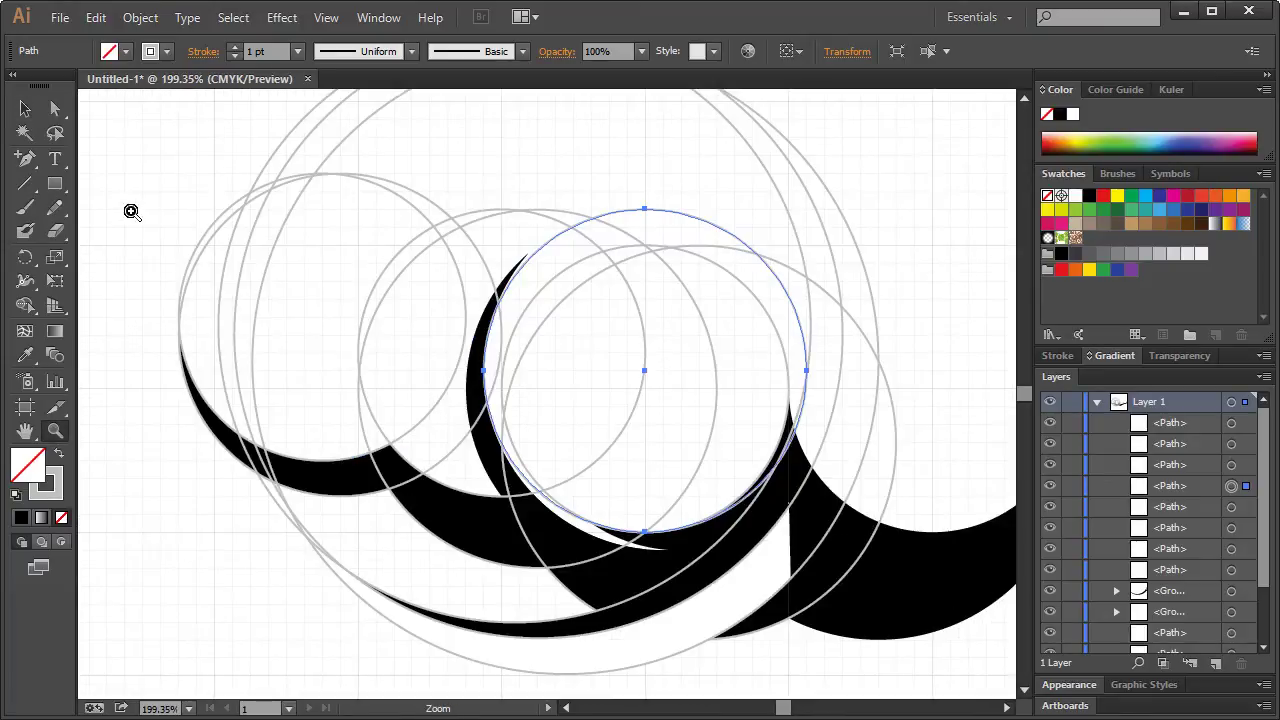
click(25, 108)
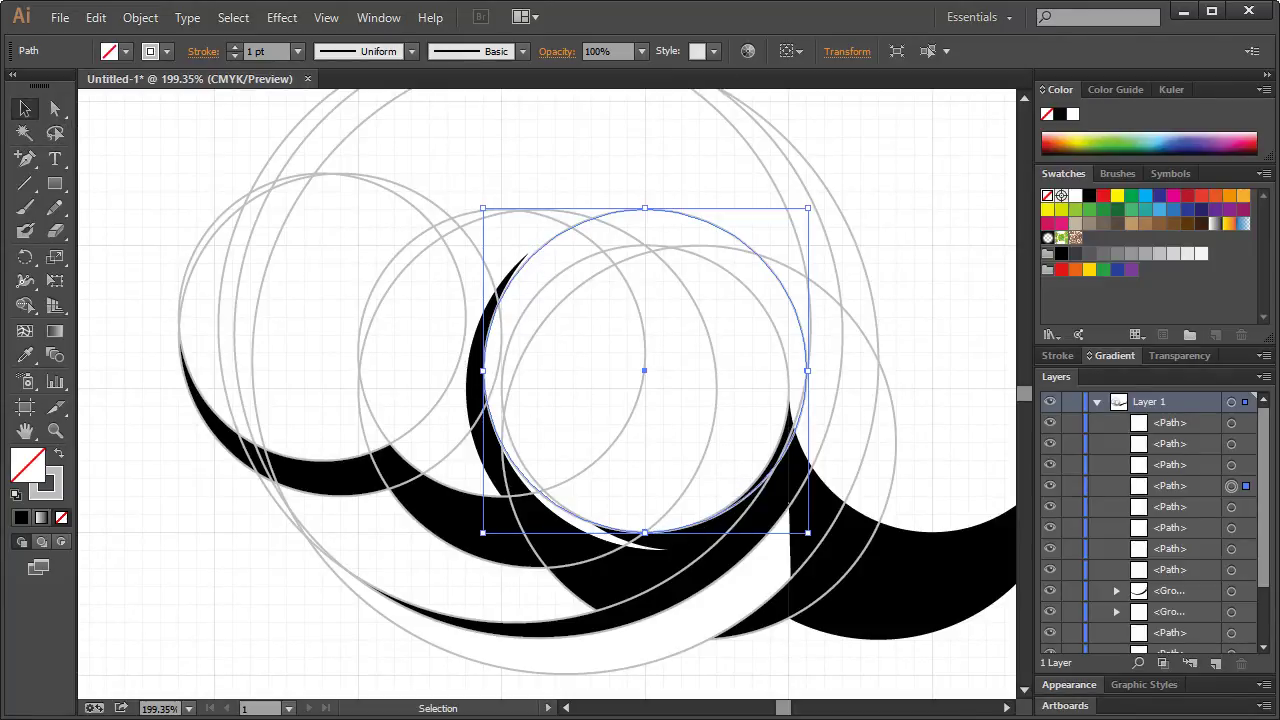
click(326, 17)
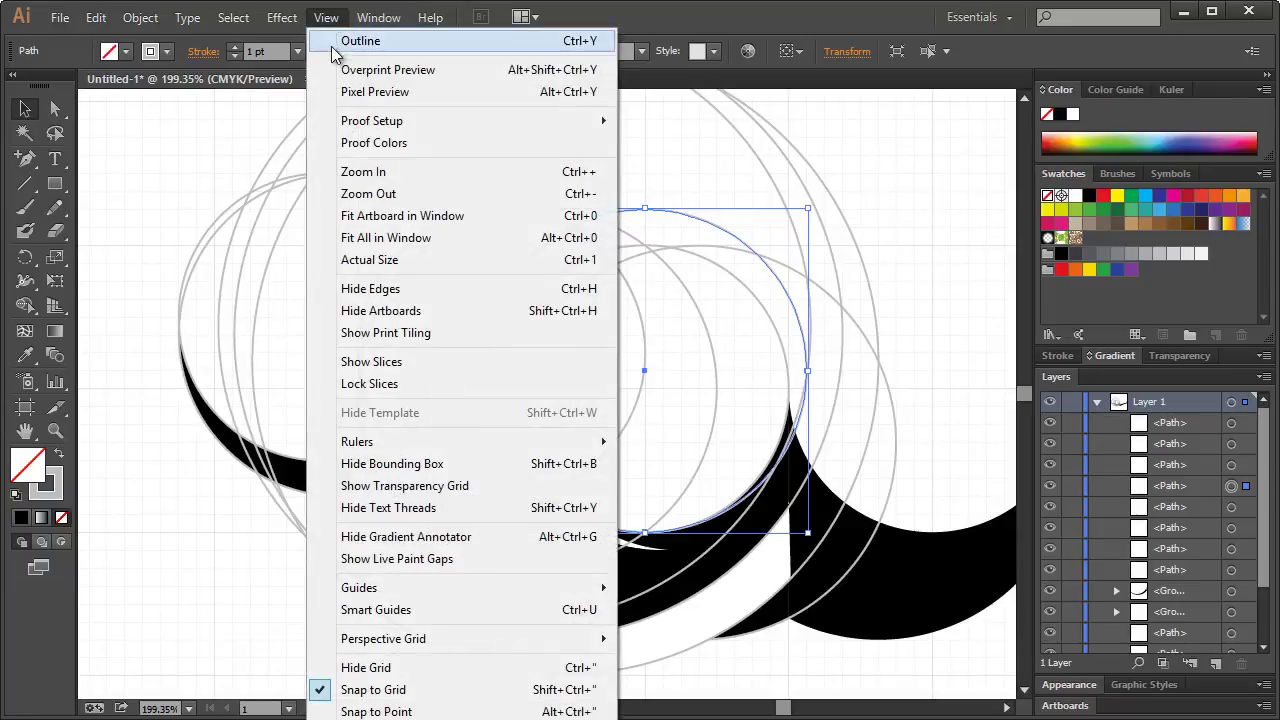
click(372, 689)
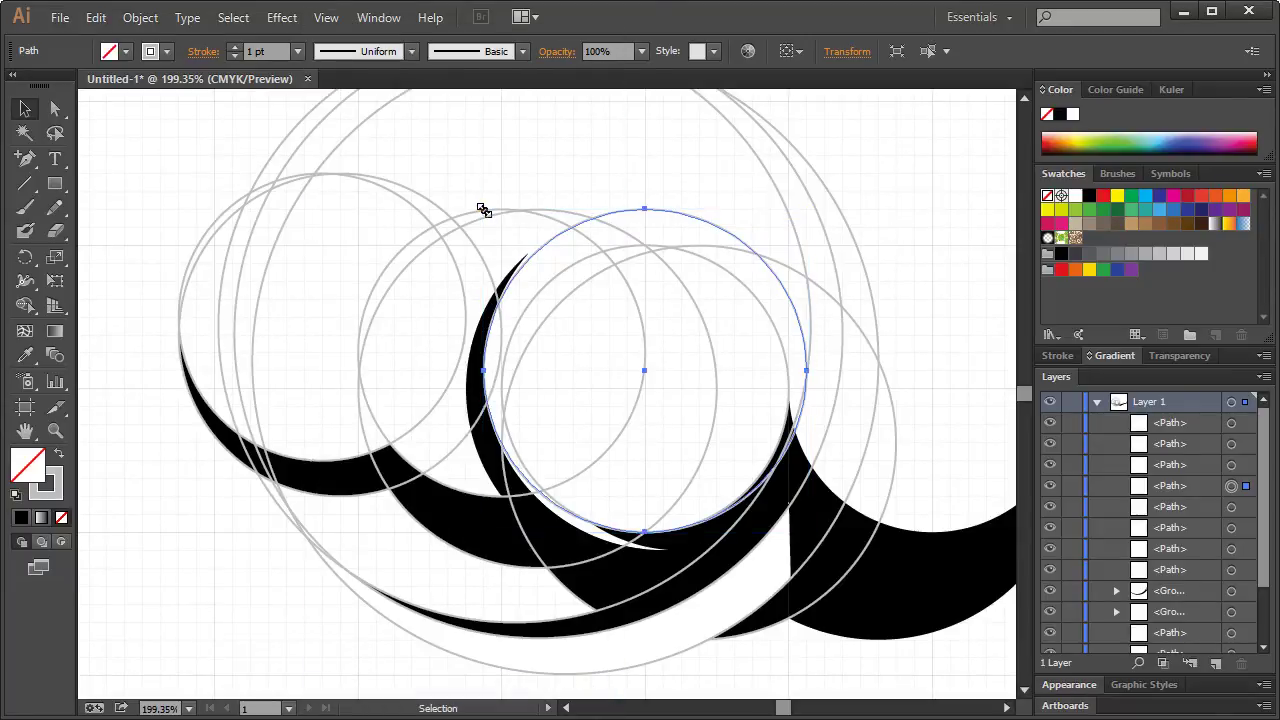
drag(484, 210, 814, 203)
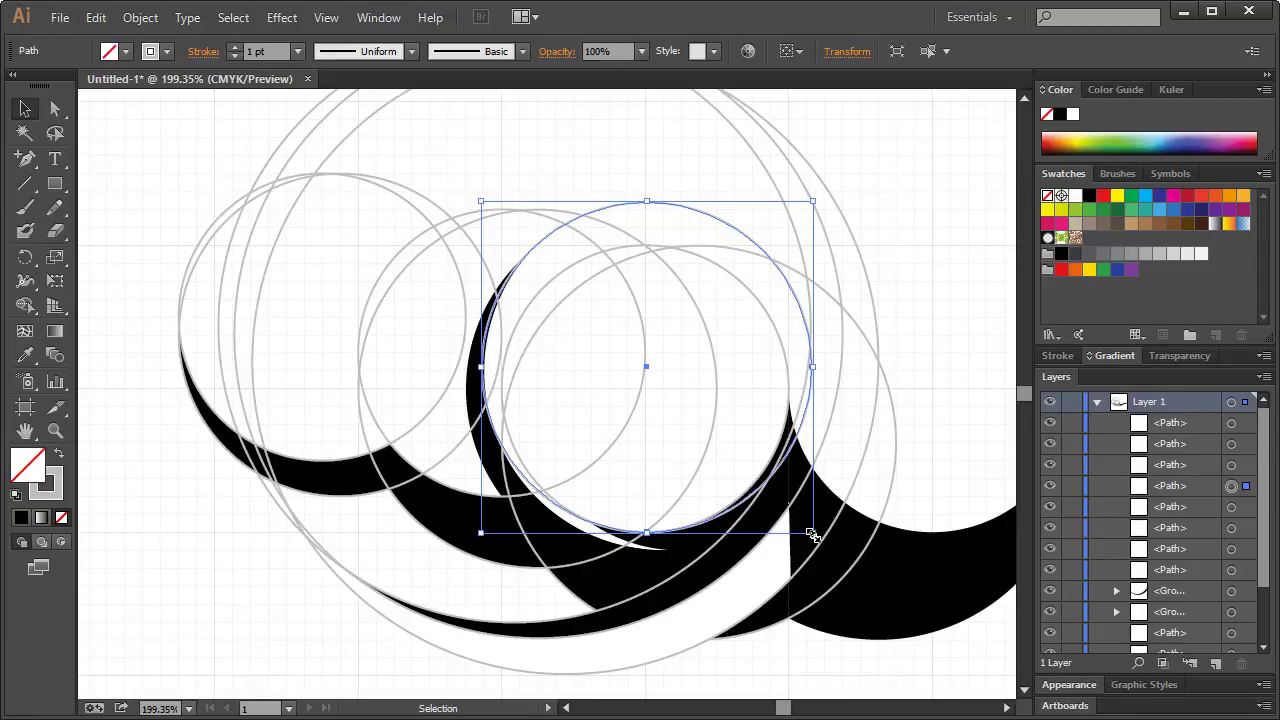
drag(813, 534, 831, 567)
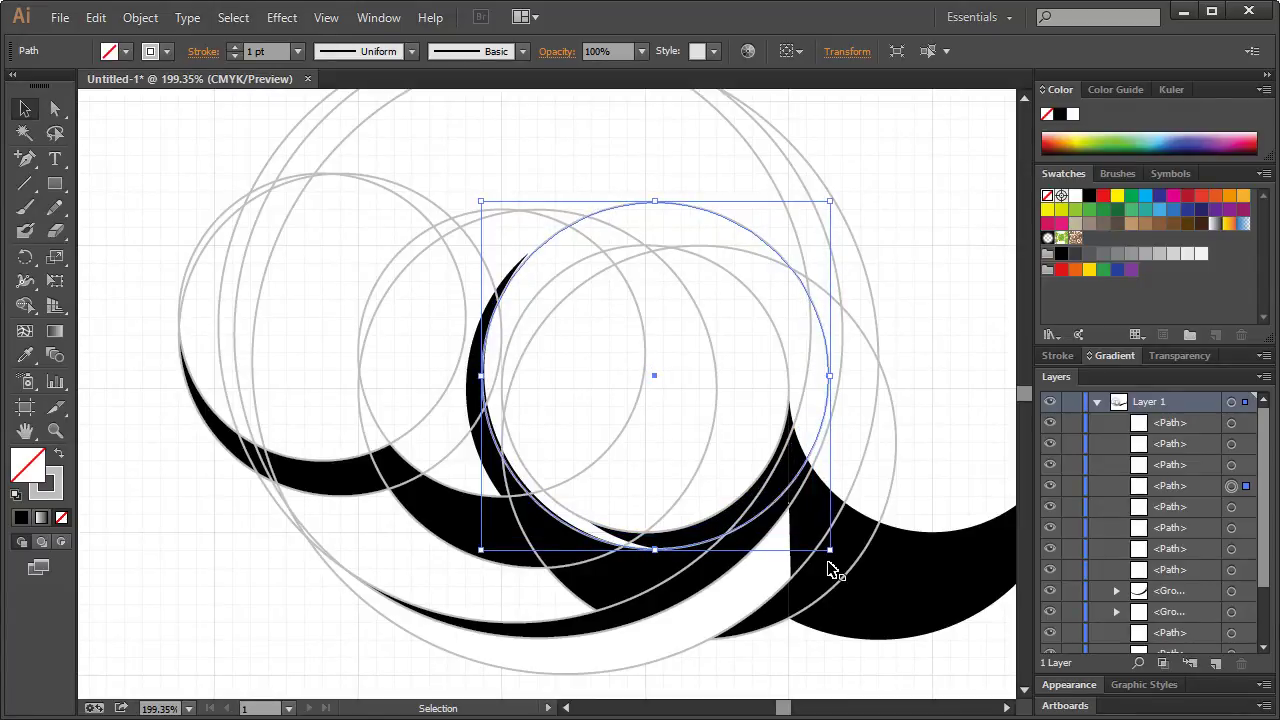
drag(828, 207, 838, 196)
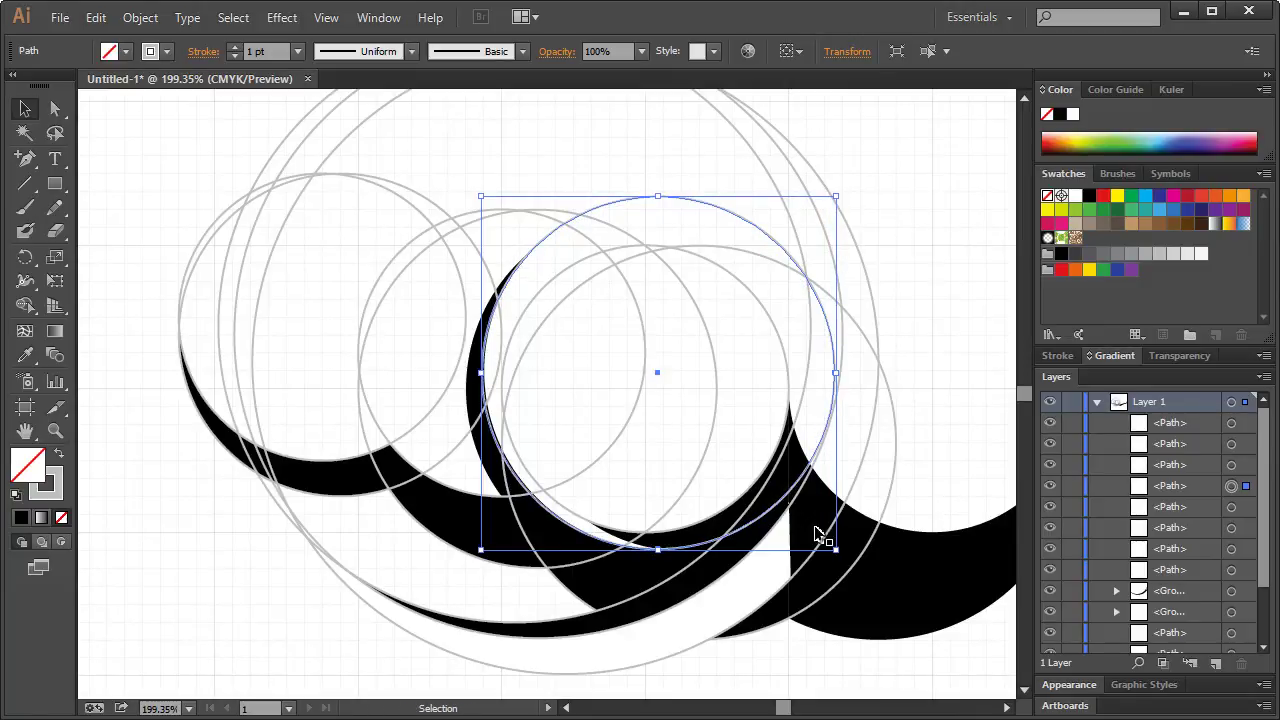
drag(835, 550, 836, 558)
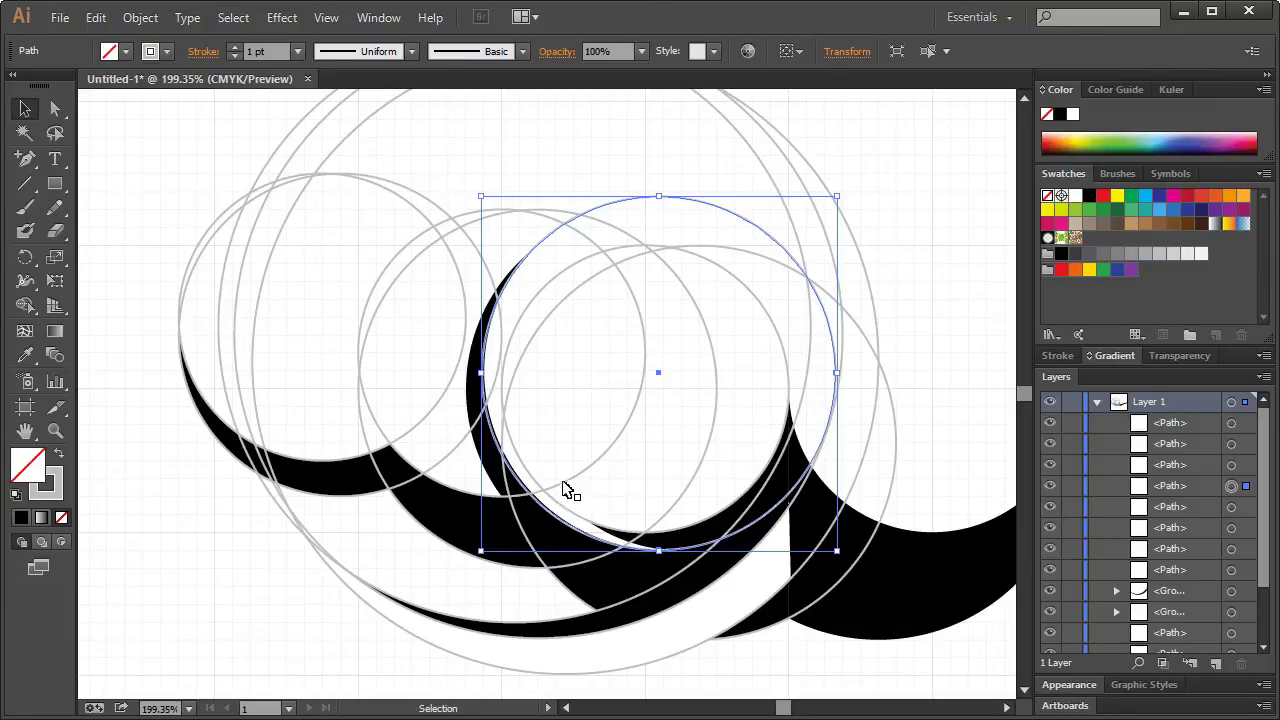
key(ctrl+1)
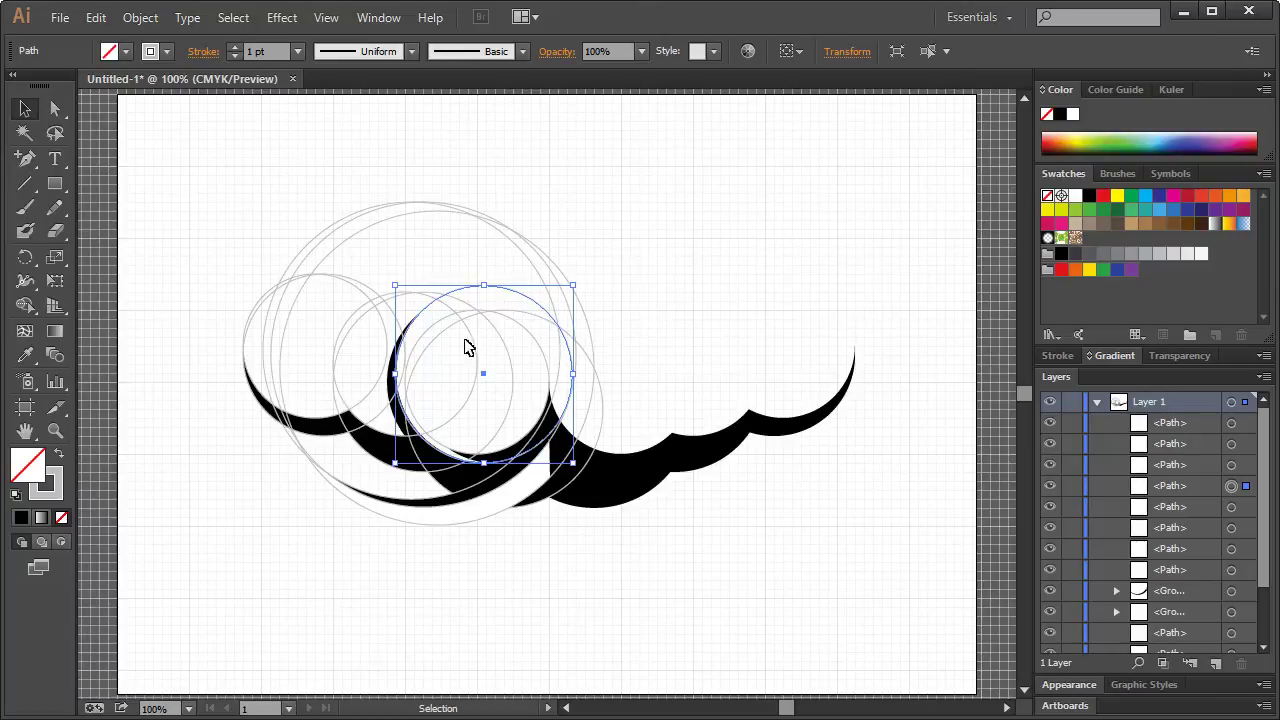
click(638, 192)
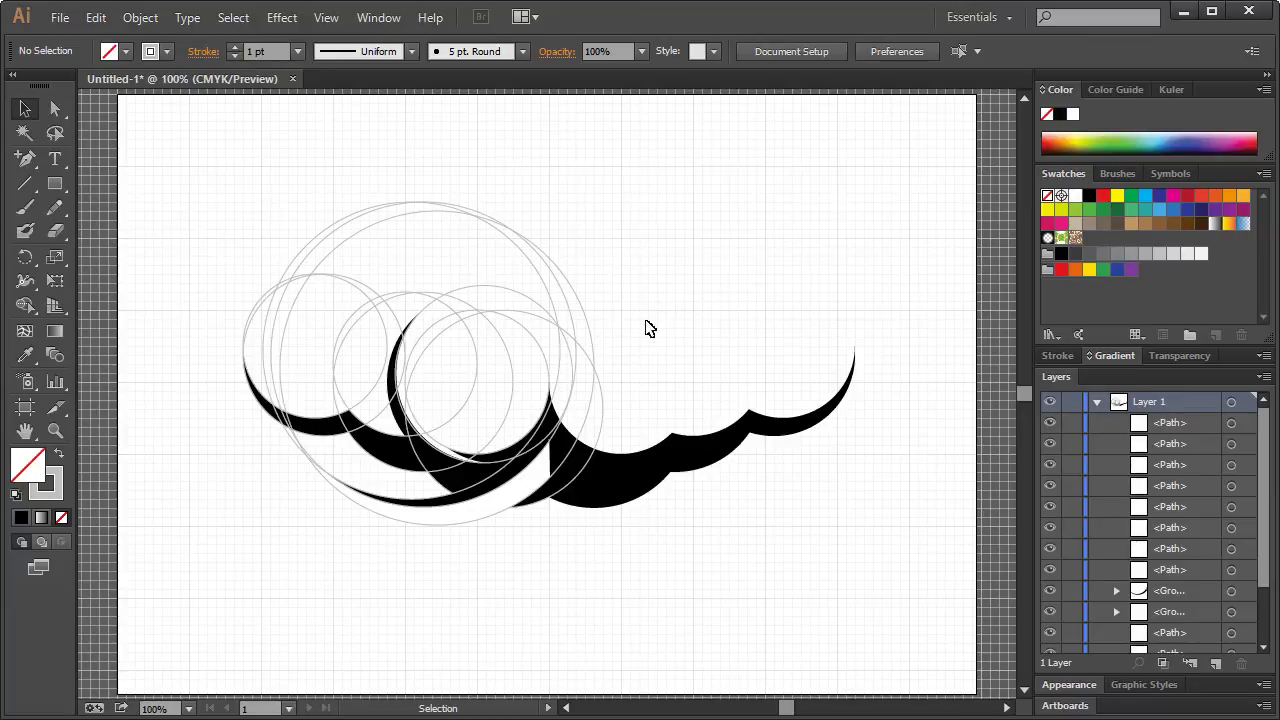
Delete the mirrored right swoosh, Magic Wand and group the guide circles, and drag the group beneath the locked path
click(658, 467)
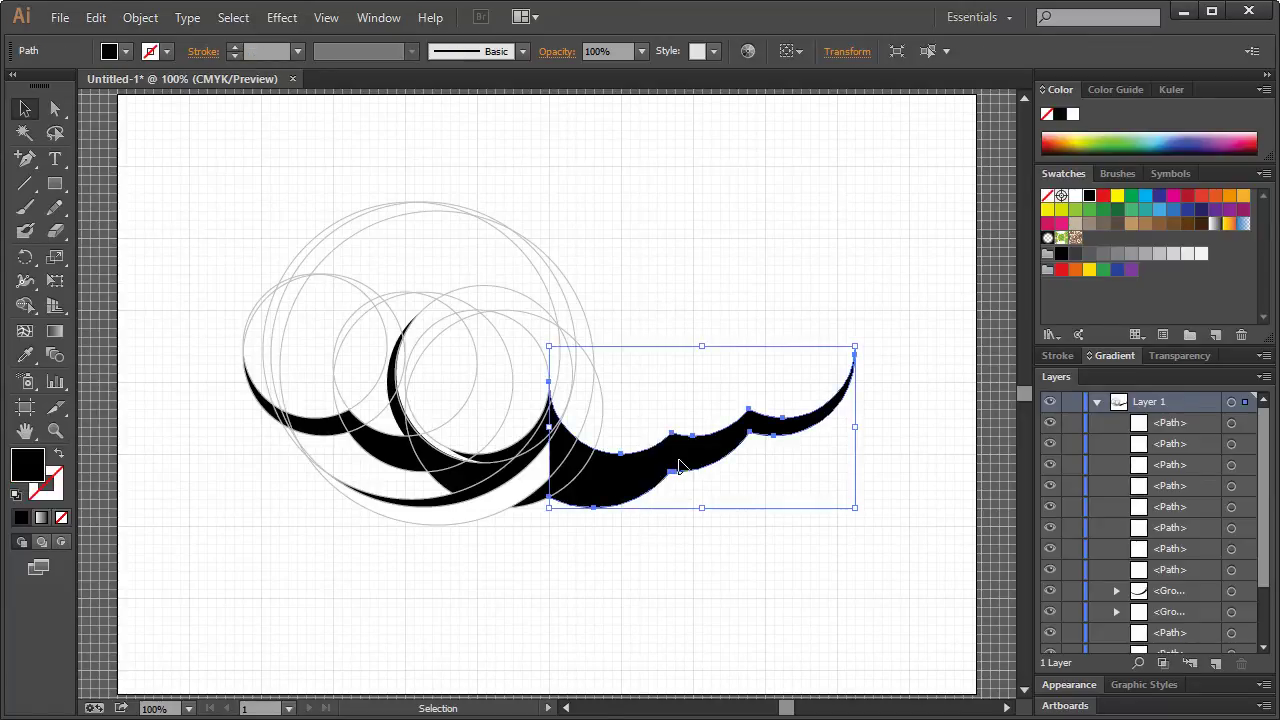
key(Delete)
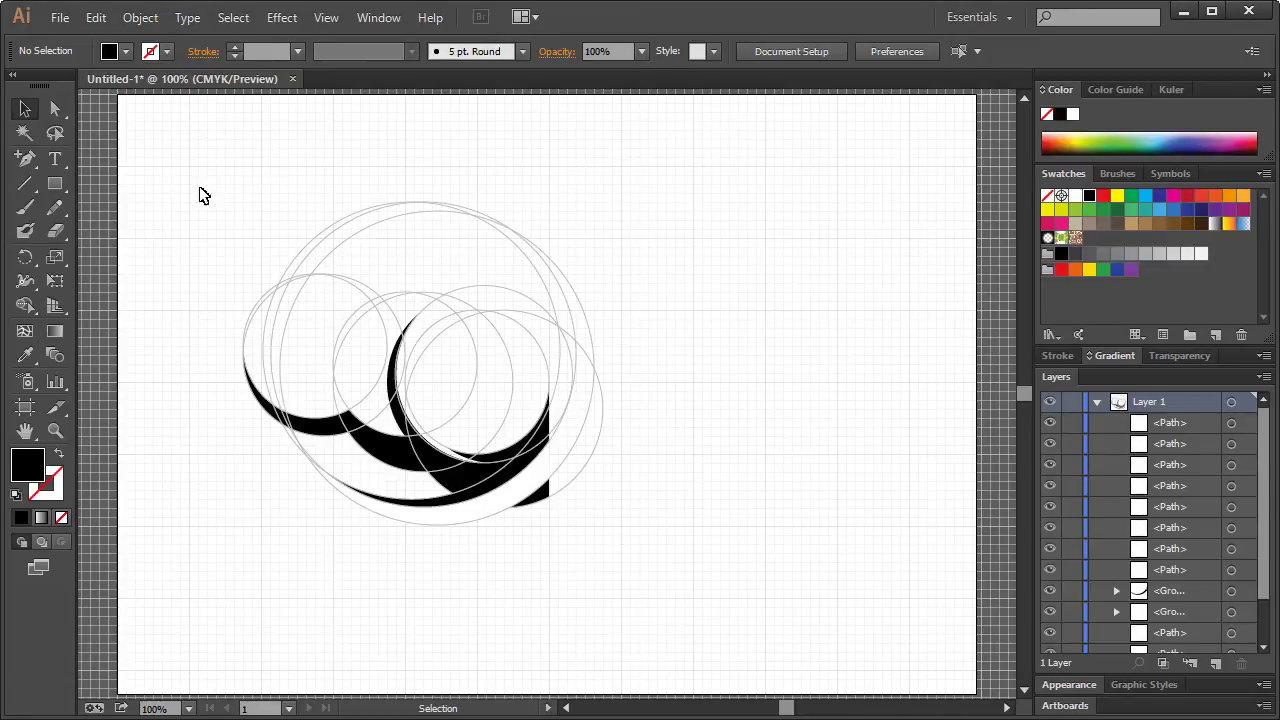
click(25, 132)
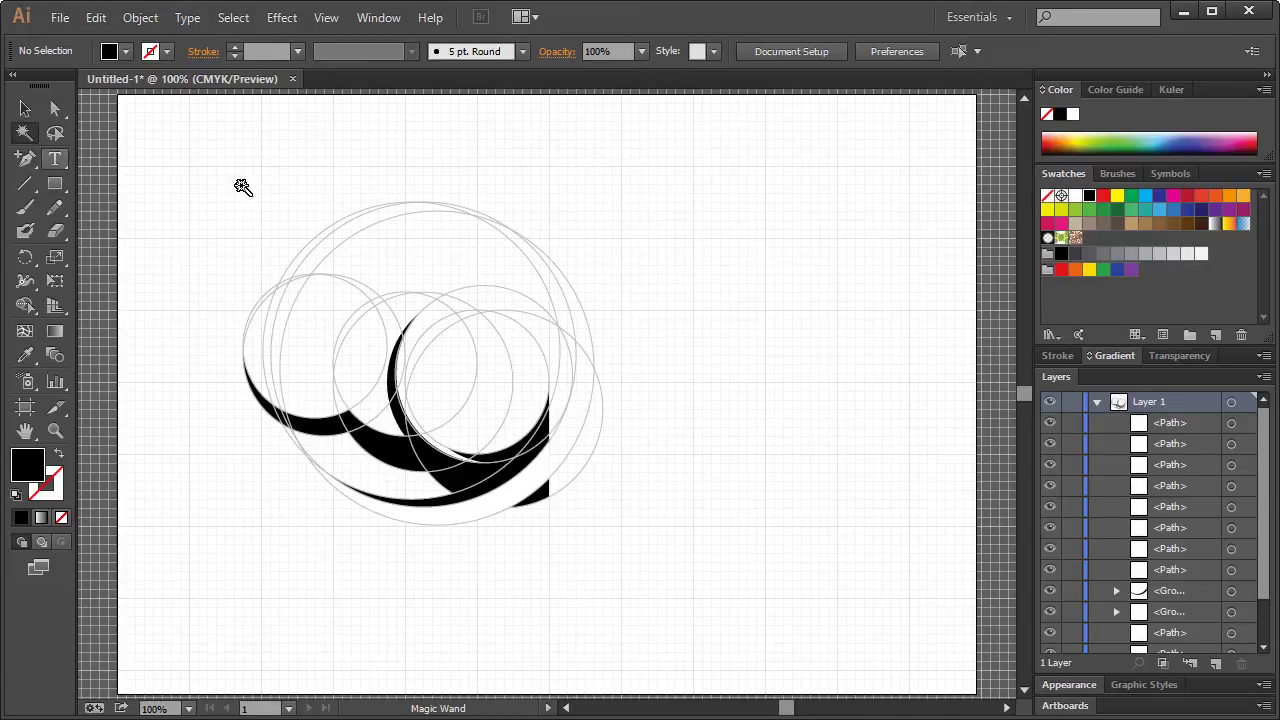
click(404, 218)
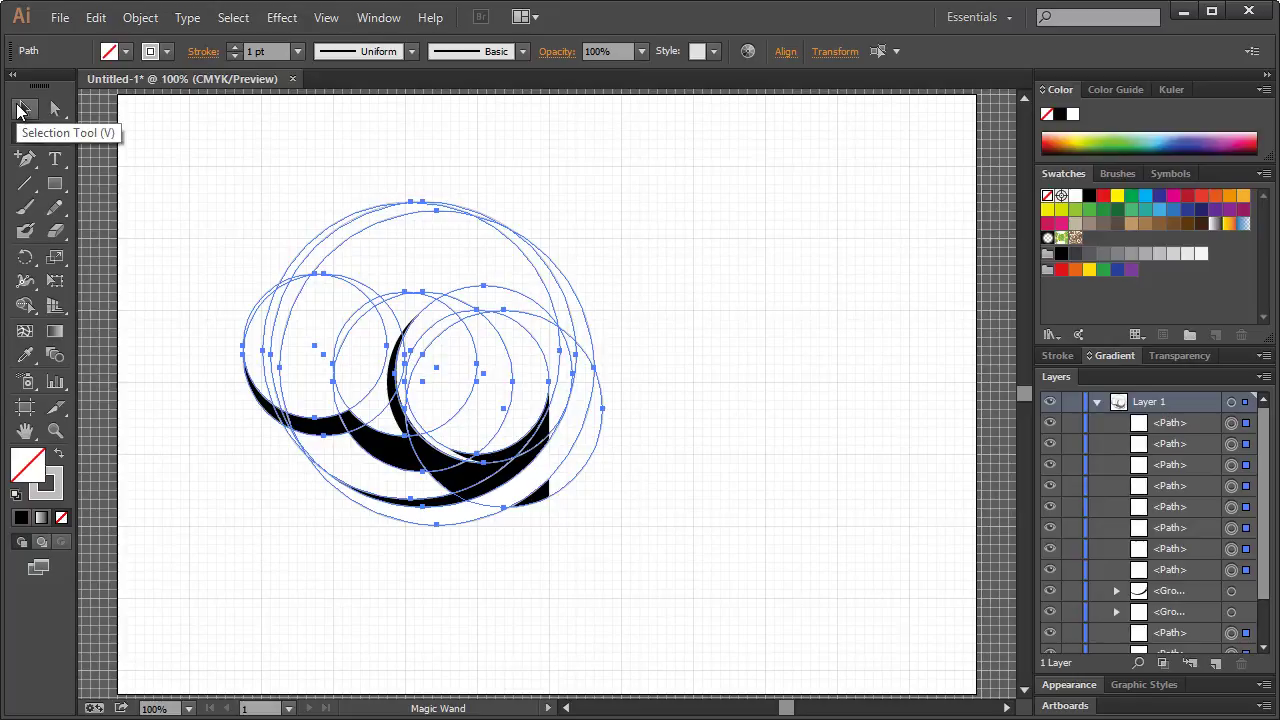
click(24, 110)
key(ctrl+g)
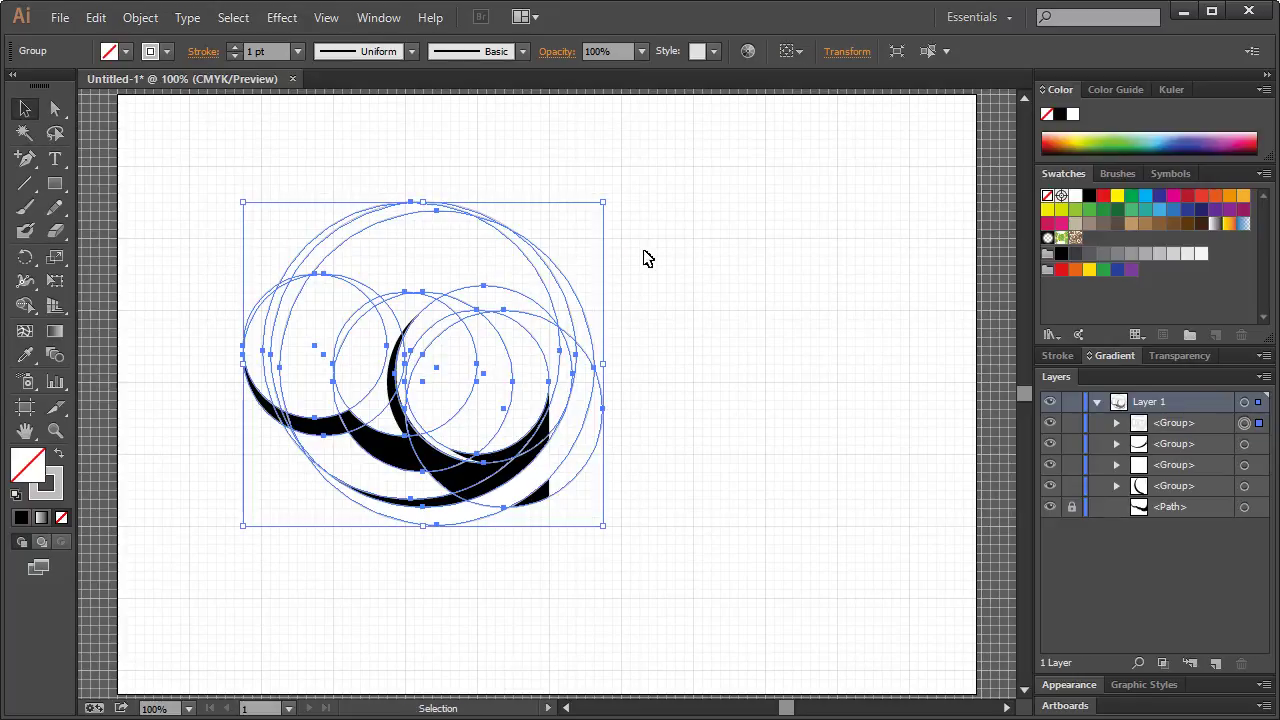
drag(1190, 428, 1190, 510)
click(786, 291)
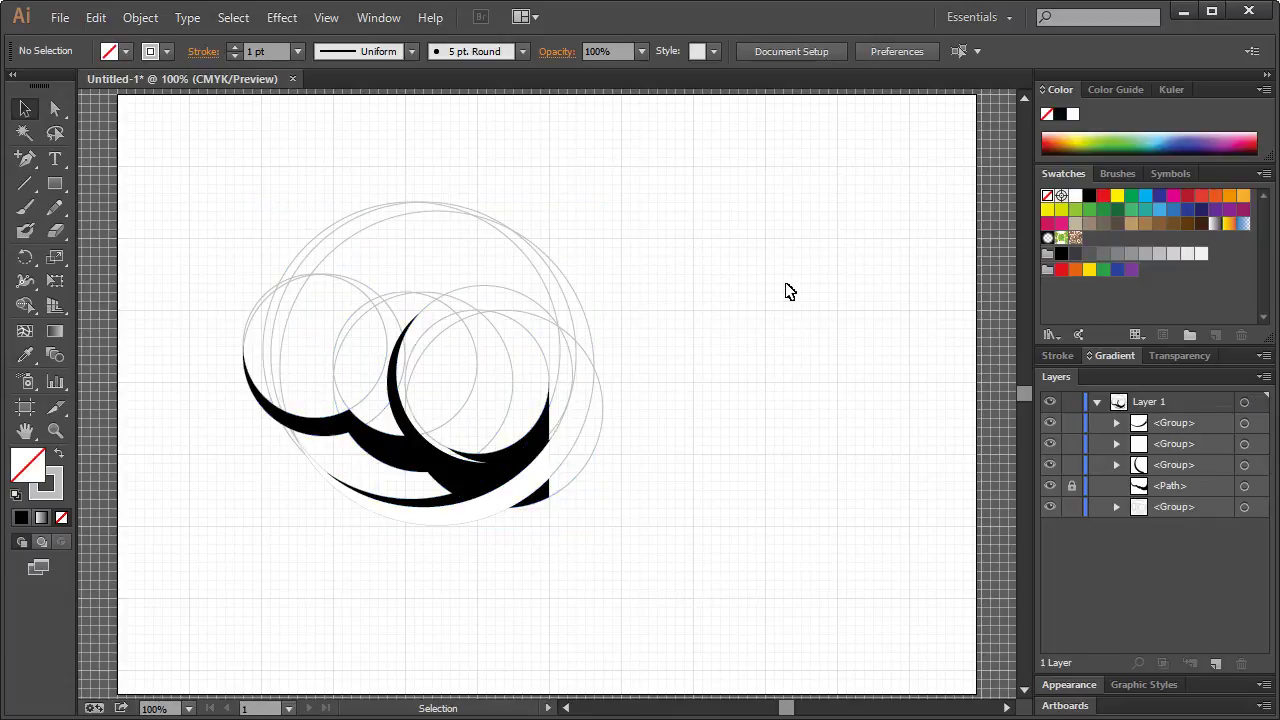
Zoom in on the crescent artwork and move the lower white arc group below the black shapes
click(530, 488)
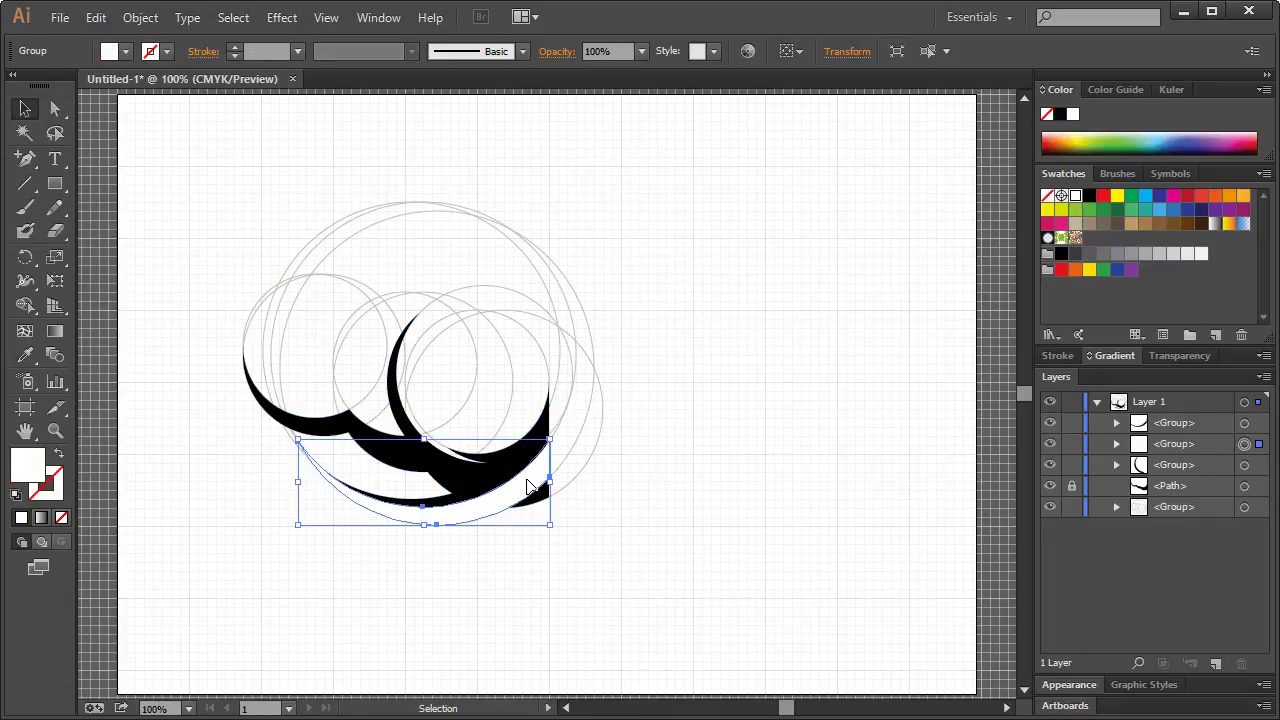
click(55, 430)
drag(226, 232, 600, 621)
click(25, 108)
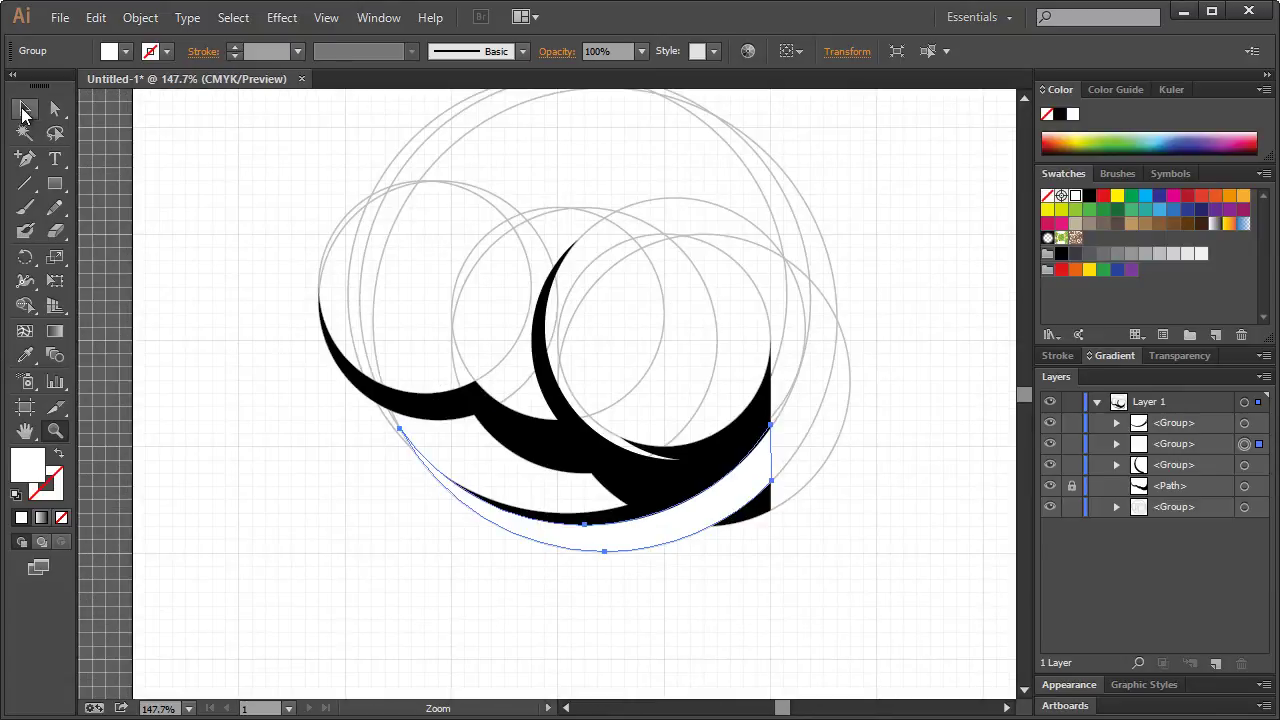
shift+click(667, 510)
click(837, 537)
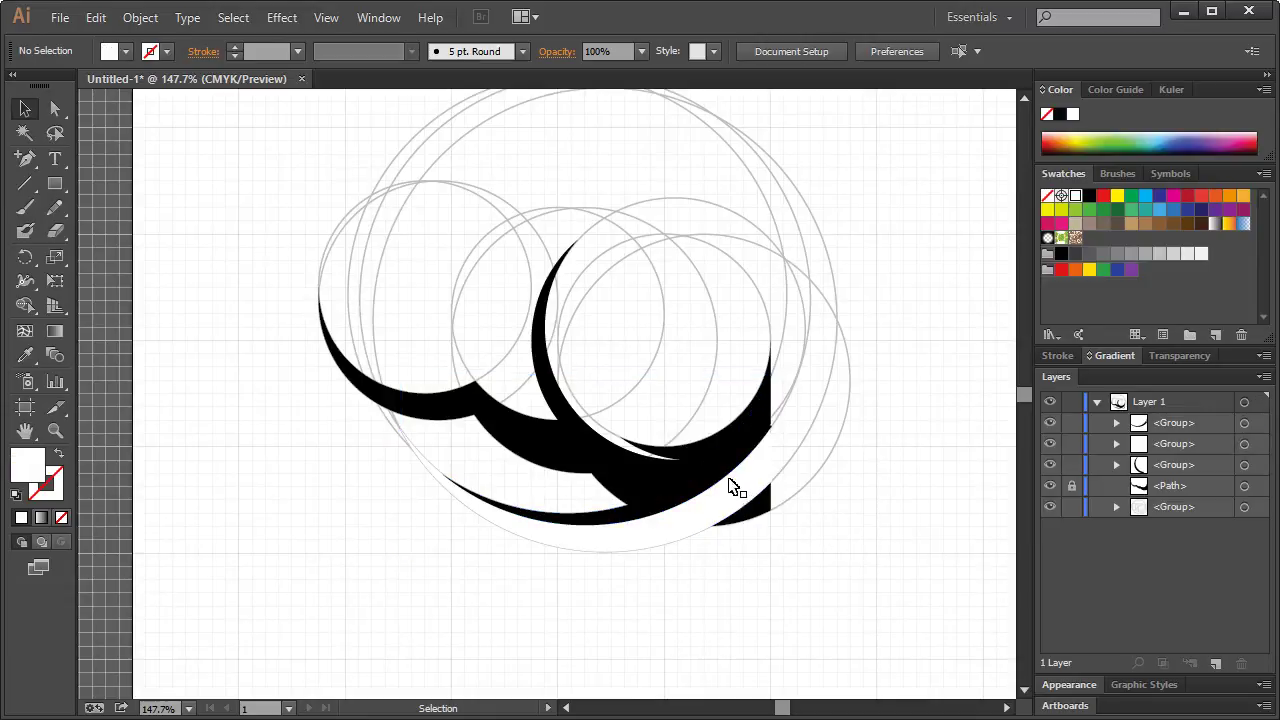
click(743, 486)
drag(726, 498, 729, 605)
click(750, 494)
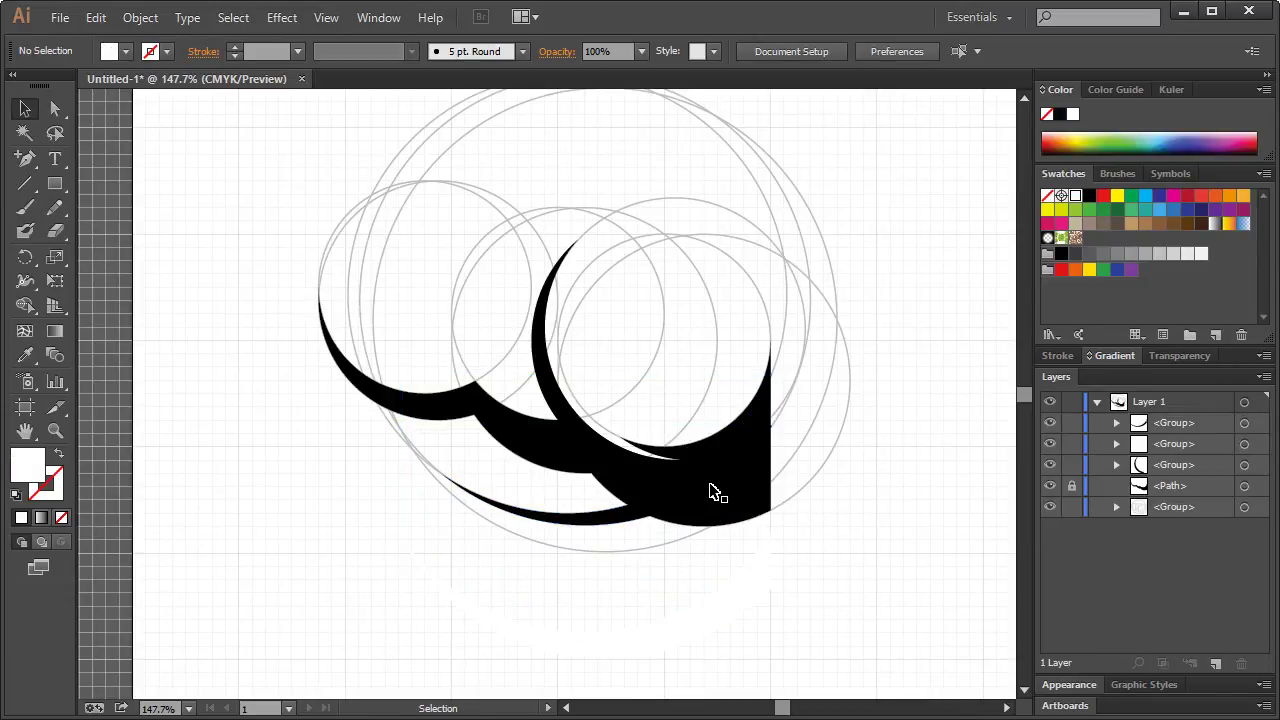
Select the black crescent group on its own
click(712, 492)
key(ctrl+a)
click(750, 492)
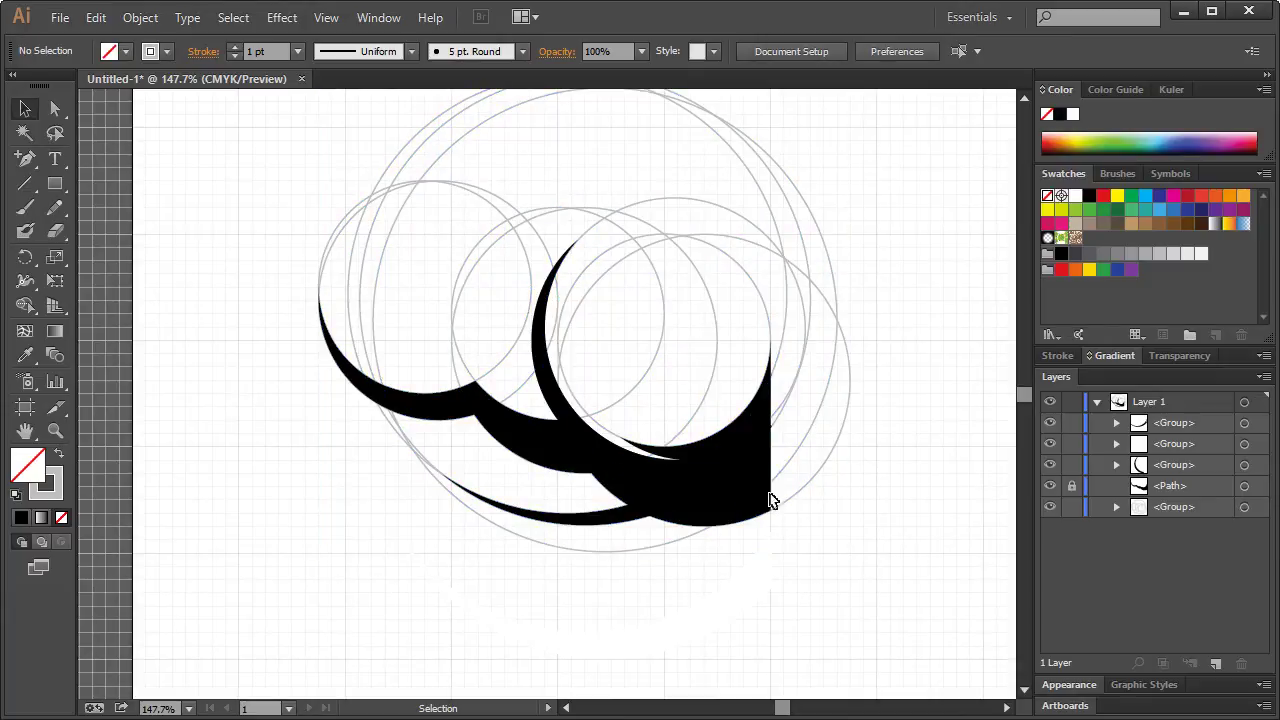
click(770, 500)
click(763, 509)
click(751, 437)
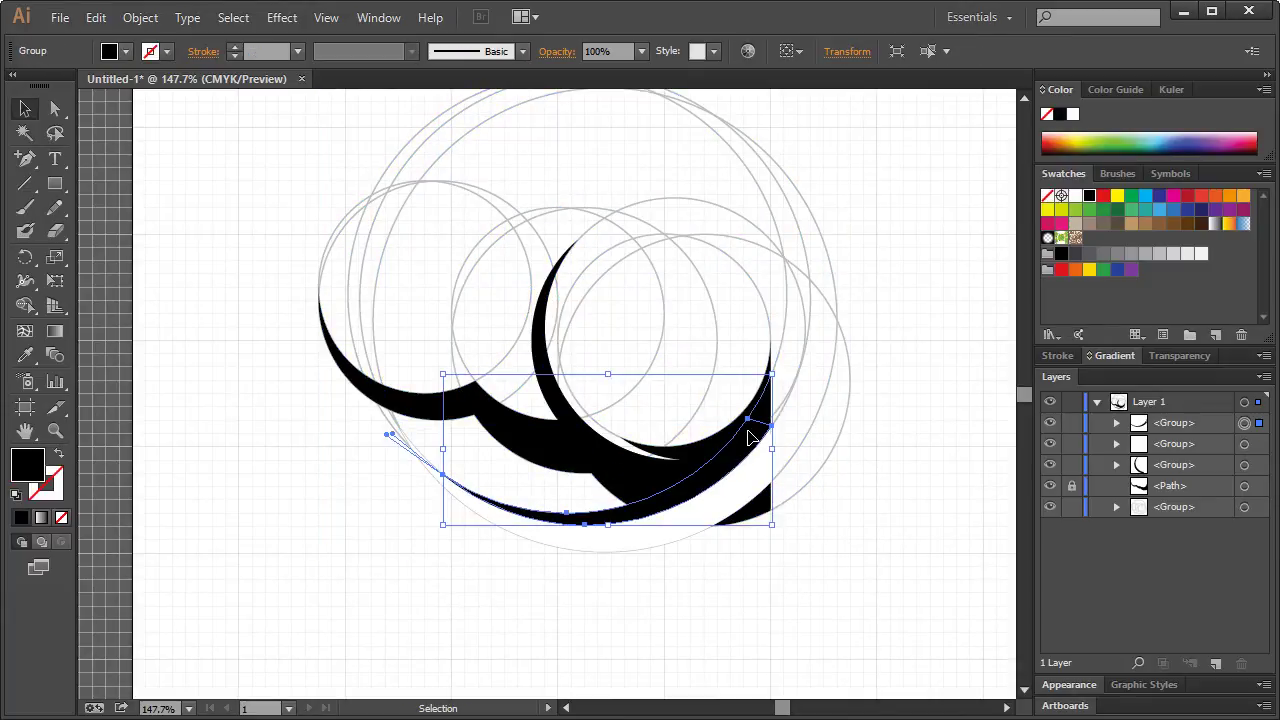
Unlock the lower arc path and subtract it from the crescent group with Pathfinder Minus Front
click(1072, 485)
click(720, 491)
click(722, 493)
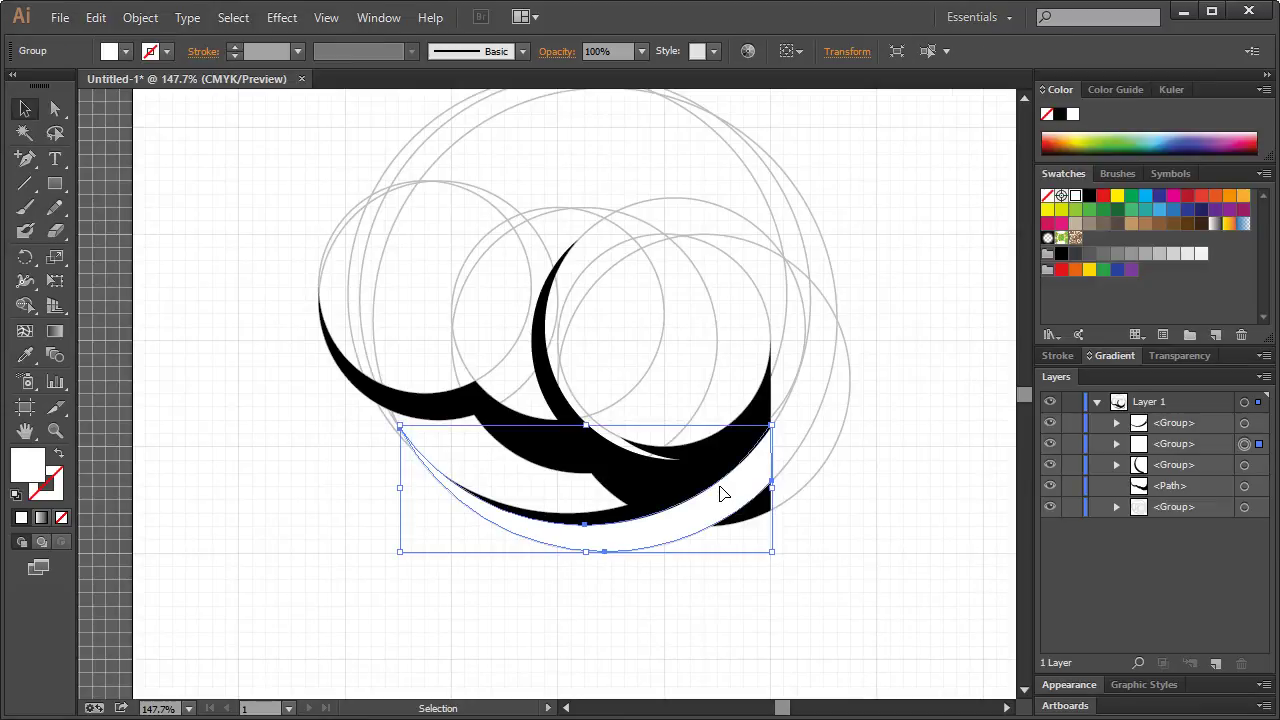
shift+click(1243, 486)
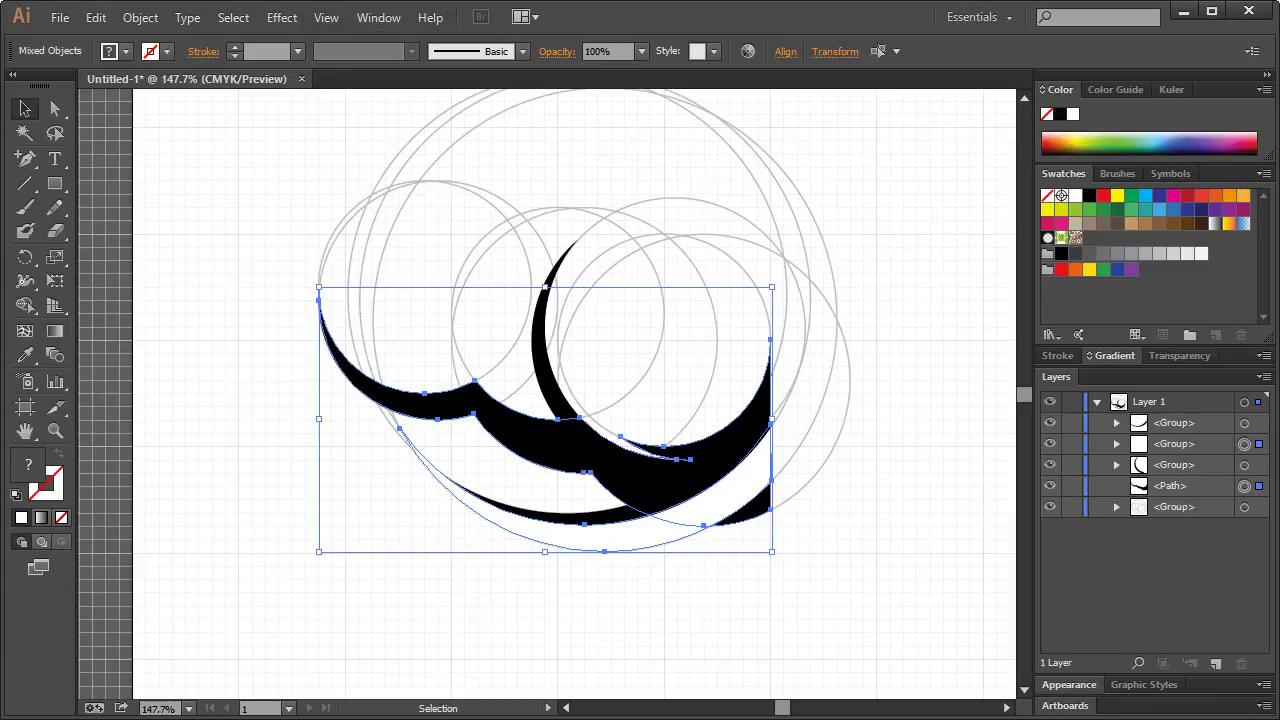
key(shift+ctrl+F9)
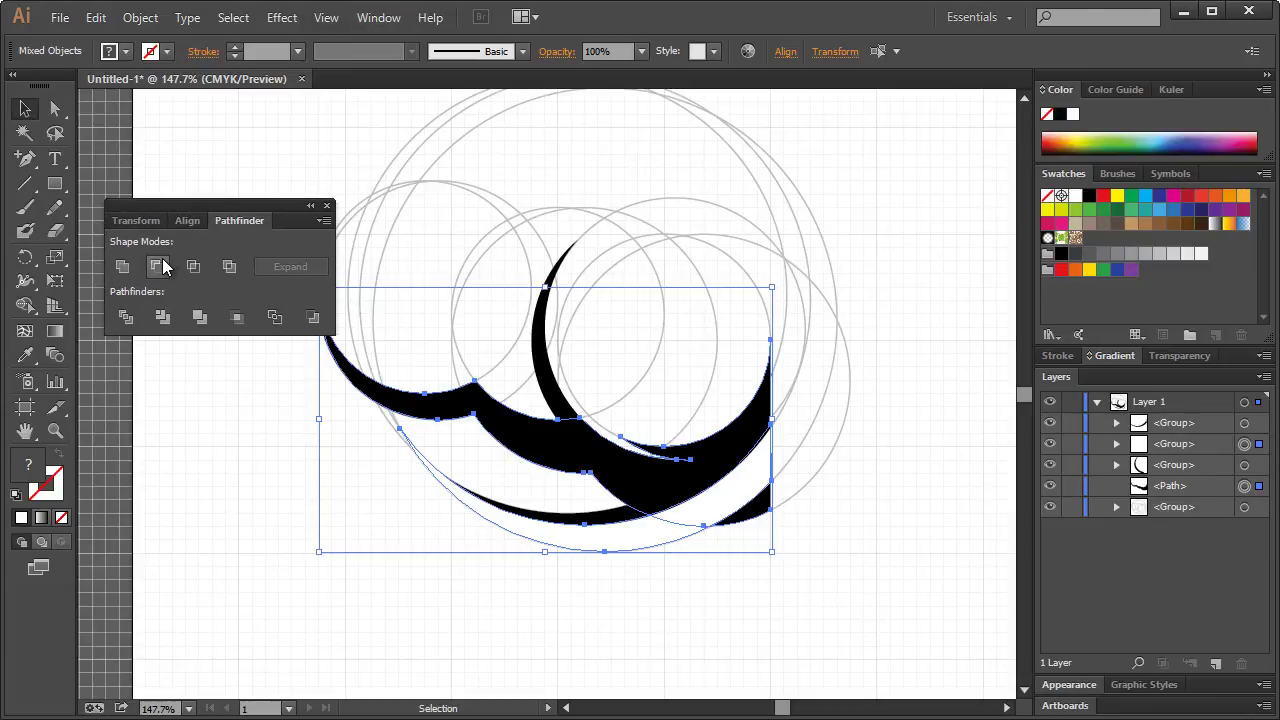
click(163, 266)
click(746, 625)
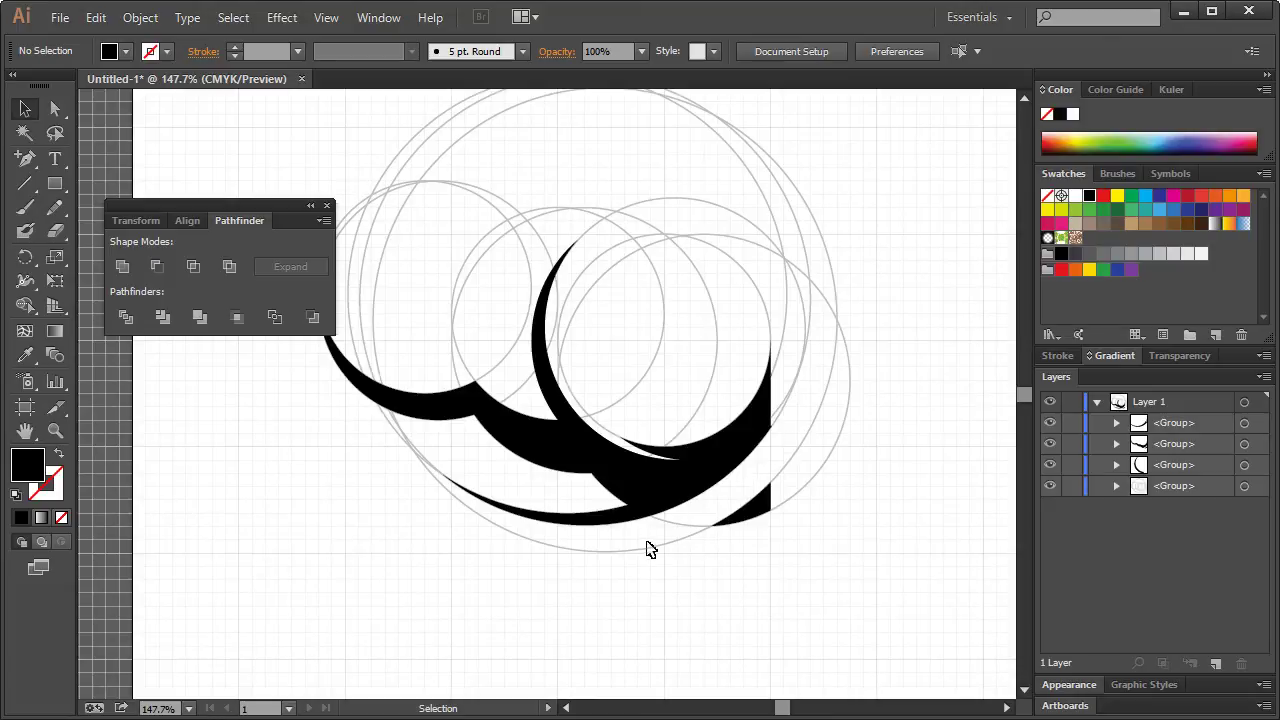
Group all swooshes and guide circles, then copy and paste the group in front
key(ctrl+1)
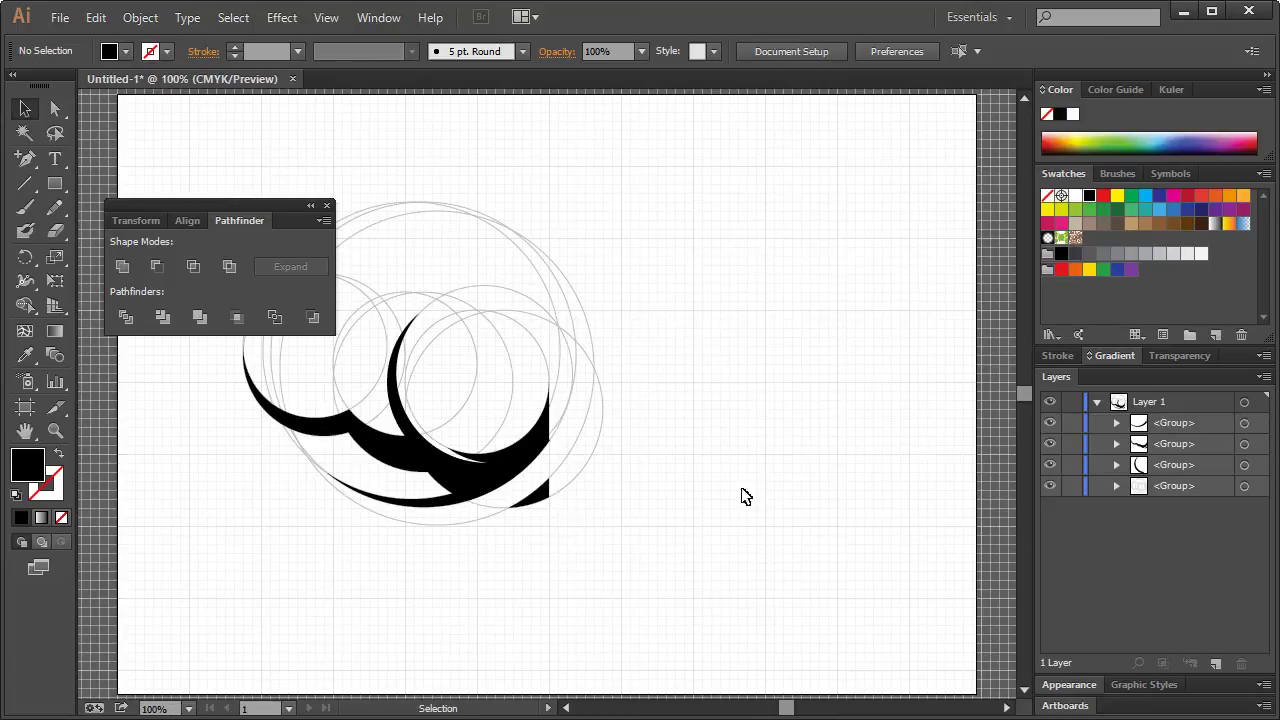
click(327, 206)
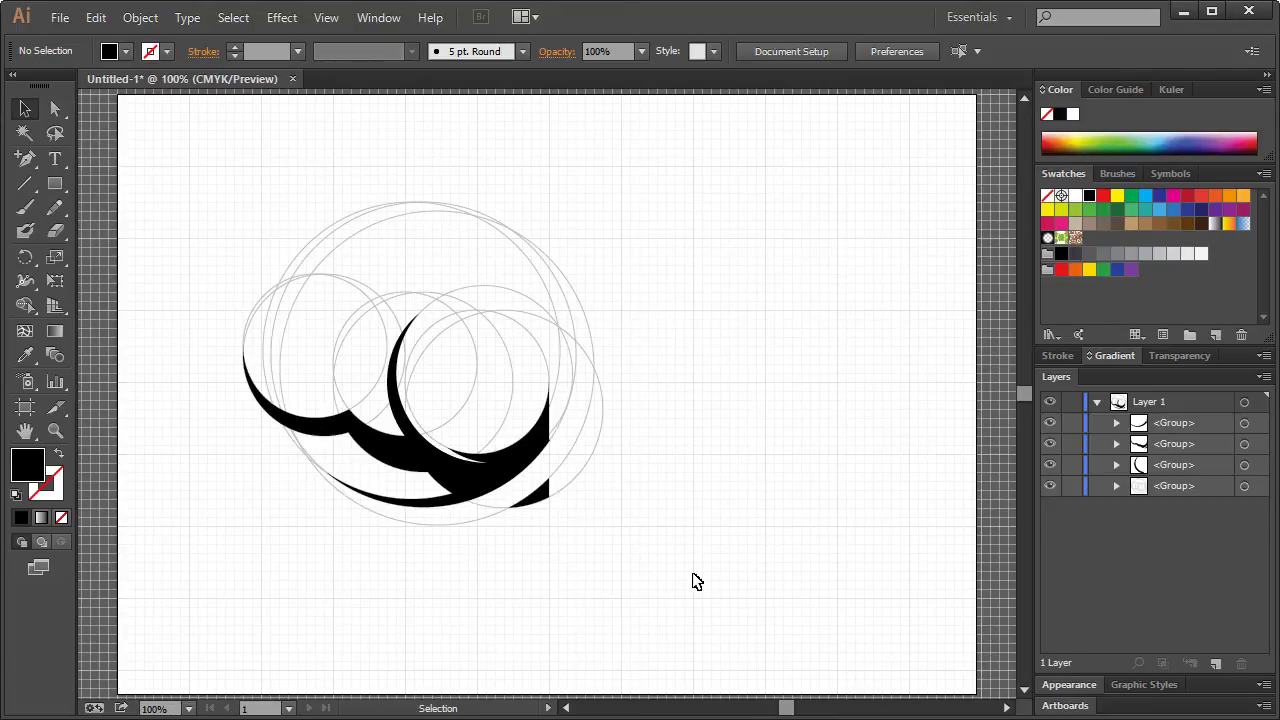
drag(702, 538, 222, 215)
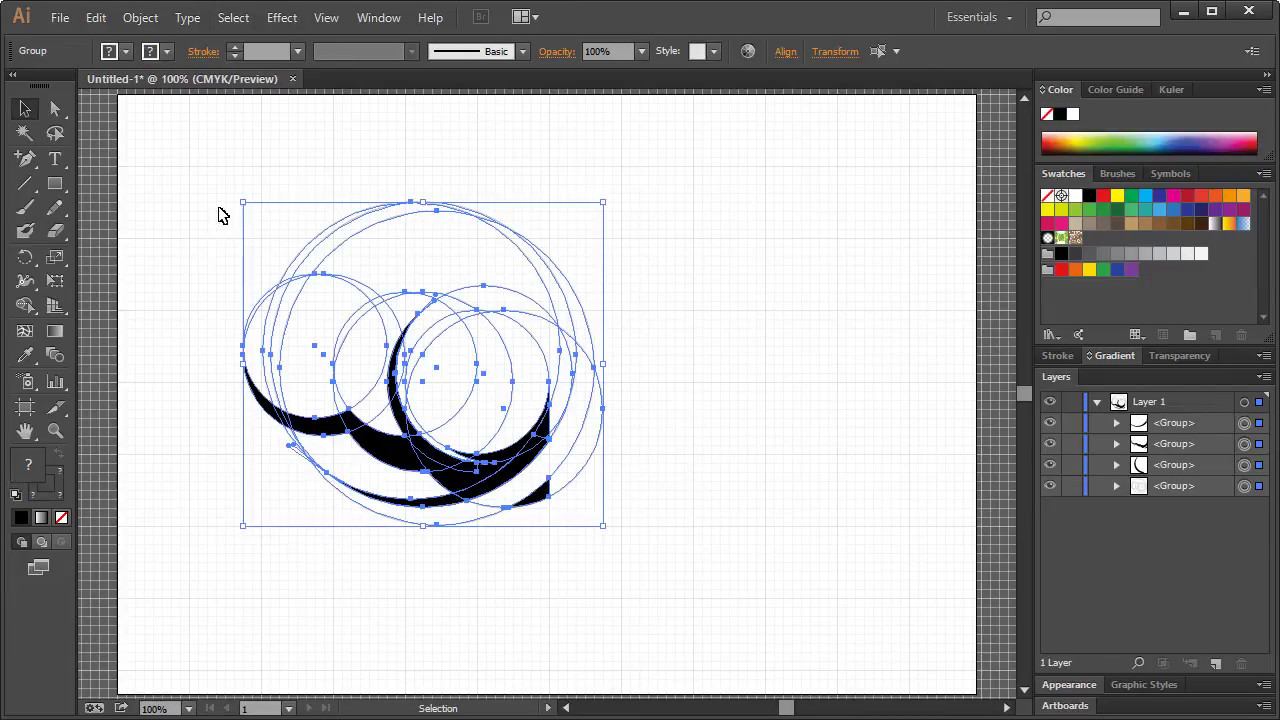
key(ctrl+g)
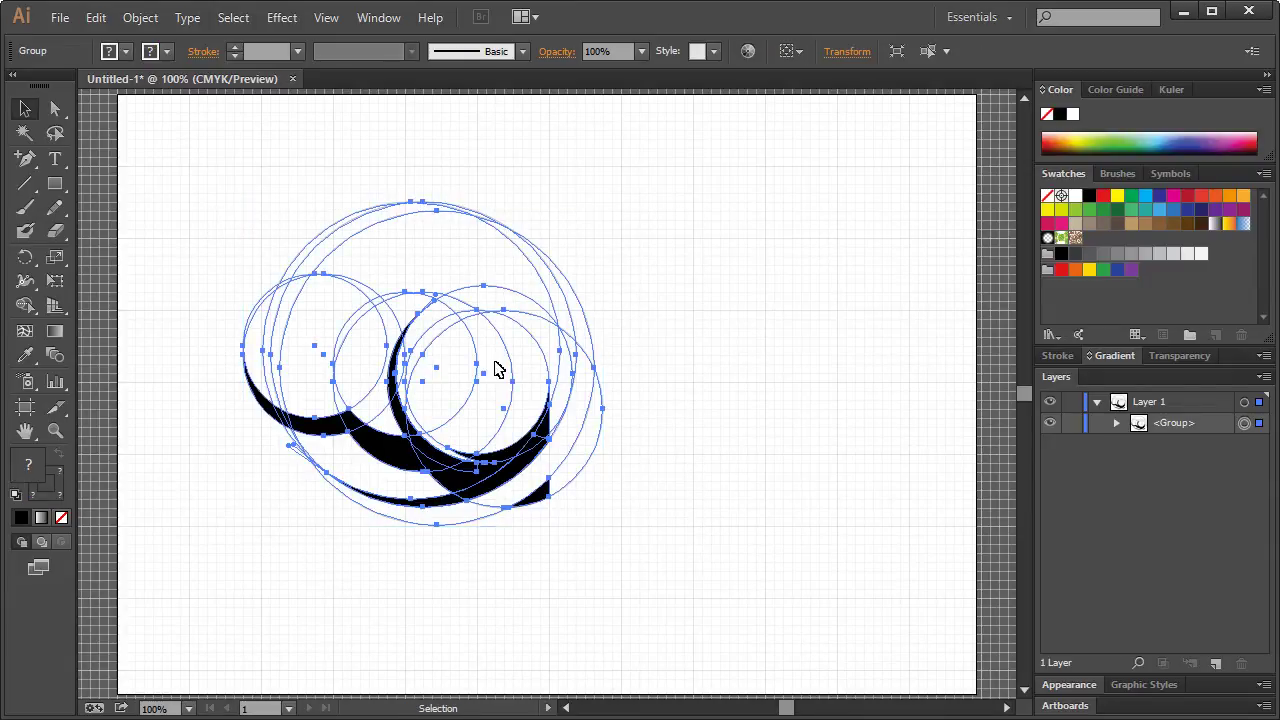
key(ctrl+c)
key(ctrl+f)
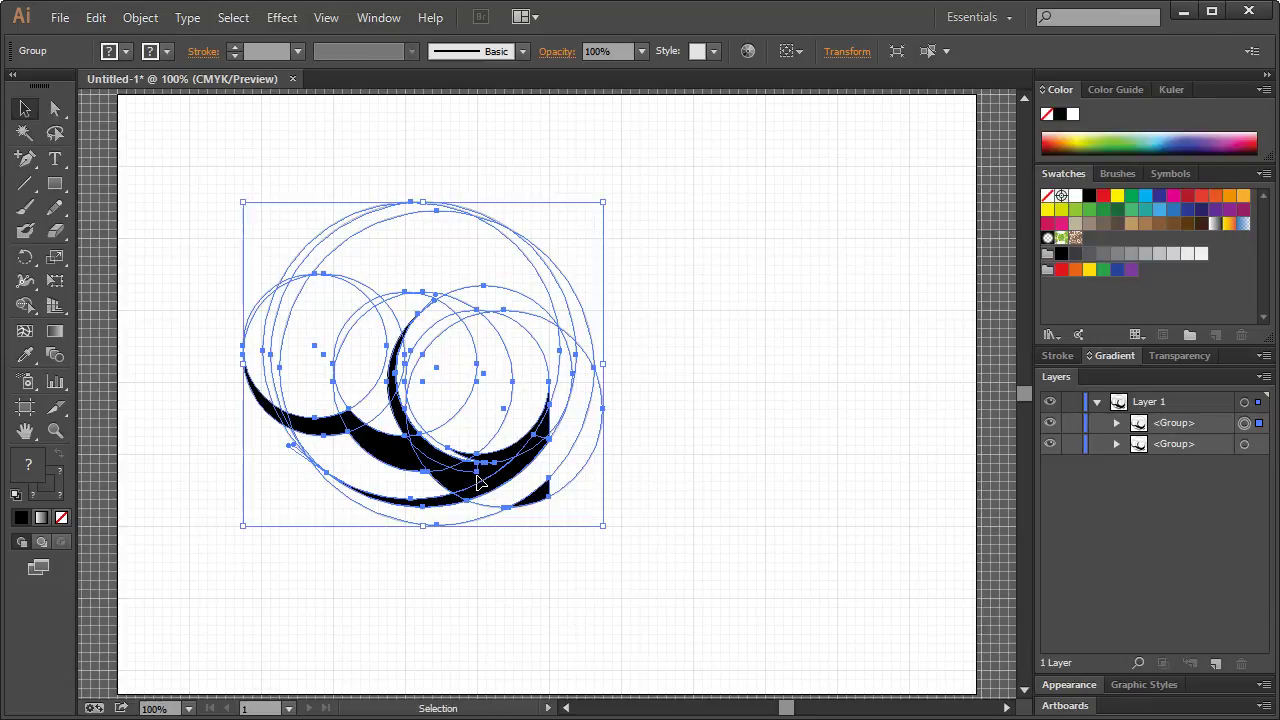
Reflect the copy across the vertical axis and move it to the right
right_click(478, 478)
mouse_move(690, 619)
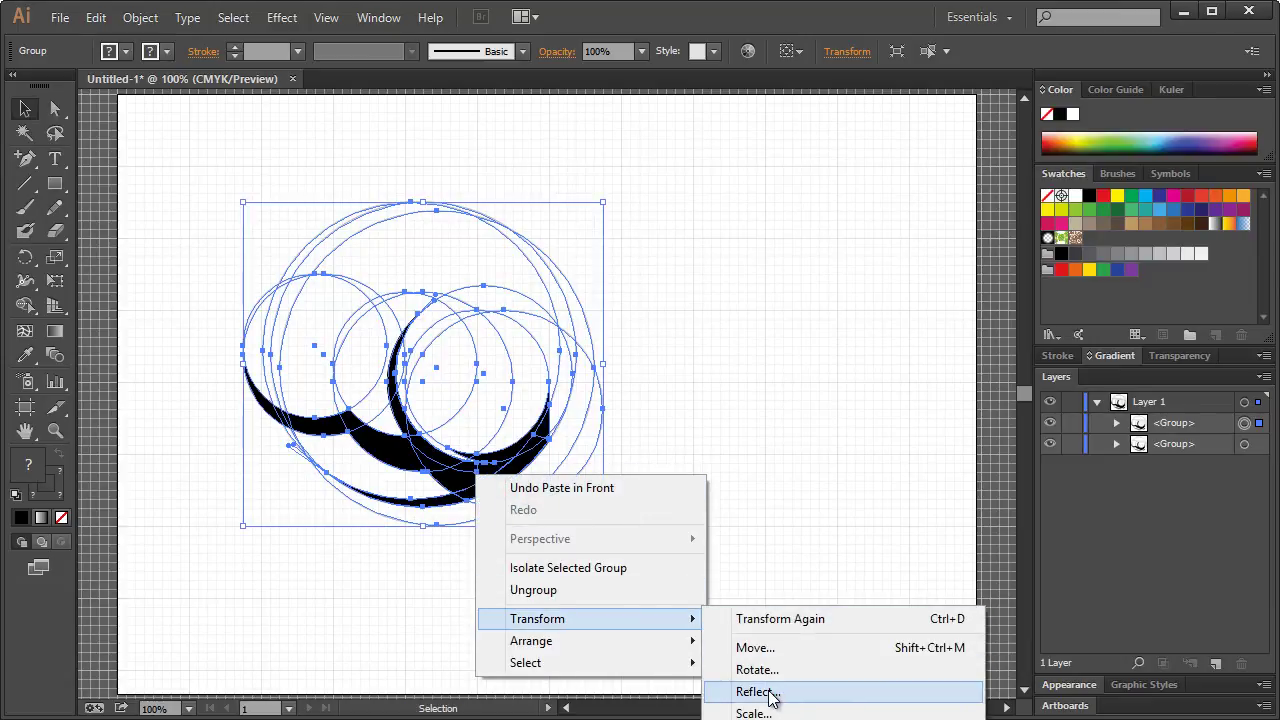
click(771, 690)
click(676, 545)
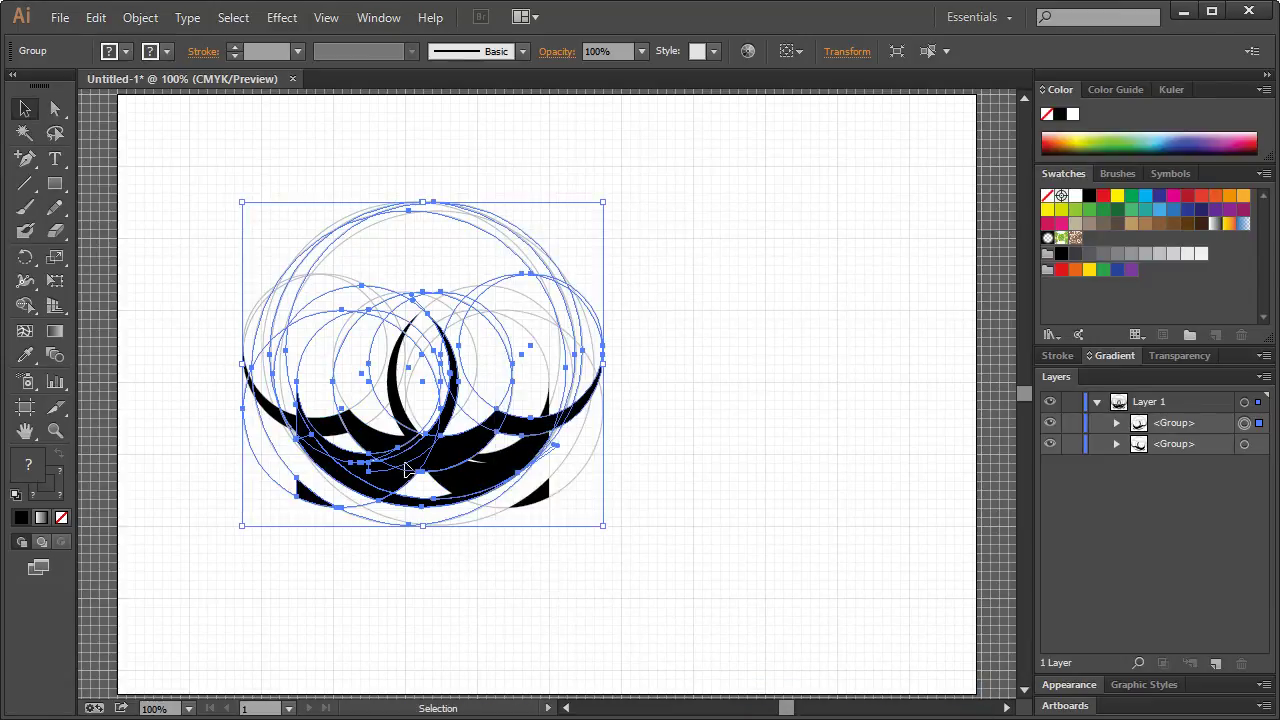
drag(394, 455, 704, 455)
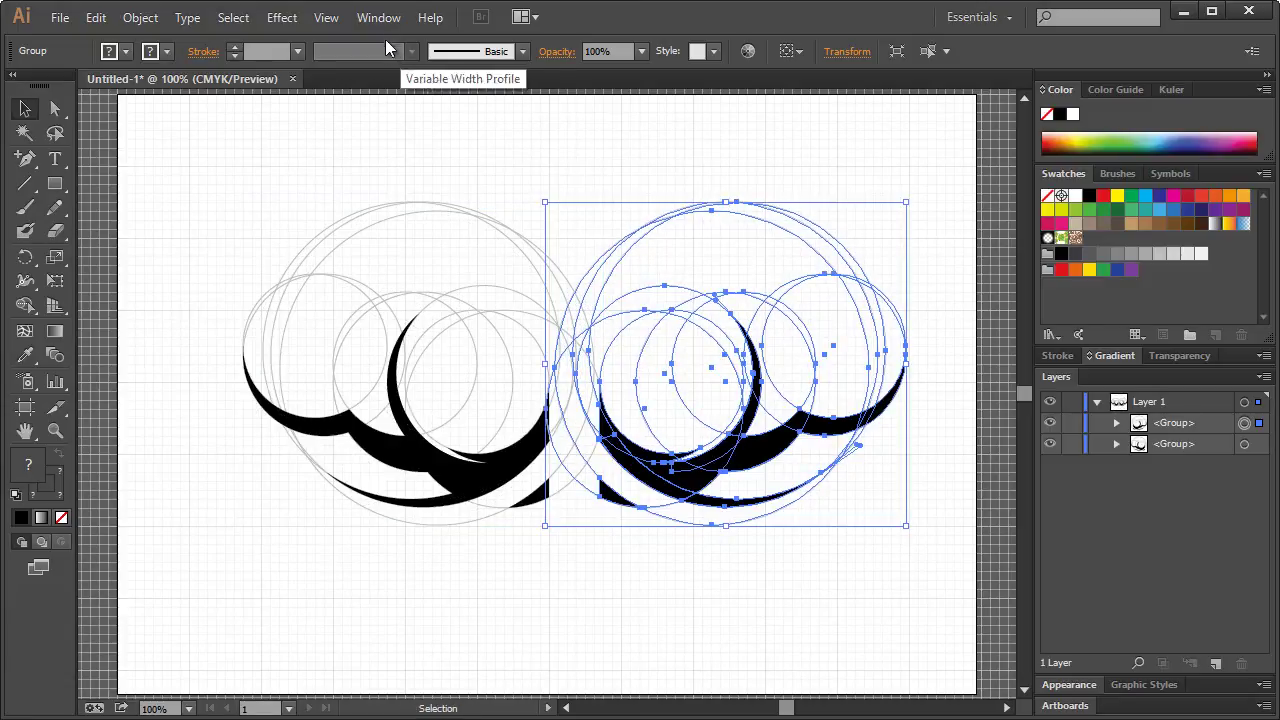
Turn off grid snapping and slide the mirrored half left to meet the original
click(327, 18)
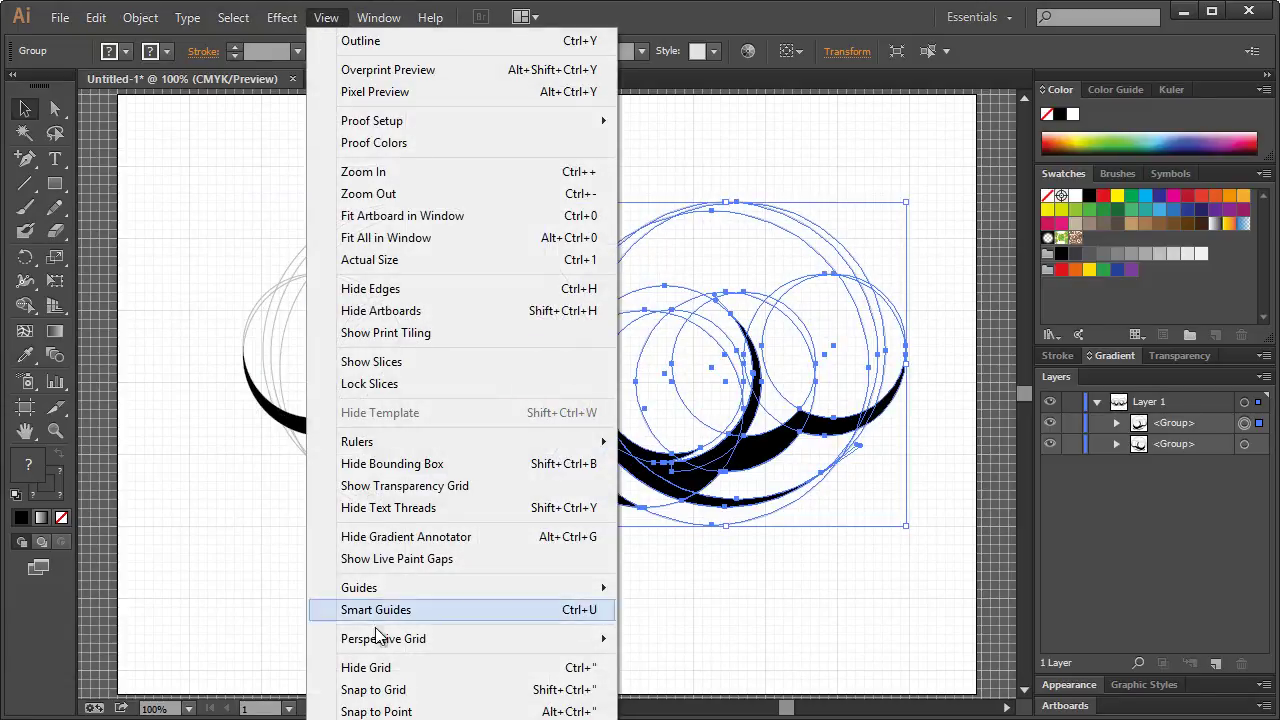
click(790, 507)
drag(722, 457, 671, 453)
click(707, 589)
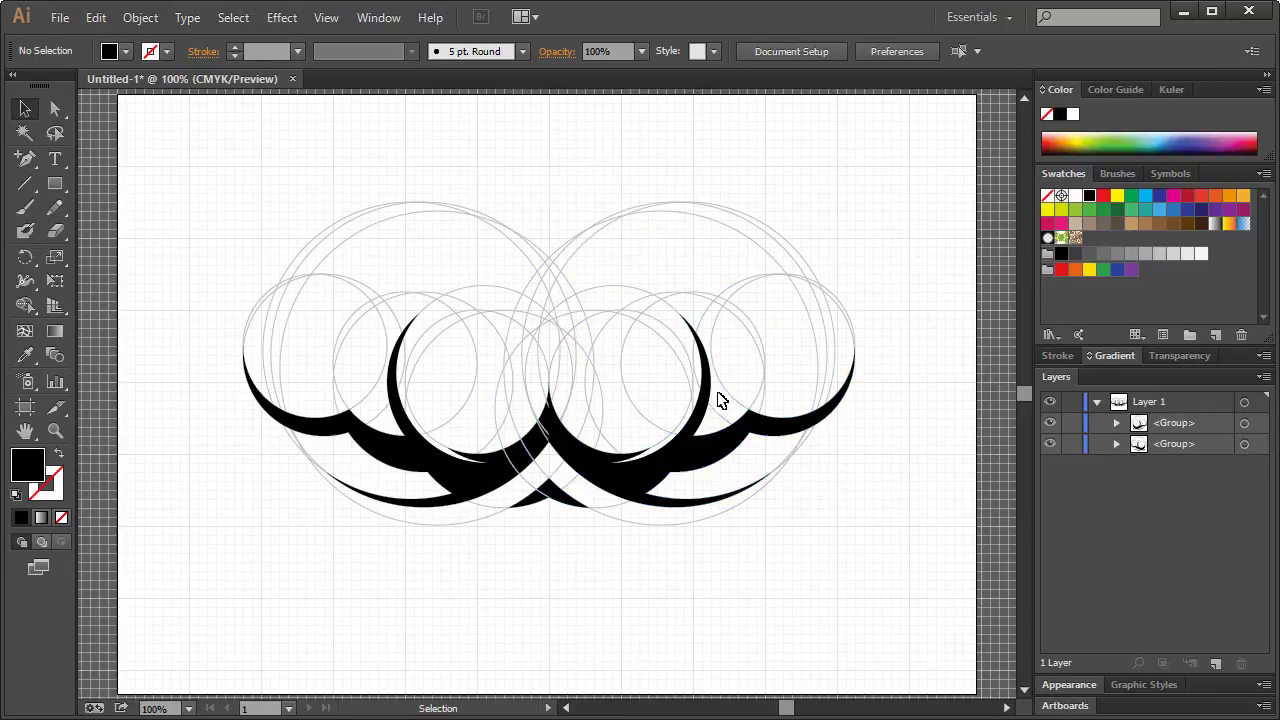
Move the guide circles out of the right and left halves' groups in the Layers panel
click(621, 217)
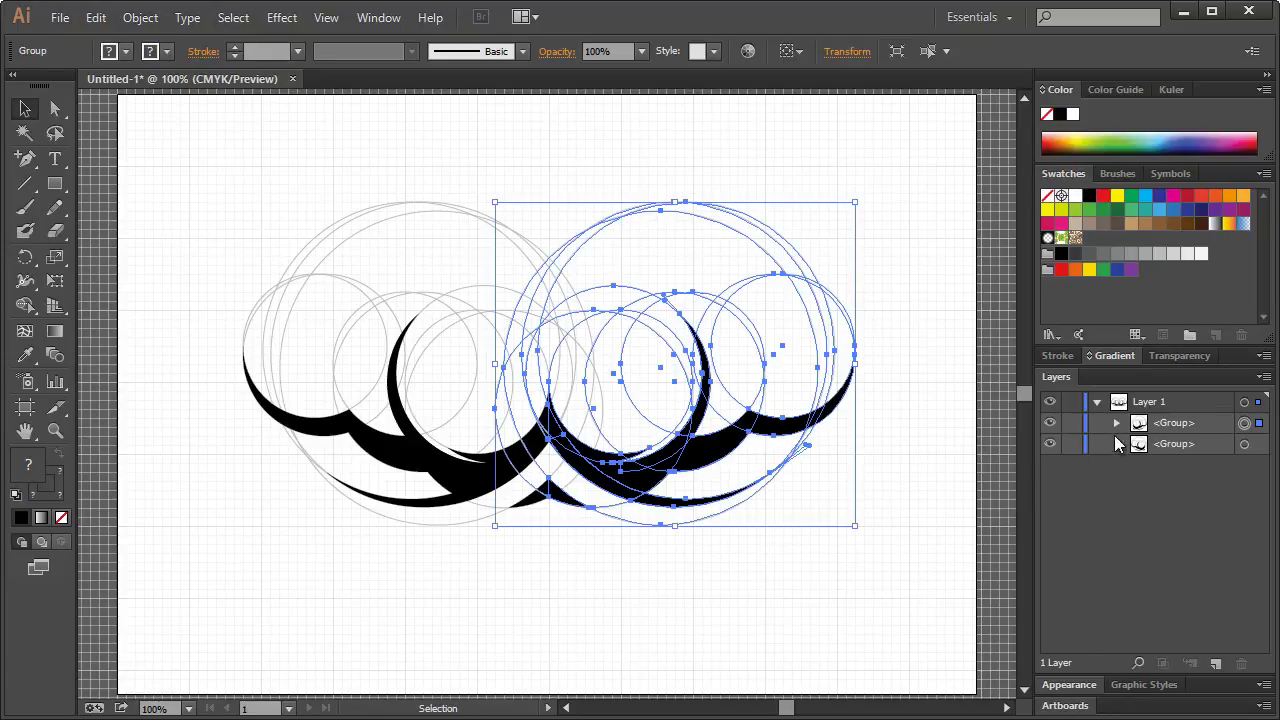
click(1116, 422)
drag(1190, 508, 1200, 538)
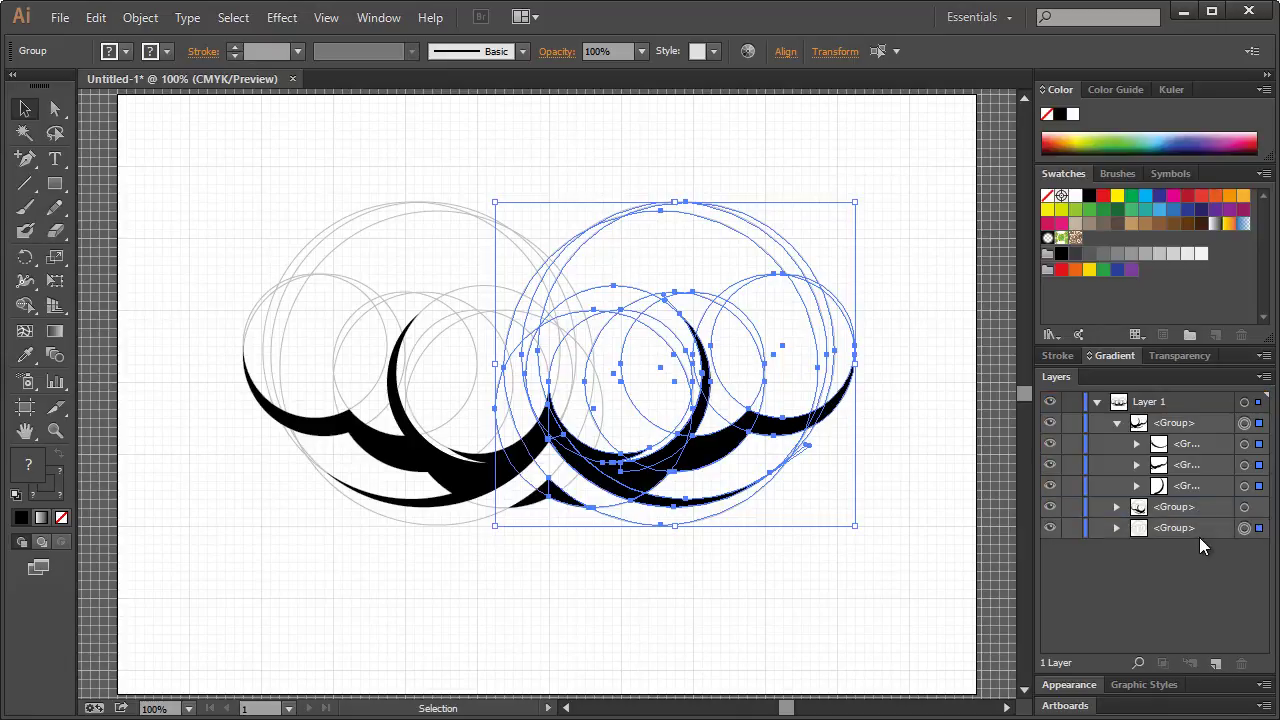
click(876, 223)
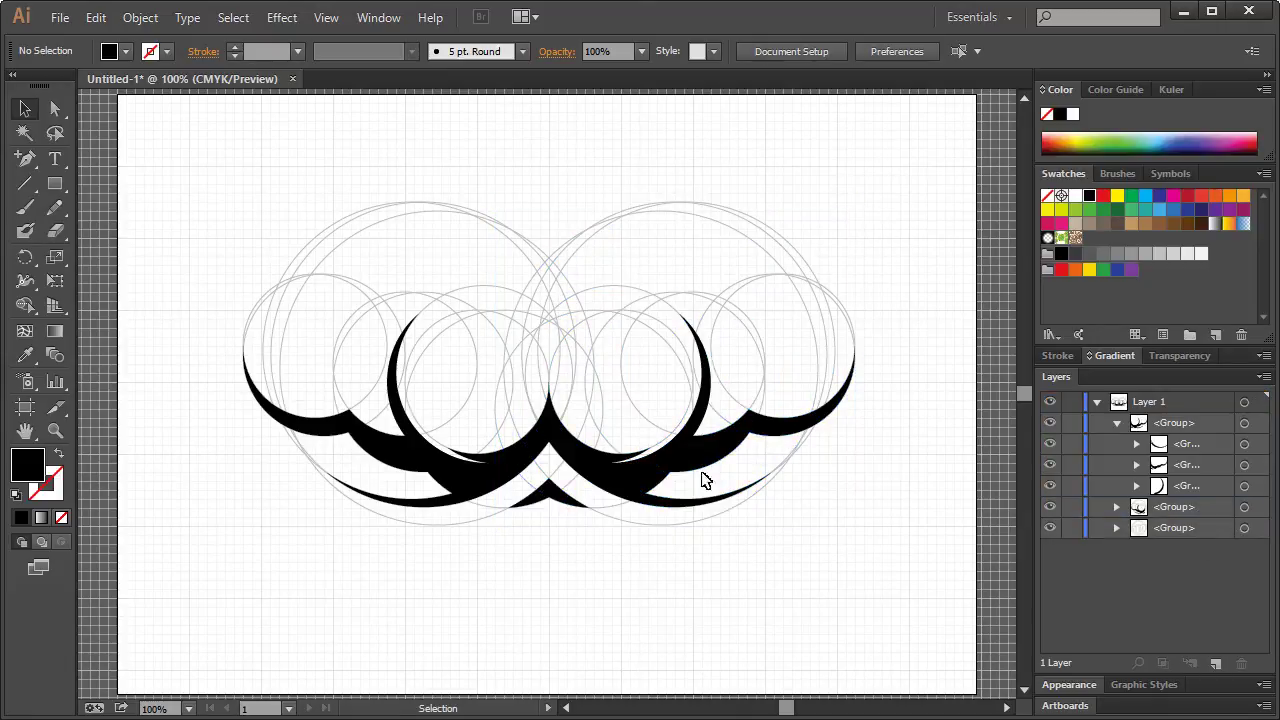
click(1116, 422)
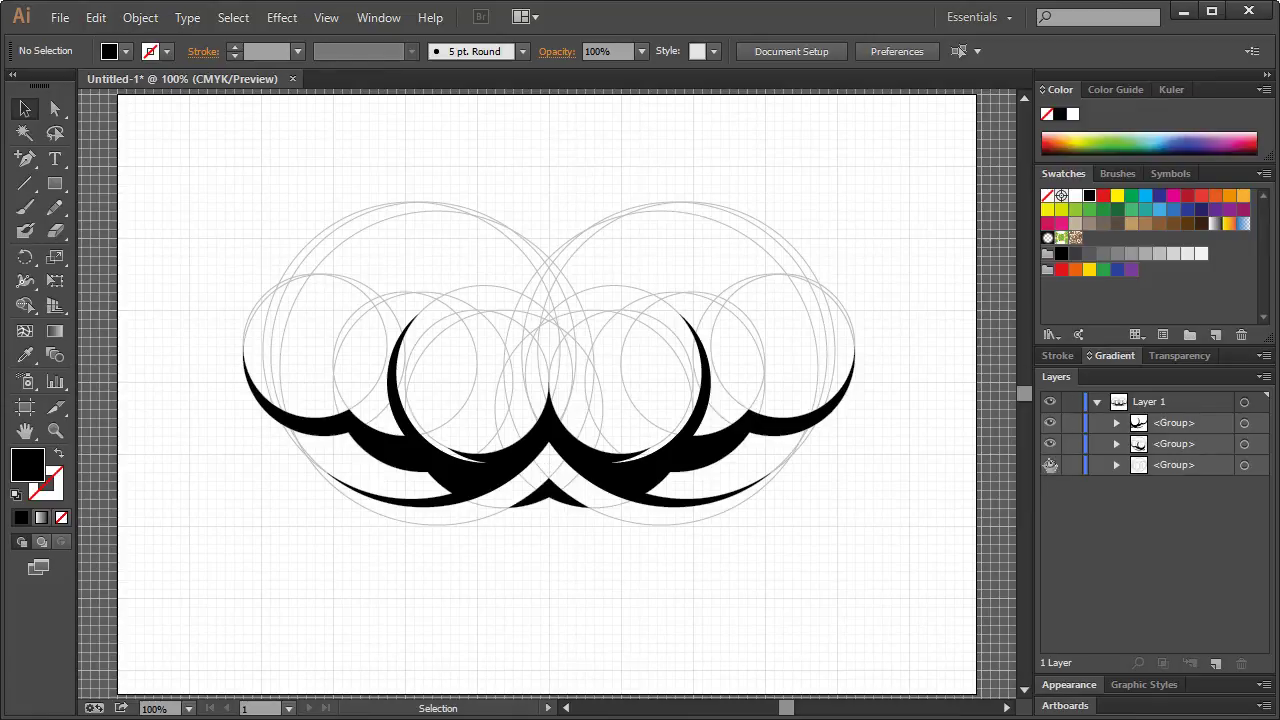
click(1117, 443)
drag(1170, 528, 1186, 562)
click(1116, 445)
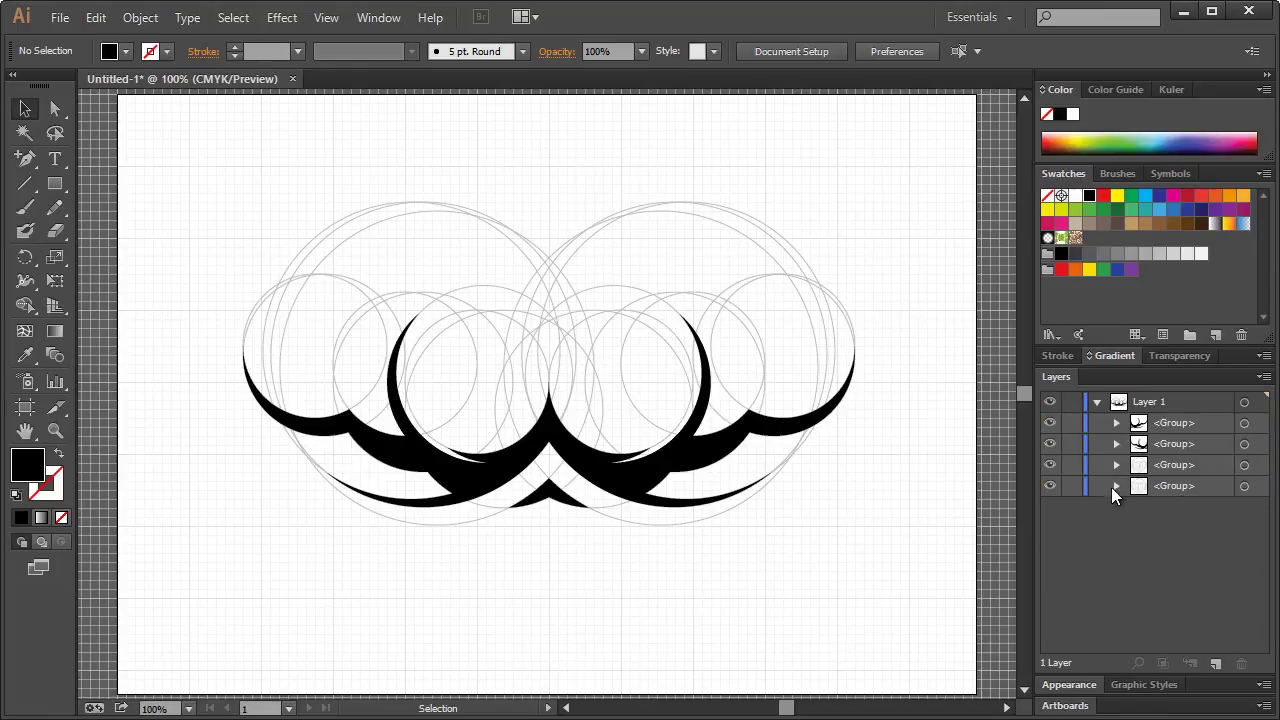
Hide both the left and right guide circle groups
click(1049, 487)
click(1049, 487)
click(1049, 464)
click(1049, 487)
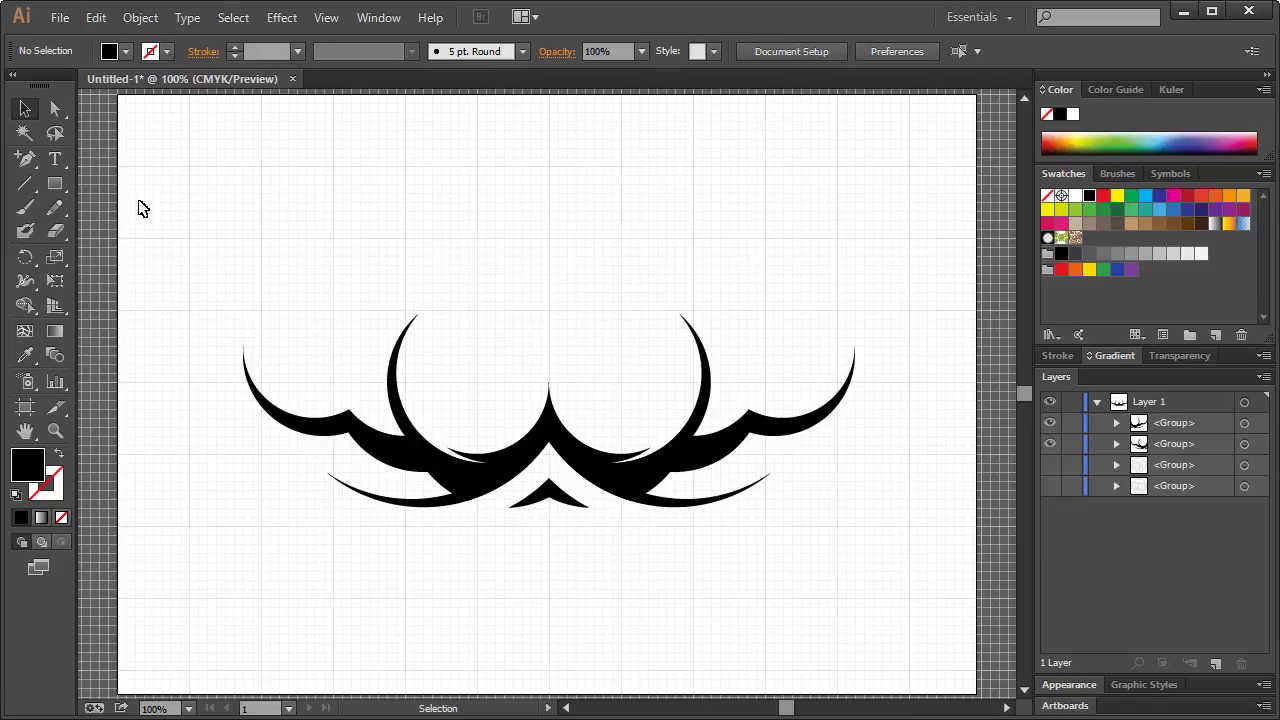
drag(55, 183, 104, 231)
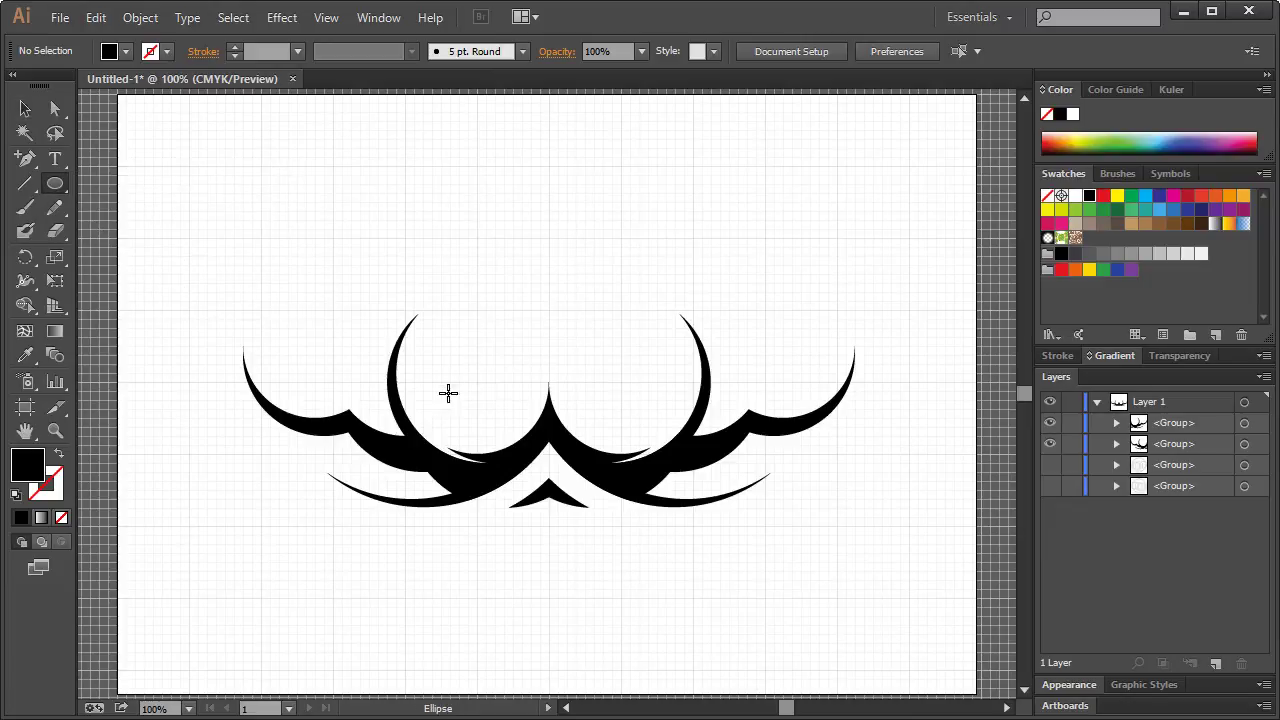
drag(443, 408, 657, 420)
click(25, 108)
click(640, 322)
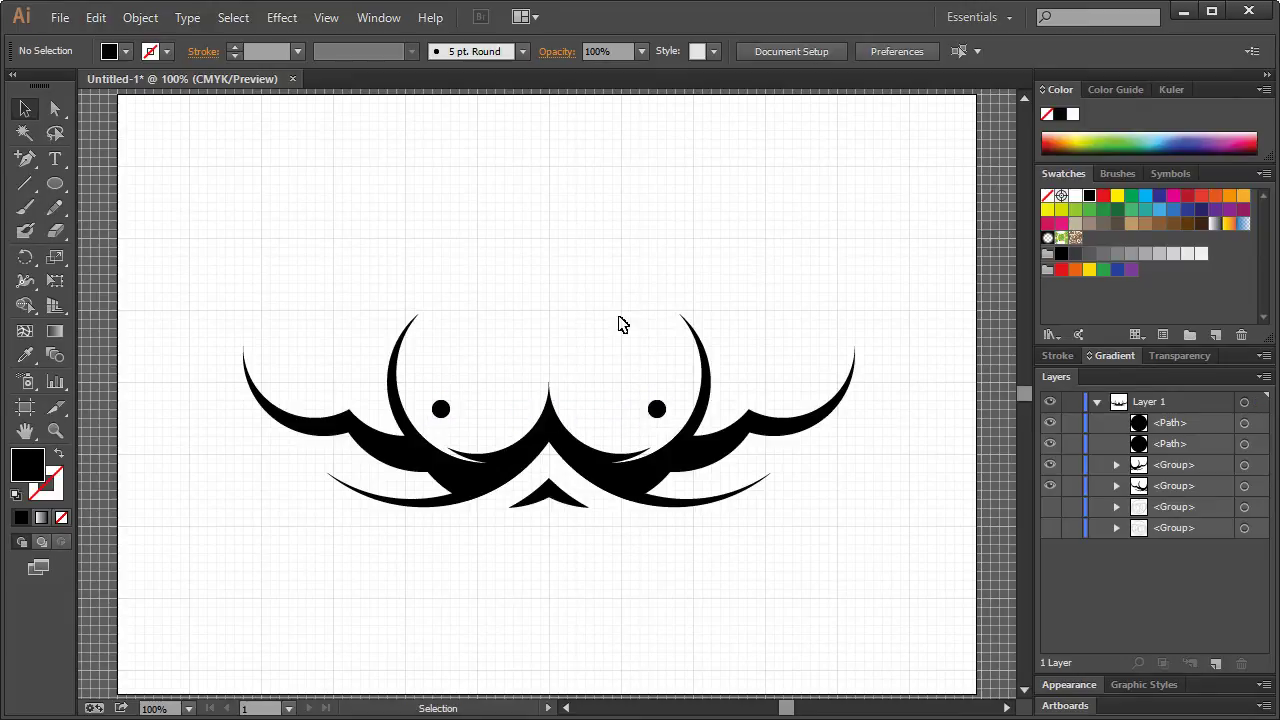
click(661, 413)
click(645, 352)
drag(630, 353, 661, 423)
key(Delete)
drag(437, 377, 456, 424)
key(Delete)
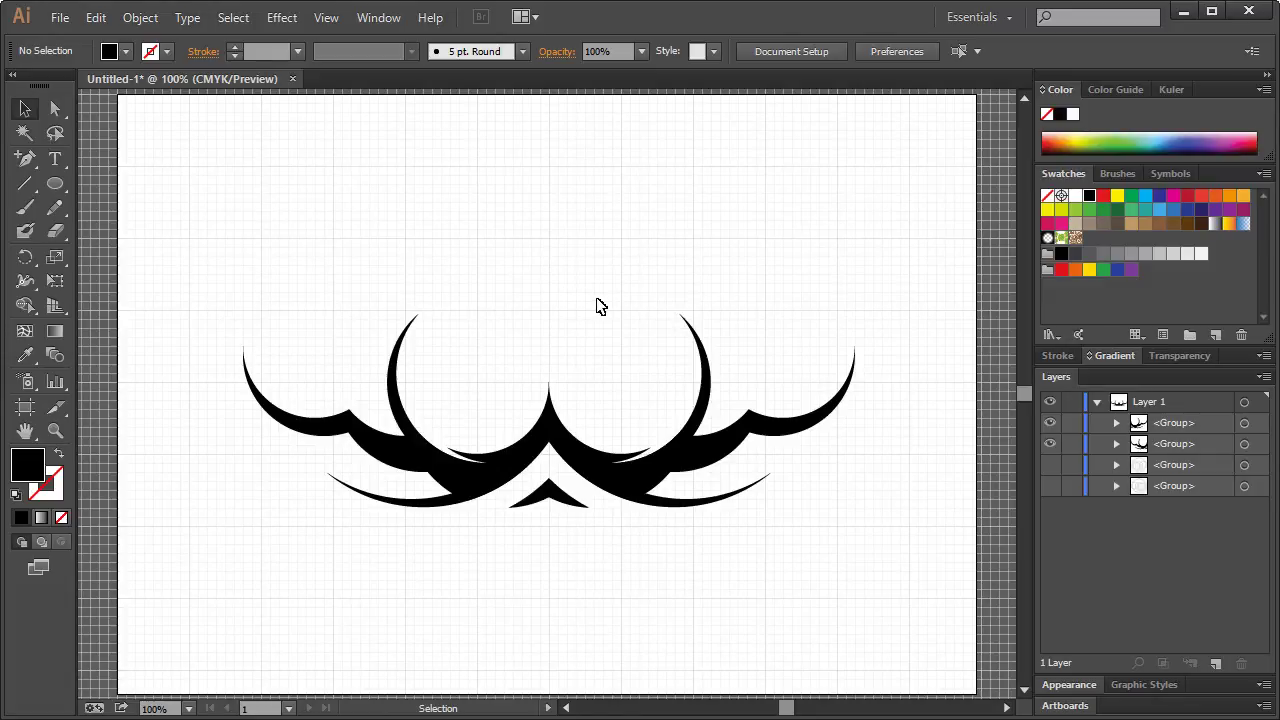
click(1050, 464)
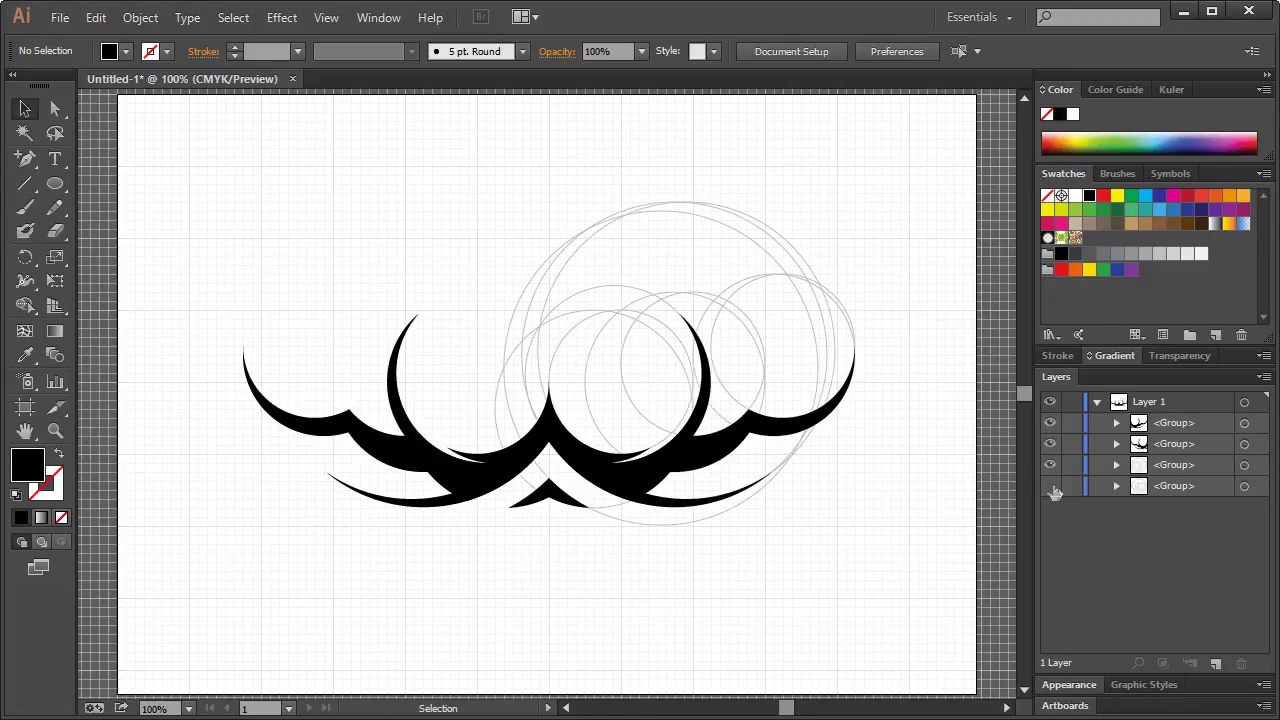
click(1050, 485)
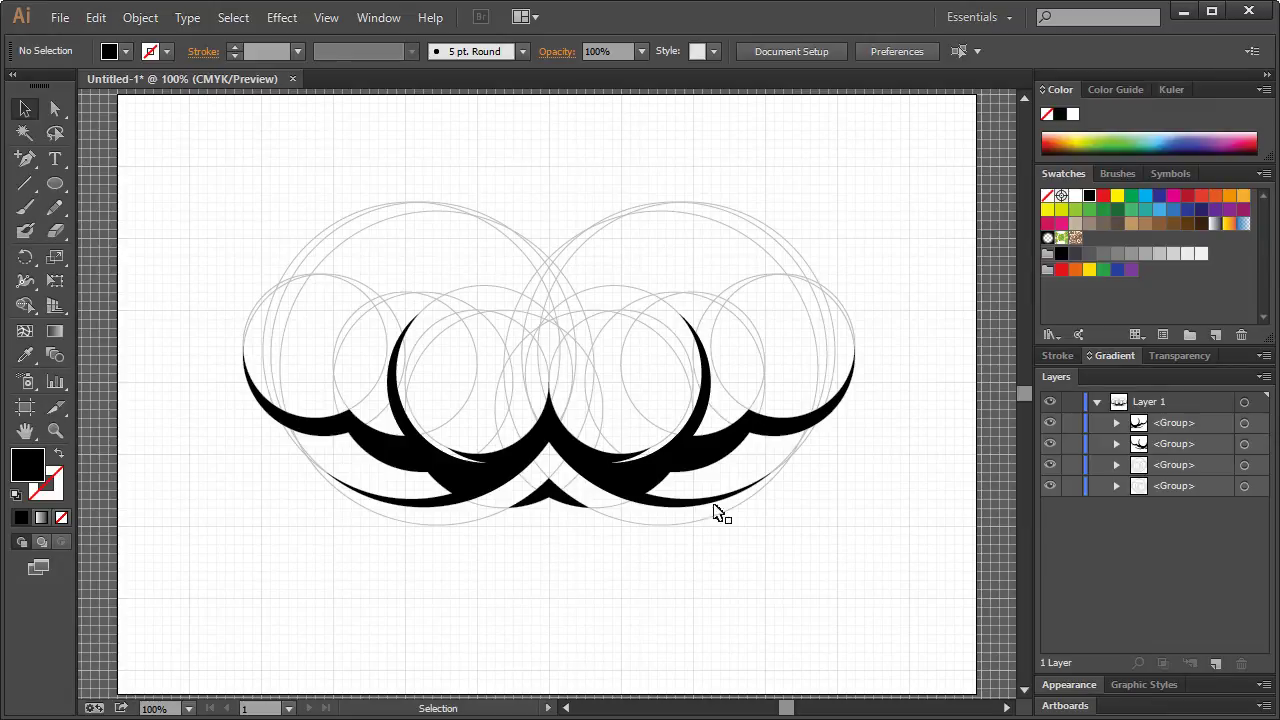